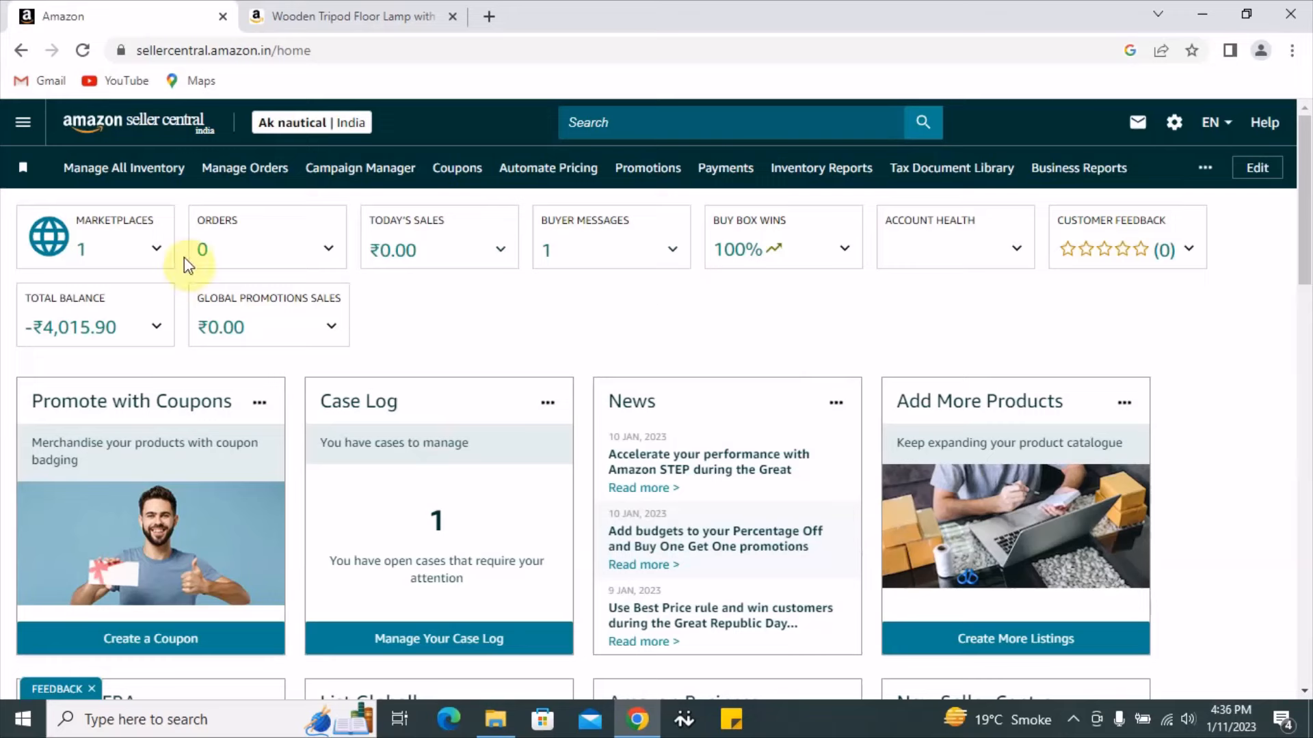
# Step: Start adding a new catalogue product that is not yet sold on Amazon
pyautogui.click(22, 122)
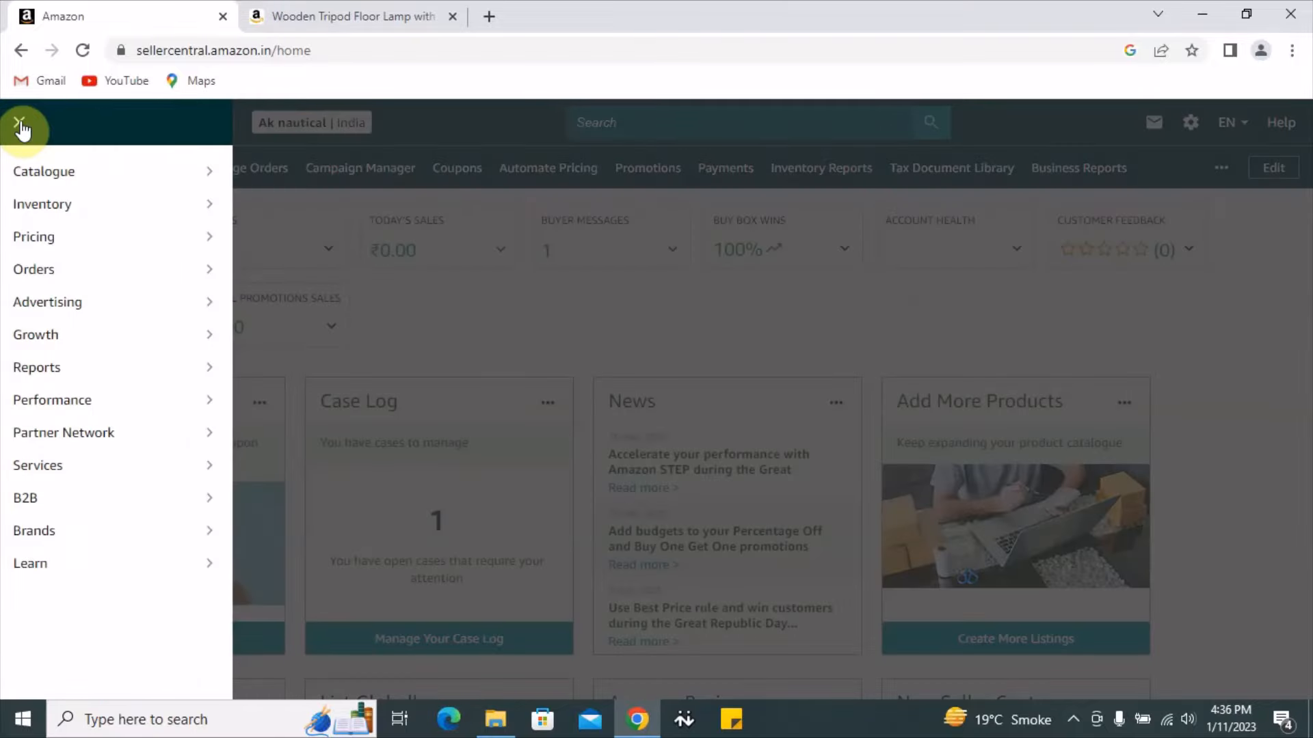
pyautogui.moveTo(86, 176)
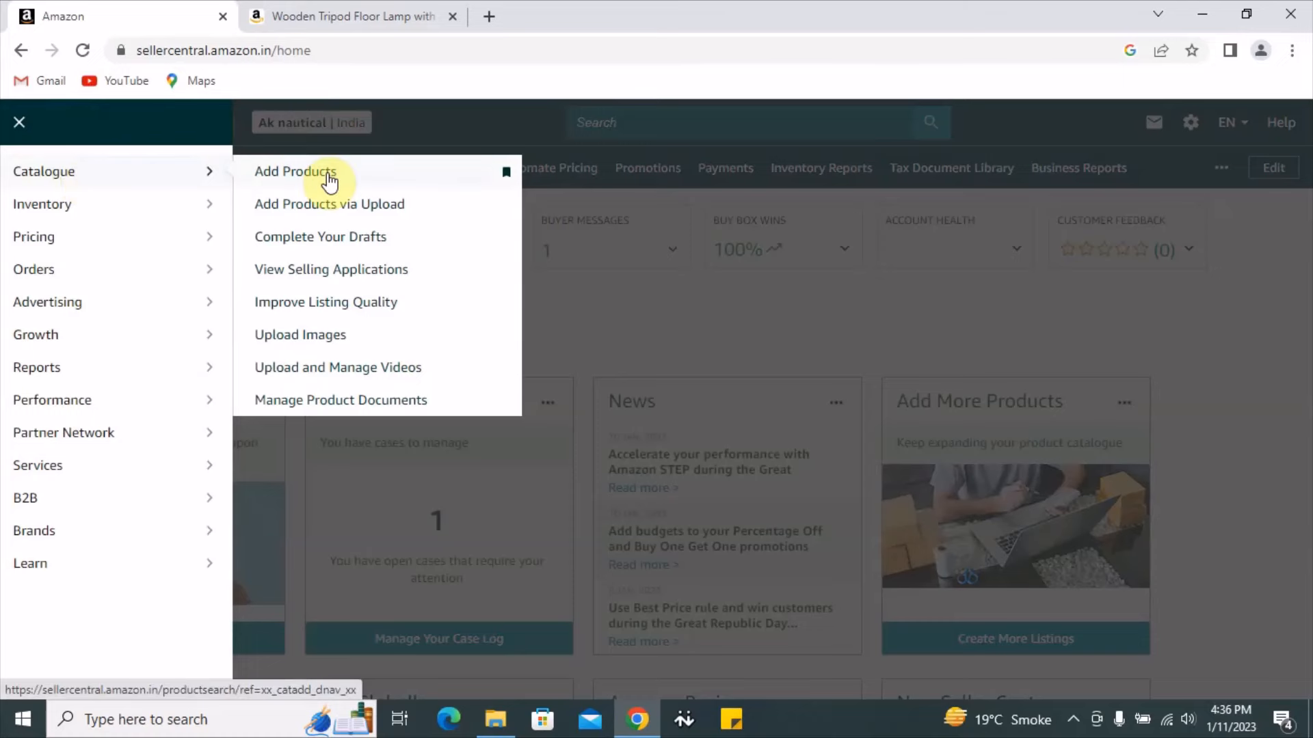
pyautogui.click(330, 179)
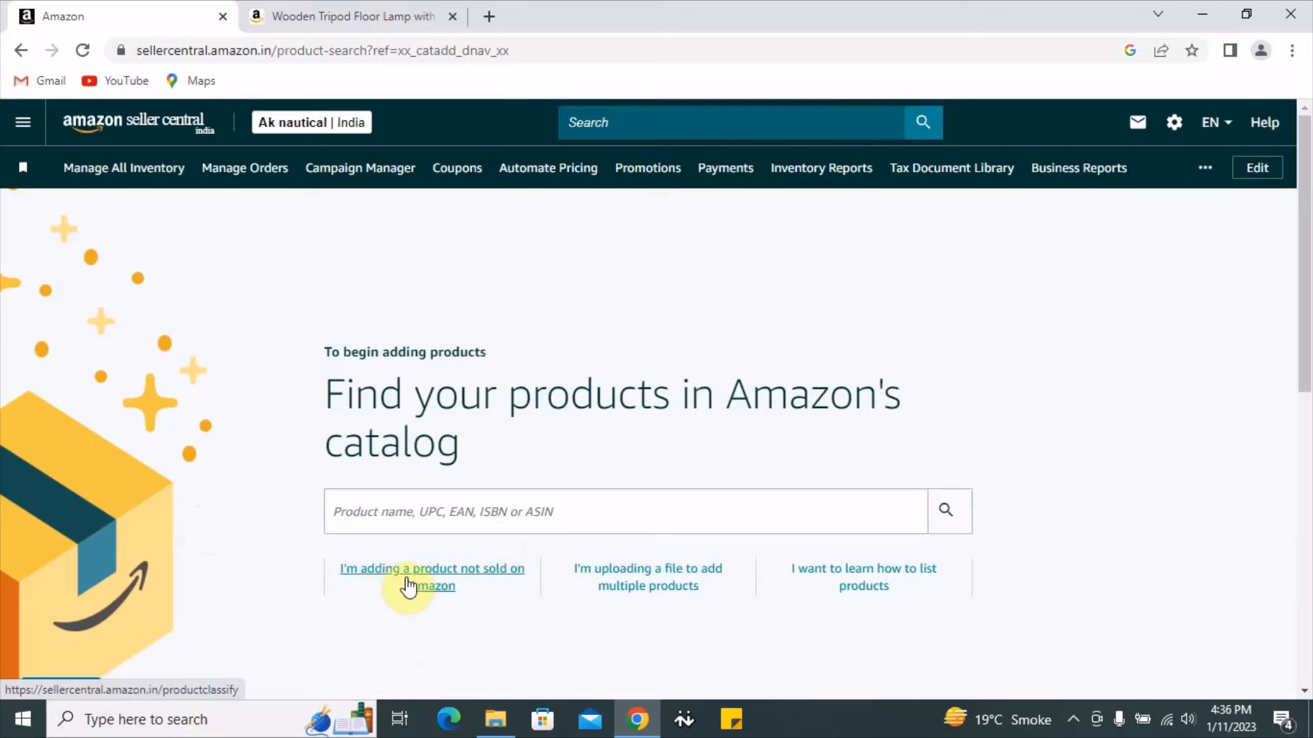
pyautogui.click(458, 574)
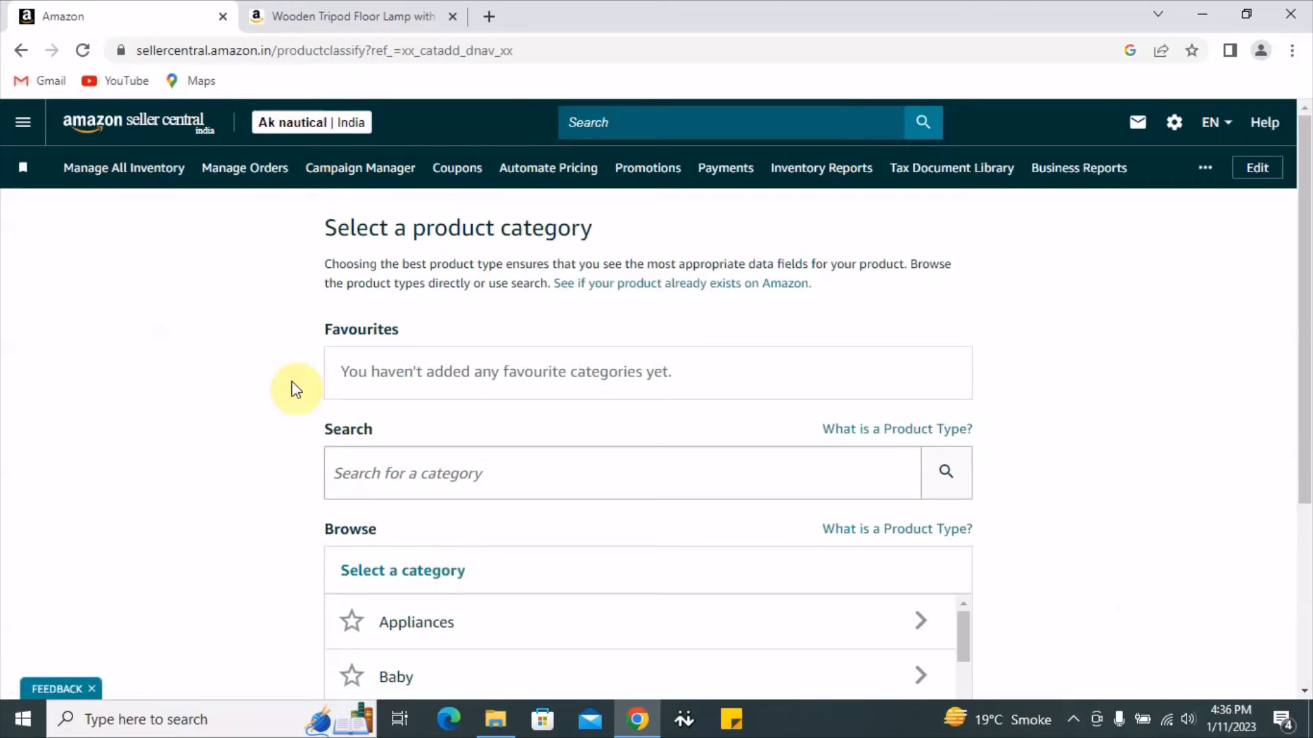
# Step: Check the reference floor lamp listing and look through the available product categories
pyautogui.click(352, 15)
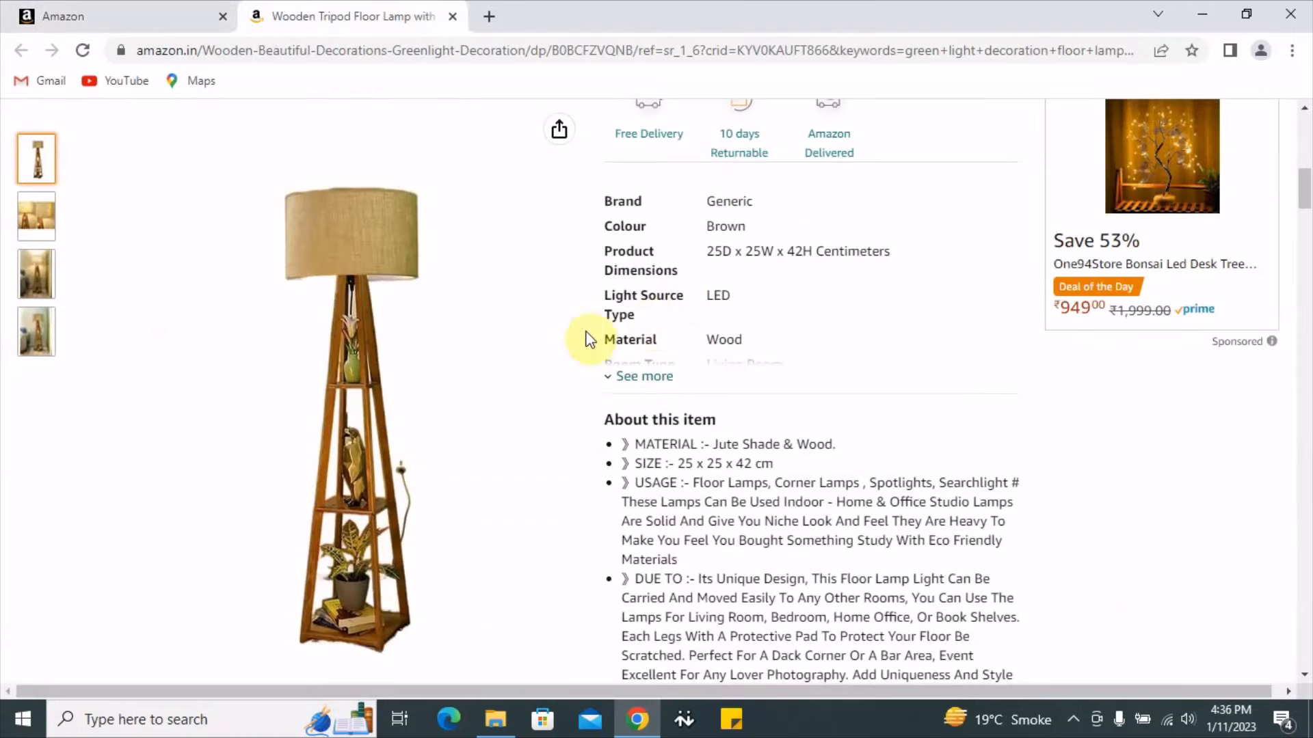
pyautogui.click(58, 16)
pyautogui.click(467, 465)
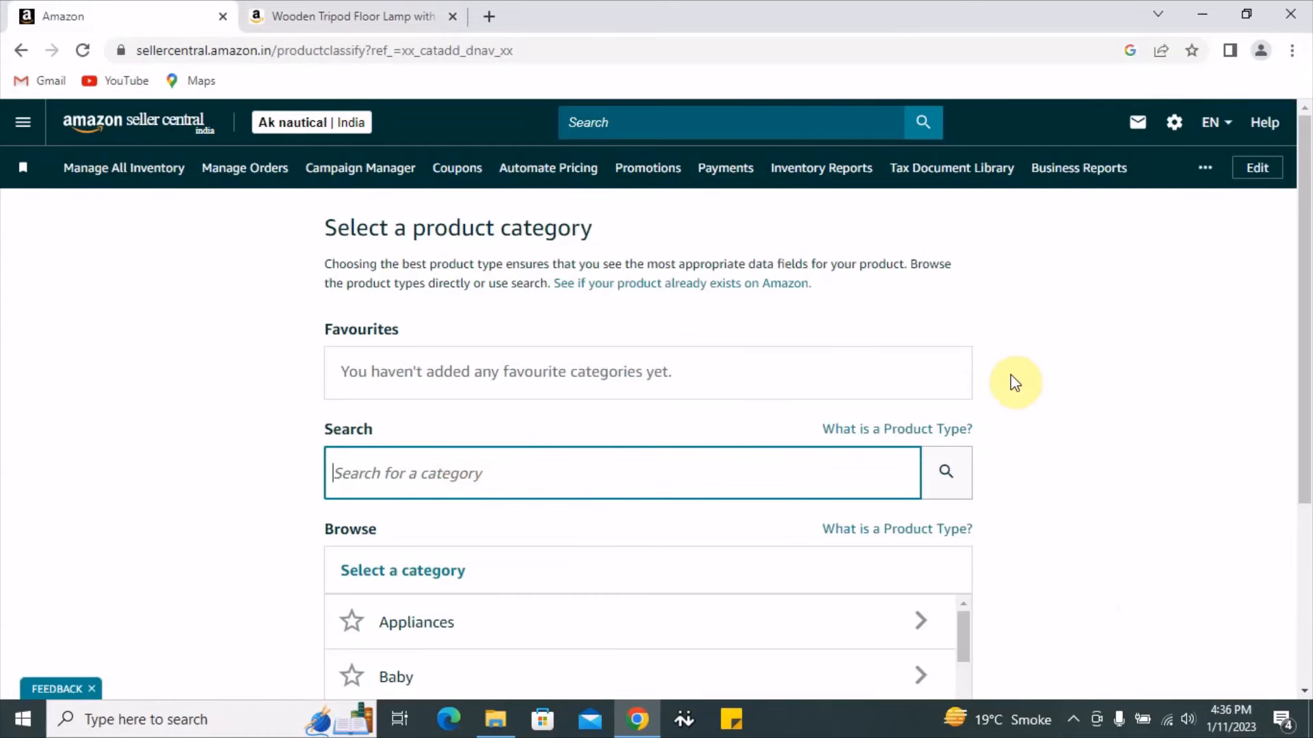
pyautogui.scroll(-3, 935, 423)
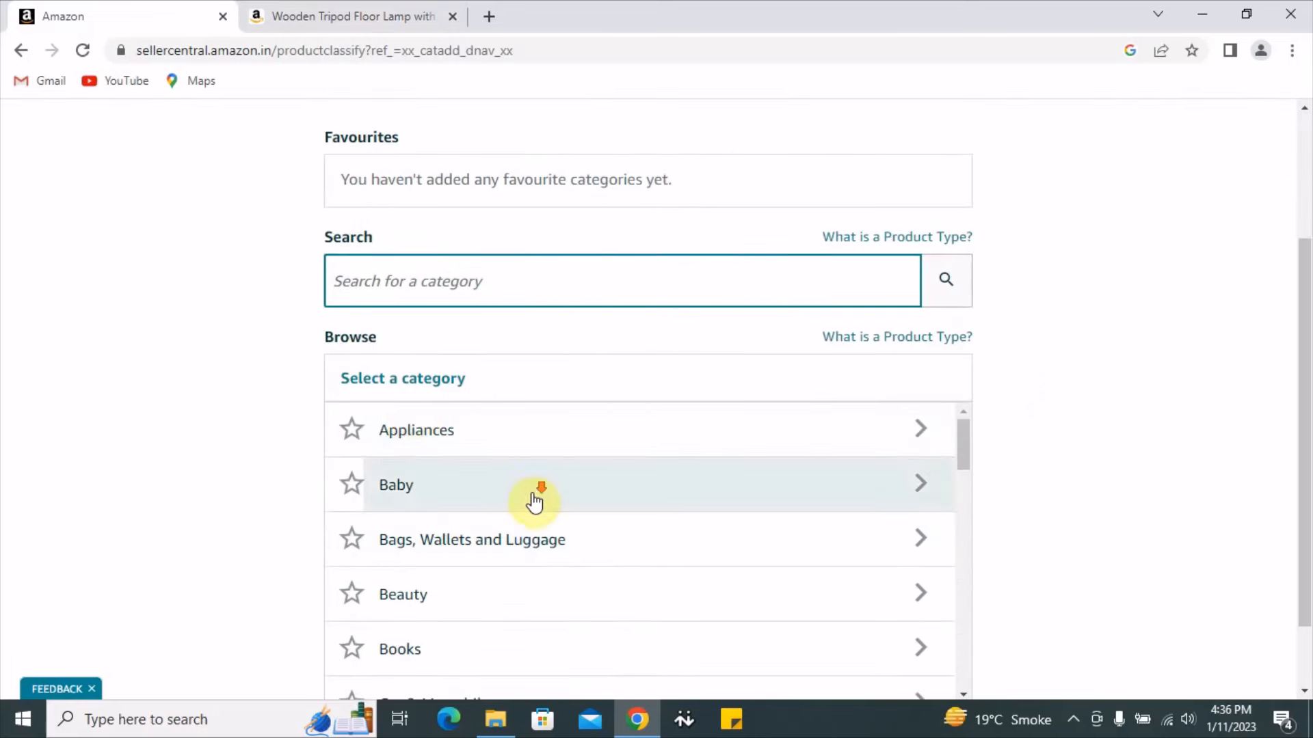
pyautogui.scroll(-3, 536, 498)
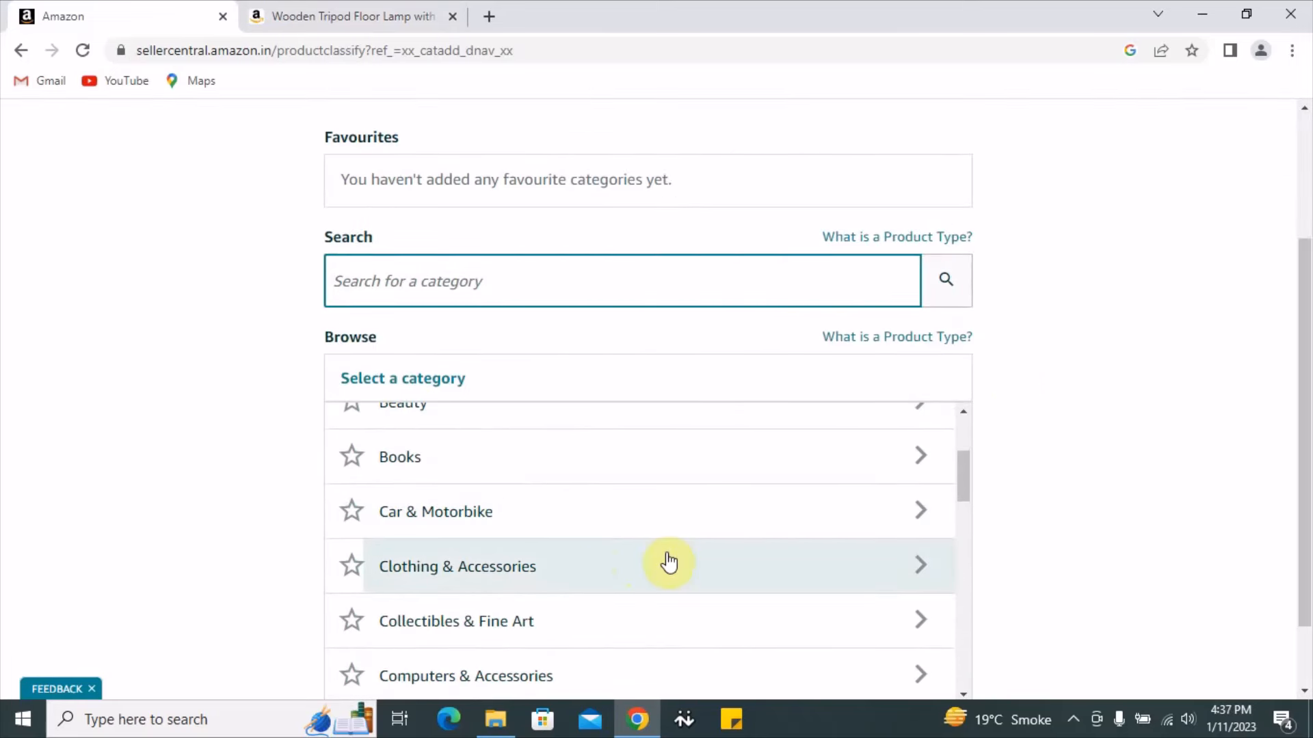
pyautogui.scroll(-1, 669, 562)
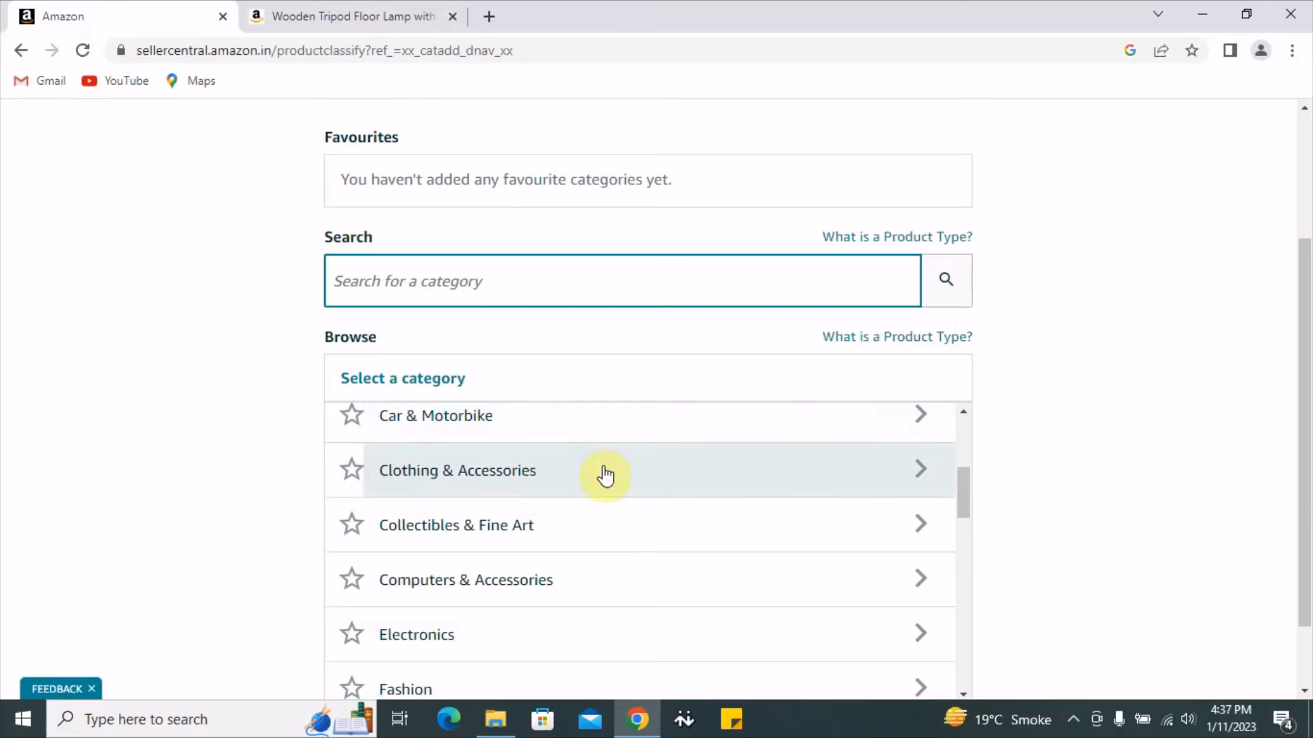
pyautogui.scroll(-2, 601, 477)
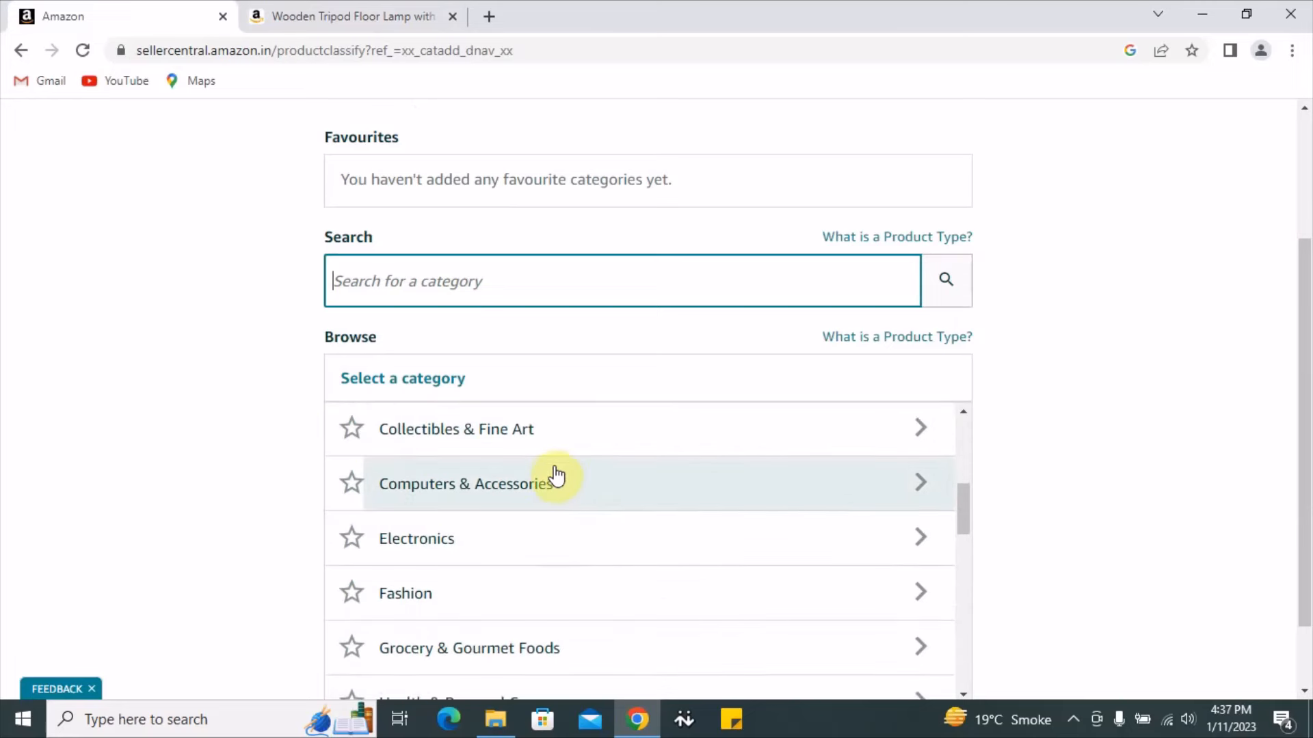
pyautogui.scroll(-4, 546, 540)
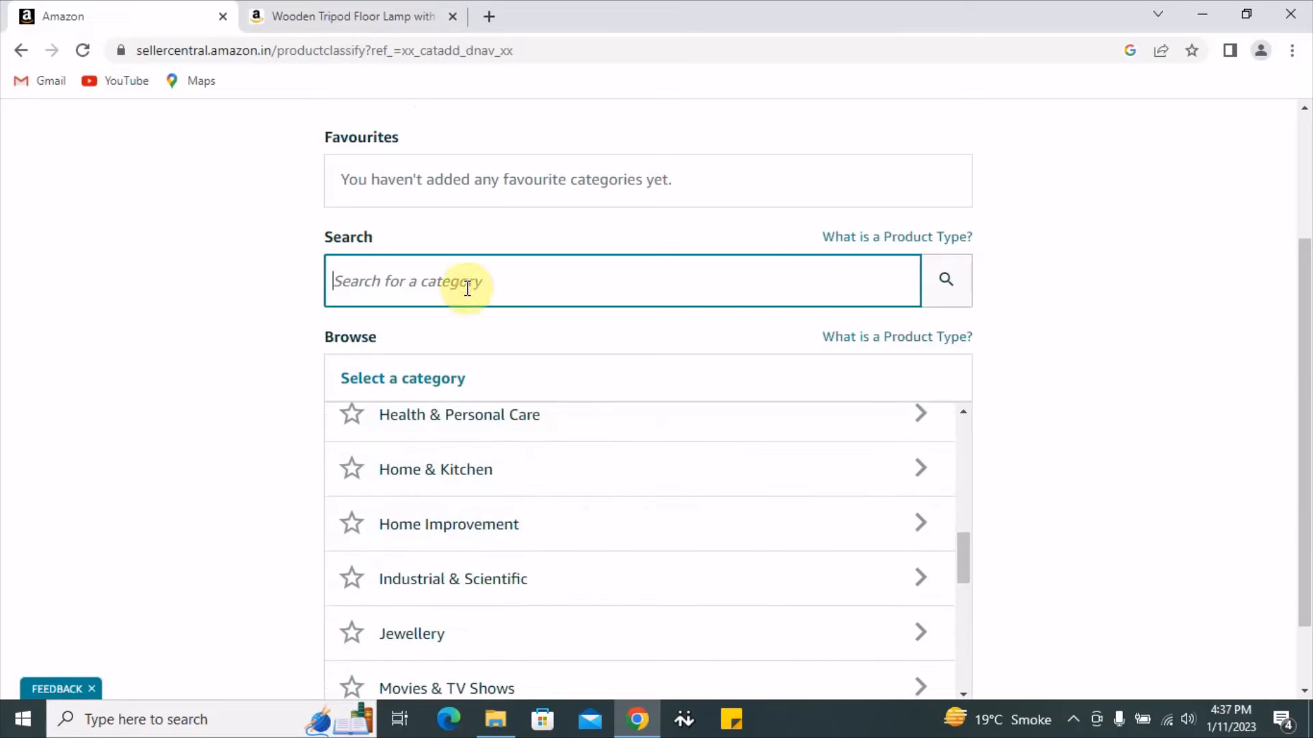
# Step: Search the product categories for "Floor Lamp" and select the LAMP product type under Floor Lamps
pyautogui.write('F')
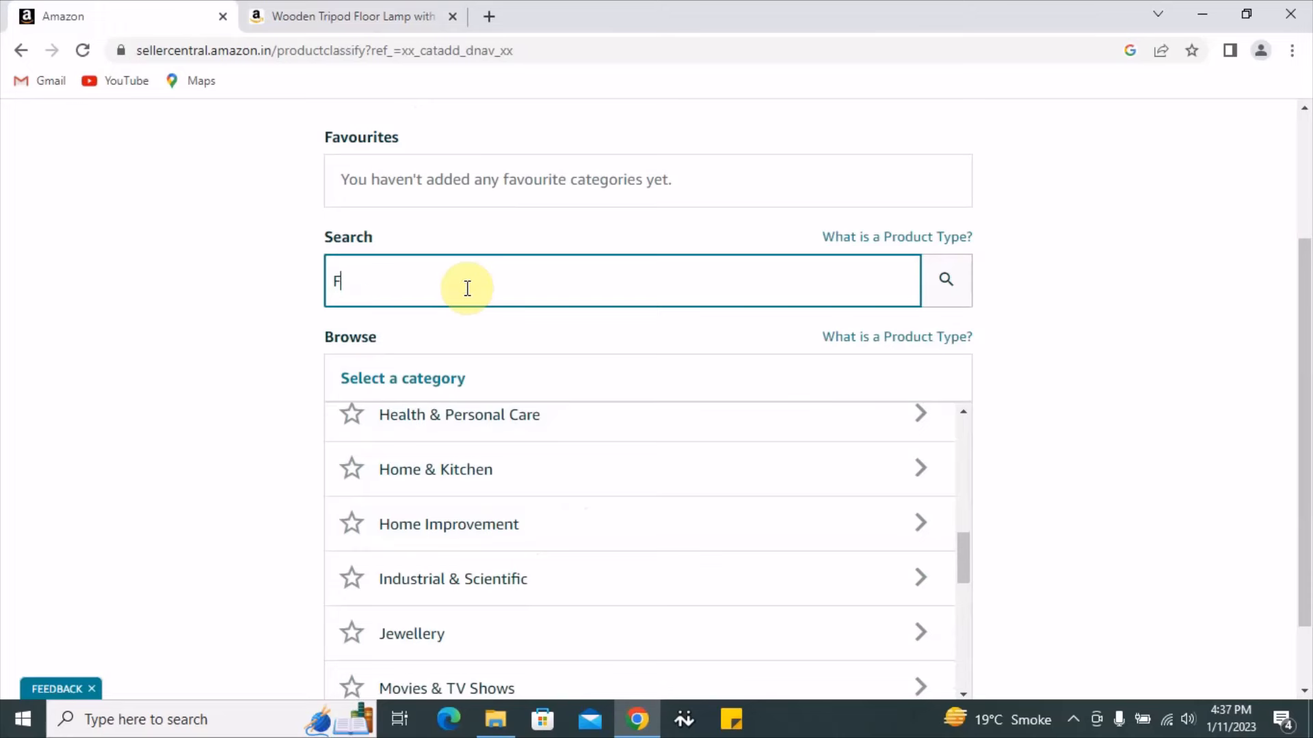
pyautogui.write('loor Lamp')
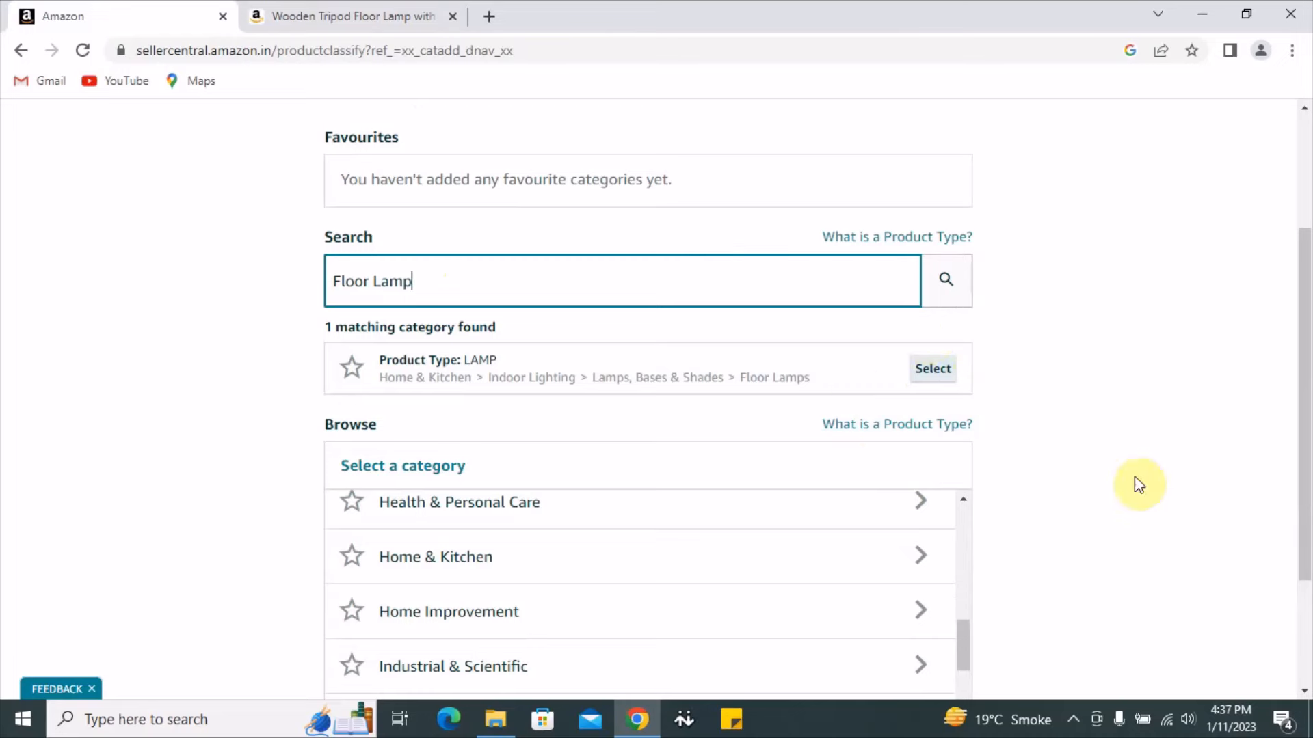
pyautogui.click(951, 380)
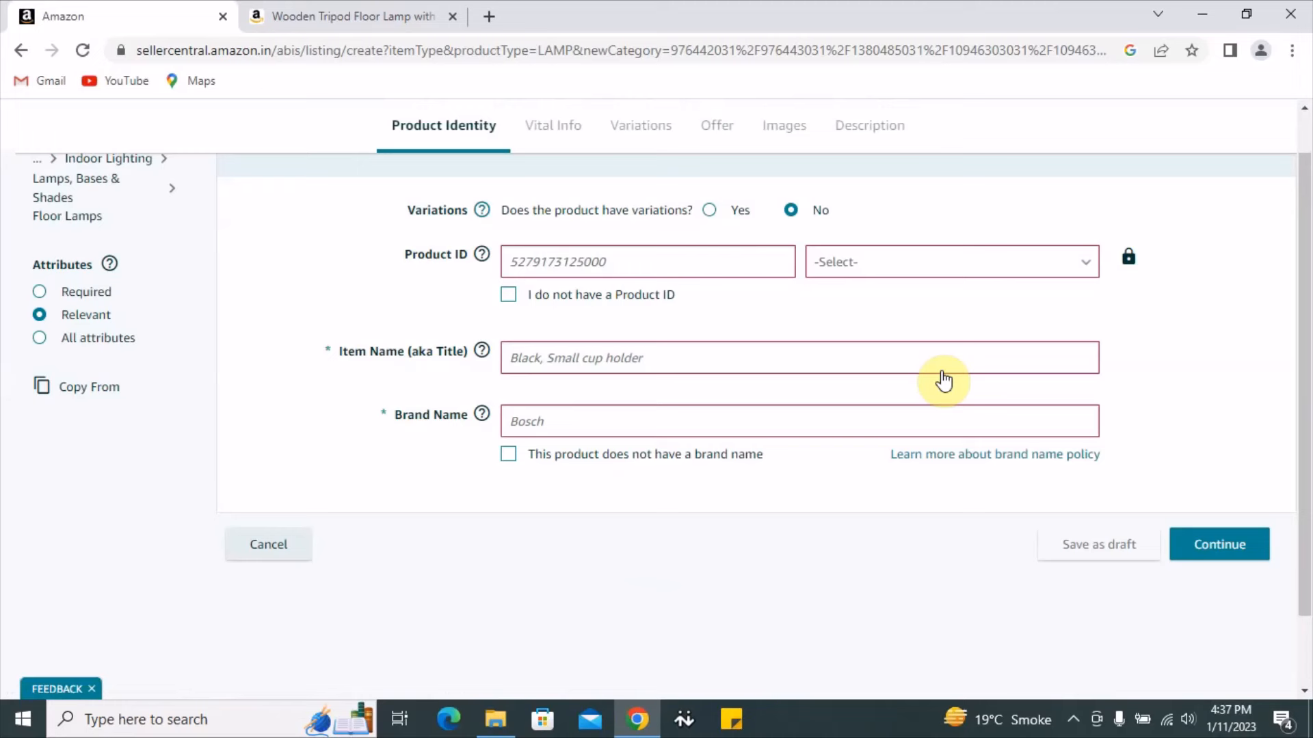
# Step: Declare that the product does not have a Product ID
pyautogui.moveTo(402, 260); pyautogui.dragTo(447, 273)
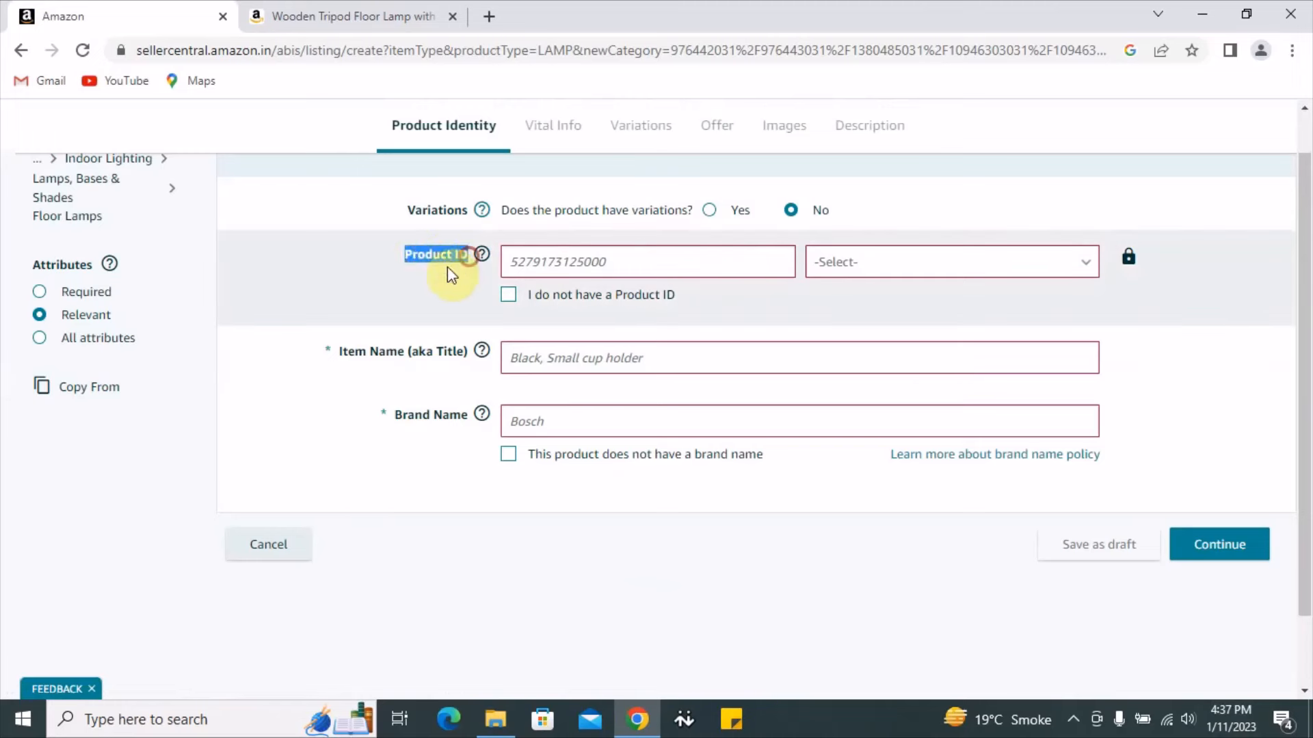
pyautogui.click(448, 267)
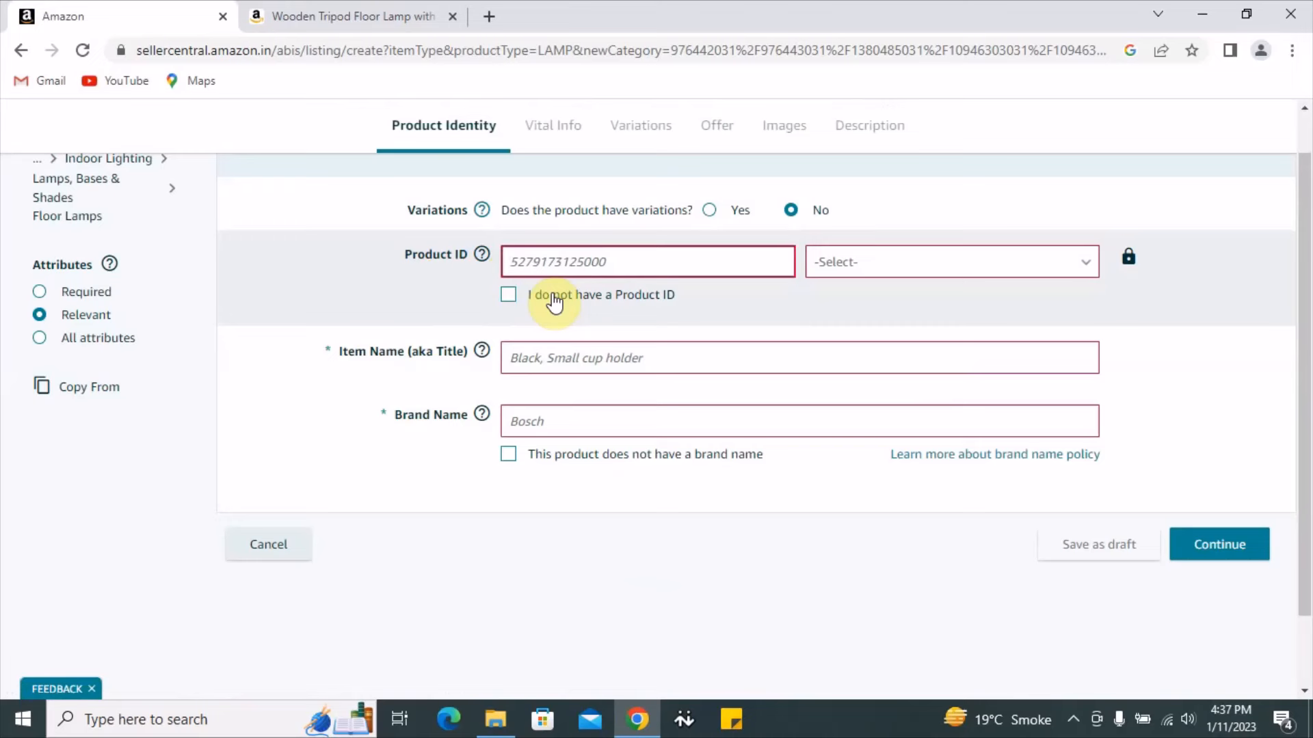
pyautogui.click(509, 301)
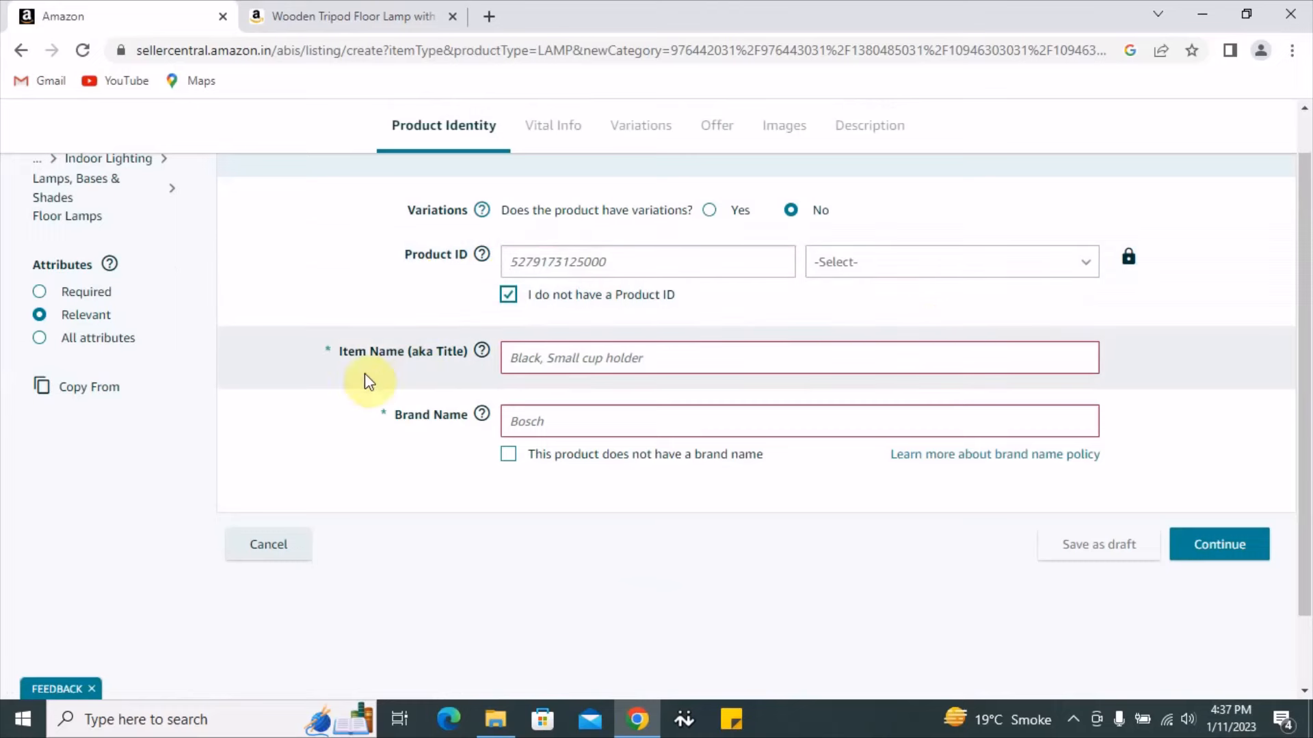
# Step: Enter "150 + Single (Variations 125)" as the item name
pyautogui.moveTo(345, 356); pyautogui.dragTo(392, 353)
pyautogui.click(391, 403)
pyautogui.click(573, 357)
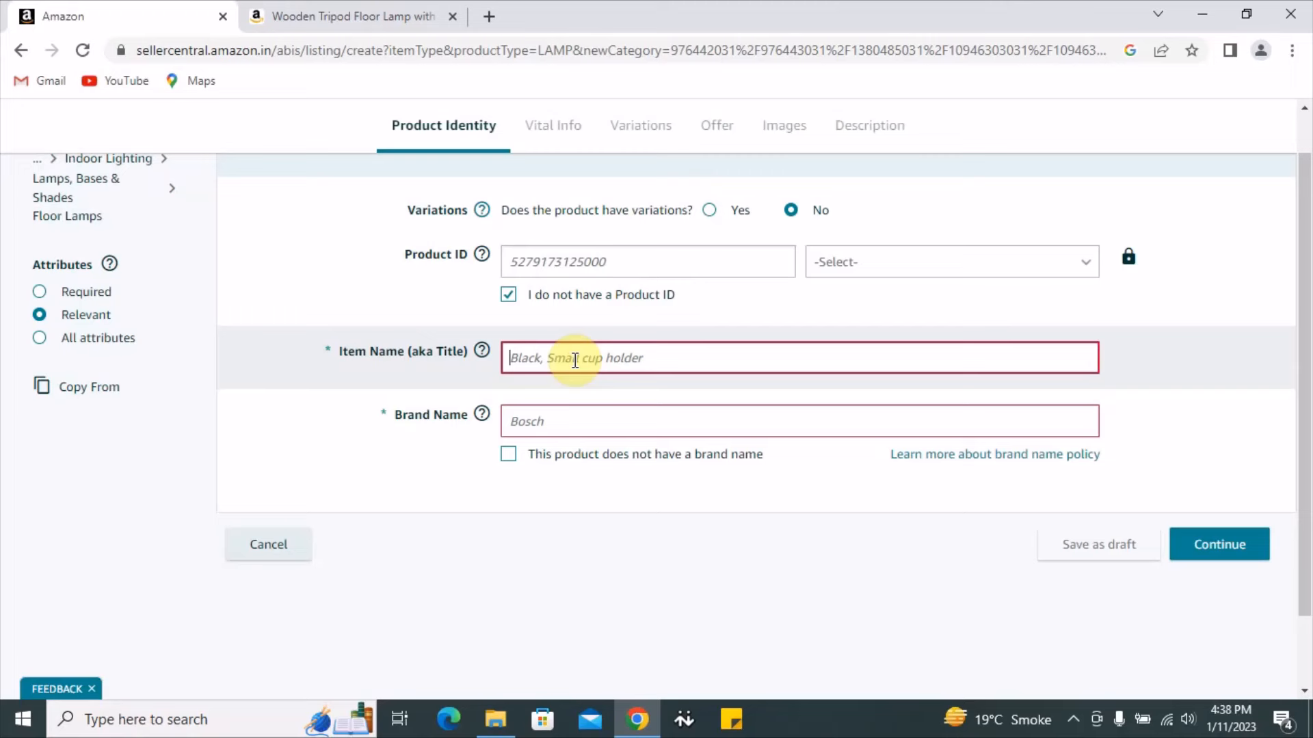
pyautogui.write('150')
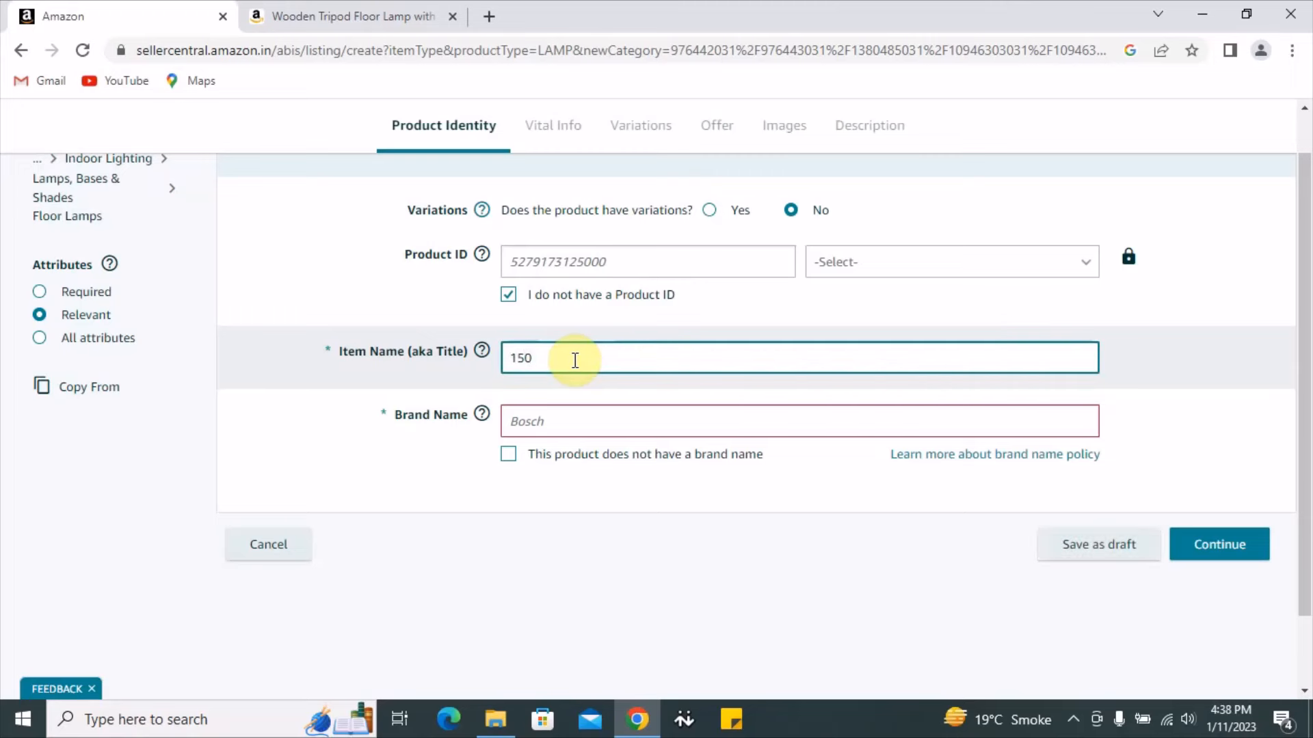
pyautogui.write(' +')
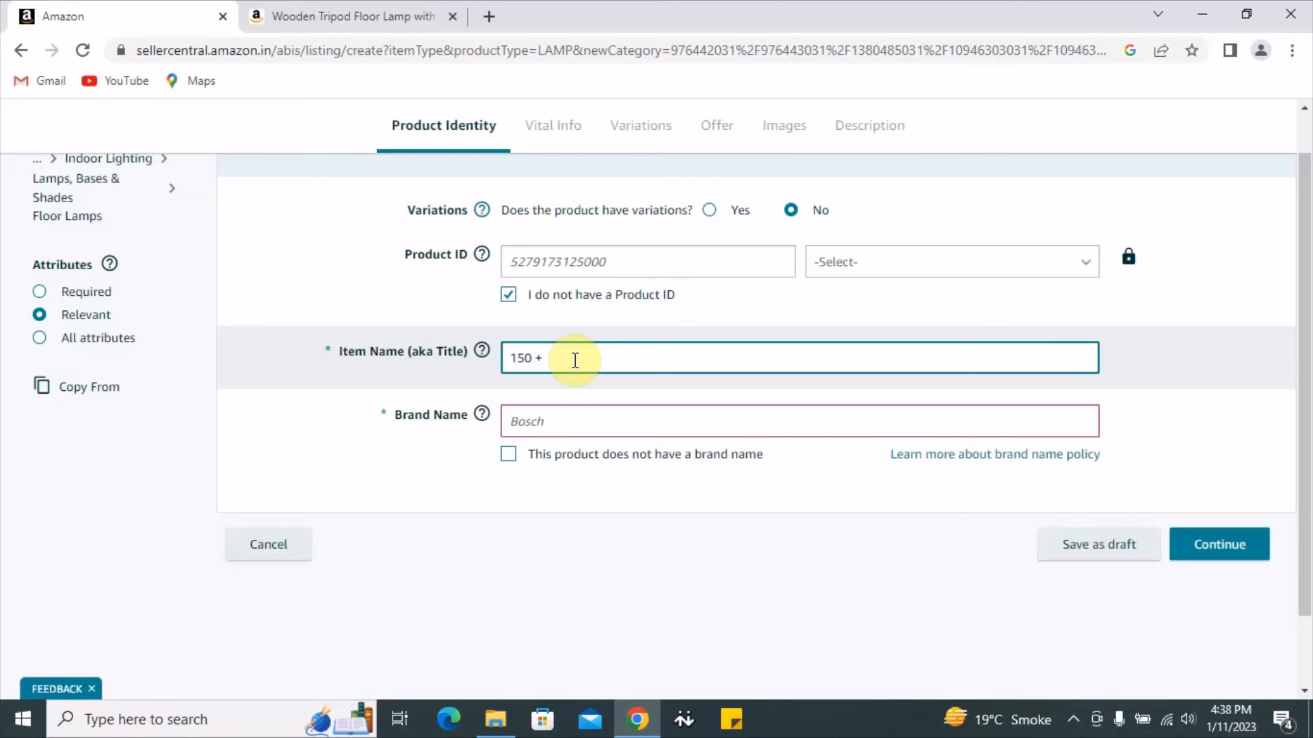
pyautogui.write('Single (Variations 125)')
pyautogui.moveTo(688, 357); pyautogui.dragTo(400, 357)
pyautogui.click(701, 361)
pyautogui.click(711, 362)
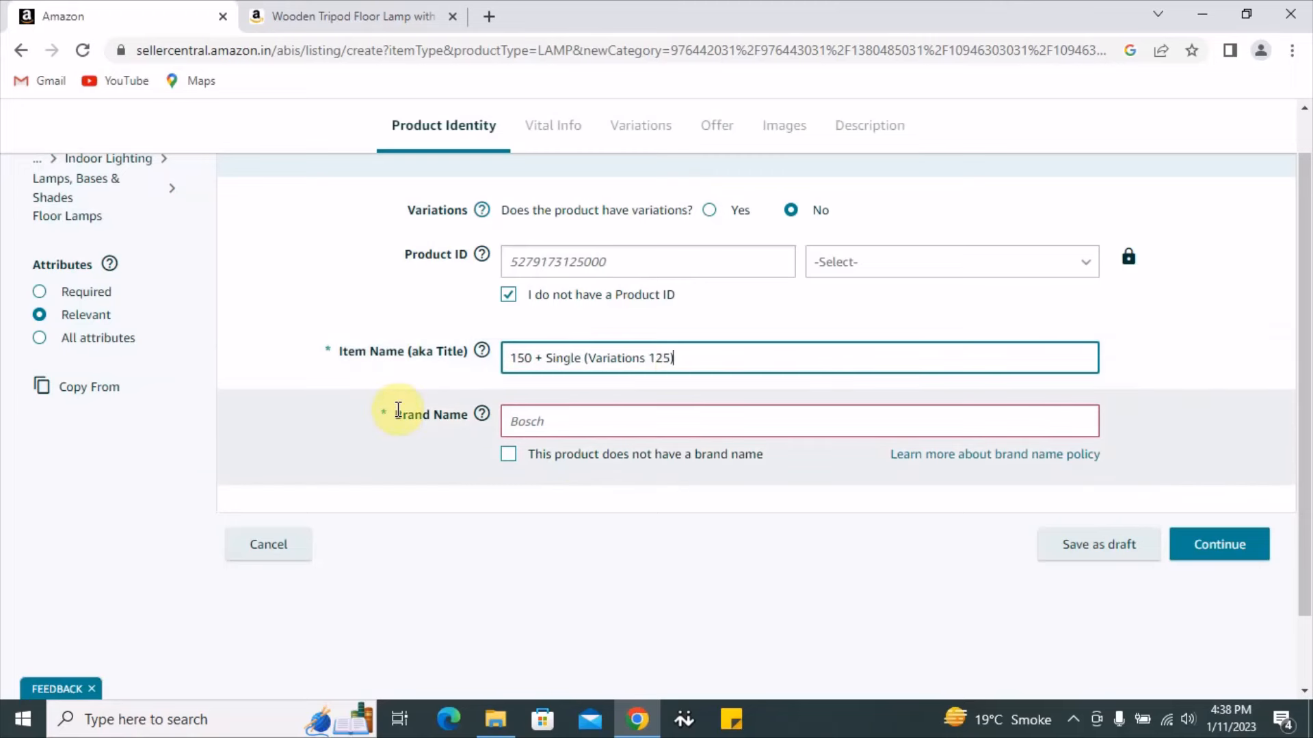
pyautogui.click(398, 409)
pyautogui.click(465, 416)
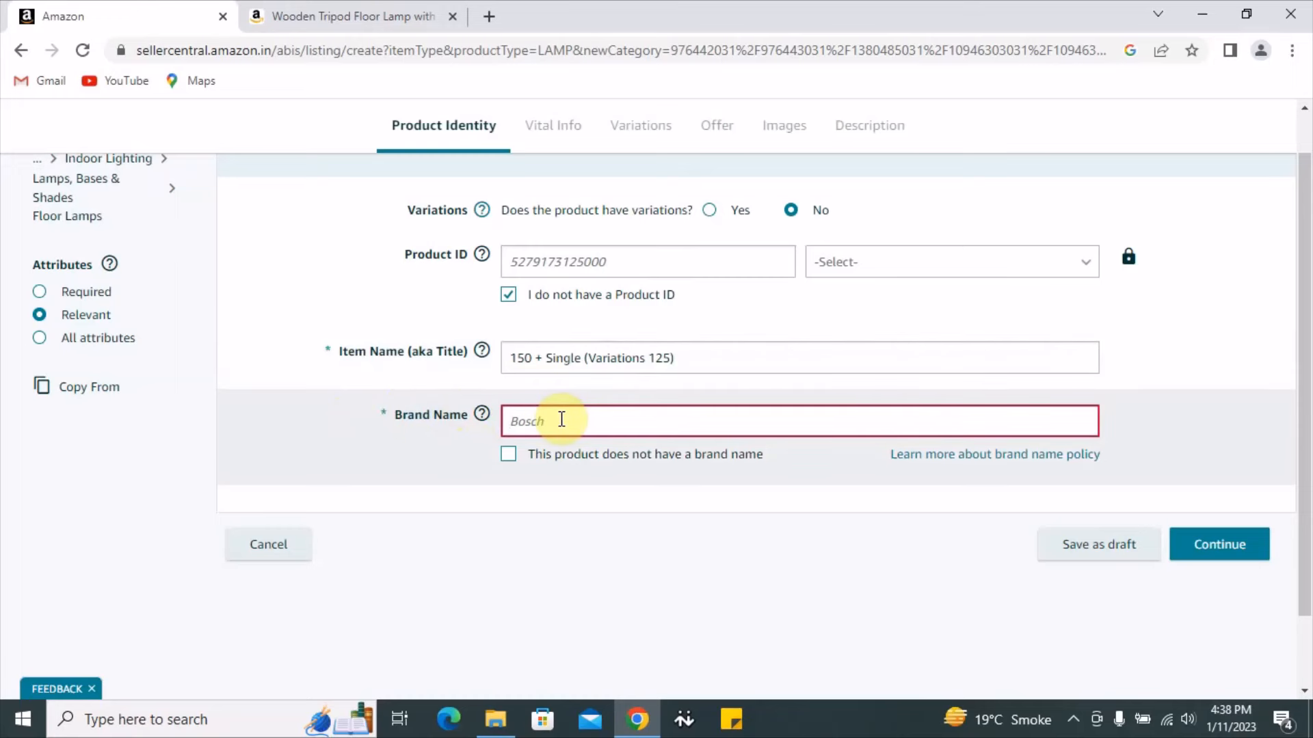
pyautogui.write('XYZ')
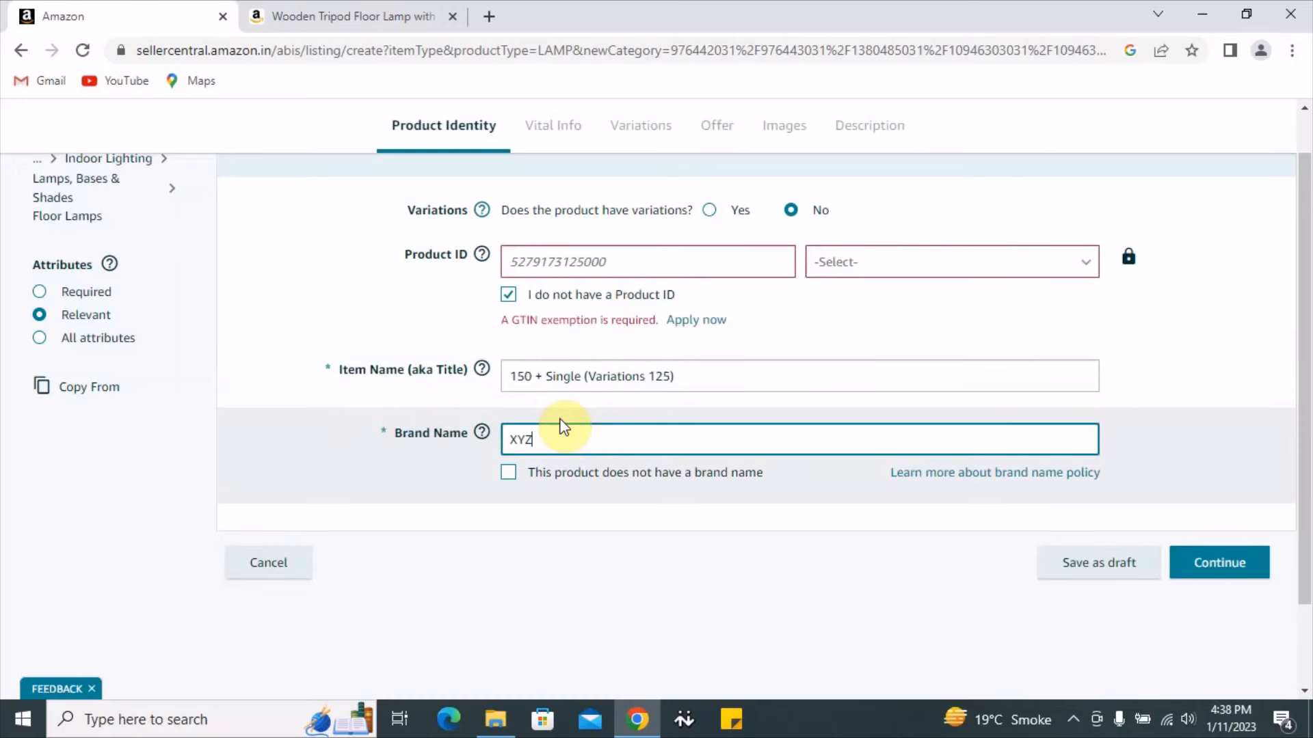
pyautogui.moveTo(565, 433); pyautogui.dragTo(461, 444)
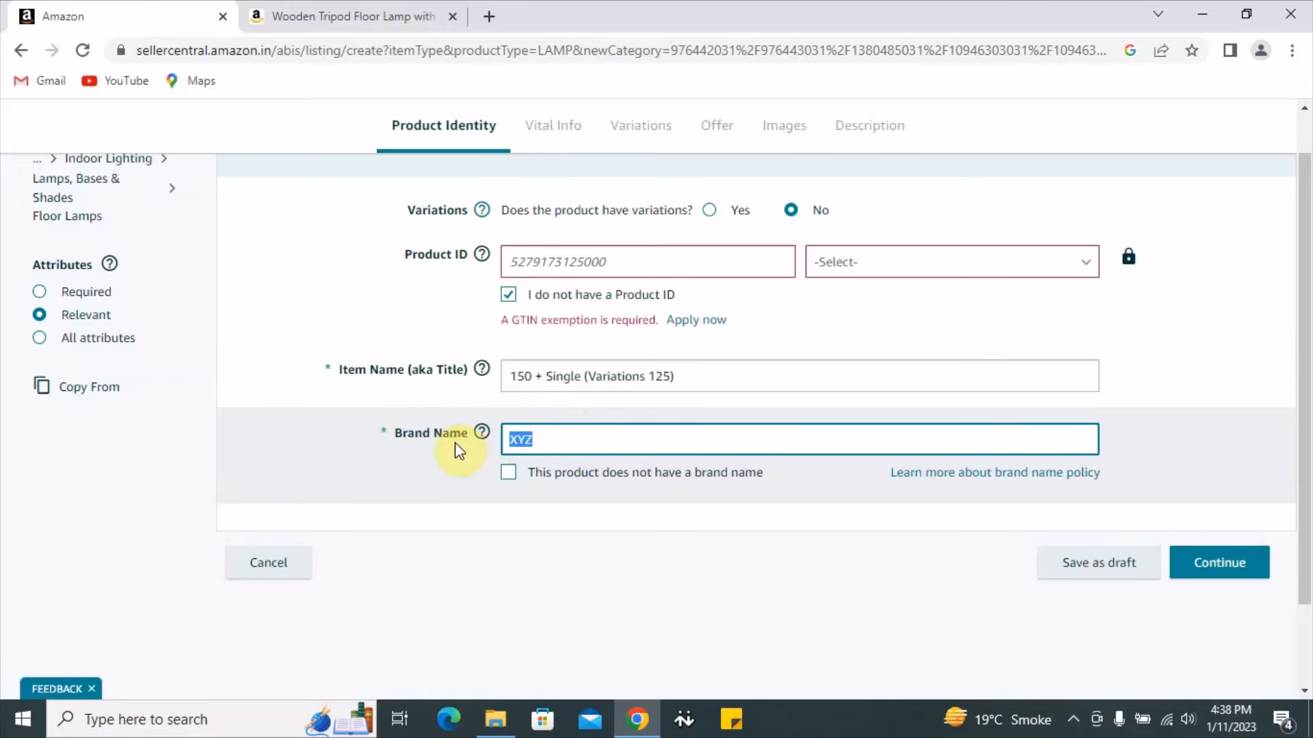
pyautogui.press('BackSpace')
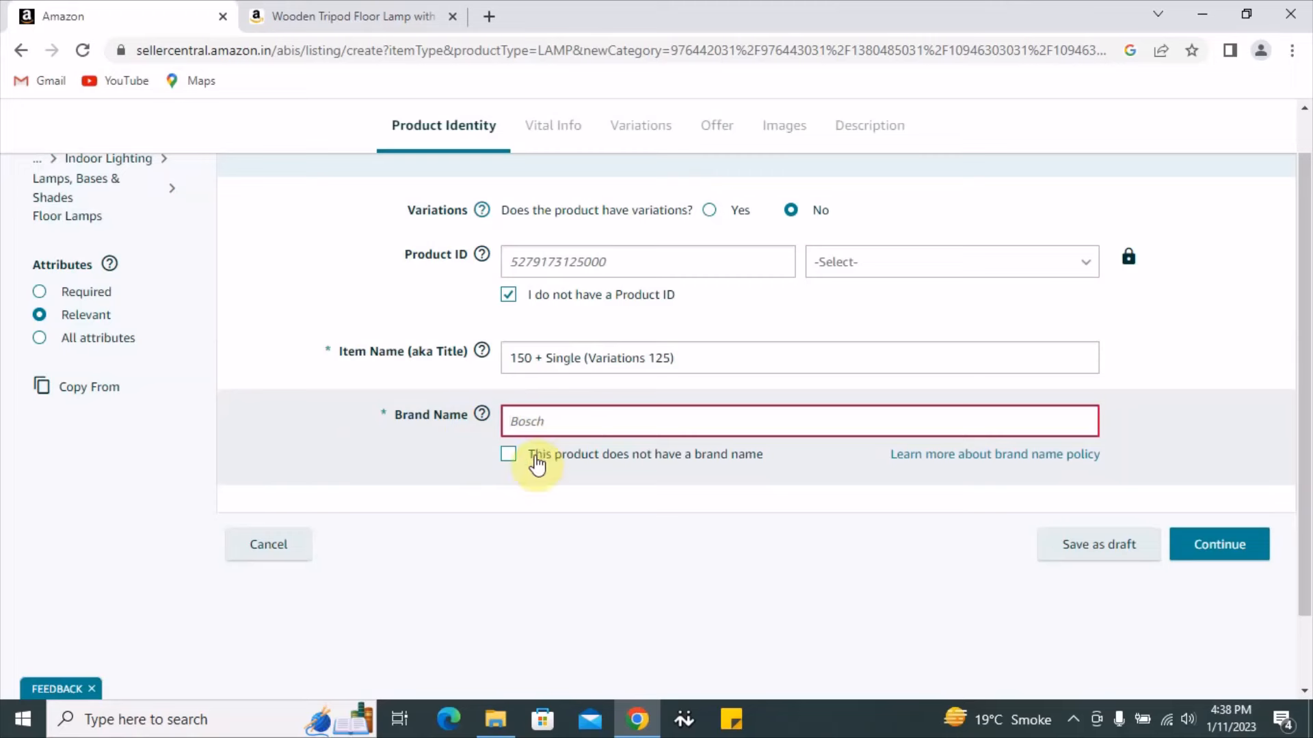
# Step: Declare that the product does not have a brand name and continue to the vital information
pyautogui.click(508, 455)
pyautogui.moveTo(503, 422); pyautogui.dragTo(586, 419)
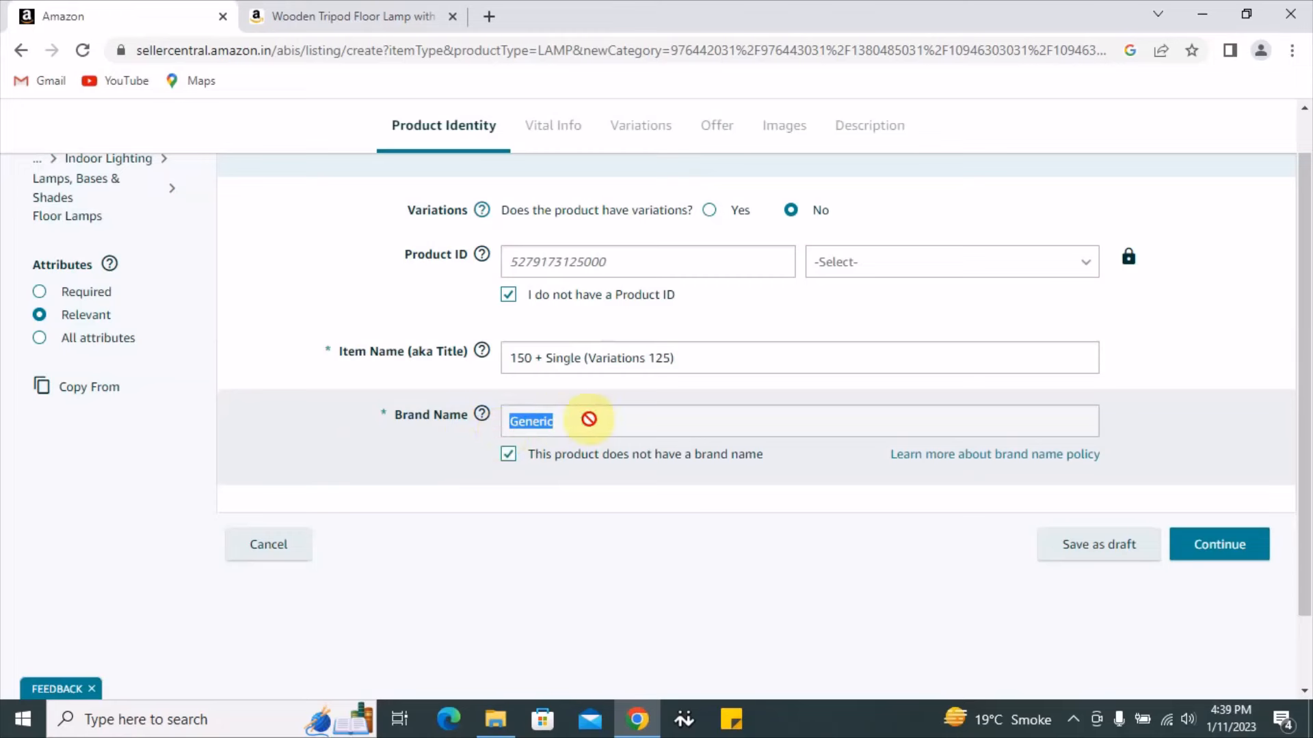
pyautogui.click(623, 523)
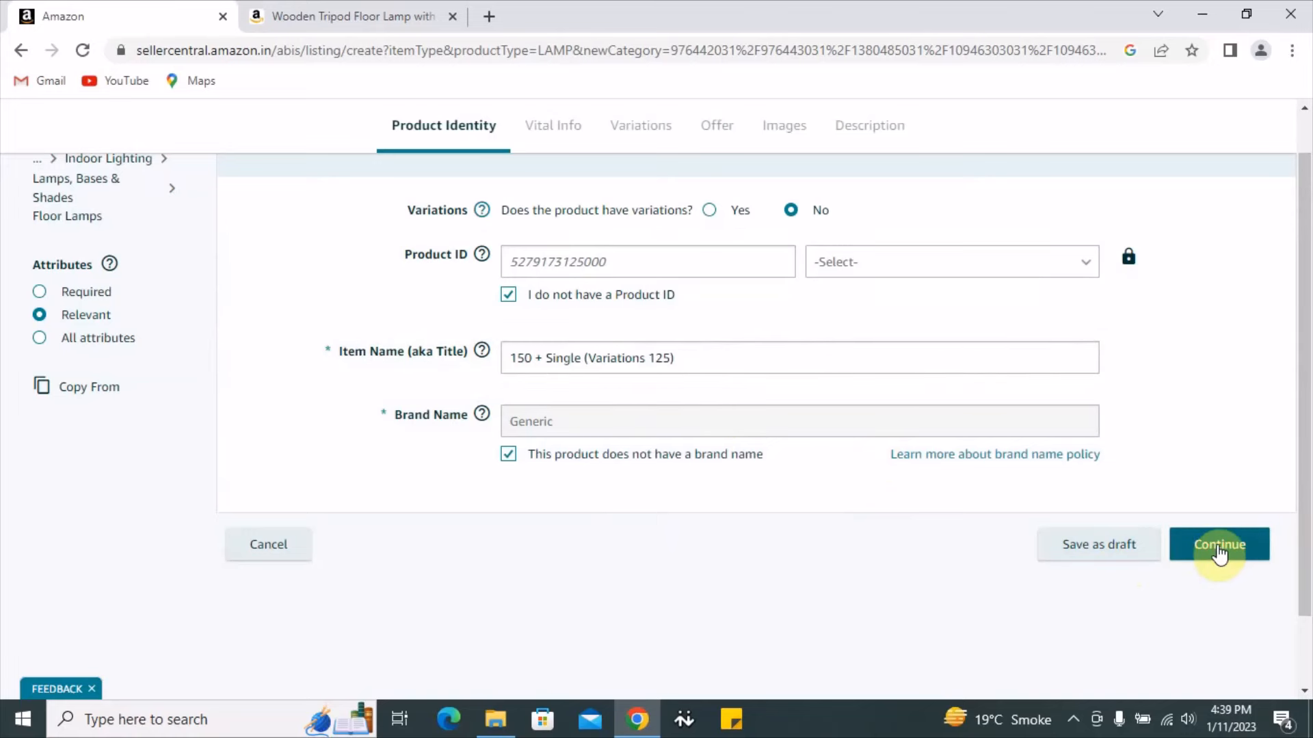
pyautogui.click(1219, 551)
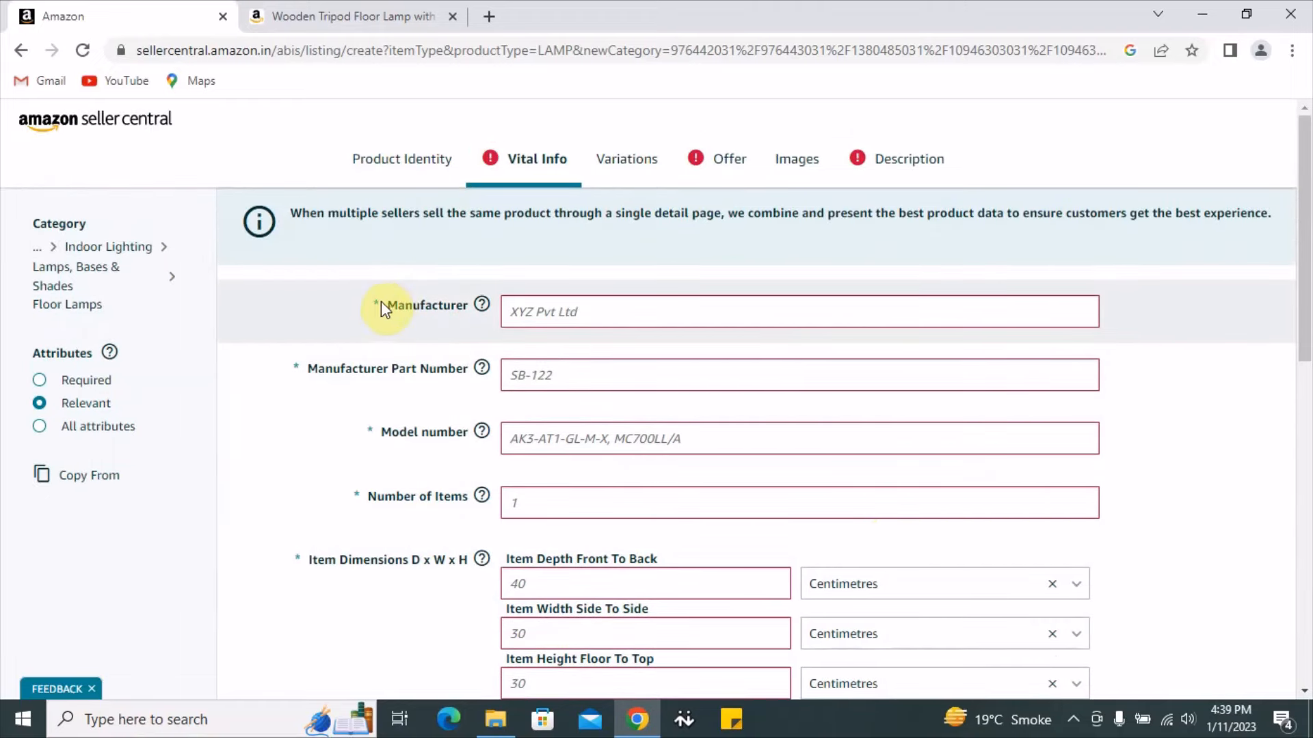
# Step: Look over the required vital information fields and read the help text for Manufacturer
pyautogui.click(422, 305)
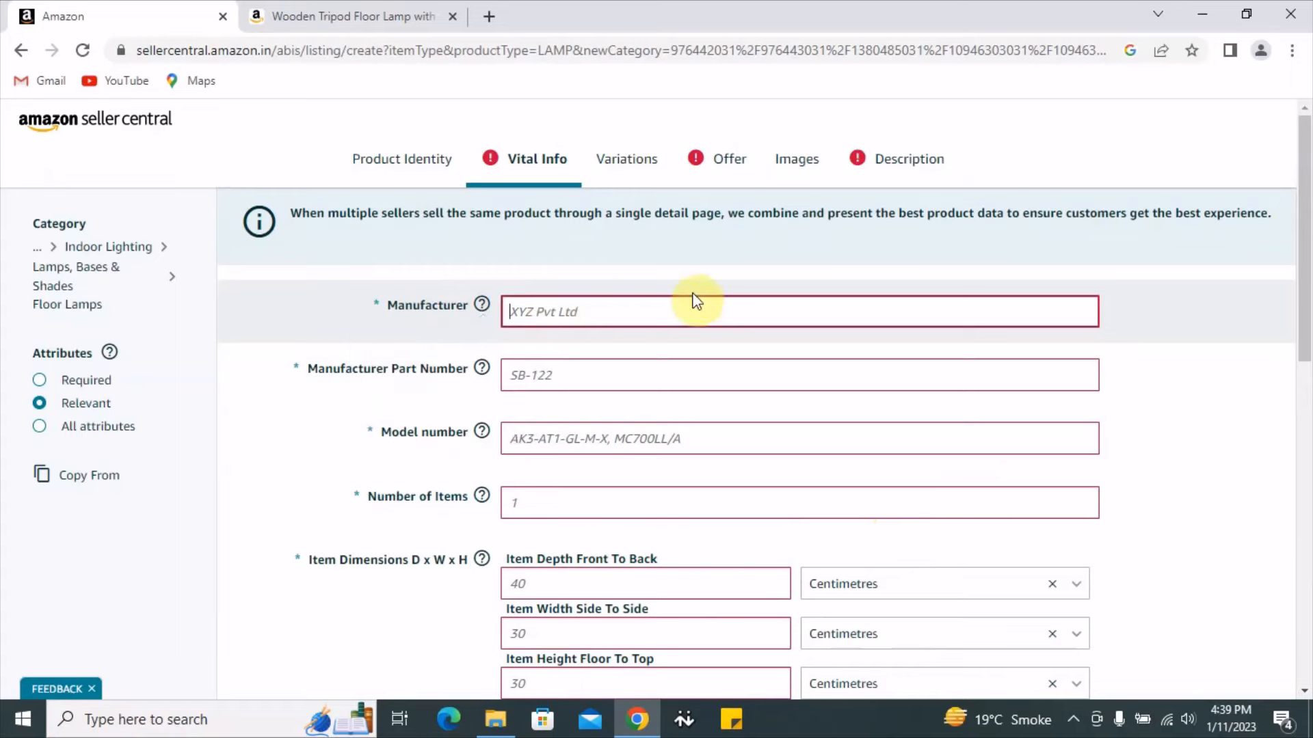
pyautogui.scroll(-10, 696, 301)
pyautogui.scroll(6, 703, 477)
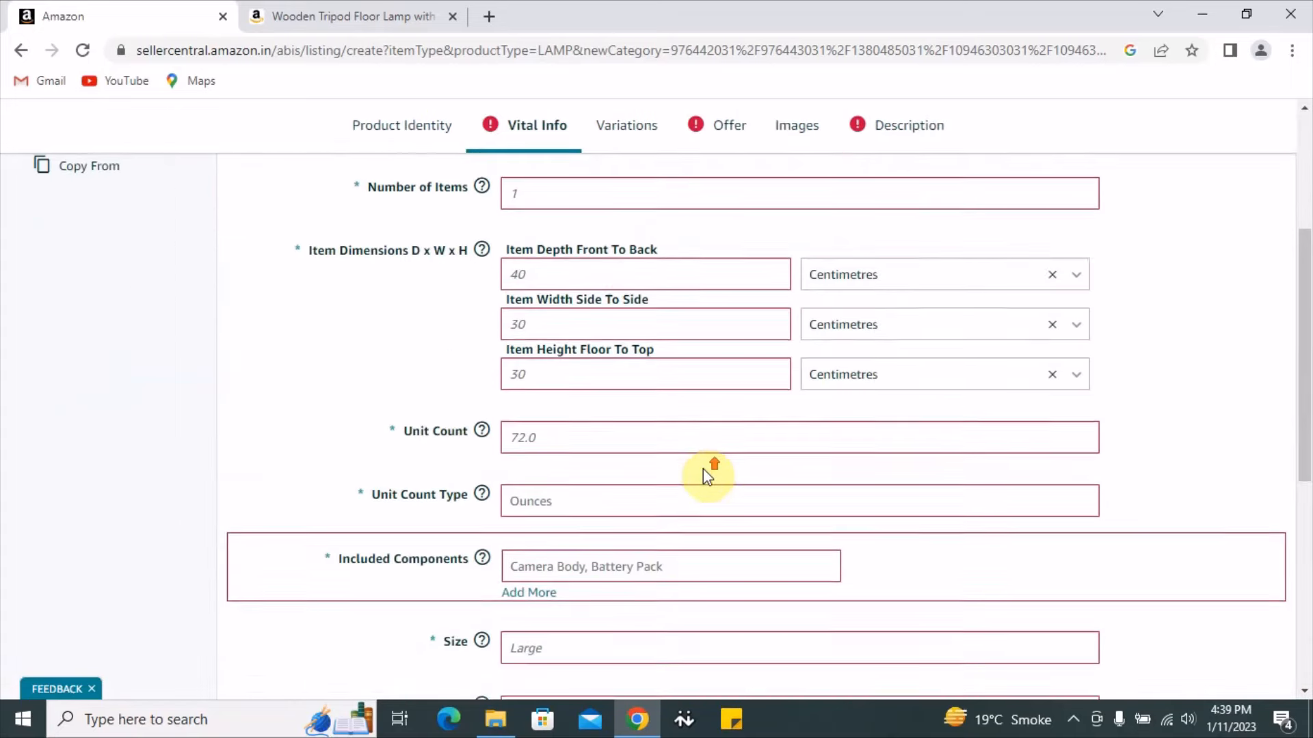
pyautogui.scroll(5, 703, 469)
pyautogui.click(362, 306)
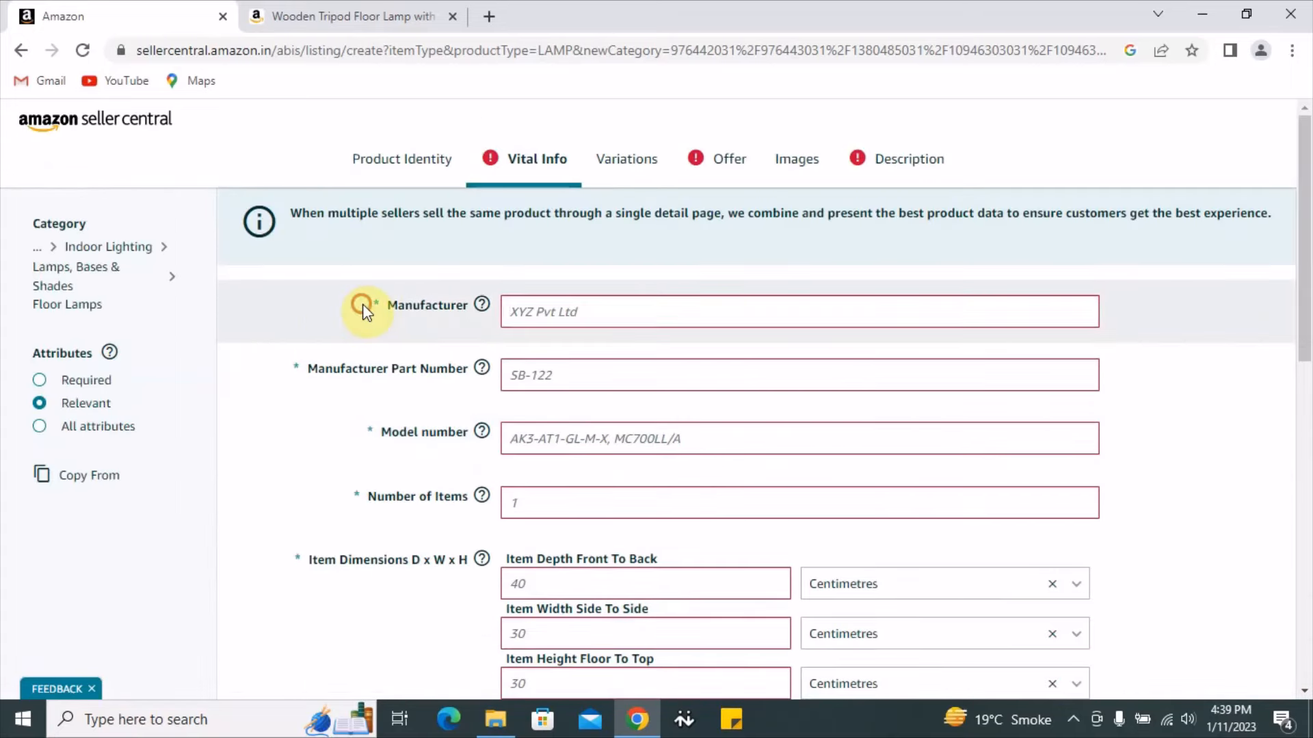
pyautogui.click(371, 302)
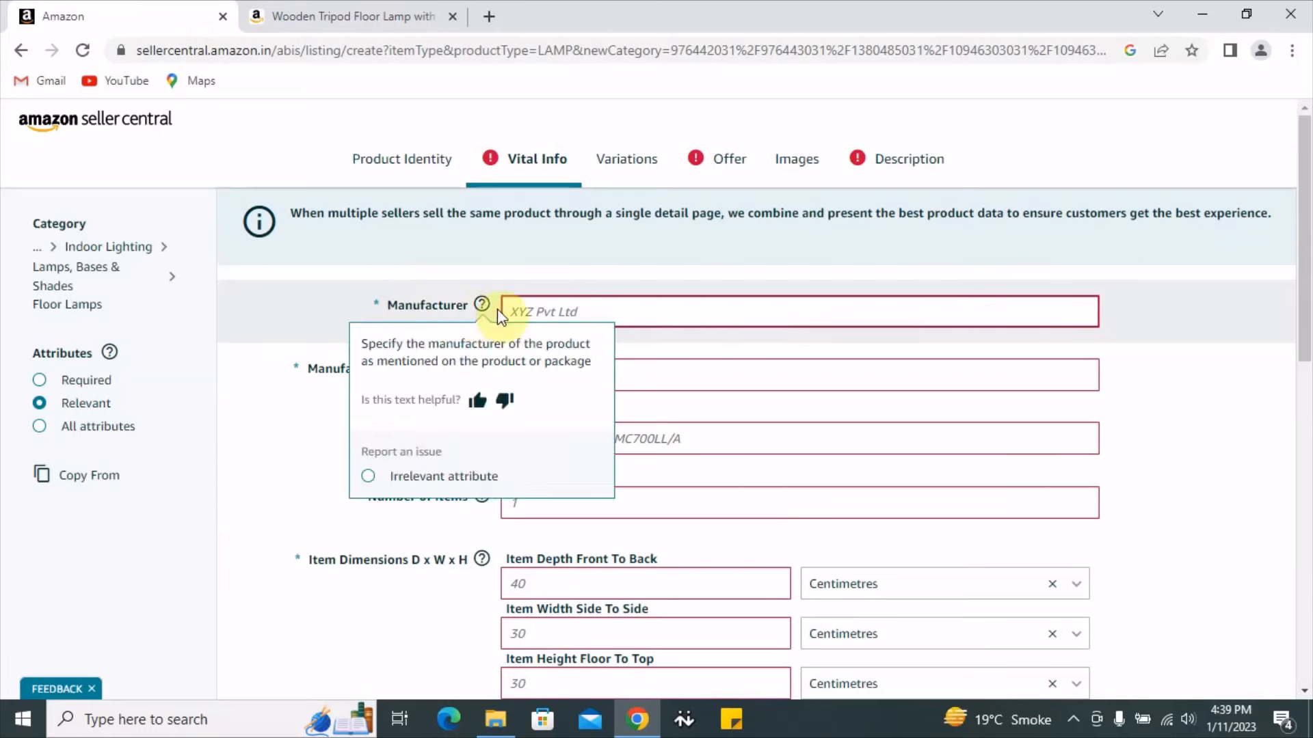
pyautogui.click(385, 306)
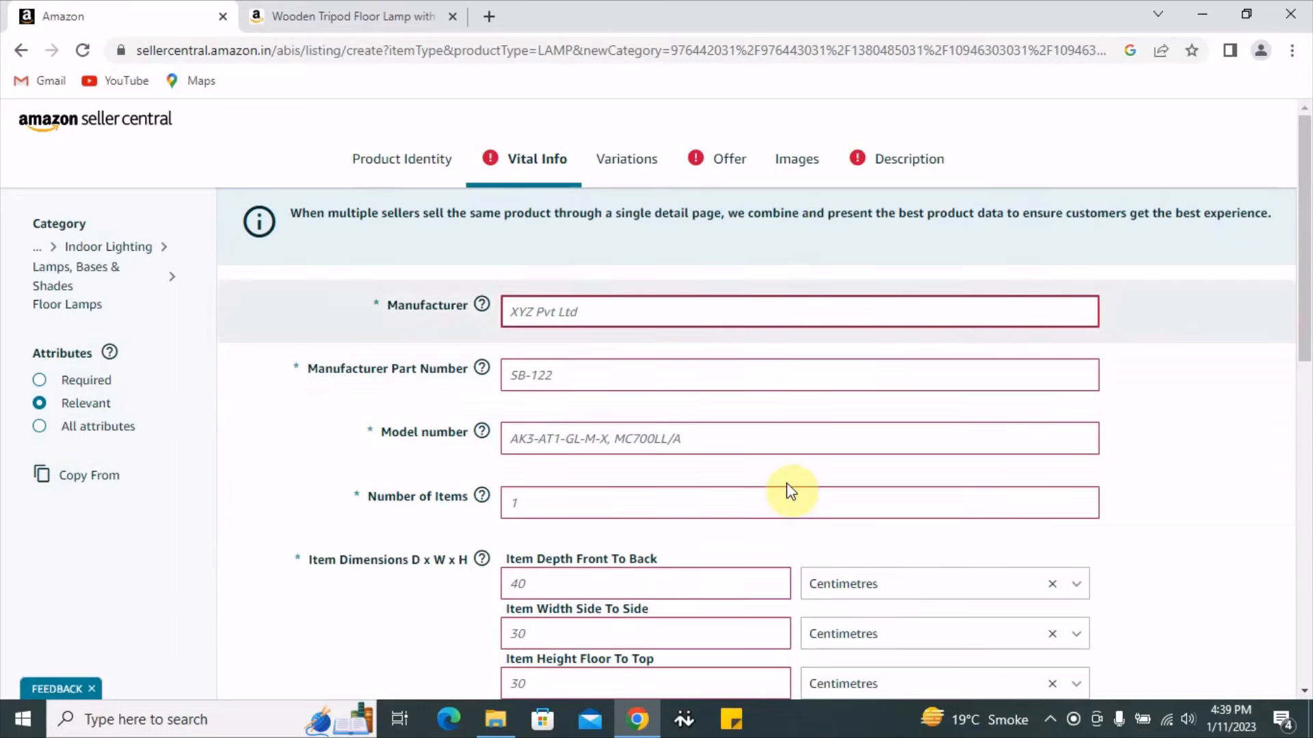
# Step: Compare the form with all attributes shown, return to the relevant attributes and review the remaining vital information fields
pyautogui.click(40, 426)
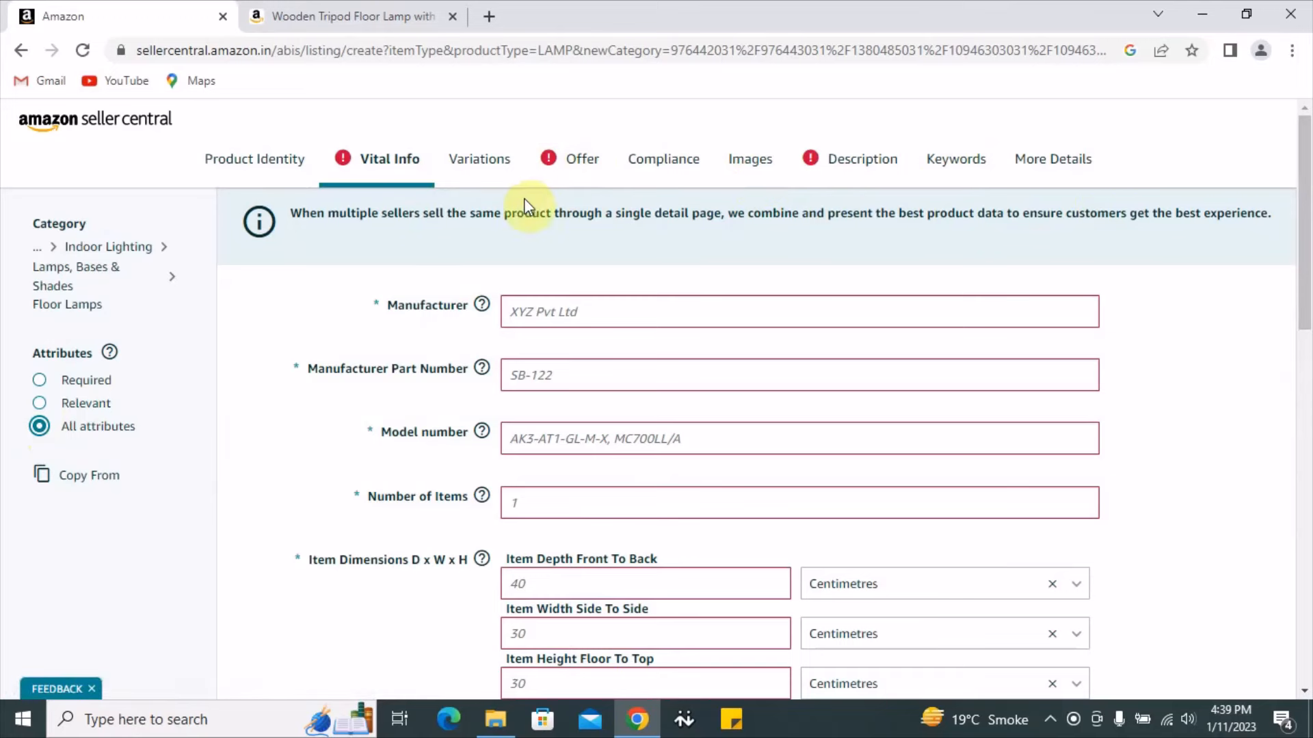
pyautogui.scroll(-3, 680, 291)
pyautogui.scroll(3, 80, 330)
pyautogui.click(81, 405)
pyautogui.scroll(-2, 901, 402)
pyautogui.scroll(-7, 691, 380)
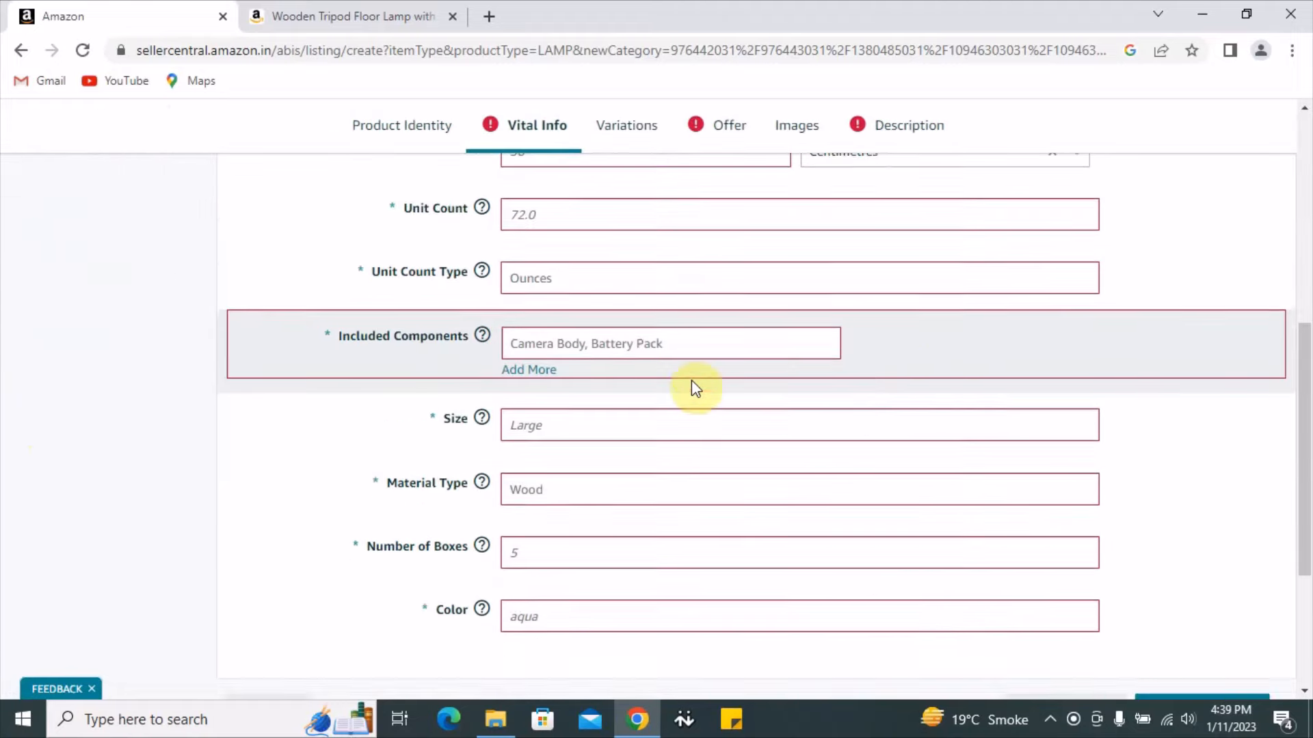
# Step: Show all attributes in the listing form and review the vital information fields
pyautogui.scroll(9, 624, 425)
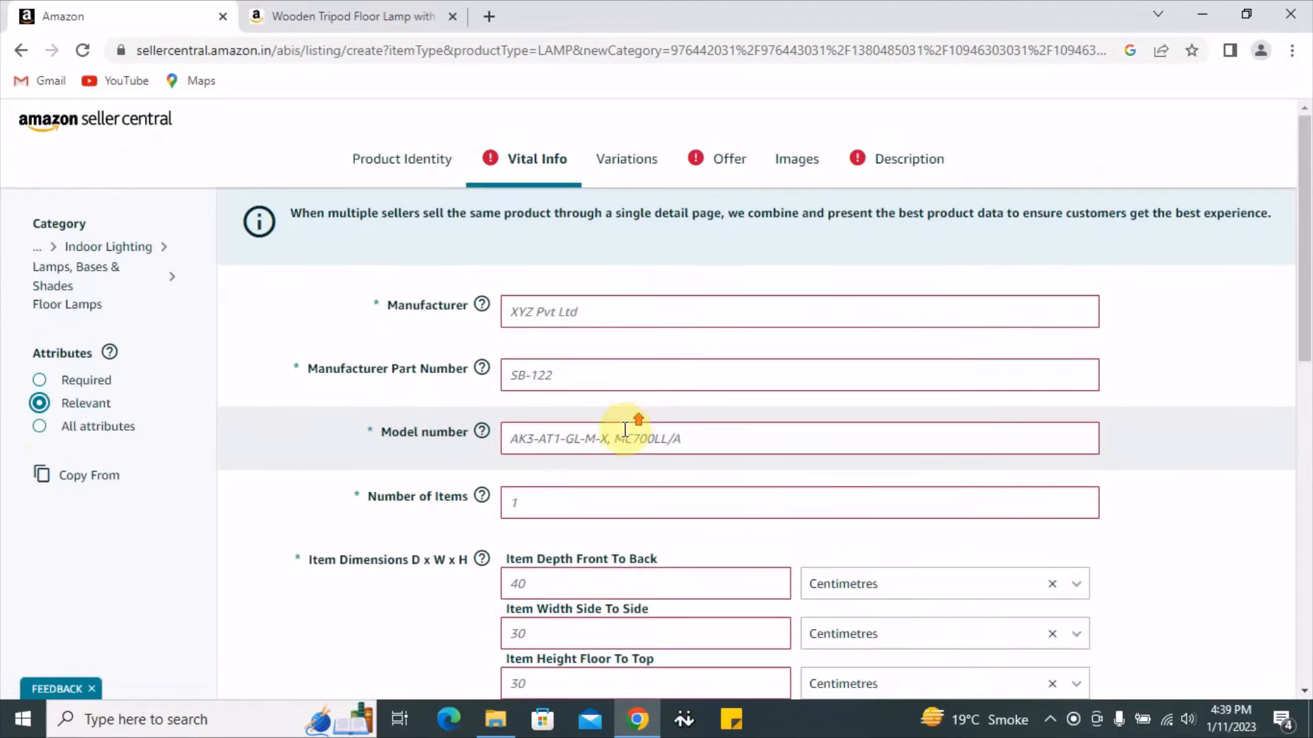
pyautogui.click(39, 426)
pyautogui.scroll(-10, 540, 359)
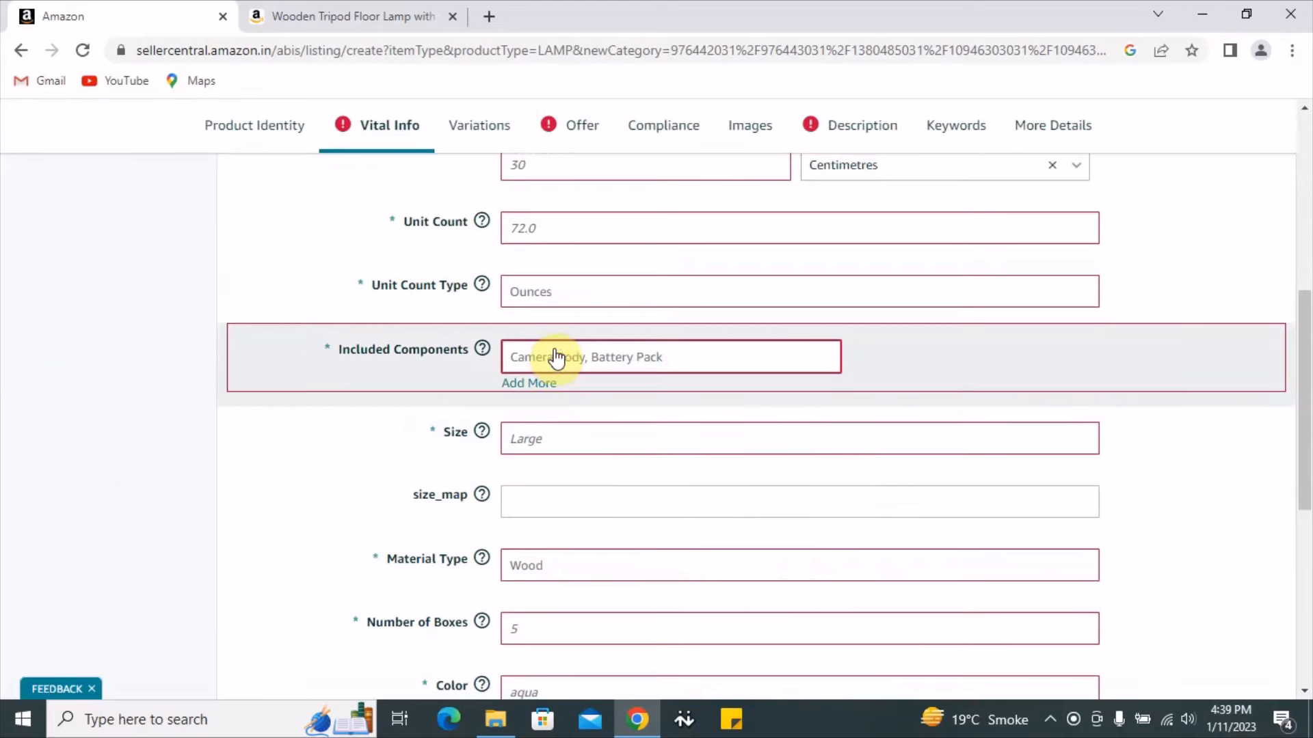
pyautogui.click(577, 378)
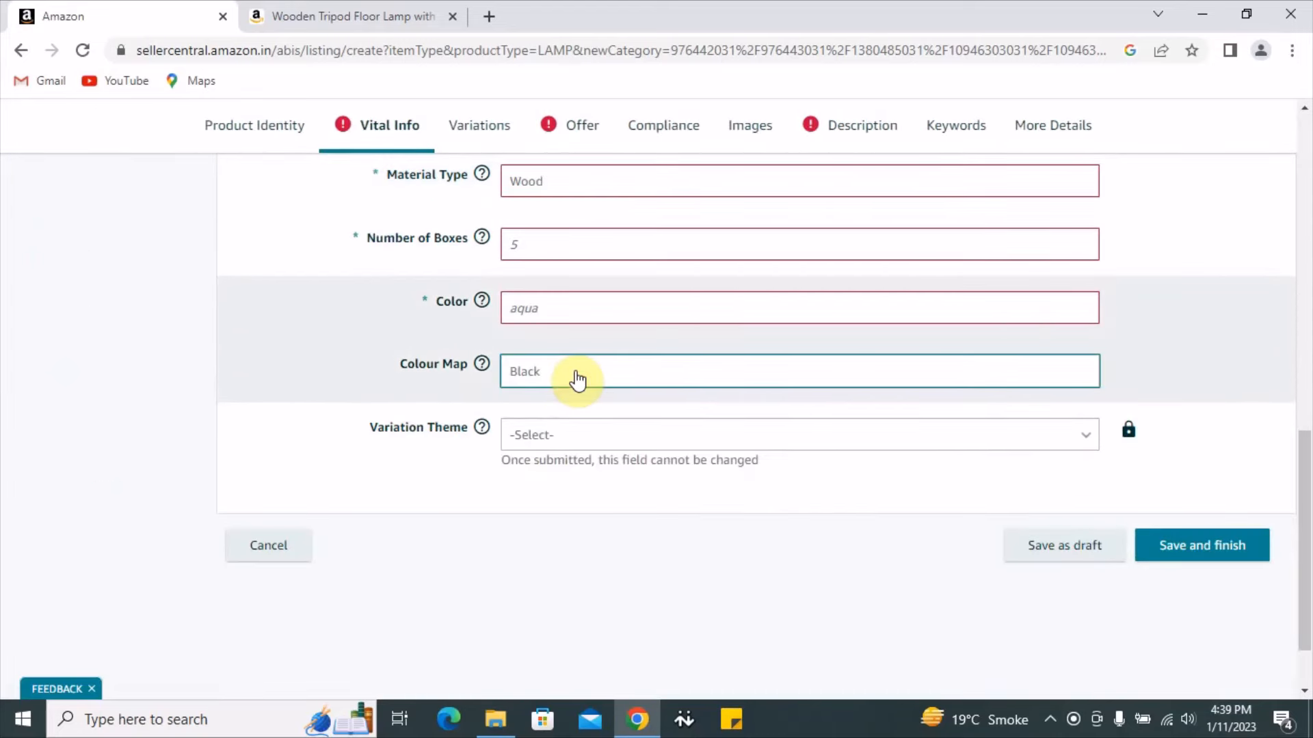
pyautogui.scroll(4, 578, 379)
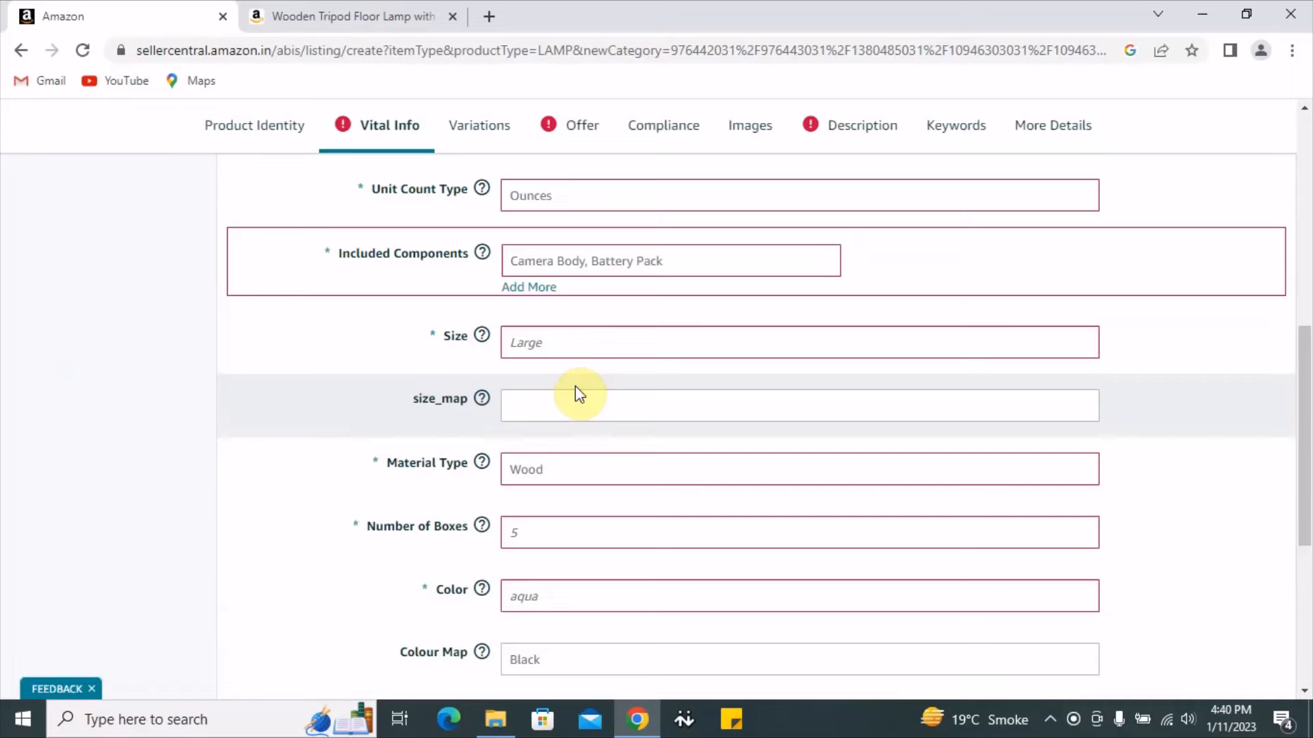
pyautogui.scroll(10, 576, 388)
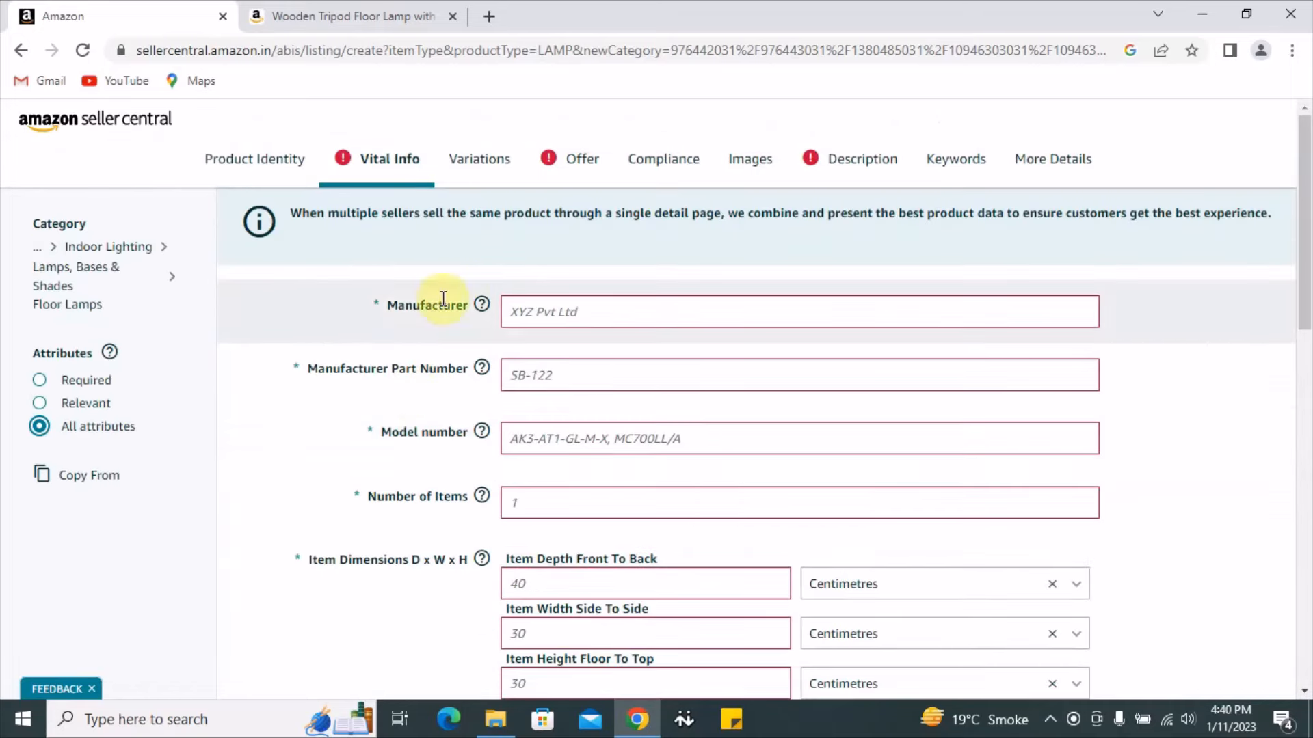
# Step: Enter "XYZ" as the manufacturer and "XYZ-54321" as the manufacturer part number
pyautogui.moveTo(387, 304); pyautogui.dragTo(475, 304)
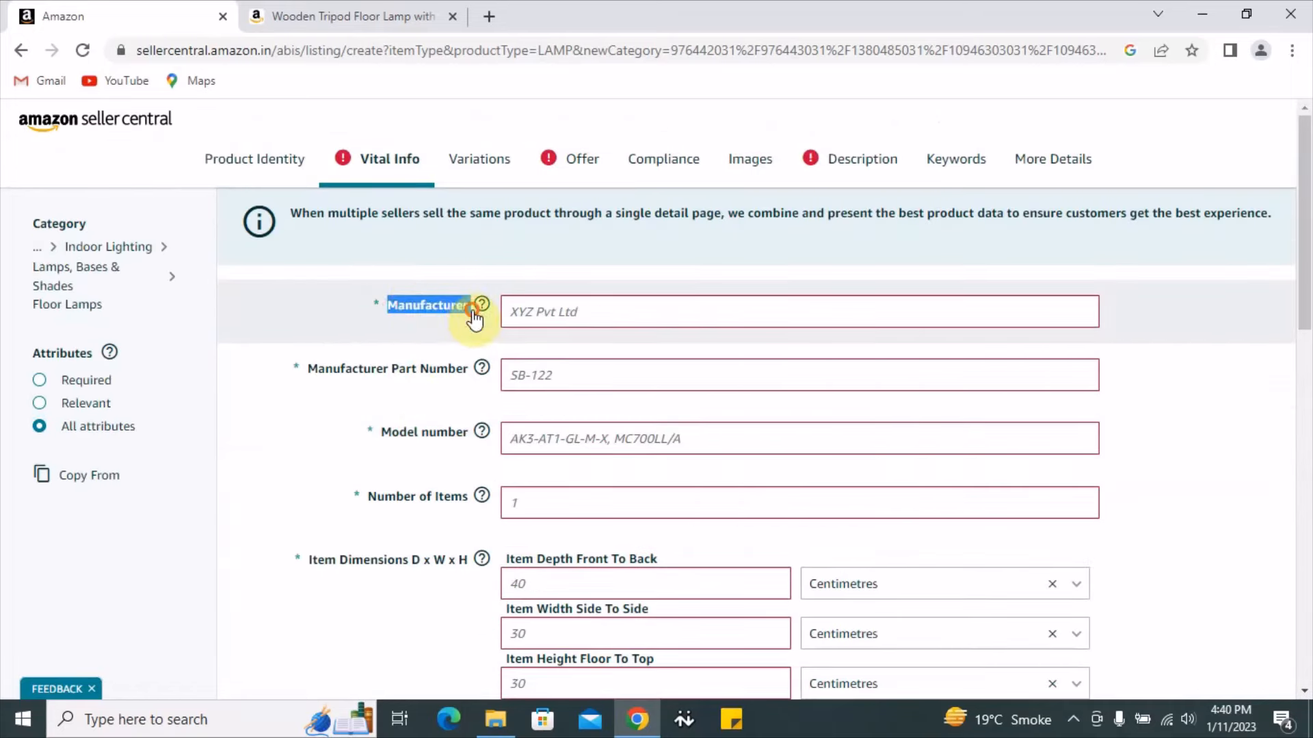
pyautogui.click(429, 301)
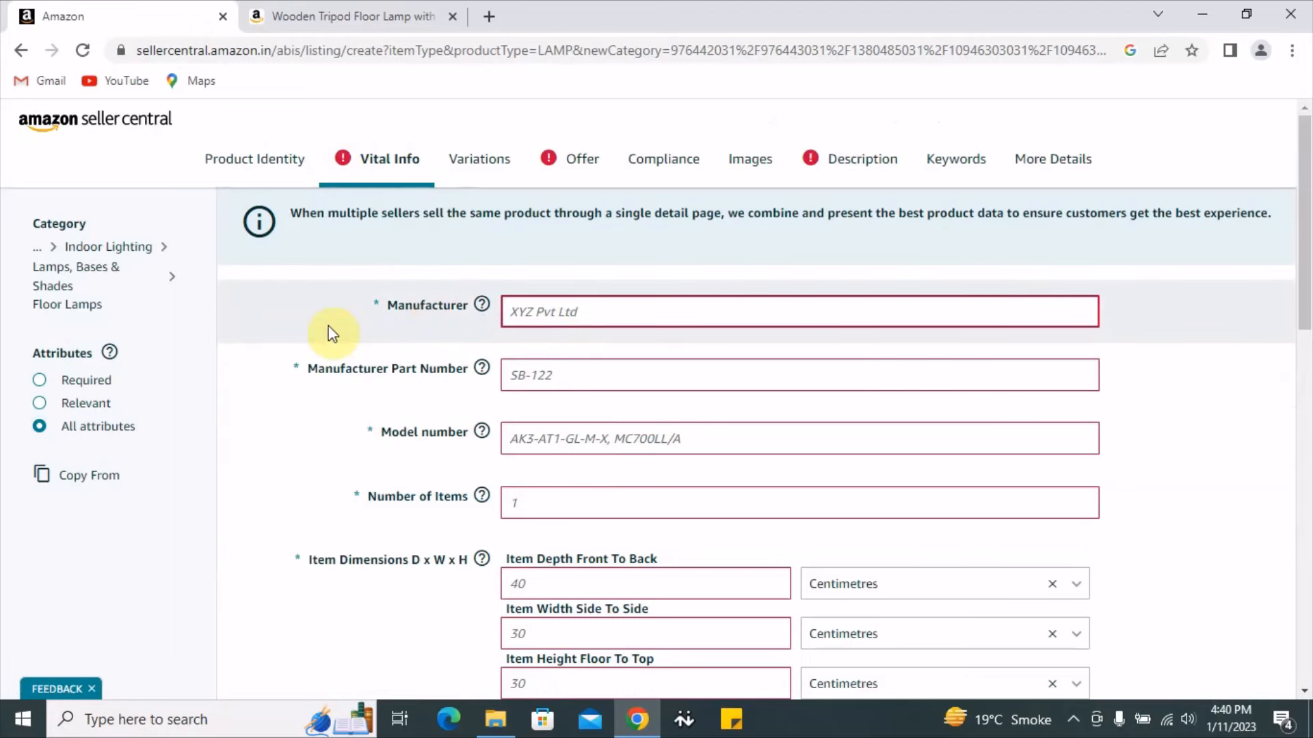
pyautogui.click(441, 309)
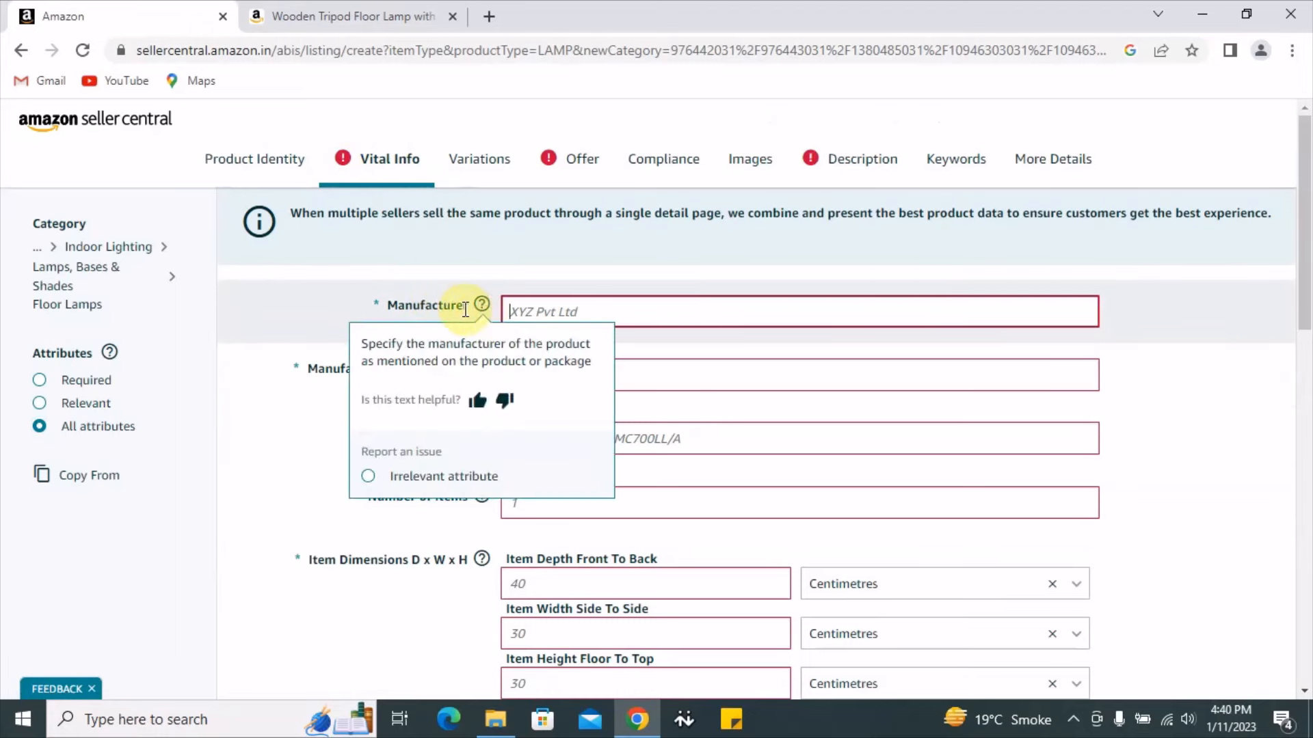
pyautogui.doubleClick(449, 308)
pyautogui.click(448, 308)
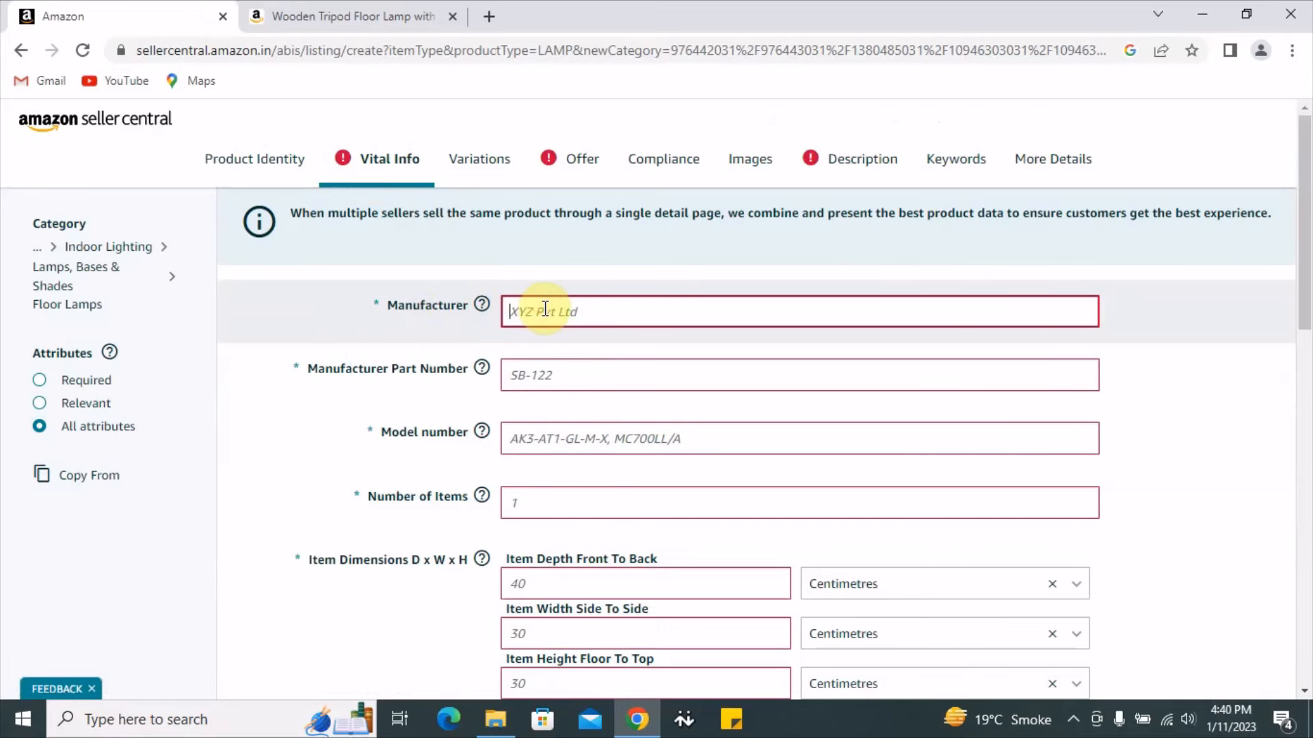
pyautogui.write('XYZ')
pyautogui.moveTo(311, 368); pyautogui.dragTo(451, 369)
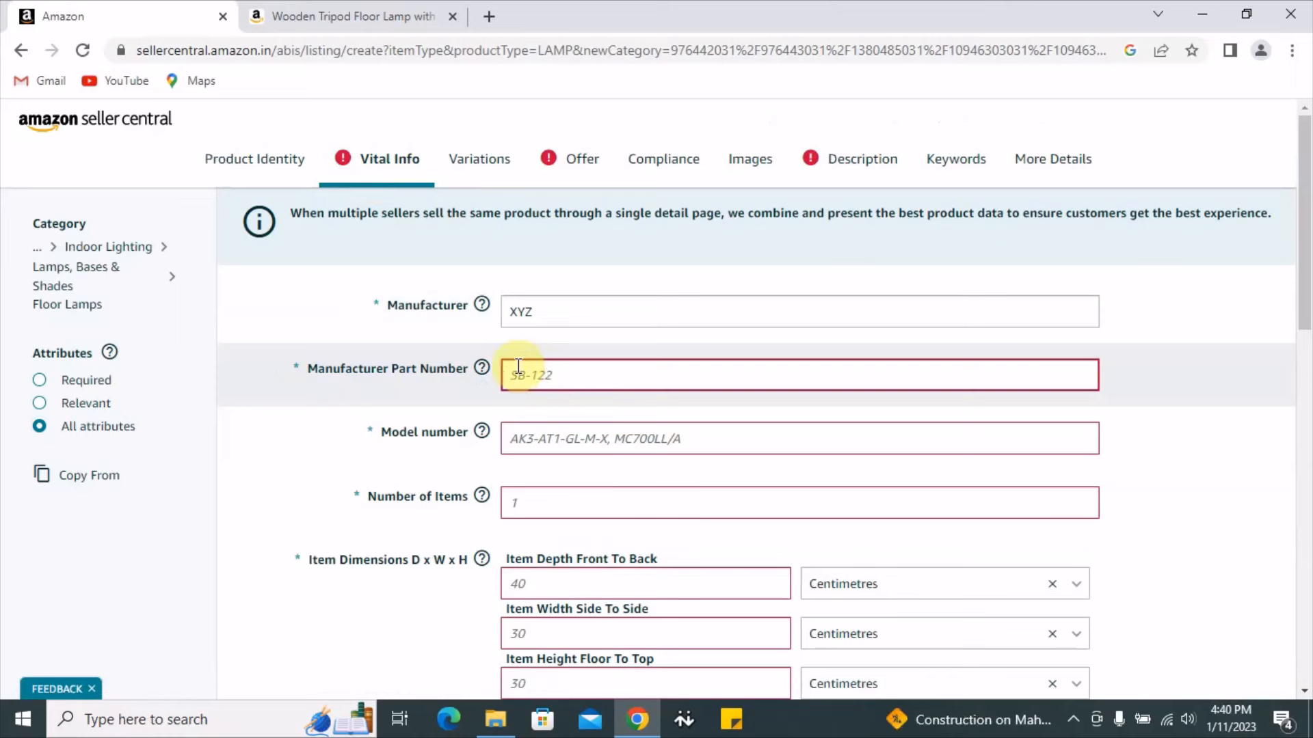
pyautogui.write('XYZ-54321')
# Step: Copy the manufacturer part number XYZ-54321 into the model number and read the part number's help text
pyautogui.click(506, 439)
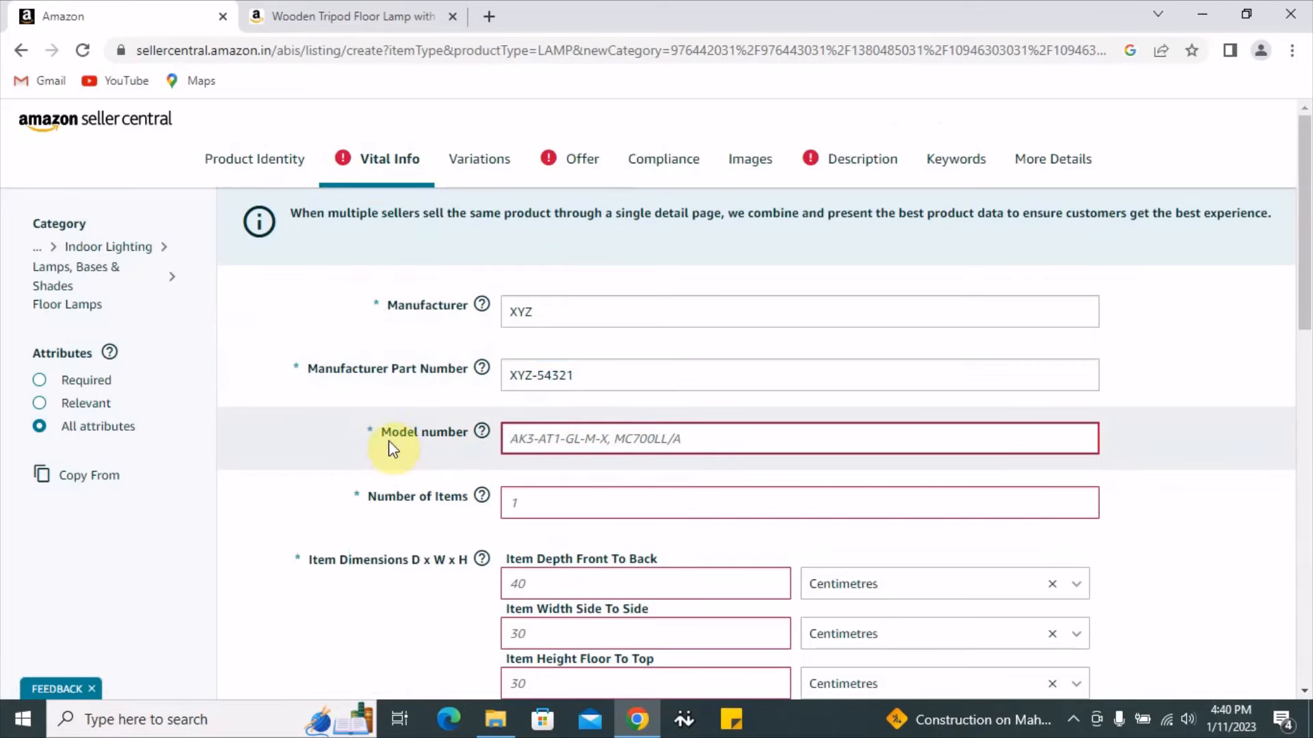
pyautogui.tripleClick(393, 436)
pyautogui.click(482, 430)
pyautogui.click(601, 440)
pyautogui.tripleClick(587, 373)
pyautogui.hotkey('ctrl', 'c')
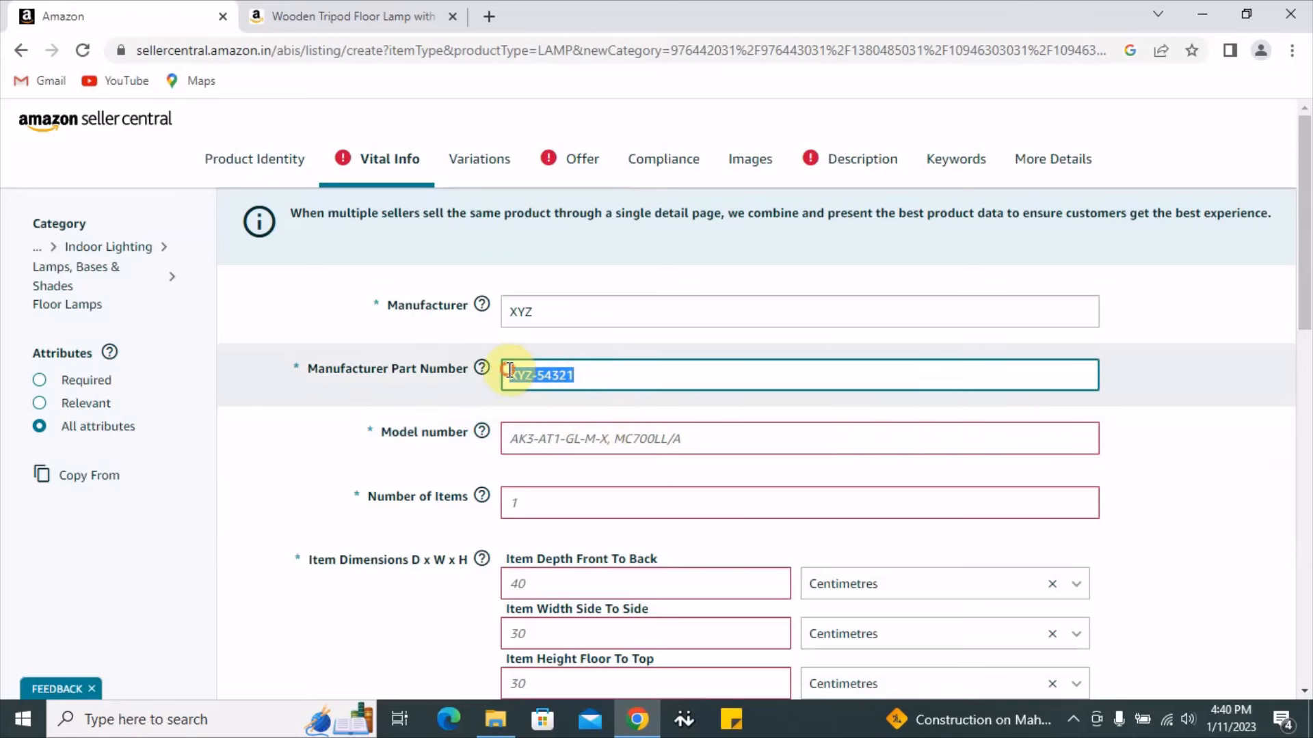
pyautogui.click(602, 441)
pyautogui.hotkey('ctrl', 'v')
pyautogui.tripleClick(627, 373)
pyautogui.moveTo(481, 375)
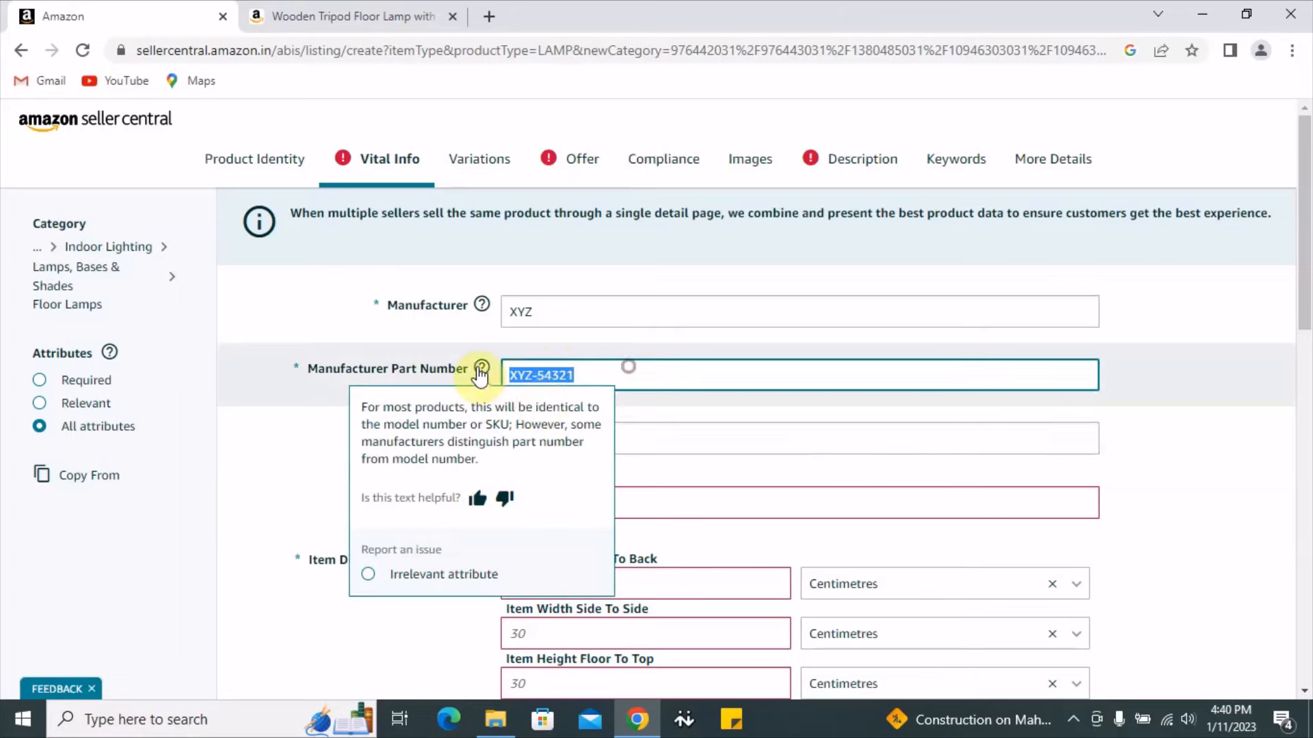
pyautogui.moveTo(629, 436); pyautogui.dragTo(439, 440)
pyautogui.click(369, 405)
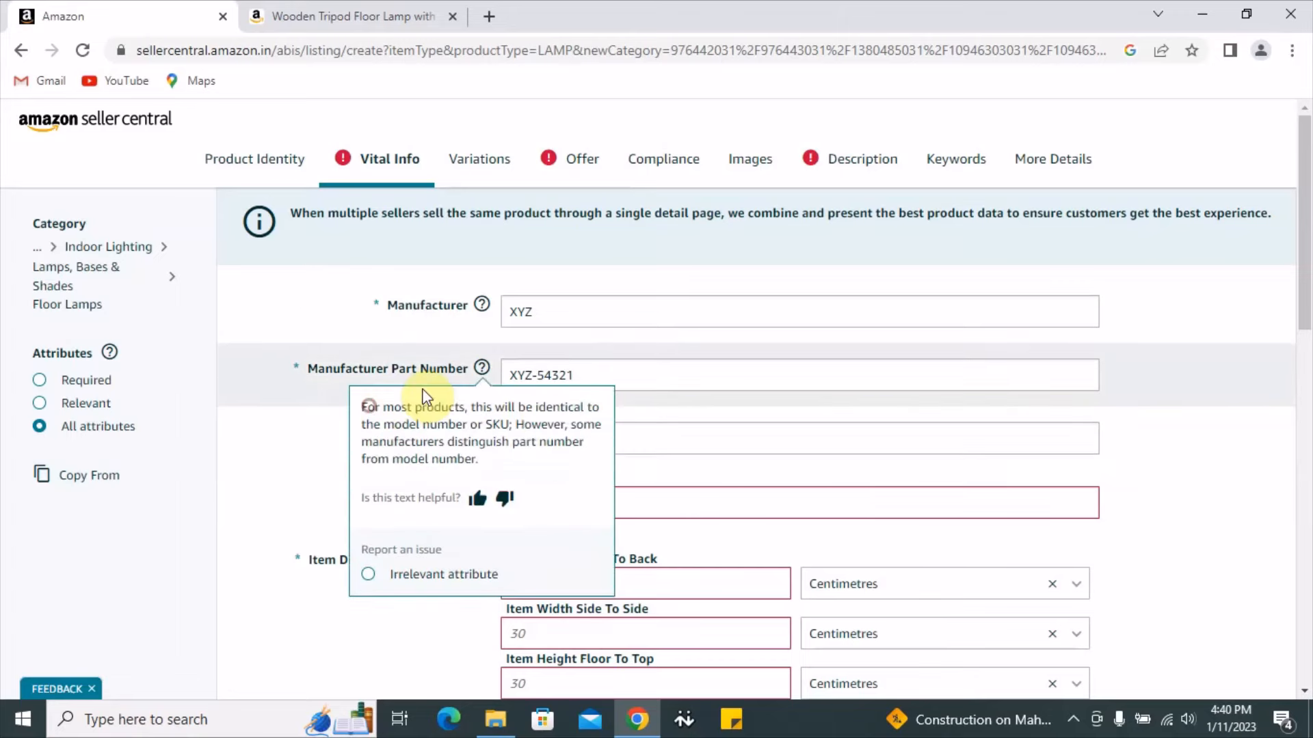
# Step: Set the number of items to 1
pyautogui.scroll(-3, 424, 397)
pyautogui.click(399, 272)
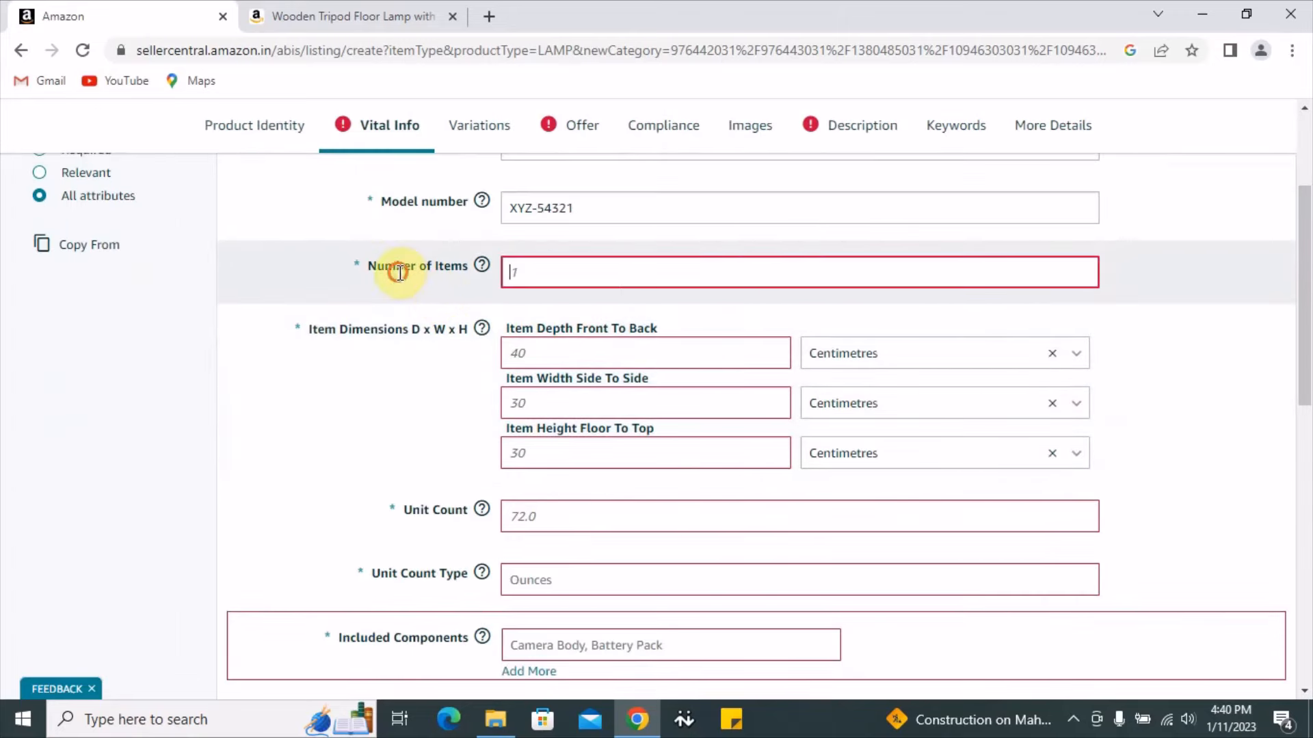
pyautogui.moveTo(400, 272); pyautogui.dragTo(465, 267)
pyautogui.click(544, 271)
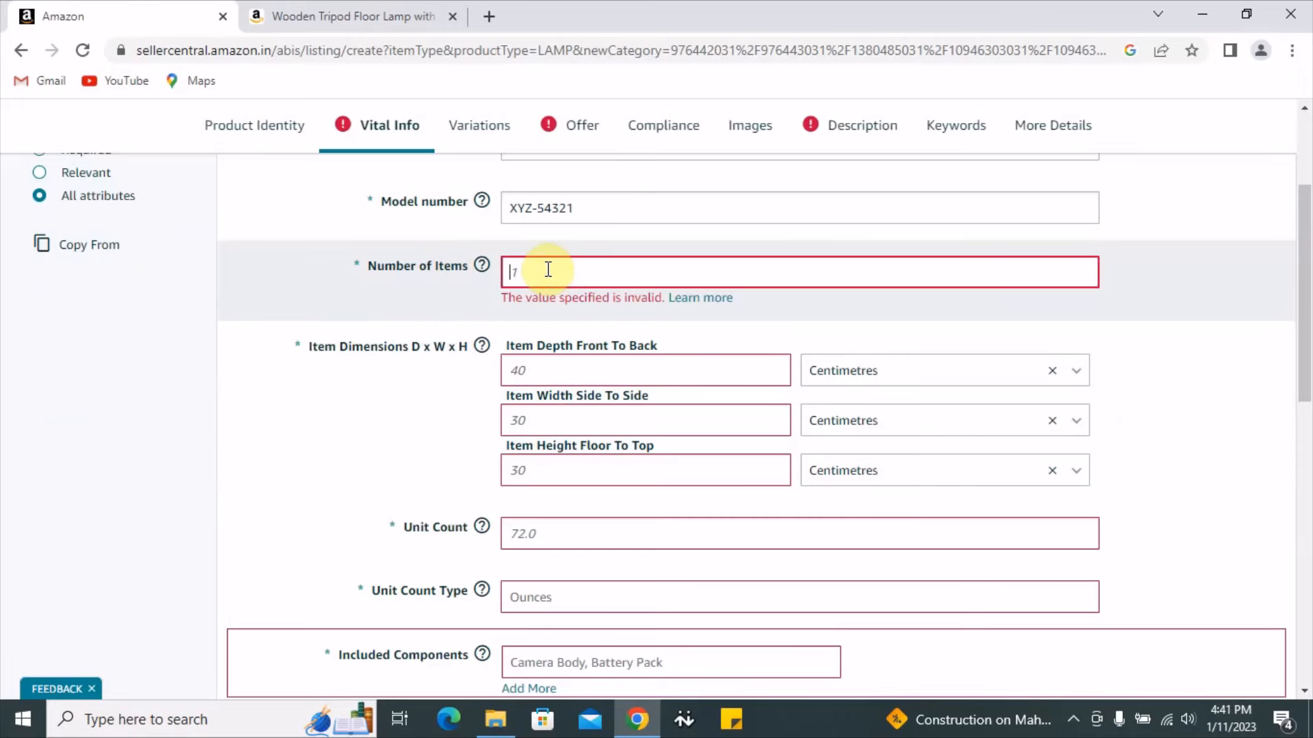
pyautogui.write('1')
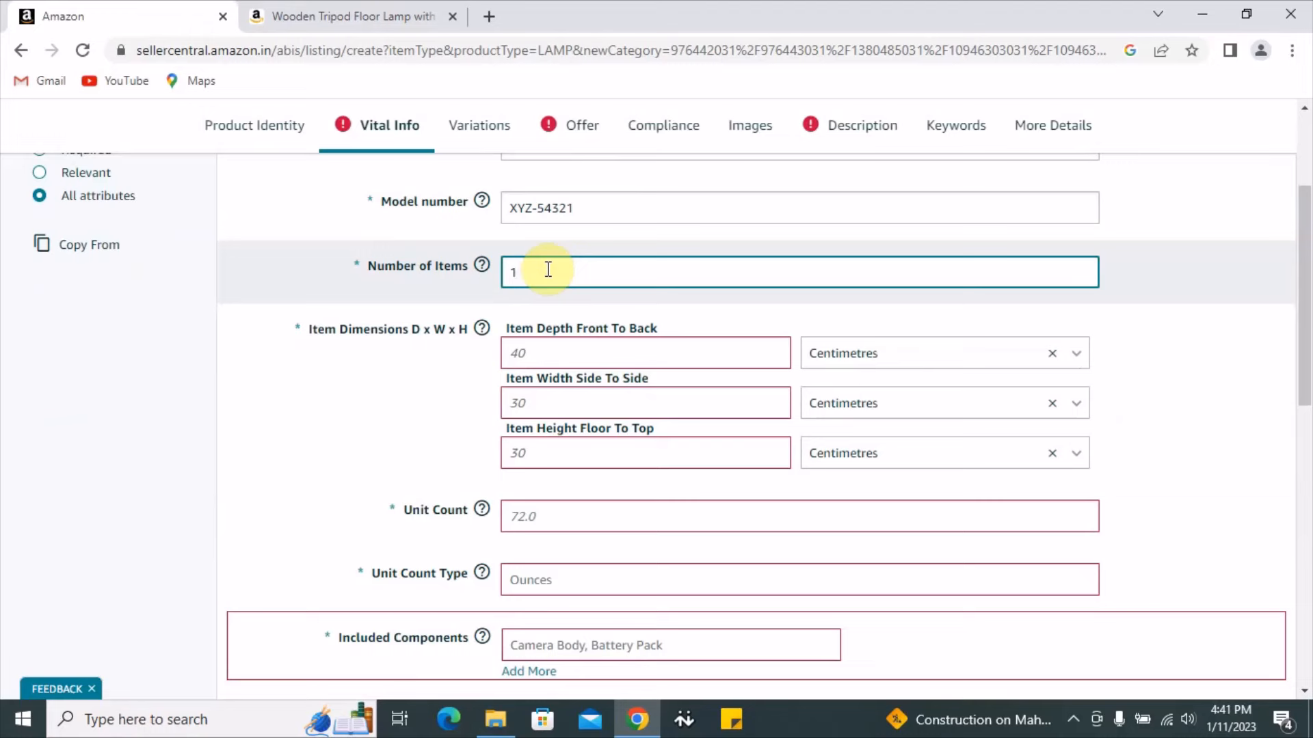
# Step: Set the item dimensions to 25 cm depth, 25 cm width and 30 cm height
pyautogui.moveTo(309, 330); pyautogui.dragTo(429, 324)
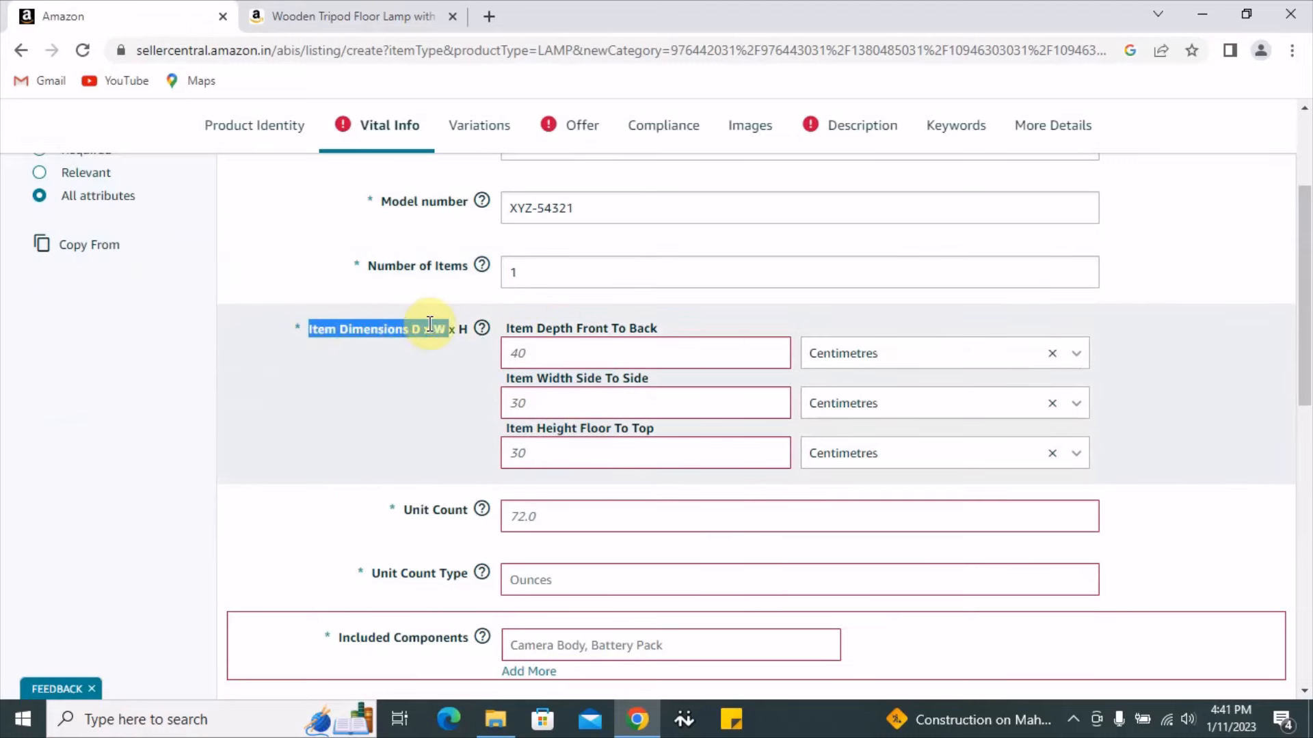
pyautogui.click(446, 332)
pyautogui.scroll(-1, 558, 329)
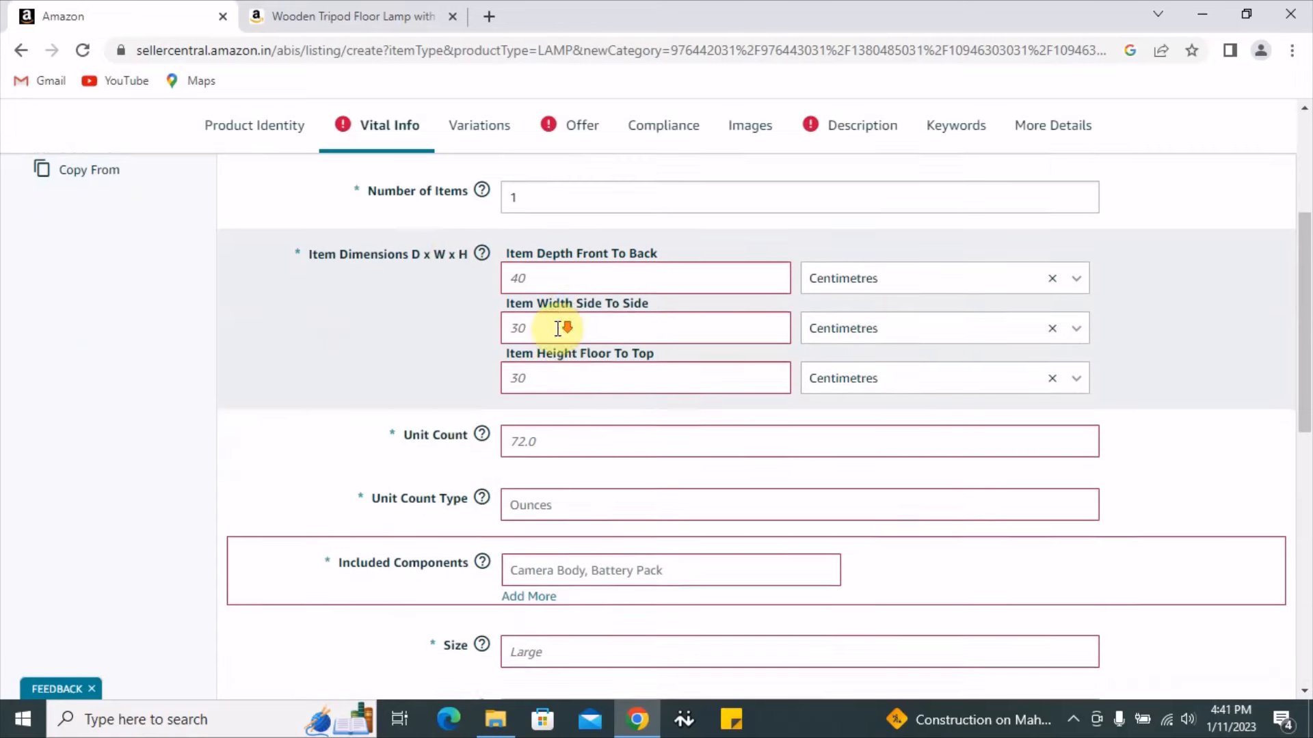
pyautogui.click(592, 261)
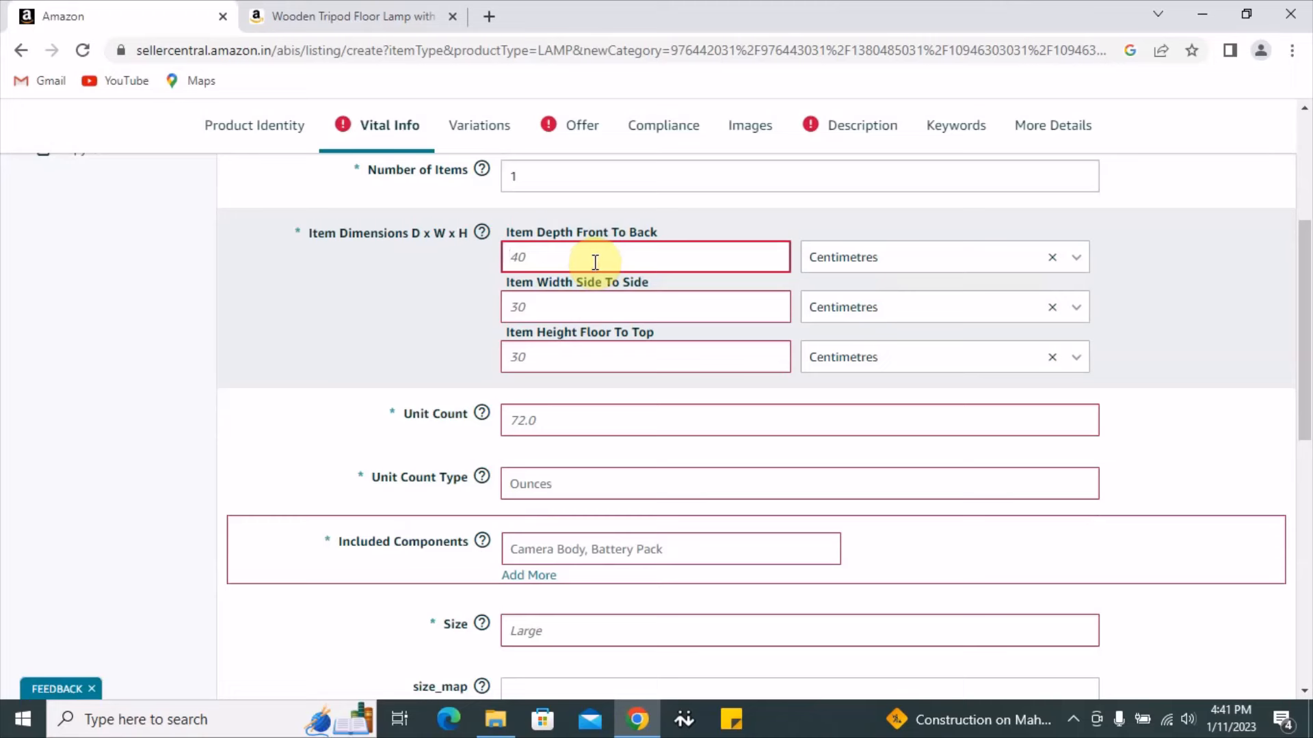
pyautogui.write('25')
pyautogui.press('Tab')
pyautogui.press('Tab')
pyautogui.press('Tab')
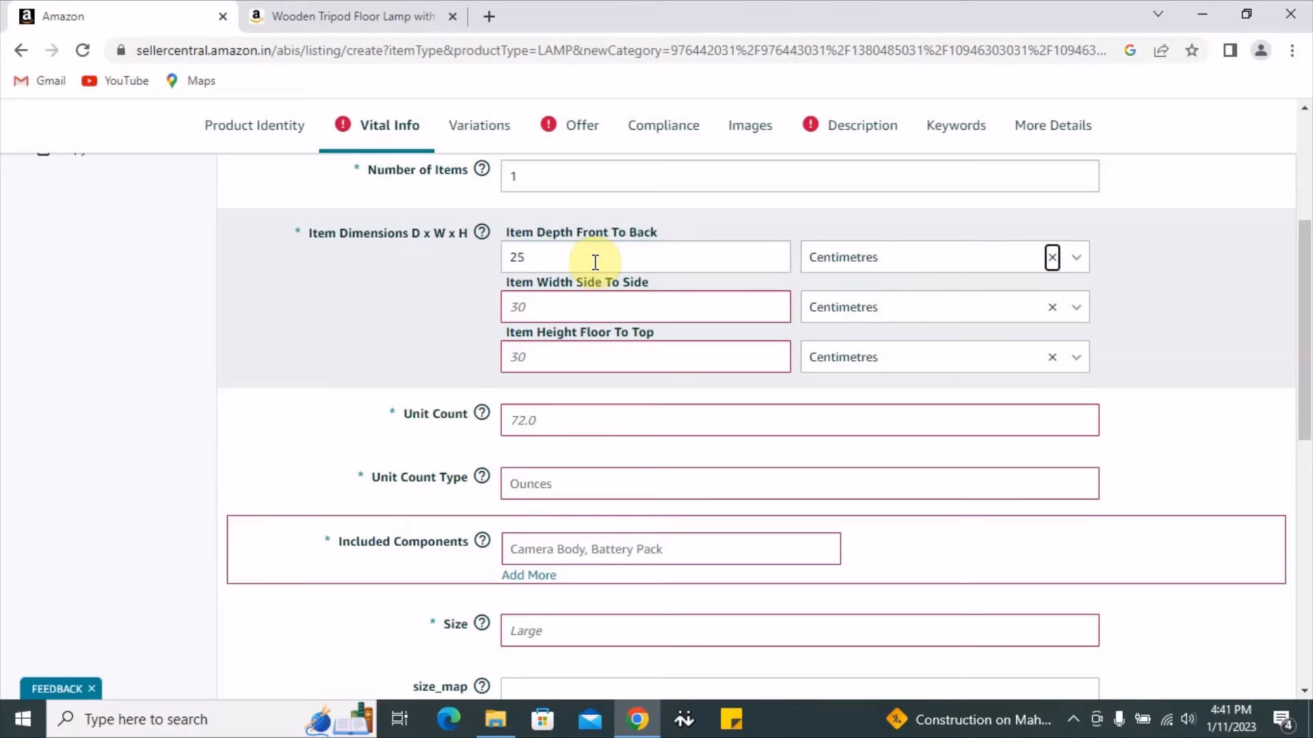
pyautogui.write('25')
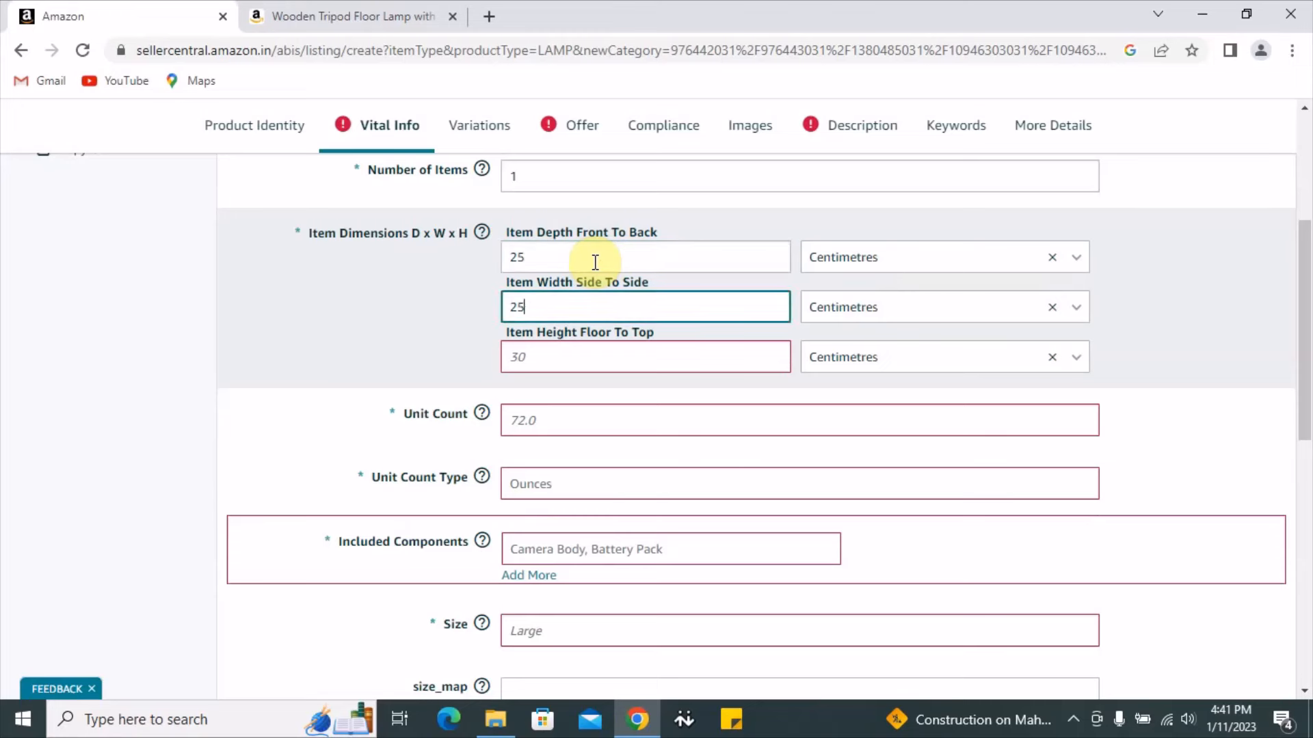
pyautogui.press('Tab')
pyautogui.press('Tab')
pyautogui.press('Tab')
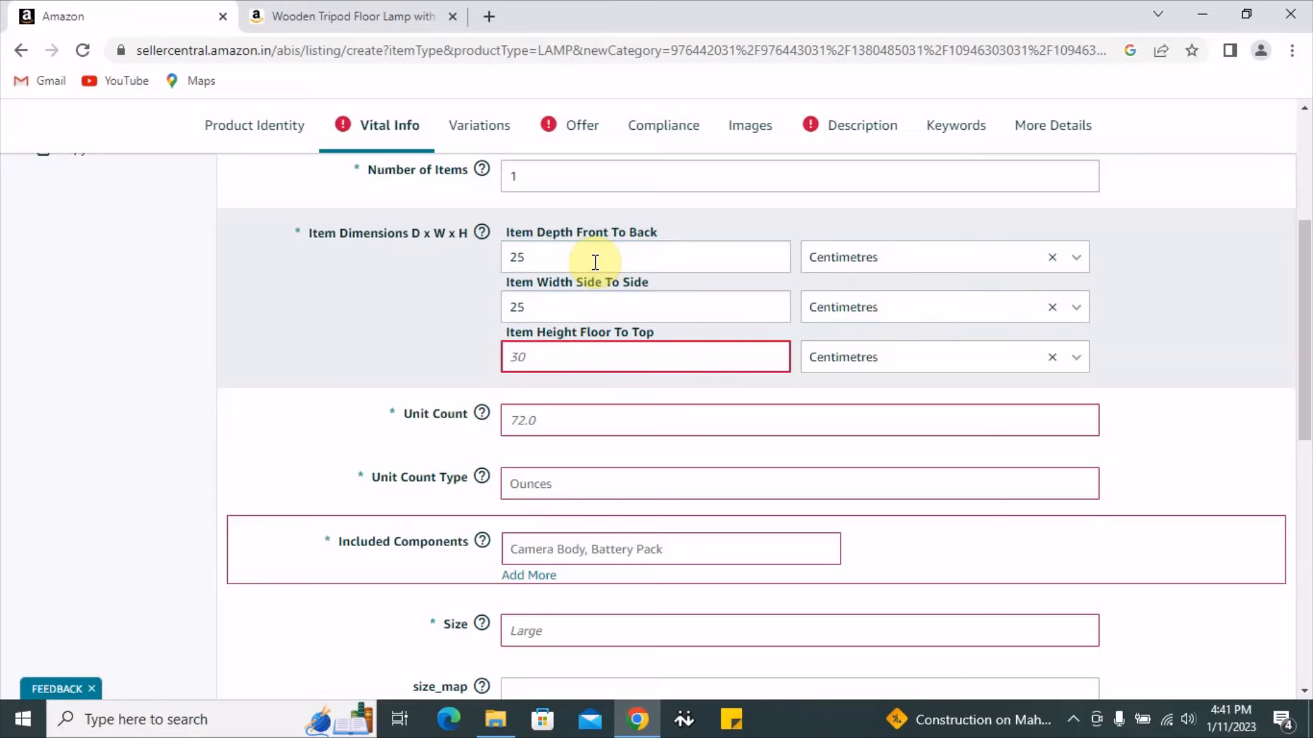
pyautogui.write('30')
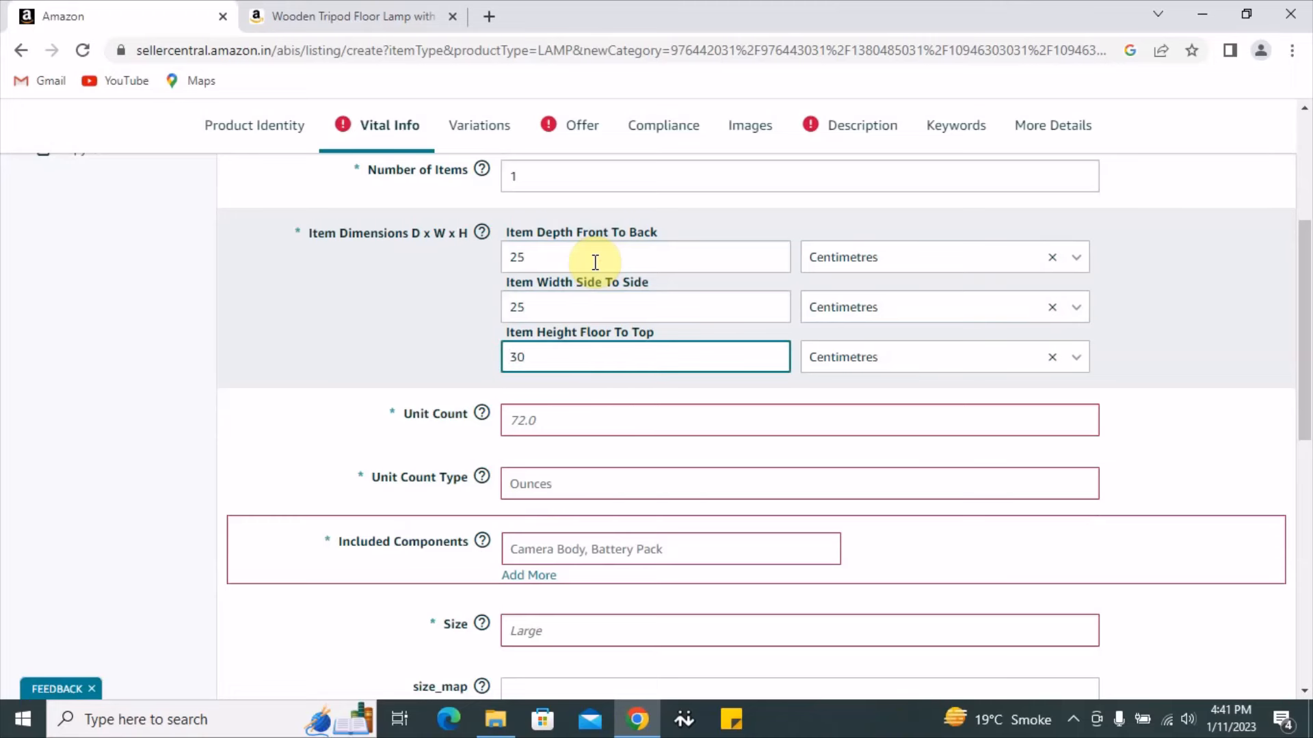
pyautogui.click(649, 255)
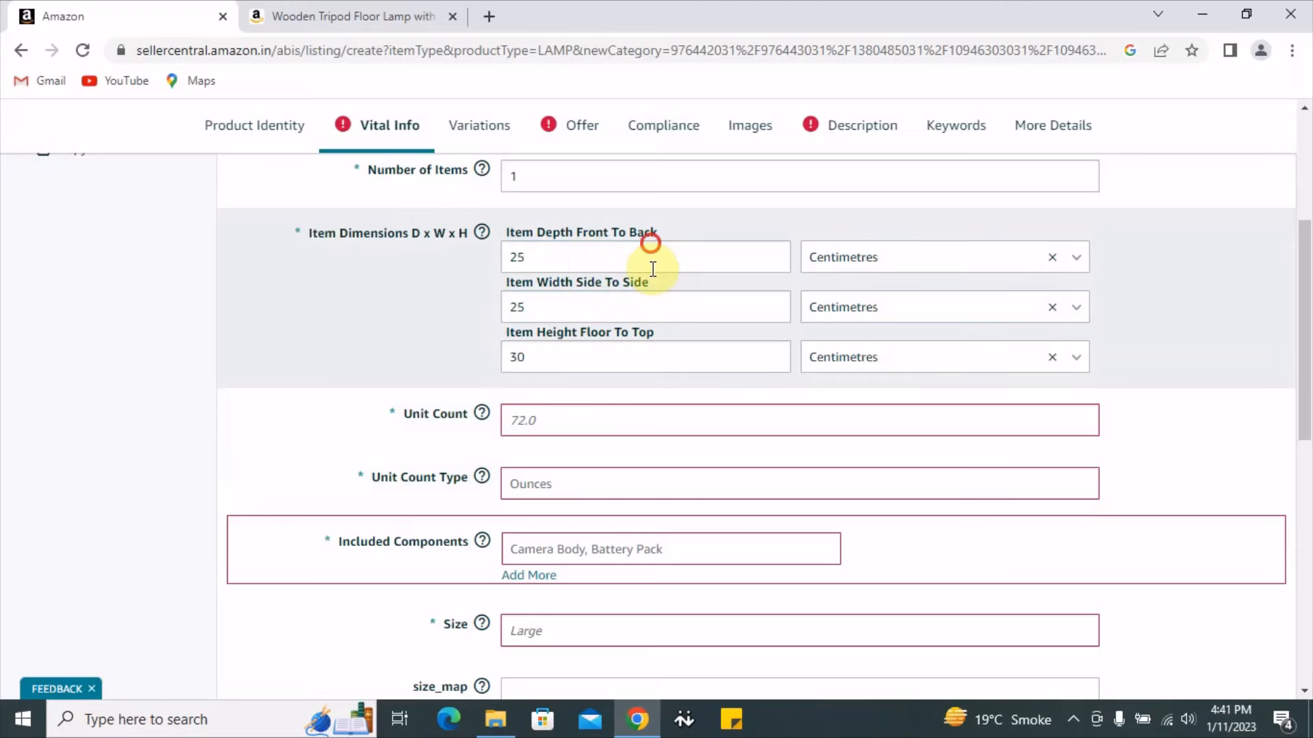
pyautogui.click(615, 306)
pyautogui.click(612, 361)
# Step: Set the unit count to 1 with "Count" as the unit count type
pyautogui.click(614, 415)
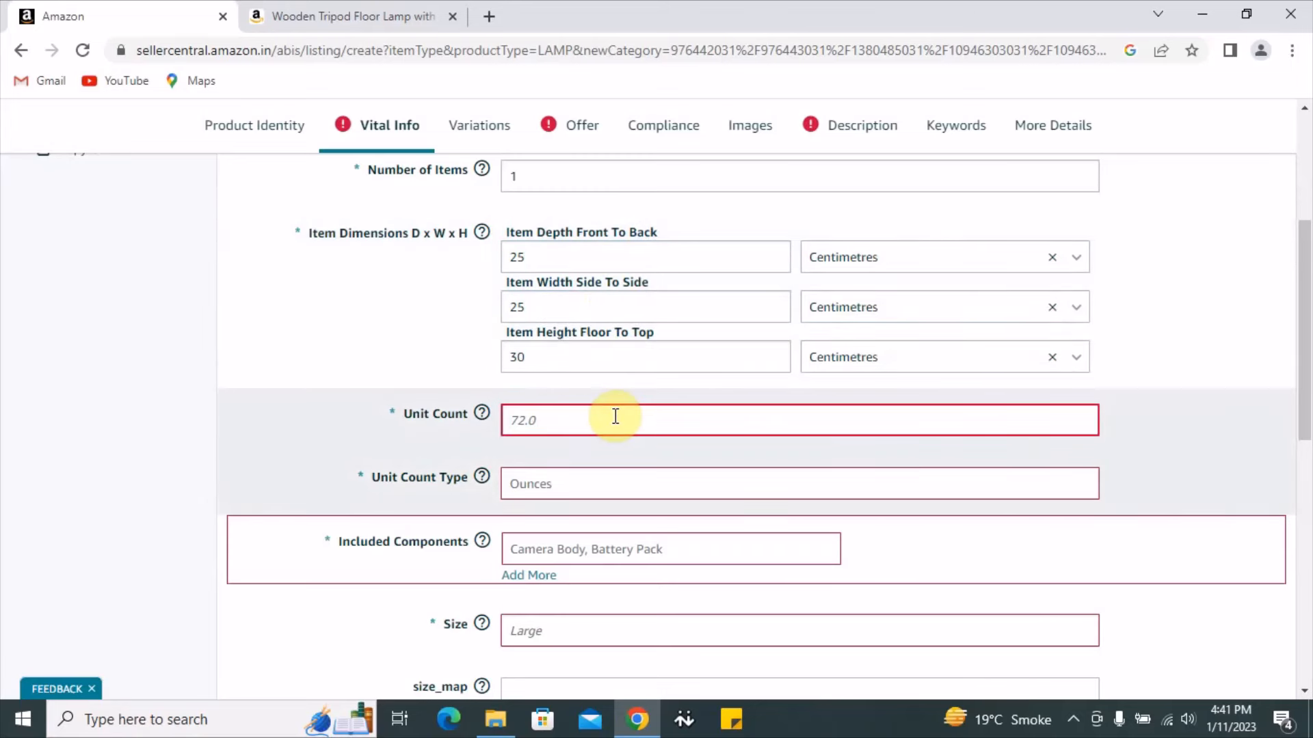
pyautogui.click(615, 416)
pyautogui.write('1')
pyautogui.click(561, 489)
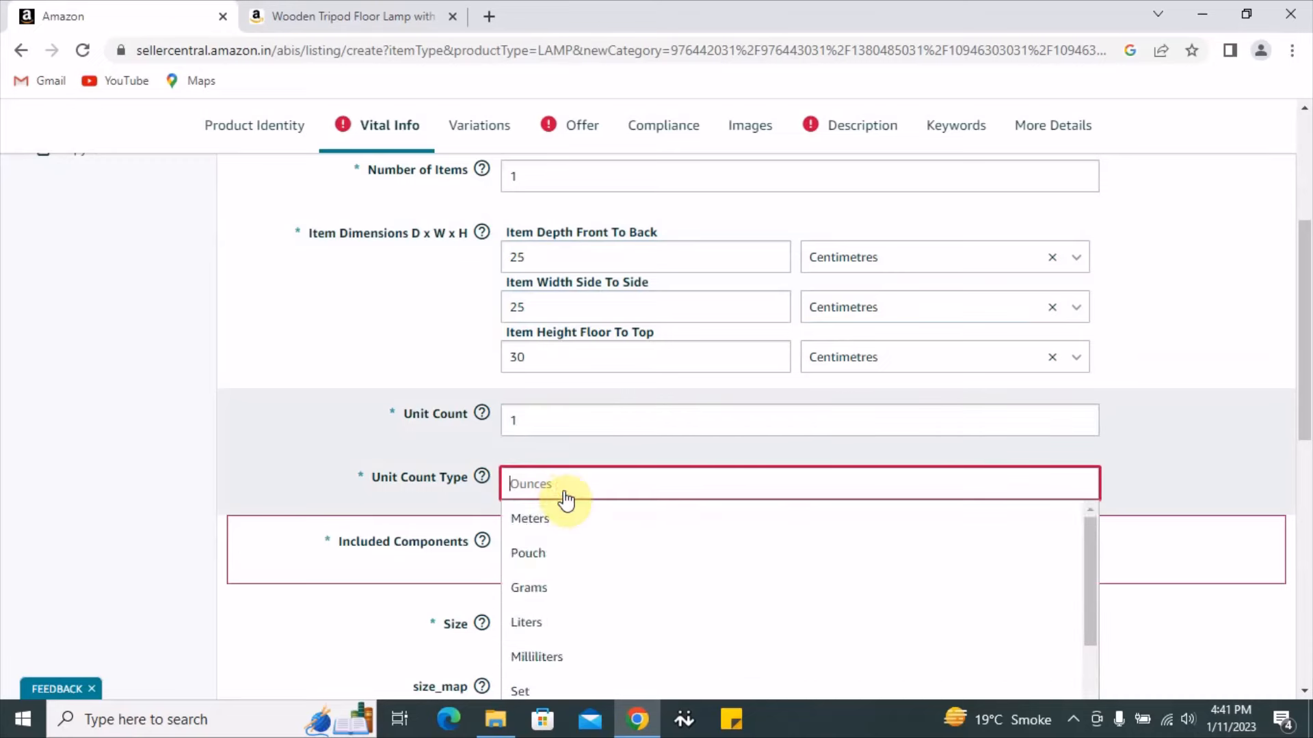
pyautogui.scroll(-2, 571, 650)
pyautogui.click(571, 661)
pyautogui.scroll(-3, 557, 419)
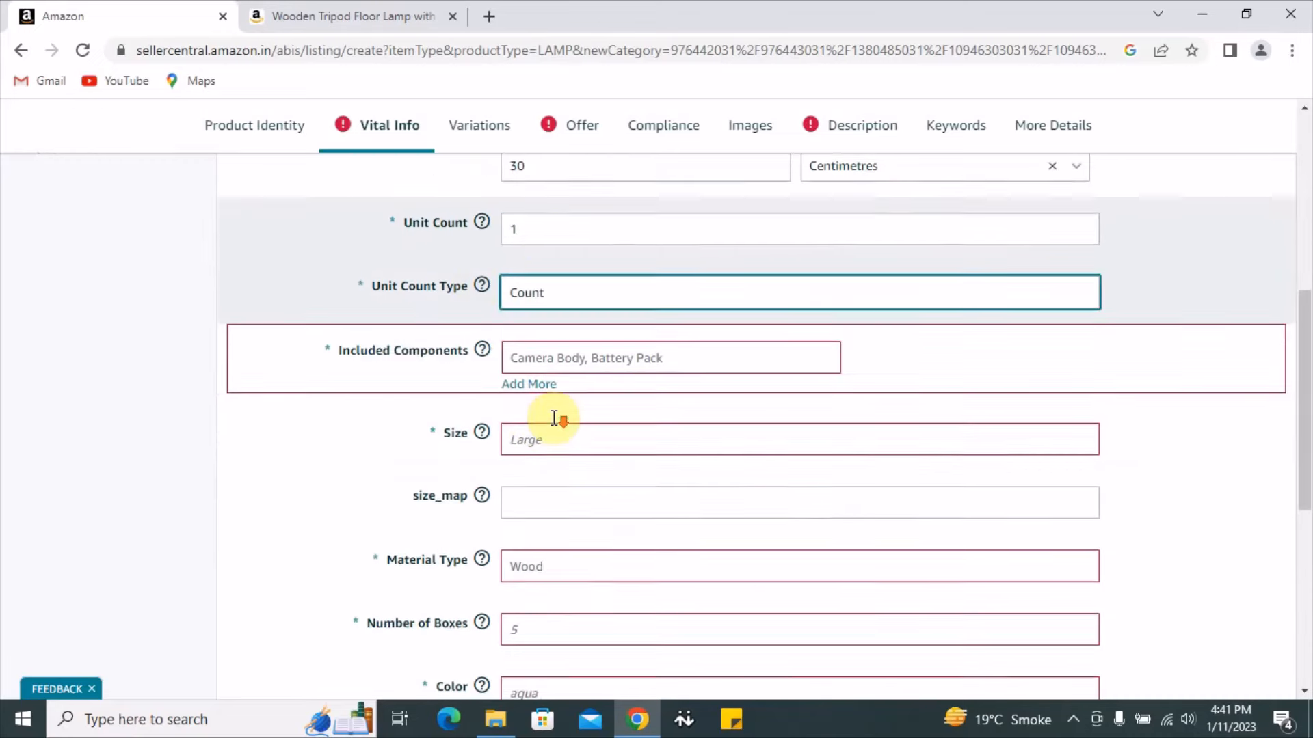
pyautogui.tripleClick(349, 351)
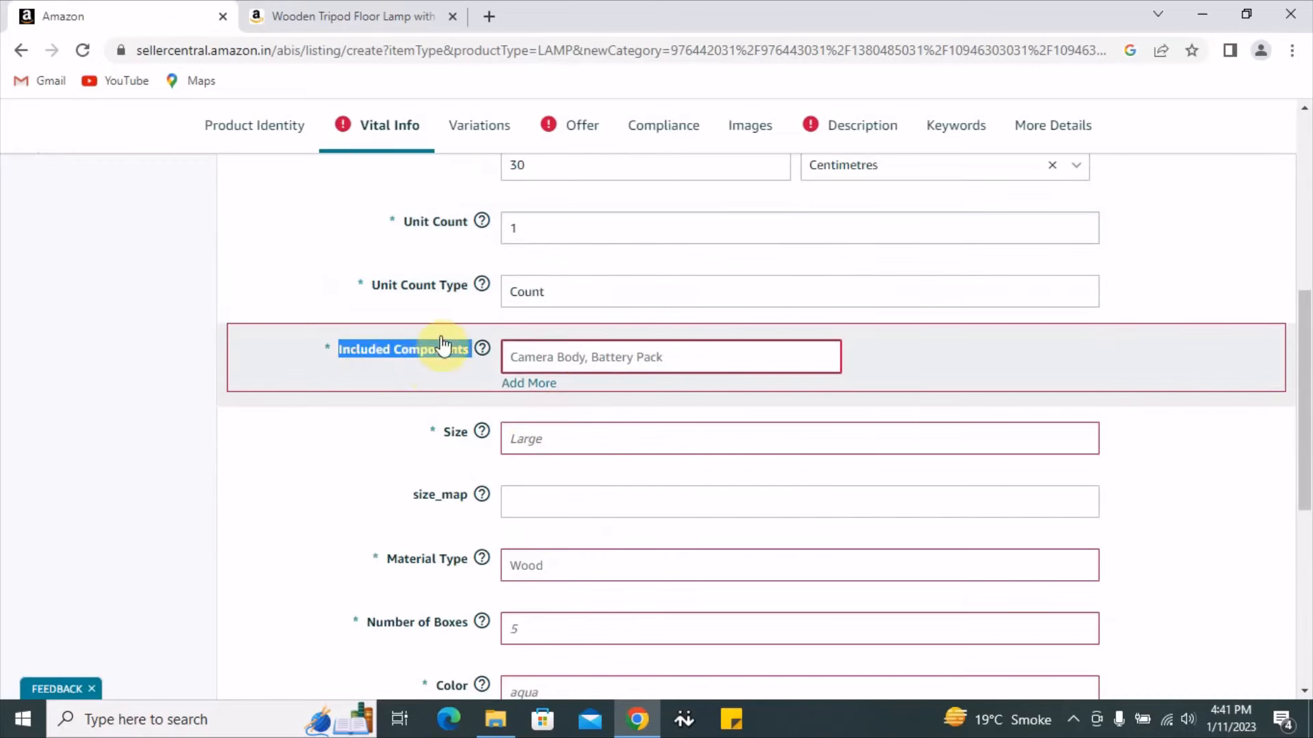
pyautogui.click(593, 368)
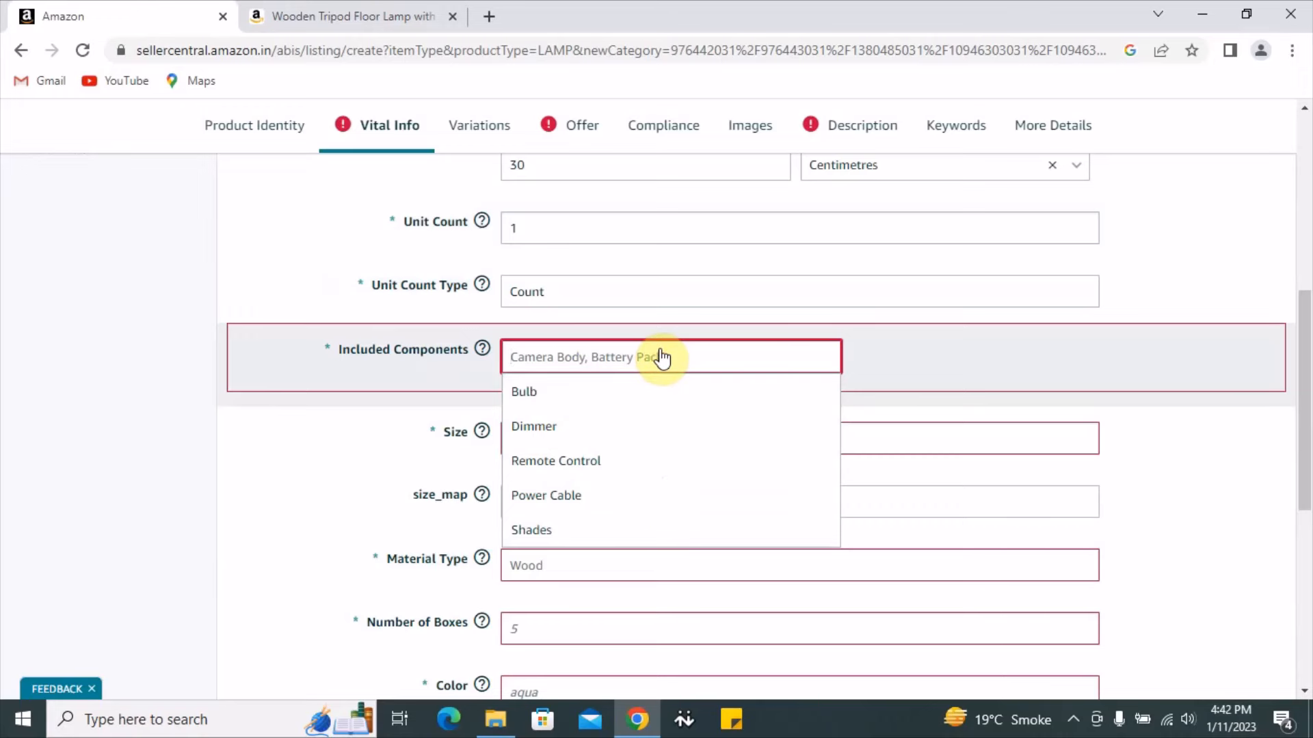
pyautogui.write('Li')
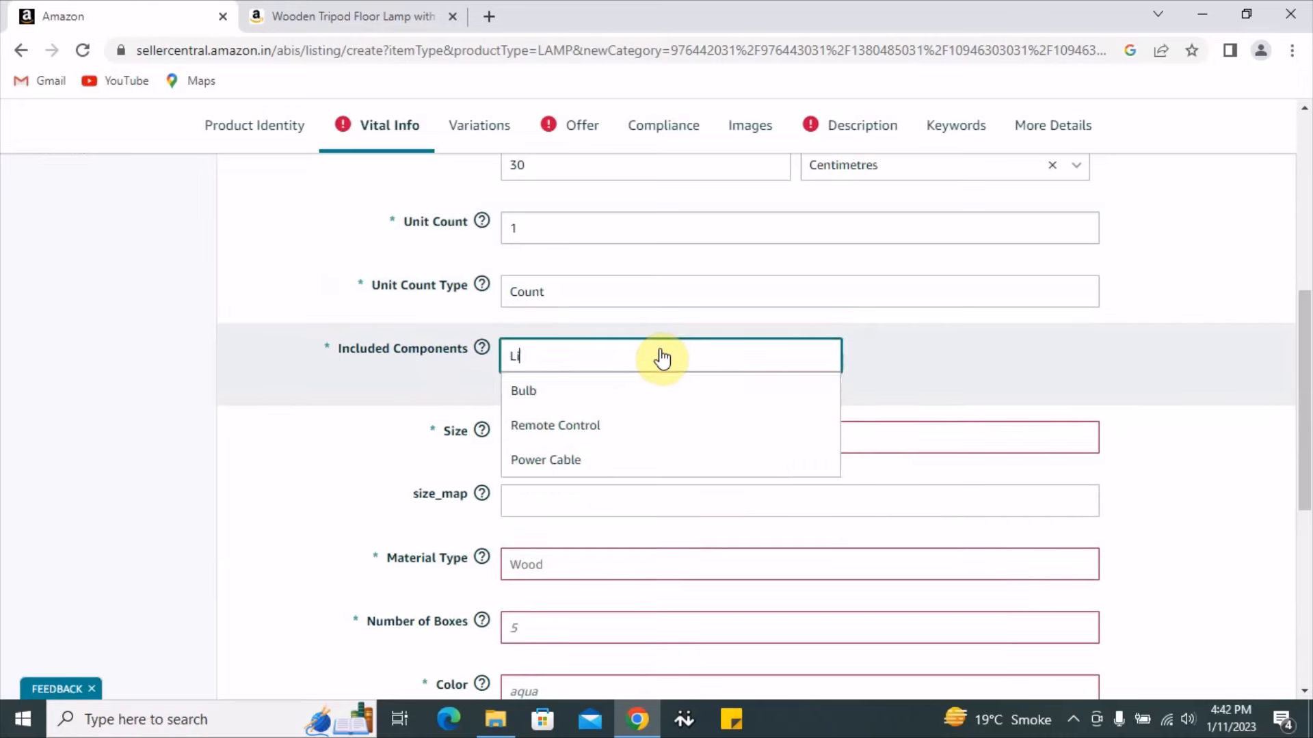
pyautogui.press('BackSpace')
pyautogui.write('ED')
pyautogui.press('BackSpace')
pyautogui.press('BackSpace')
pyautogui.press('BackSpace')
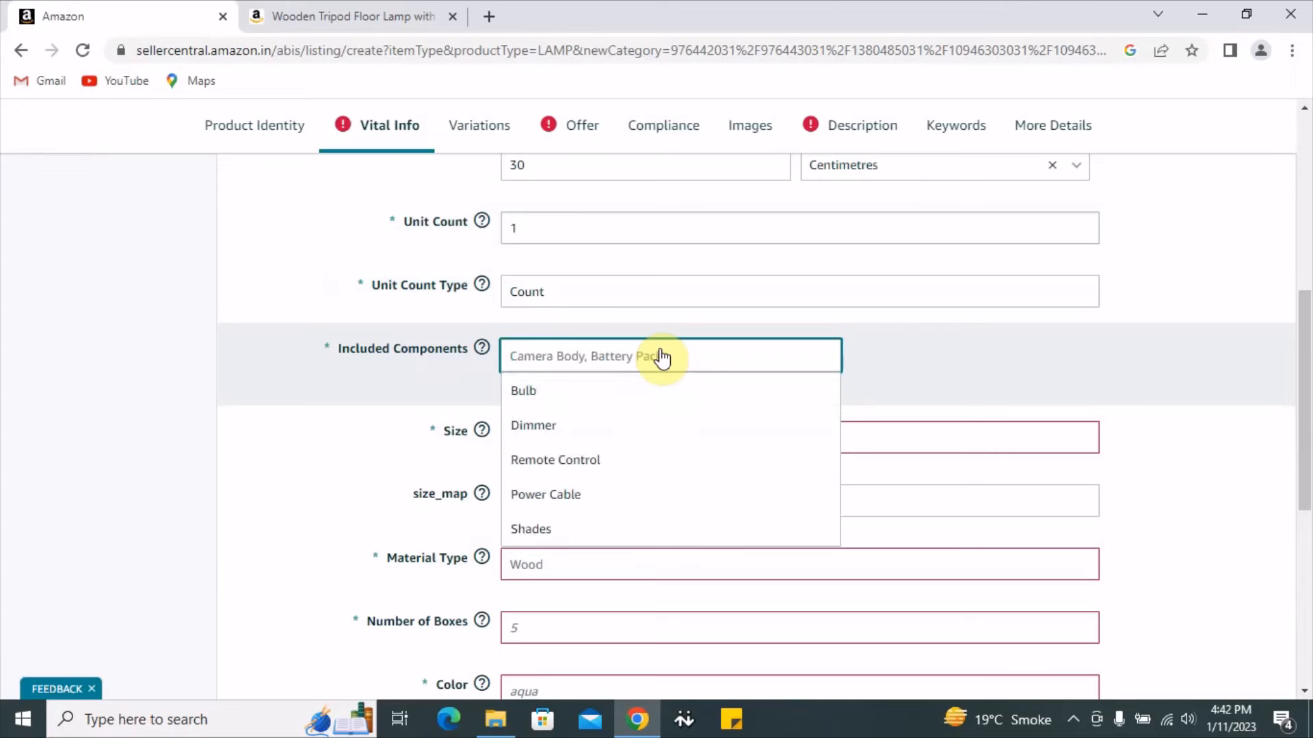
# Step: Choose "Shades" from the suggested values as the included component
pyautogui.click(585, 530)
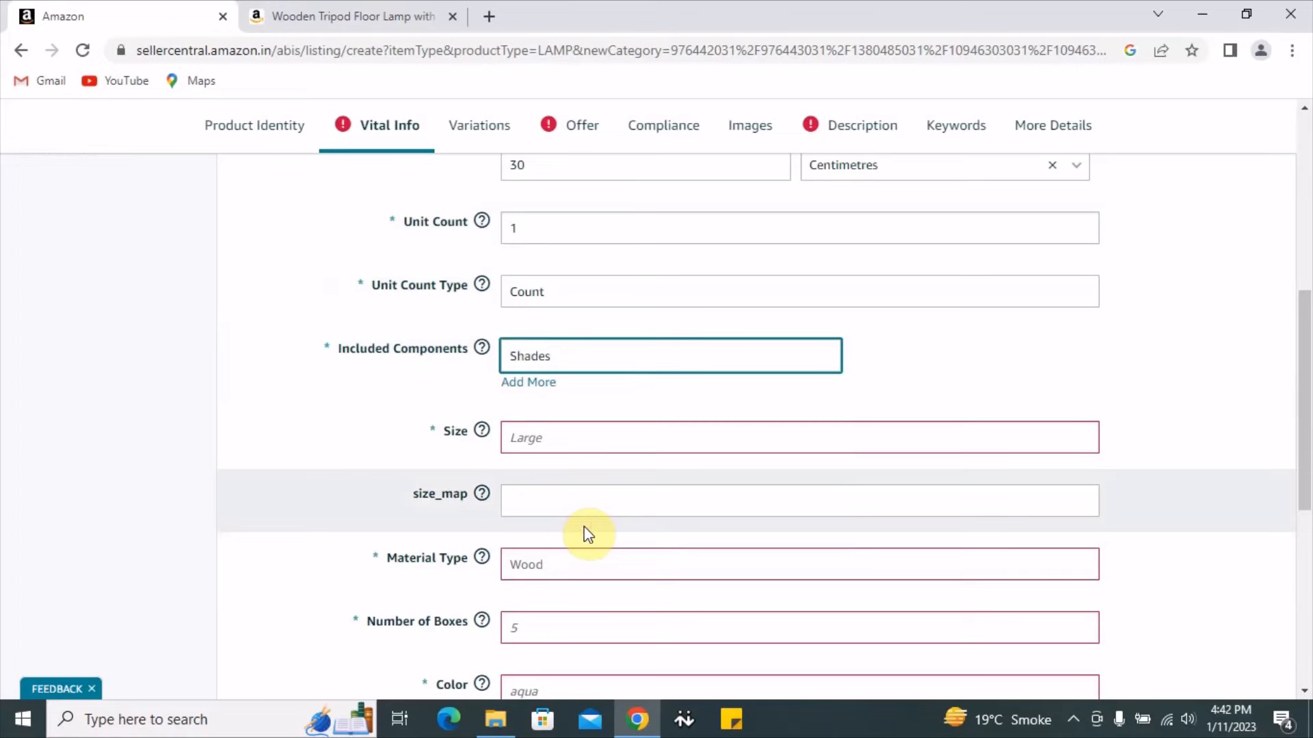
pyautogui.click(358, 403)
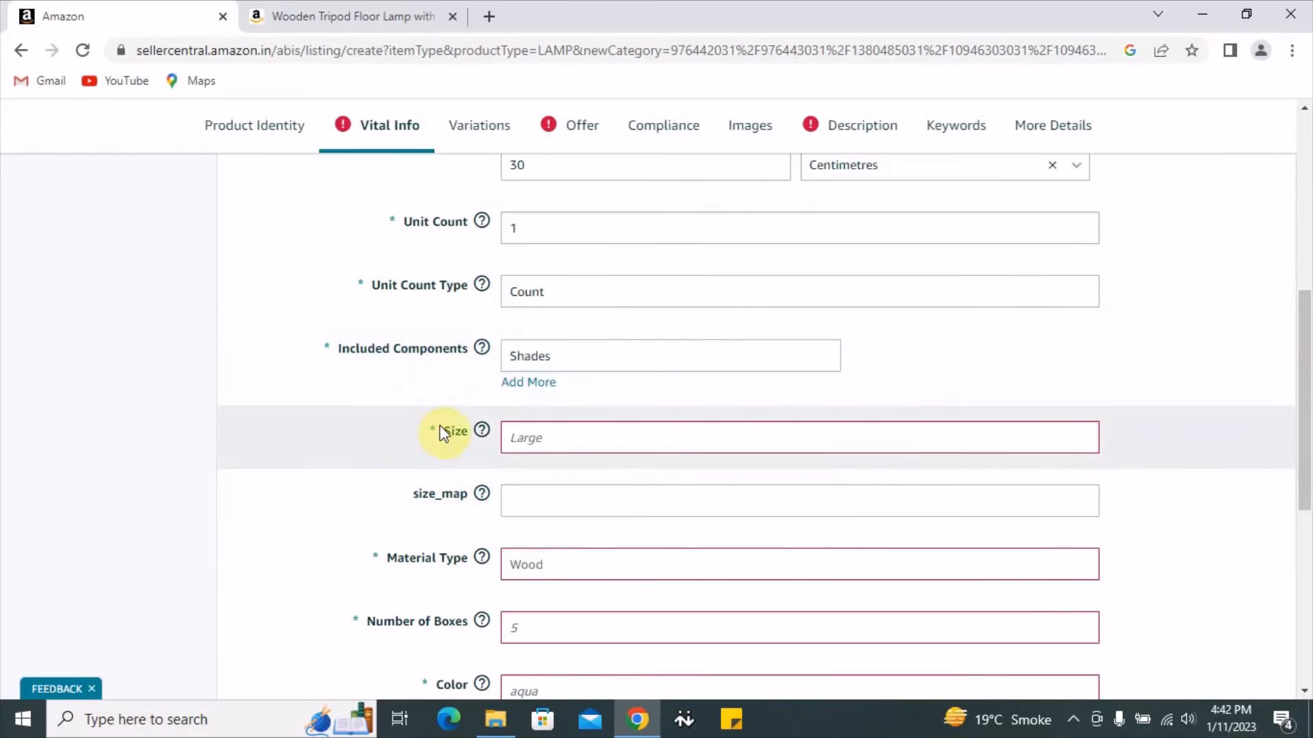
pyautogui.scroll(3, 616, 448)
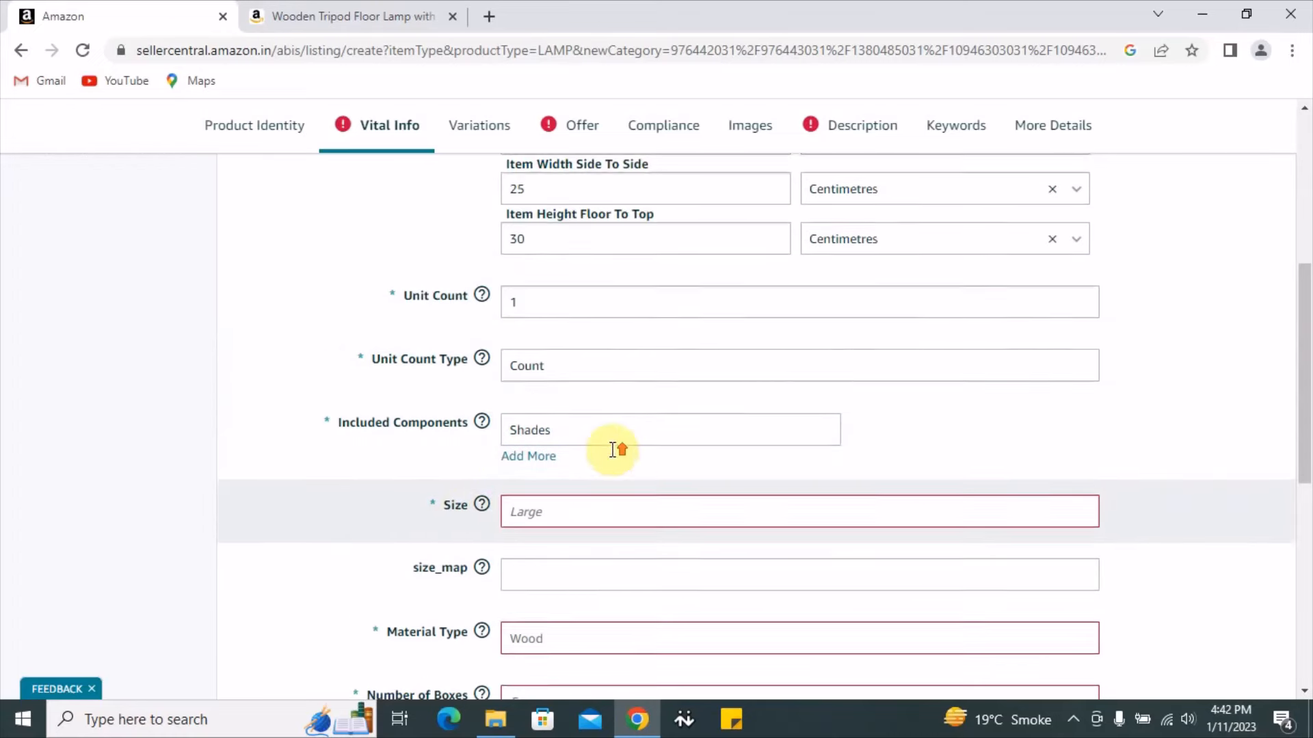
# Step: Enter "25 x 25 x 30 cm" as the lamp's size
pyautogui.scroll(-2, 469, 471)
pyautogui.click(709, 528)
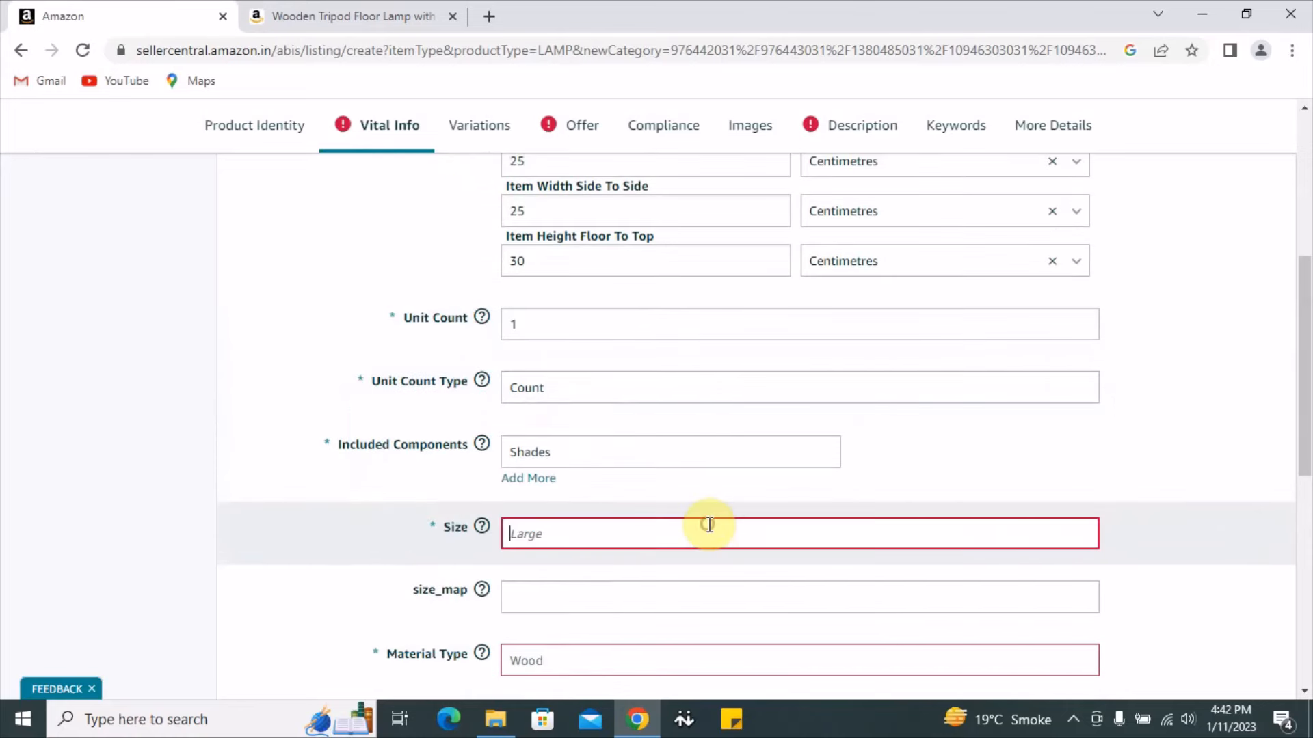
pyautogui.write('25 x 25 x 30 cm')
# Step: Compare the entered size text with the item's depth, width and height values
pyautogui.scroll(3, 712, 526)
pyautogui.doubleClick(549, 352)
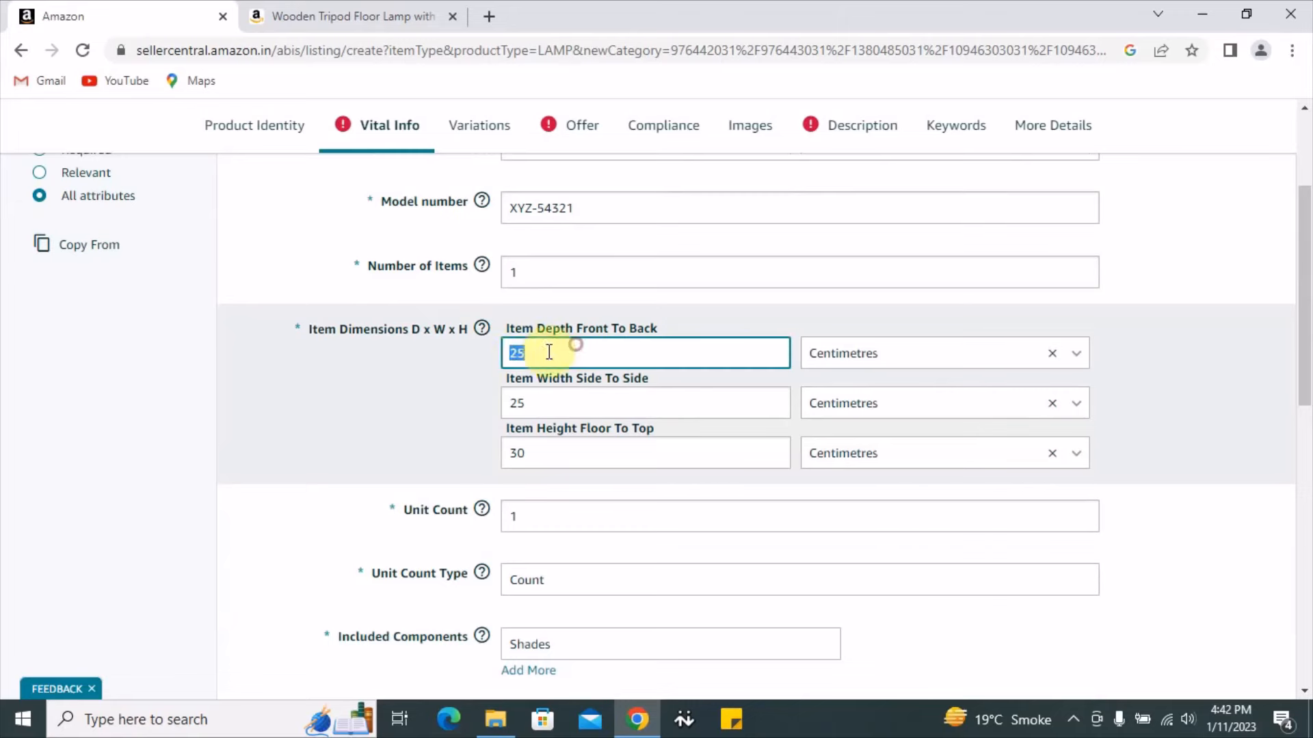
pyautogui.doubleClick(545, 400)
pyautogui.scroll(-1, 586, 367)
pyautogui.doubleClick(578, 356)
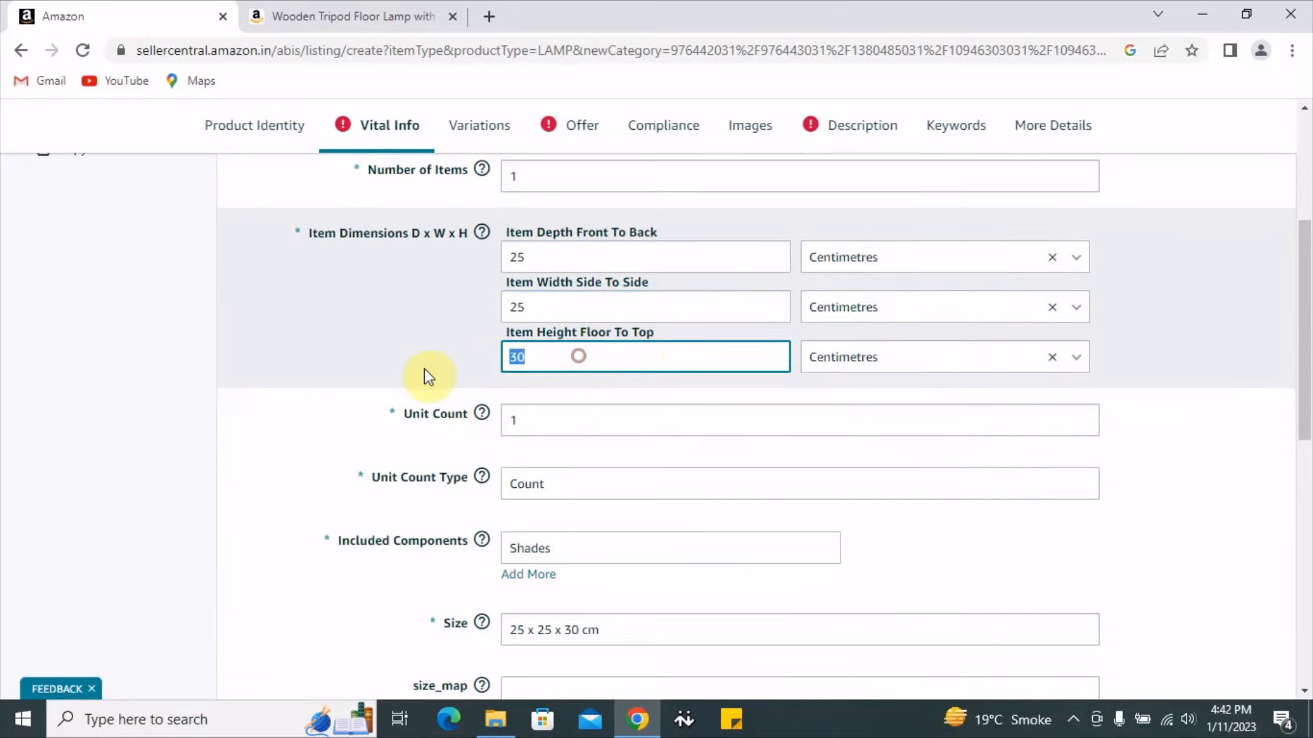
pyautogui.scroll(-2, 383, 362)
pyautogui.tripleClick(633, 441)
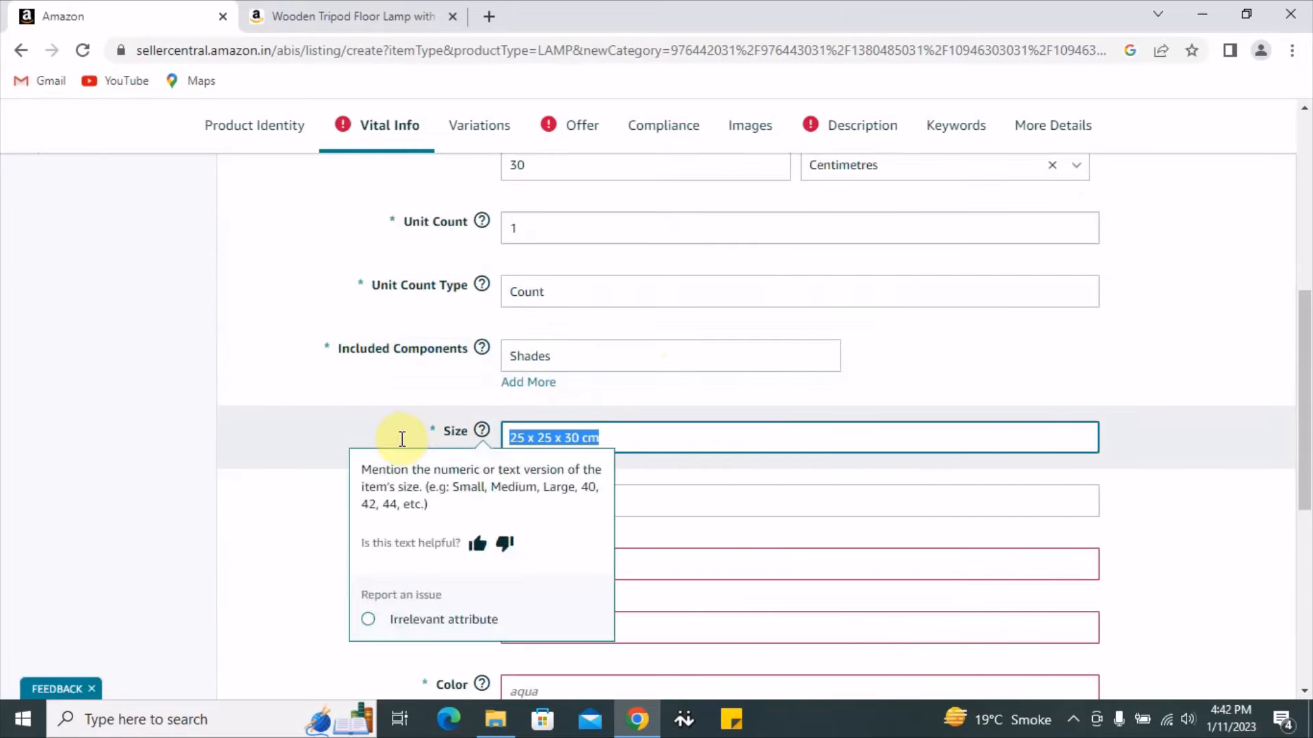
pyautogui.click(638, 428)
# Step: Choose Medium from the suggested values for size_map
pyautogui.moveTo(452, 494)
pyautogui.mouseDown()
pyautogui.moveTo(415, 494)
pyautogui.moveTo(474, 498)
pyautogui.mouseUp()
pyautogui.click(586, 504)
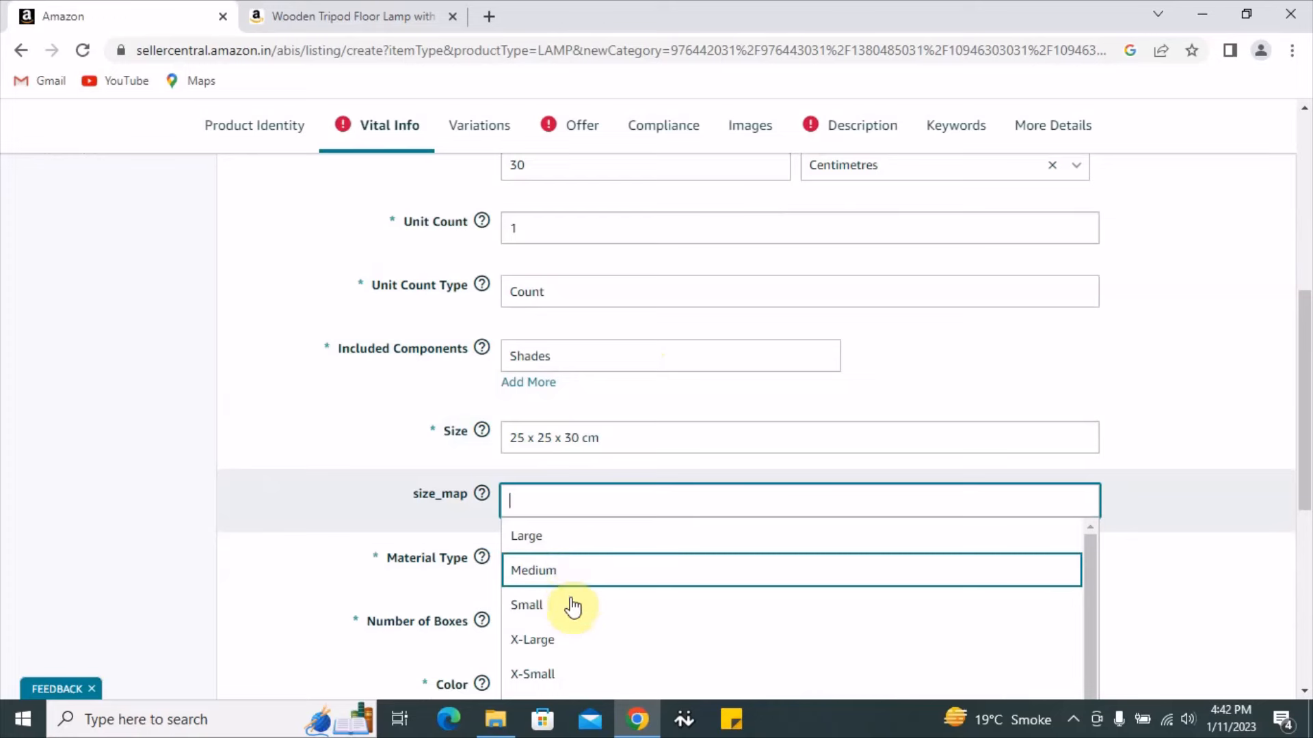
pyautogui.click(587, 583)
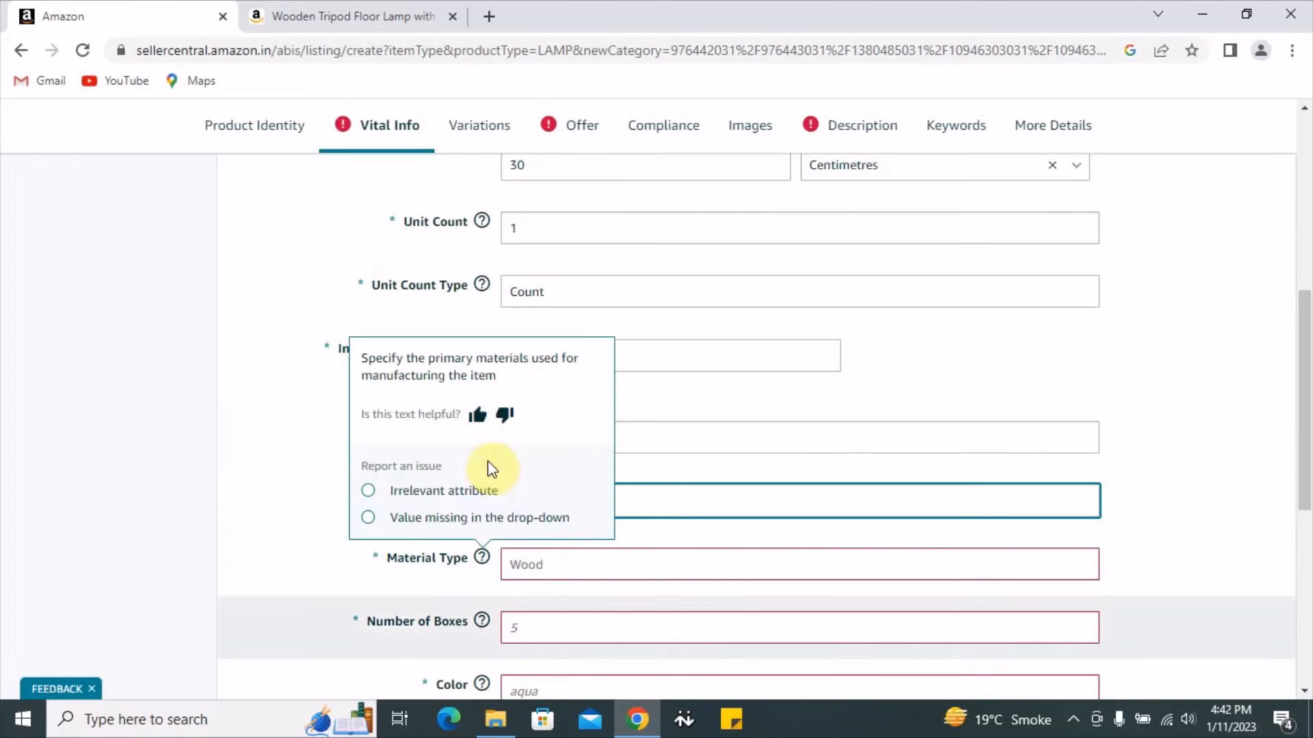
# Step: Enter "Wooden" as the material type, glancing at the reference product page if needed
pyautogui.click(367, 558)
pyautogui.doubleClick(396, 559)
pyautogui.moveTo(396, 559); pyautogui.dragTo(463, 557)
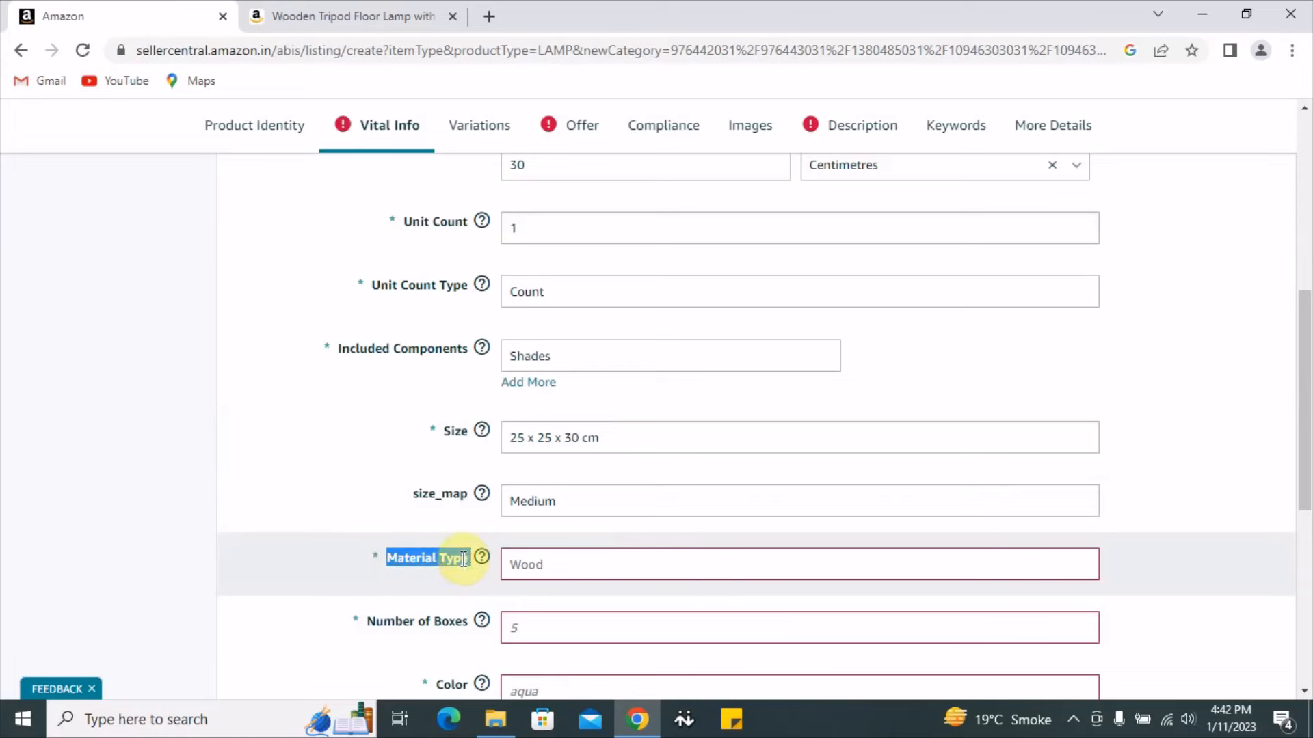
pyautogui.scroll(-1, 549, 424)
pyautogui.click(359, 377)
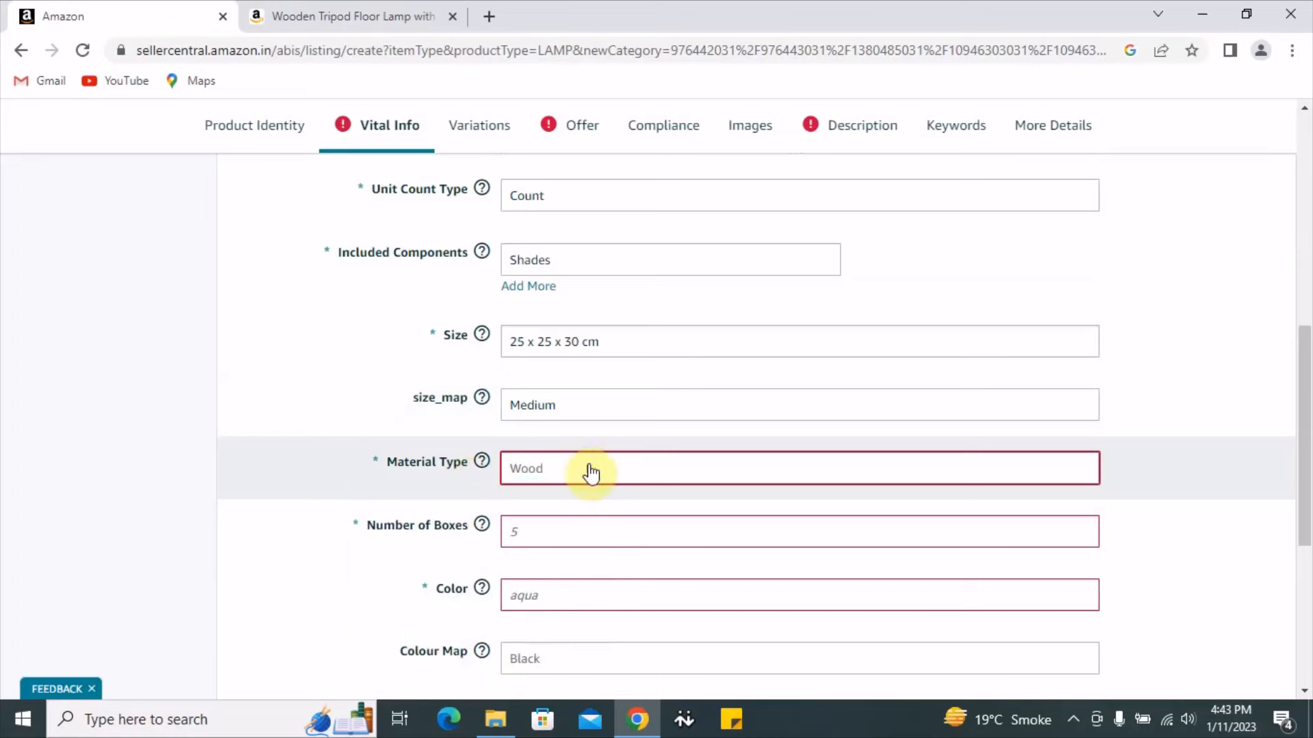
pyautogui.click(389, 13)
pyautogui.click(43, 13)
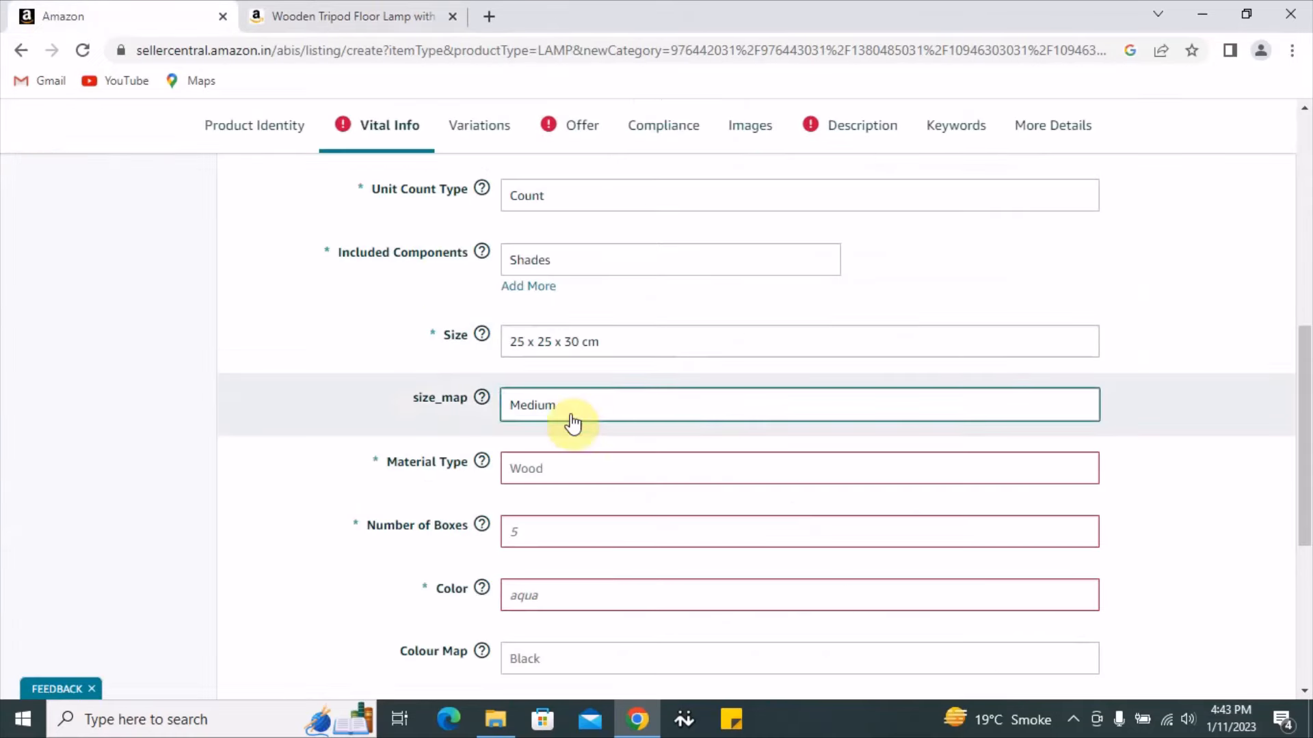
pyautogui.click(560, 478)
pyautogui.write('Wooden')
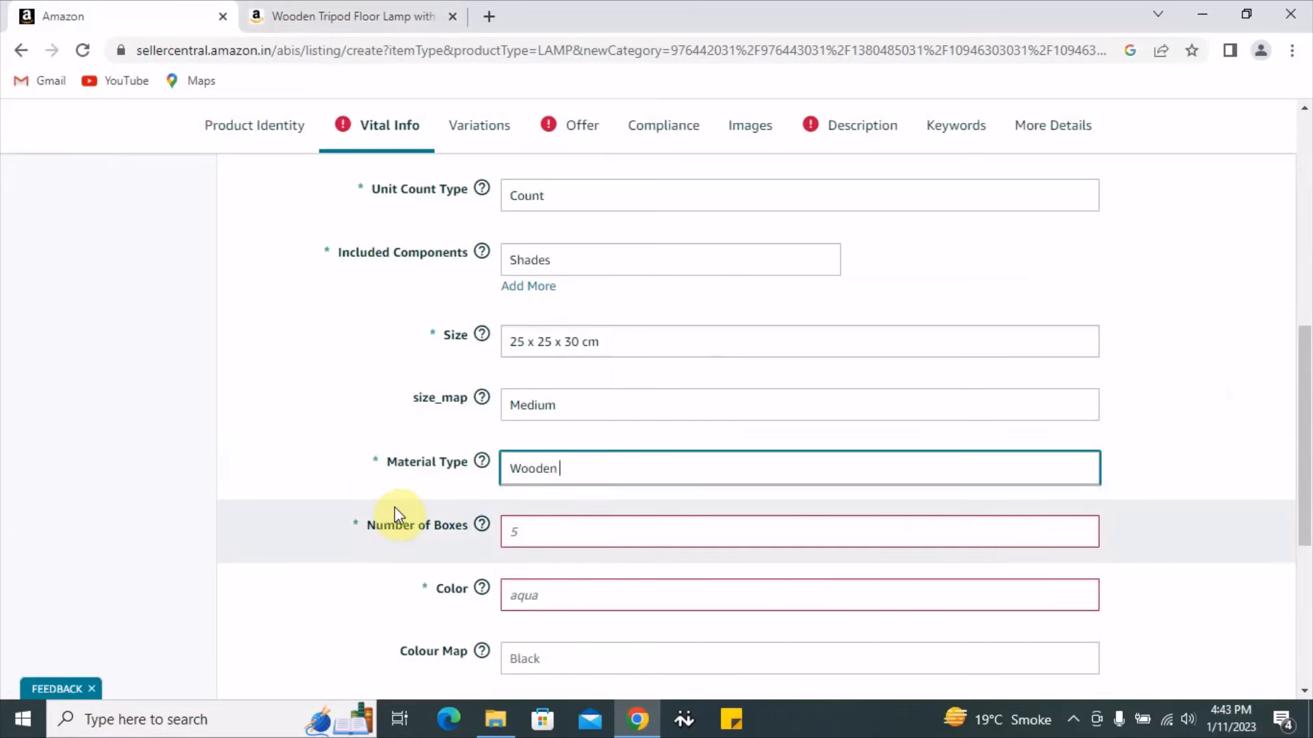
# Step: Set the number of boxes to 1 and the color to Black
pyautogui.moveTo(393, 520); pyautogui.dragTo(460, 521)
pyautogui.click(619, 533)
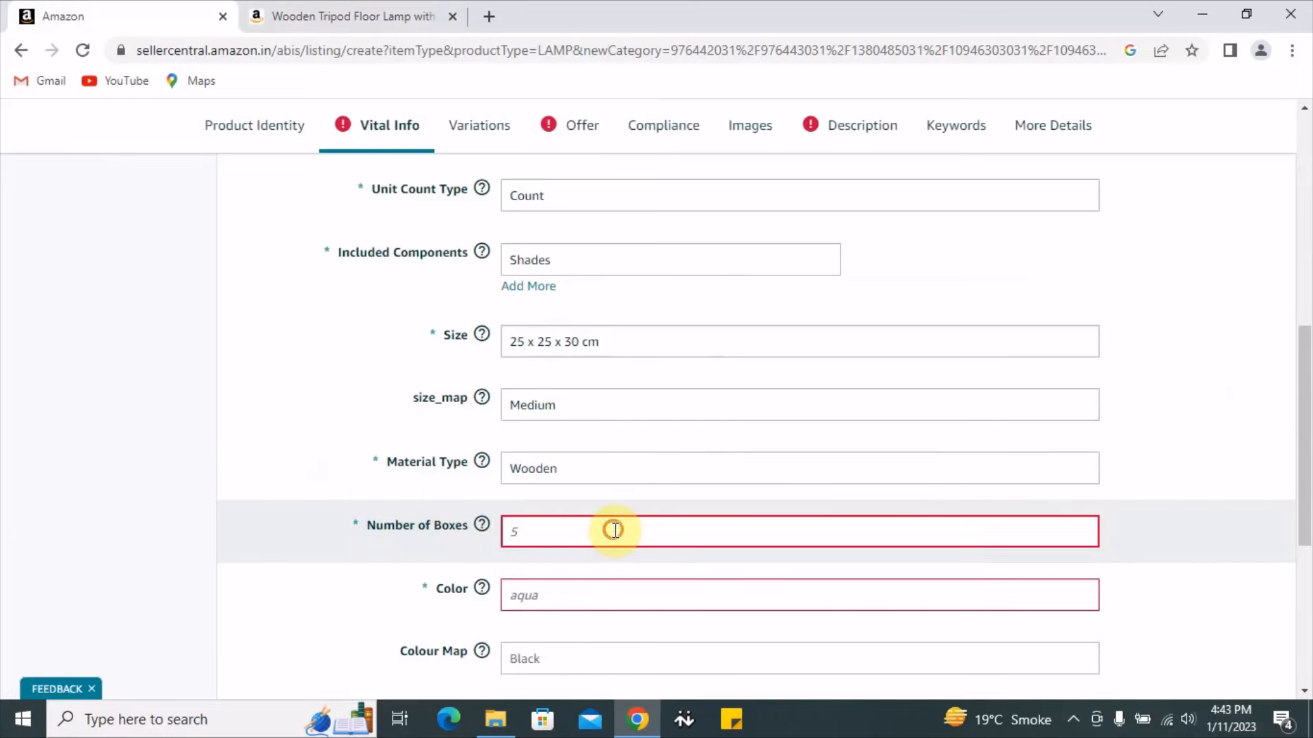
pyautogui.write('1')
pyautogui.scroll(-3, 615, 530)
pyautogui.click(601, 404)
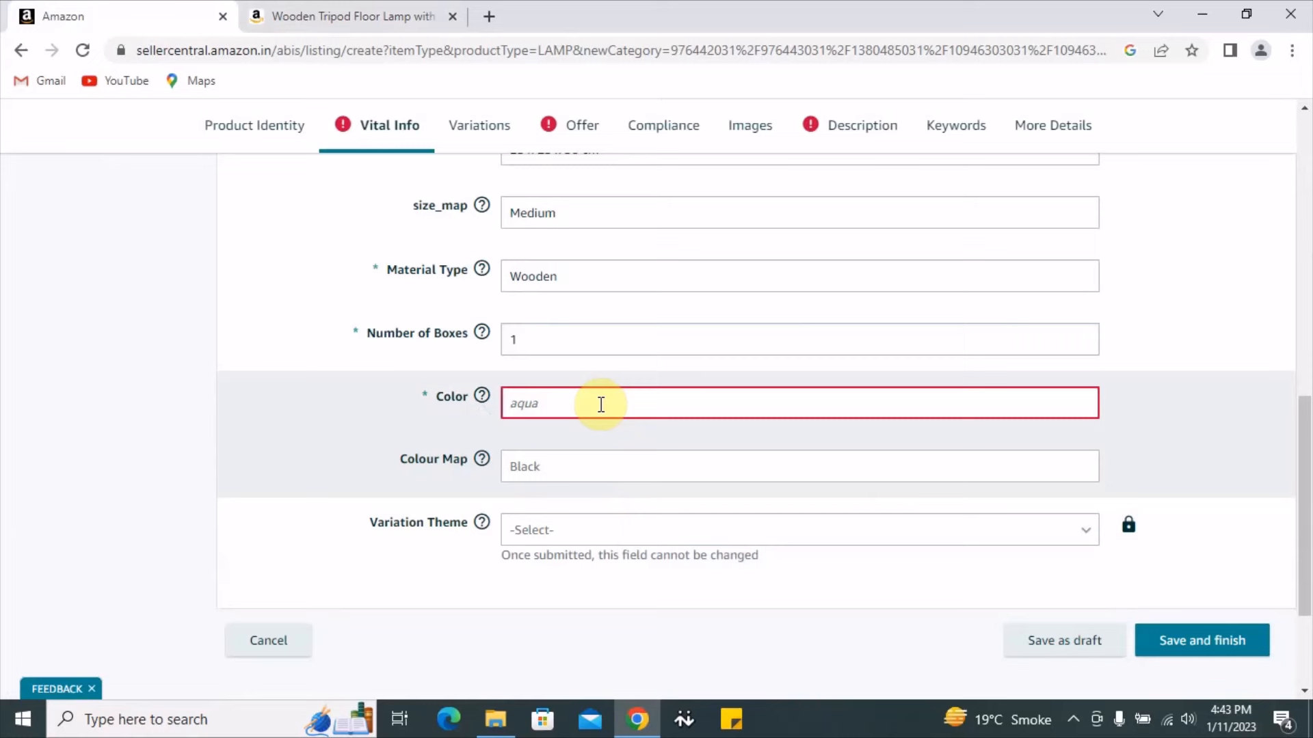
pyautogui.write('Black')
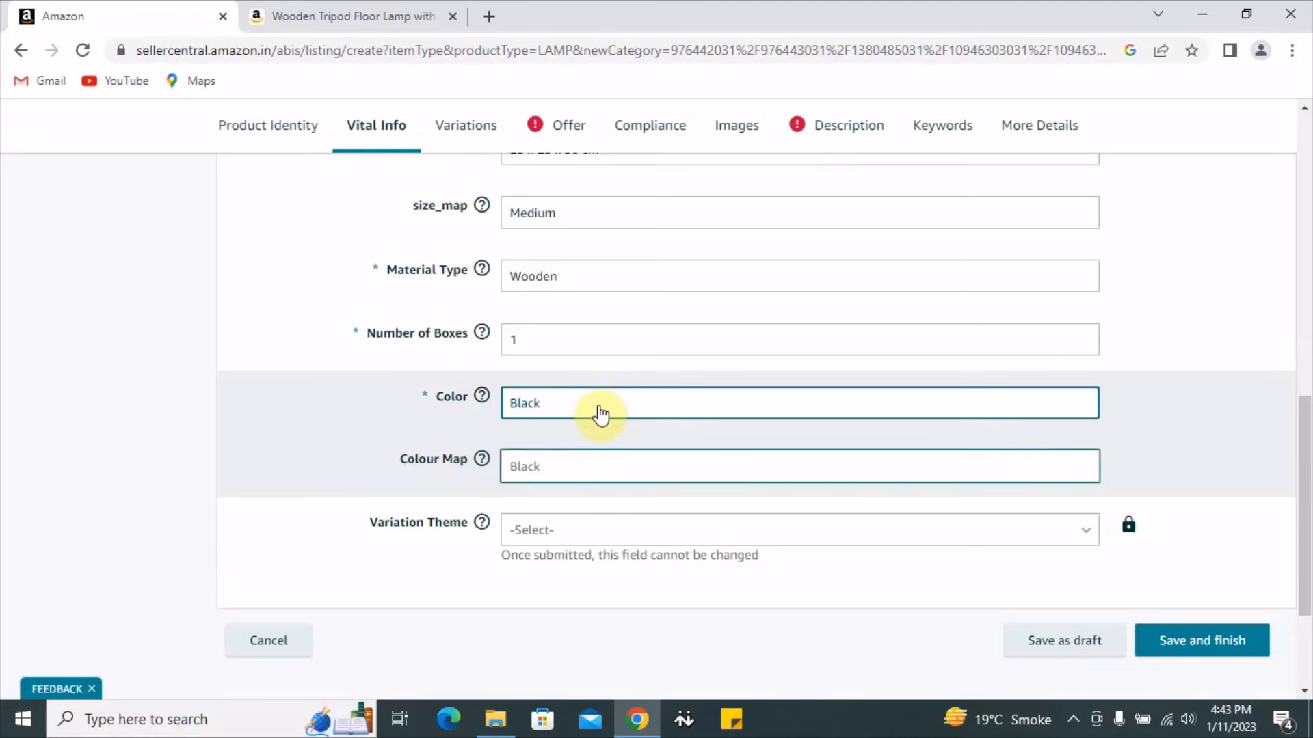
# Step: Choose Brown from the suggested values for the colour map
pyautogui.tripleClick(422, 454)
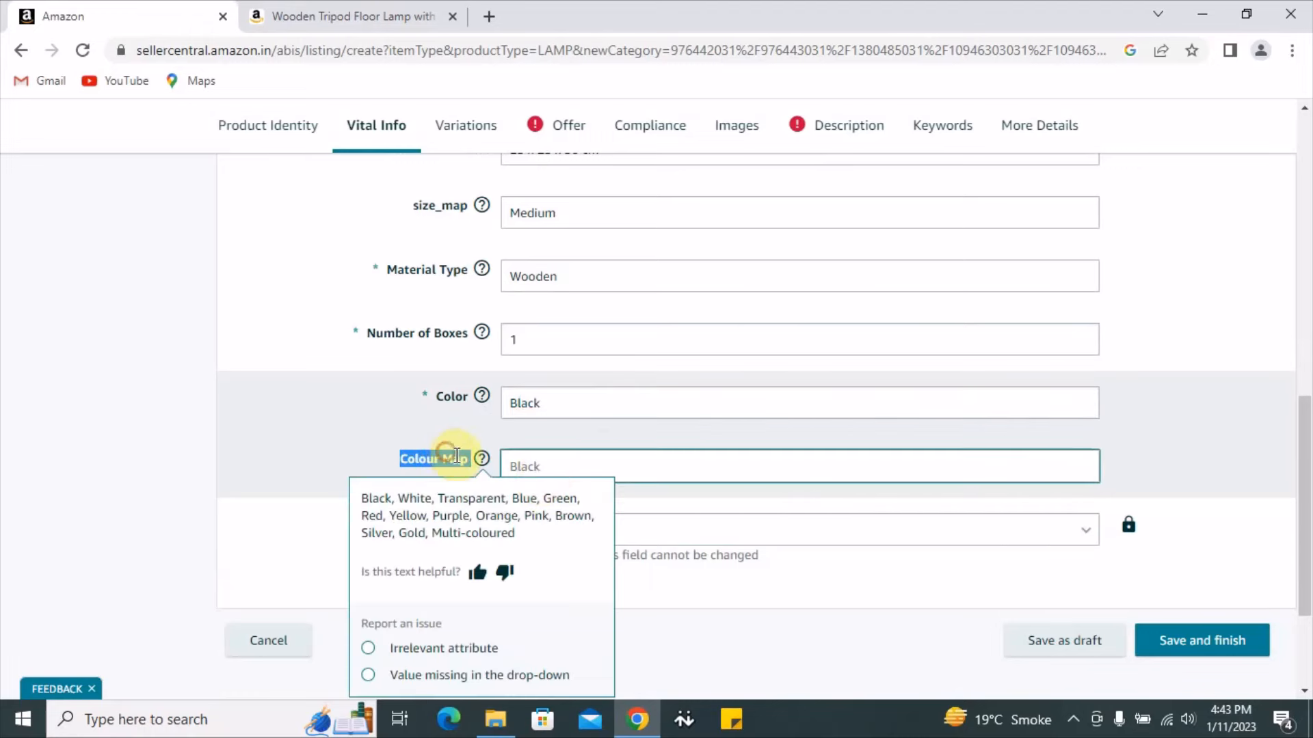
pyautogui.click(586, 472)
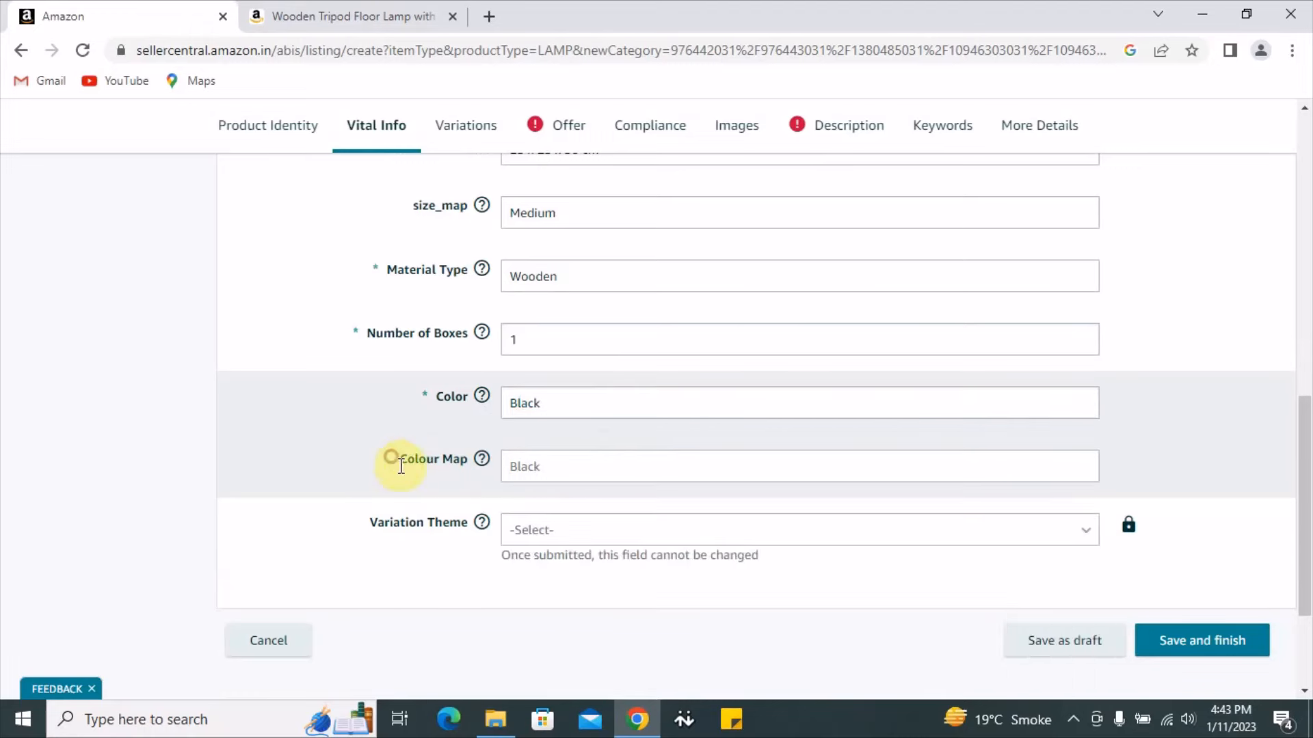
pyautogui.moveTo(396, 457); pyautogui.dragTo(471, 457)
pyautogui.click(380, 460)
pyautogui.click(571, 470)
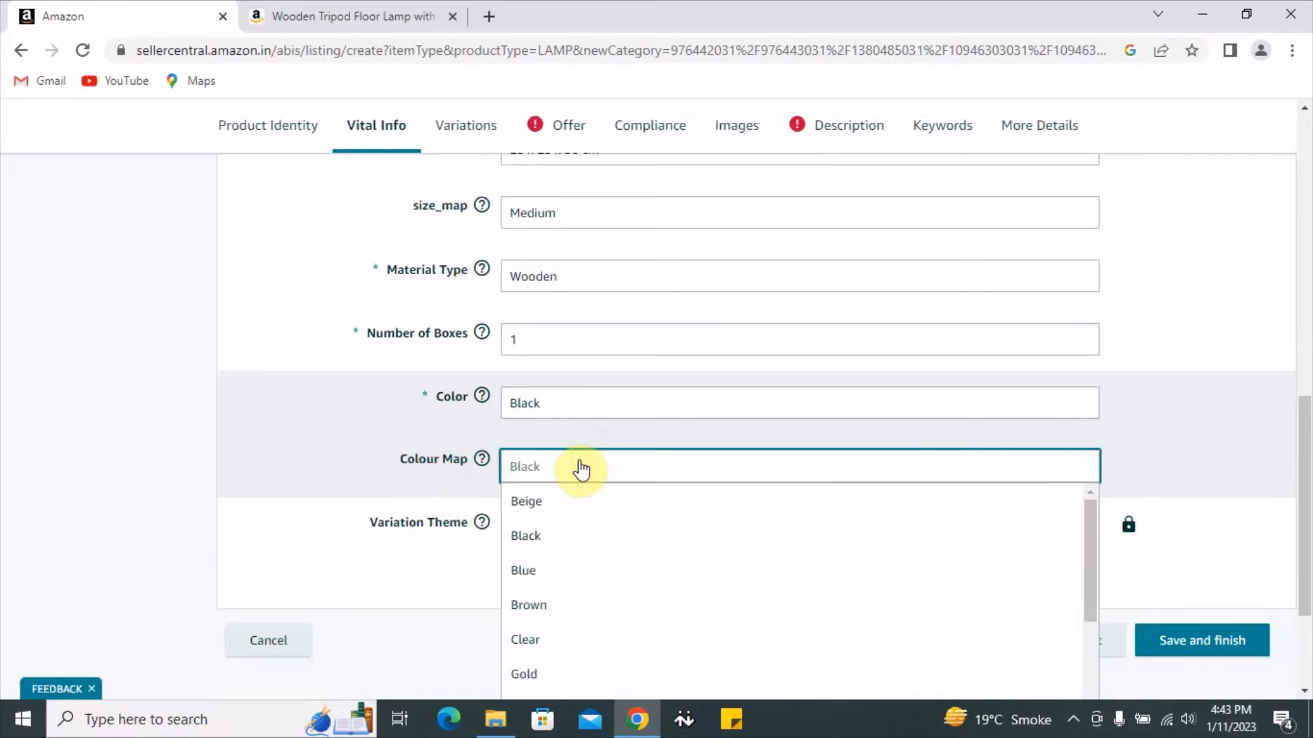
pyautogui.click(568, 605)
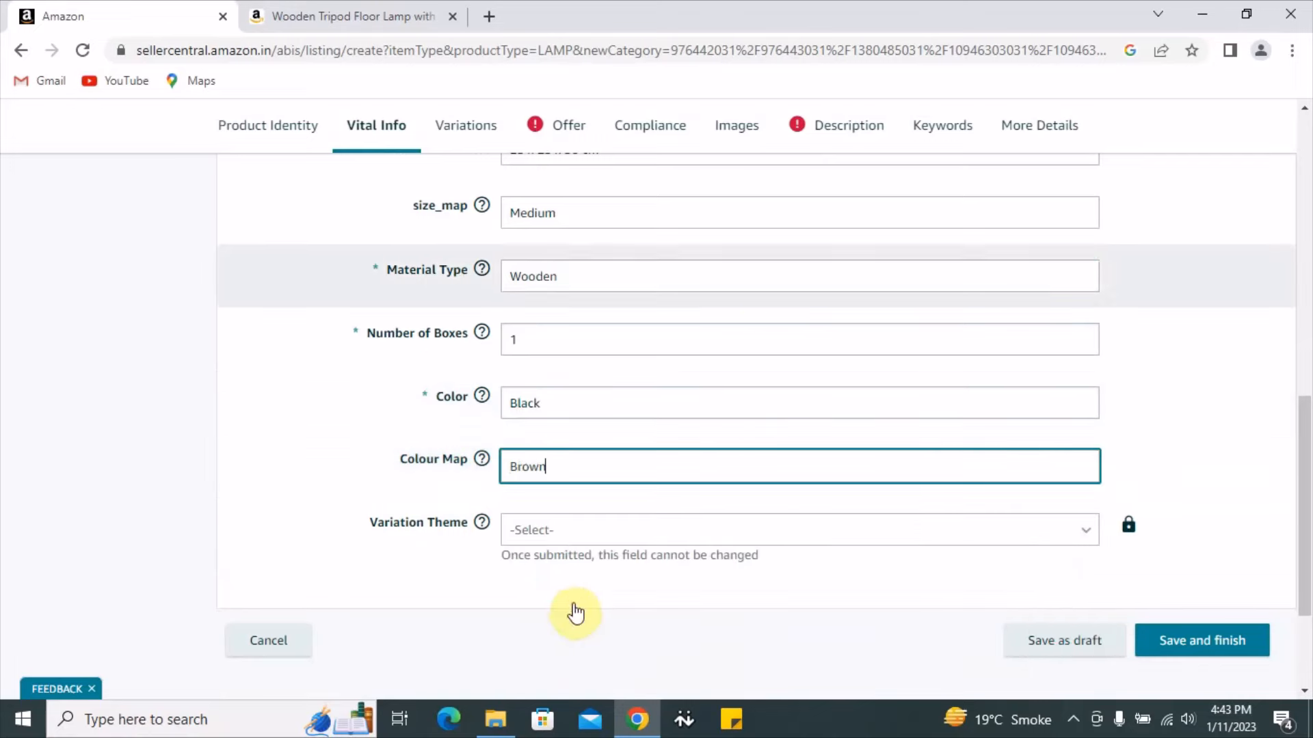
pyautogui.scroll(4, 635, 339)
pyautogui.scroll(8, 537, 386)
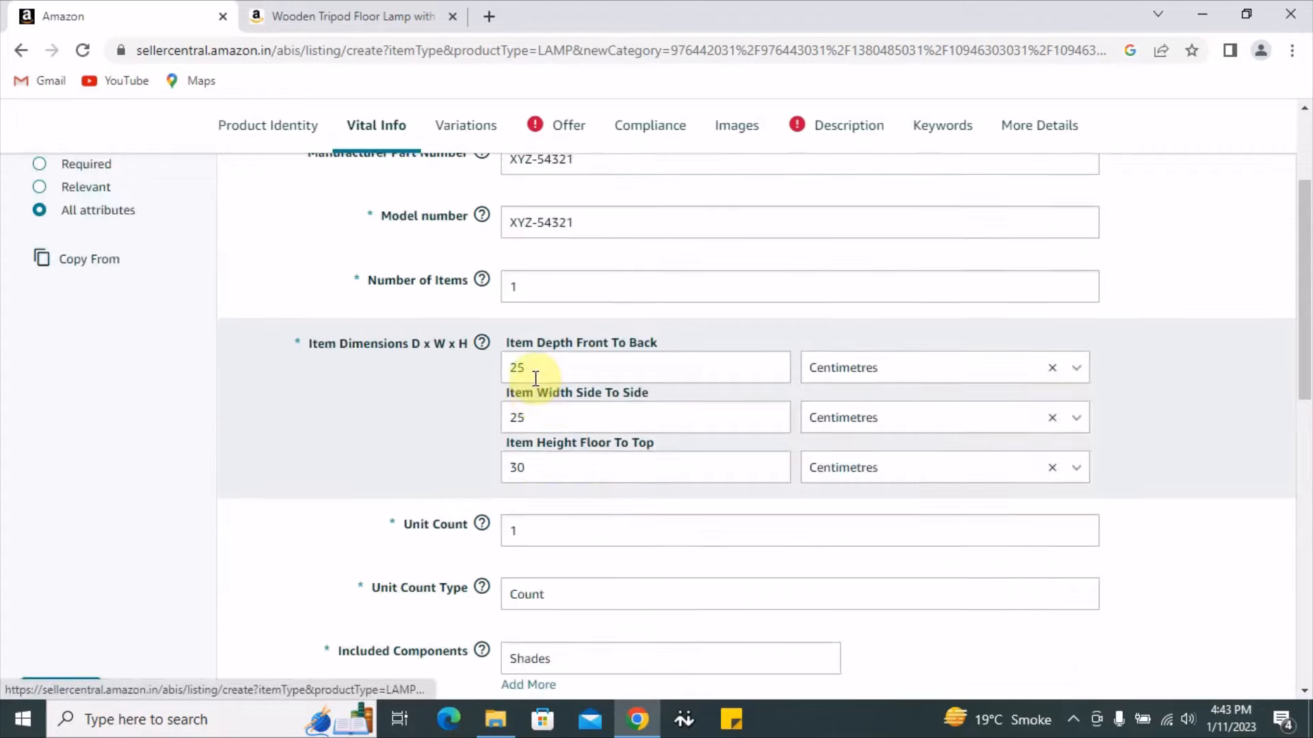
pyautogui.scroll(-12, 674, 311)
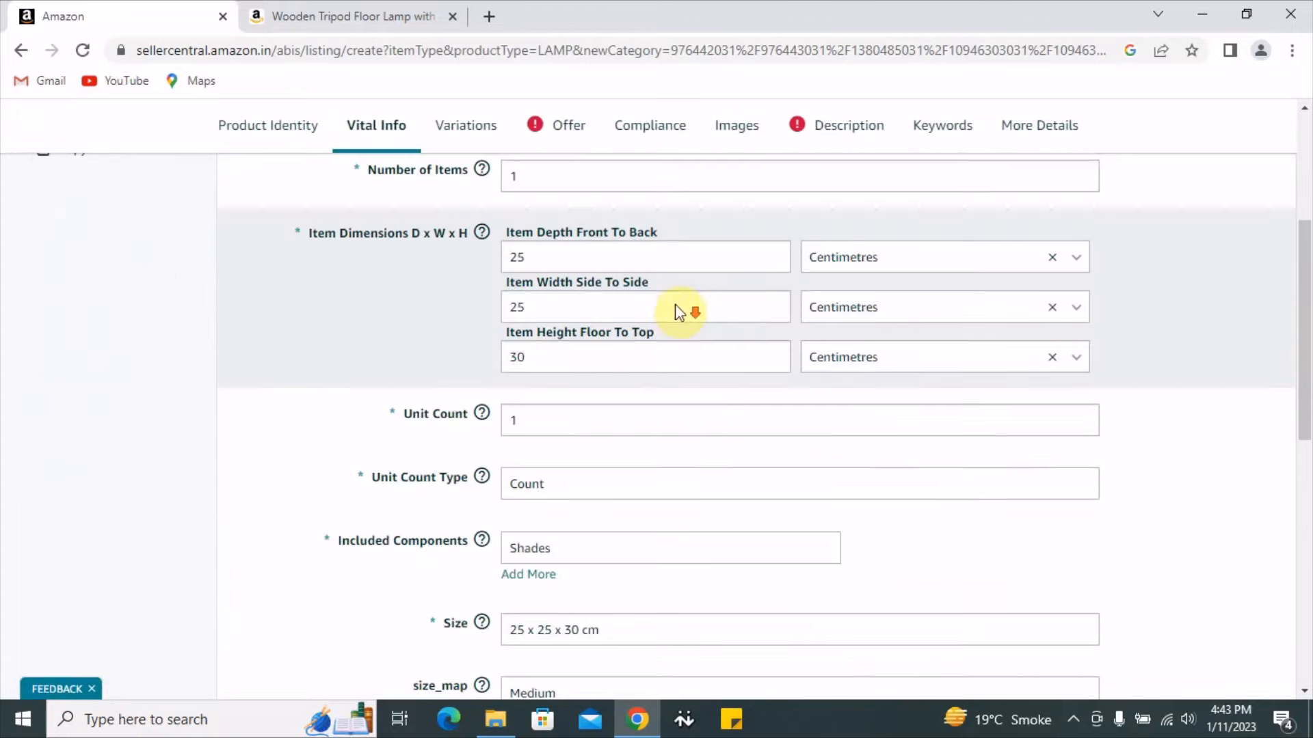
pyautogui.scroll(12, 492, 445)
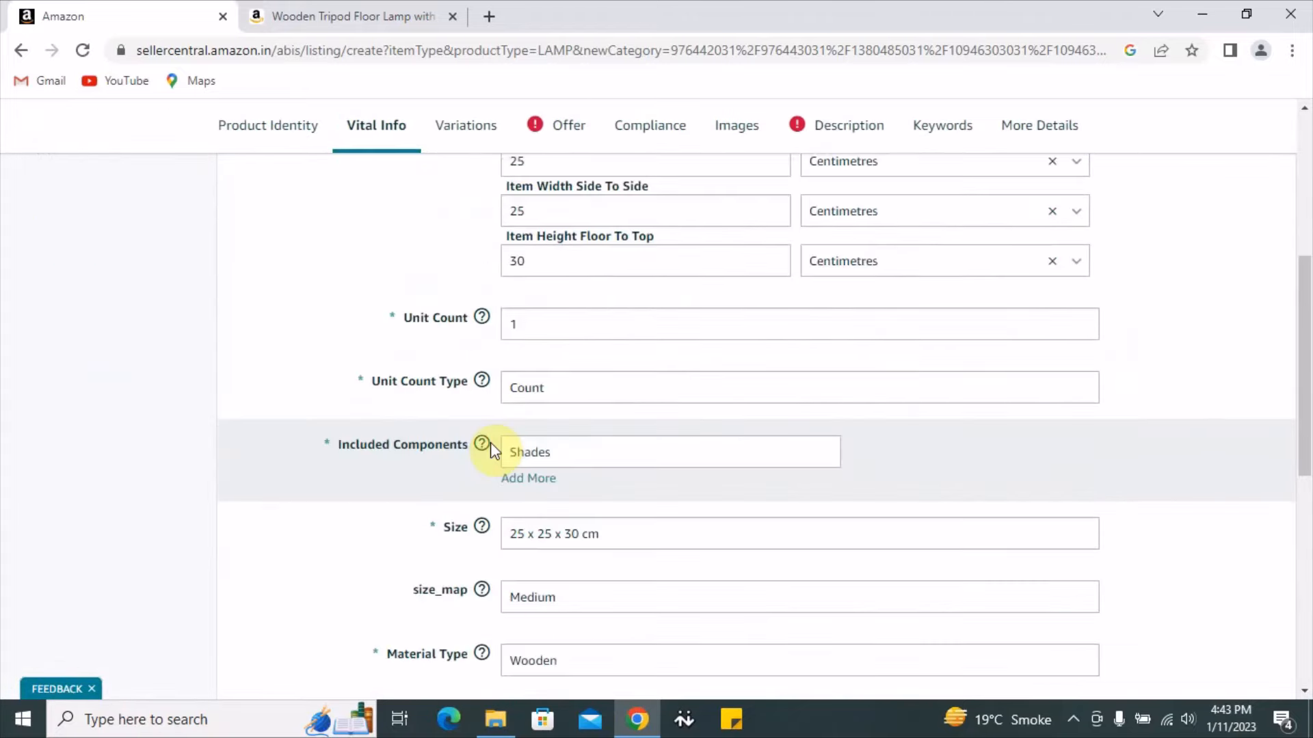
pyautogui.scroll(-12, 557, 586)
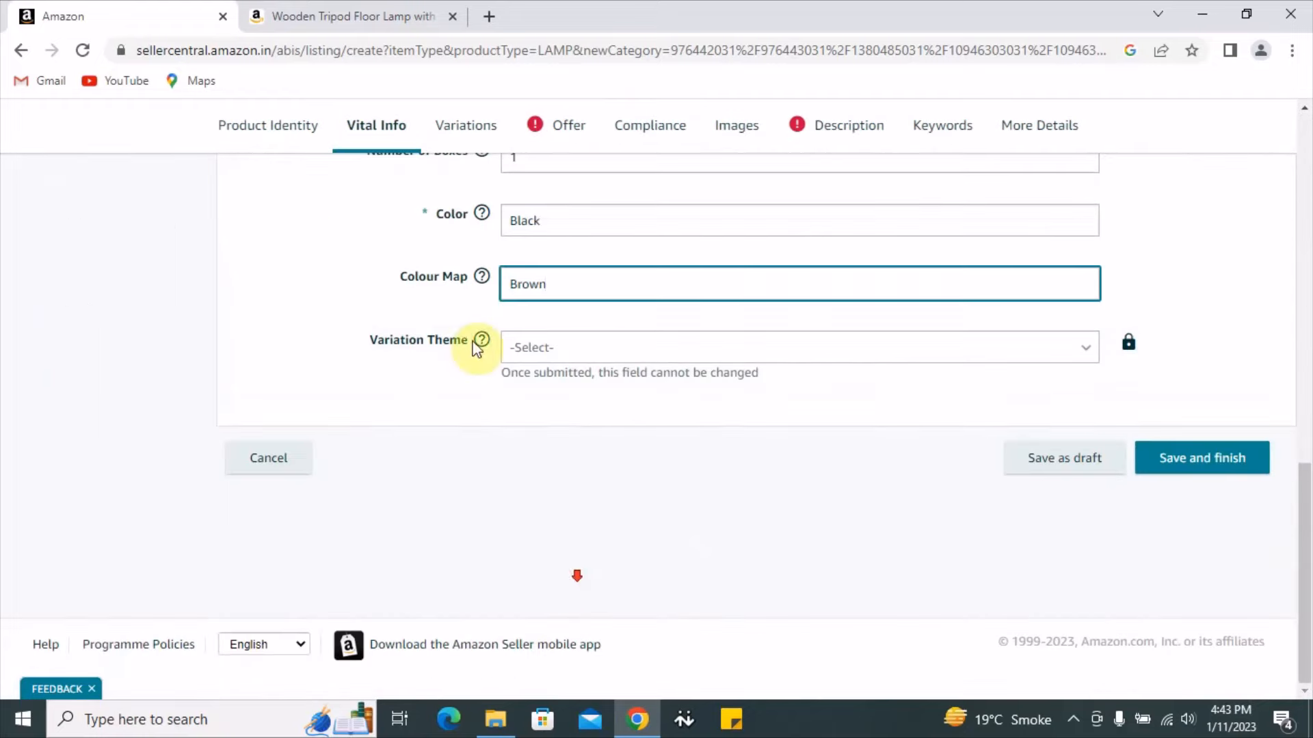
# Step: Go to the listing's variations section and select Color as the variation type
pyautogui.click(479, 133)
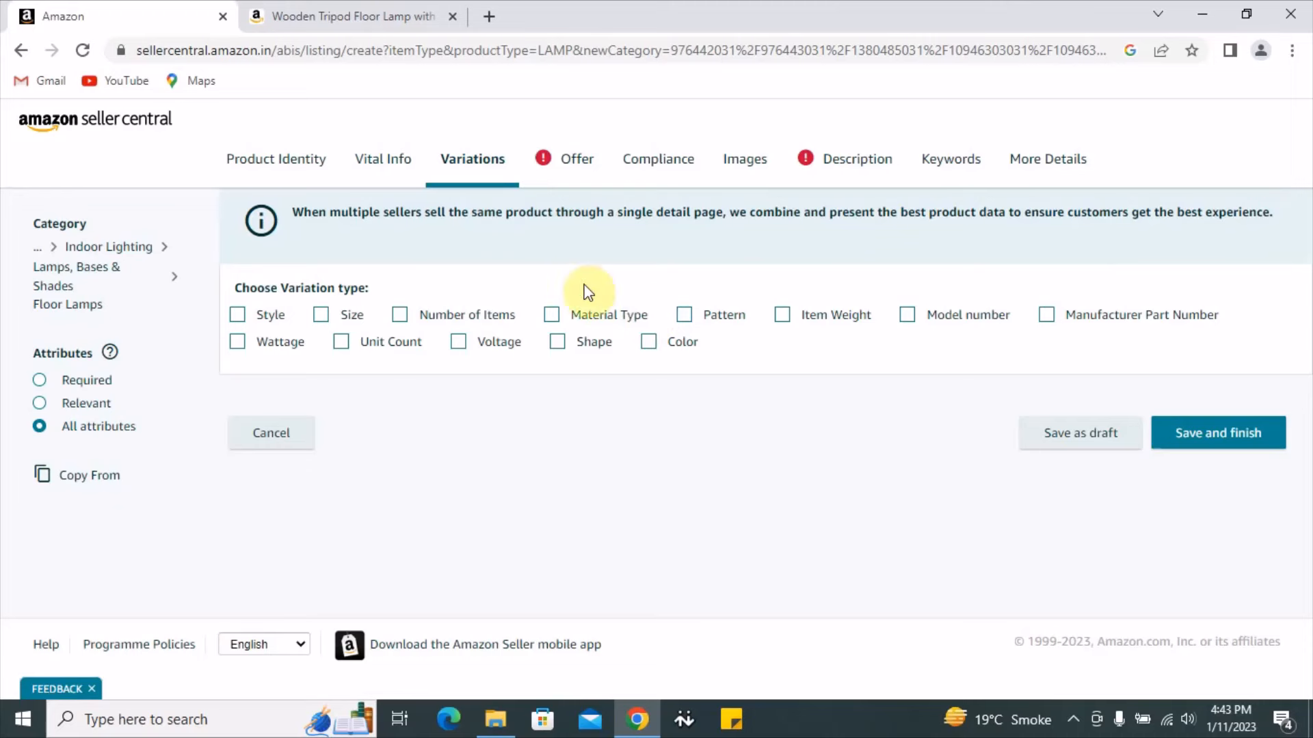
pyautogui.click(370, 13)
pyautogui.scroll(5, 1002, 410)
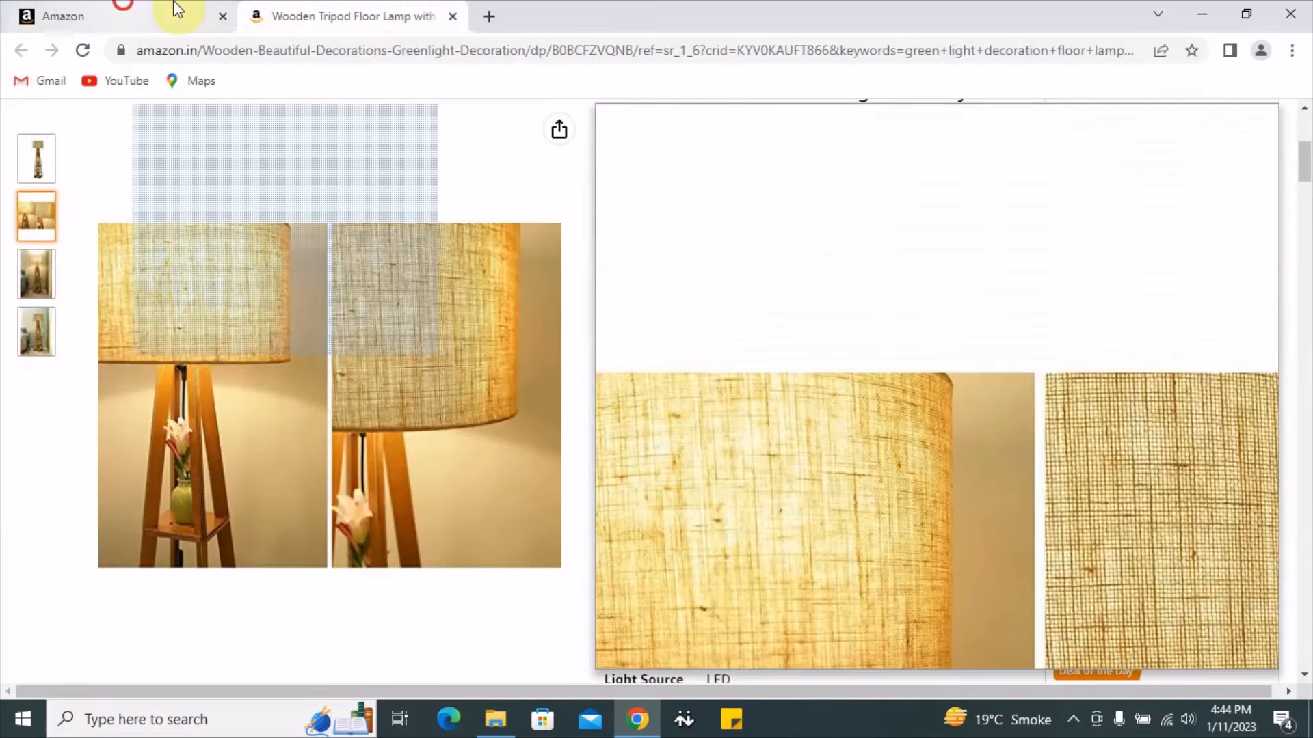
pyautogui.click(175, 8)
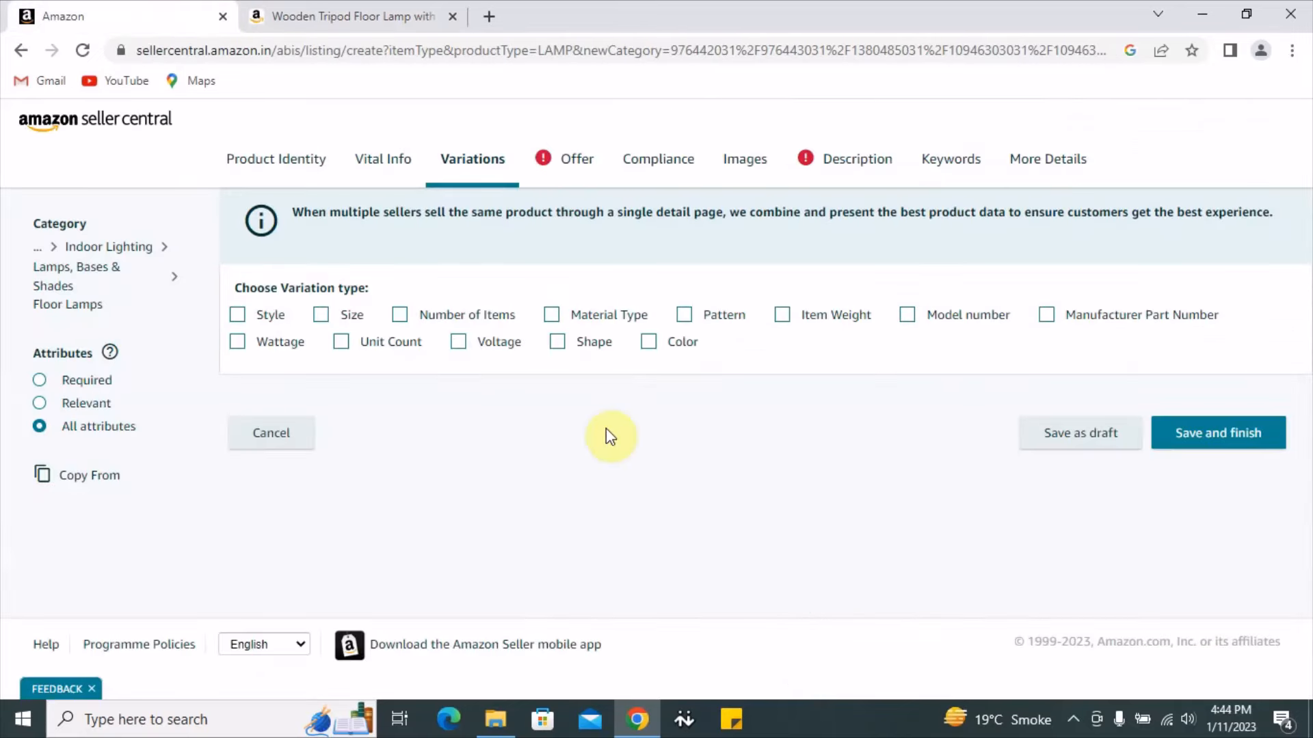
pyautogui.click(651, 342)
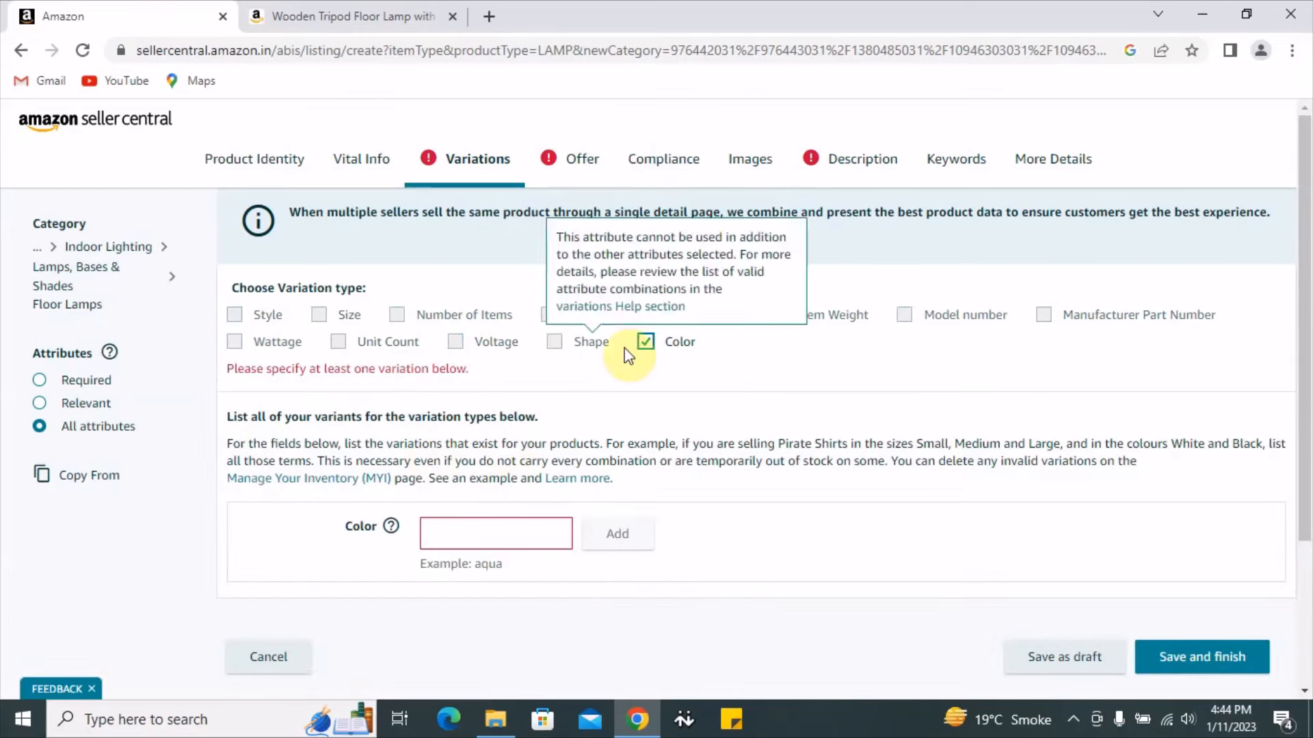
# Step: Add Black as a color variant
pyautogui.scroll(-2, 724, 389)
pyautogui.click(513, 398)
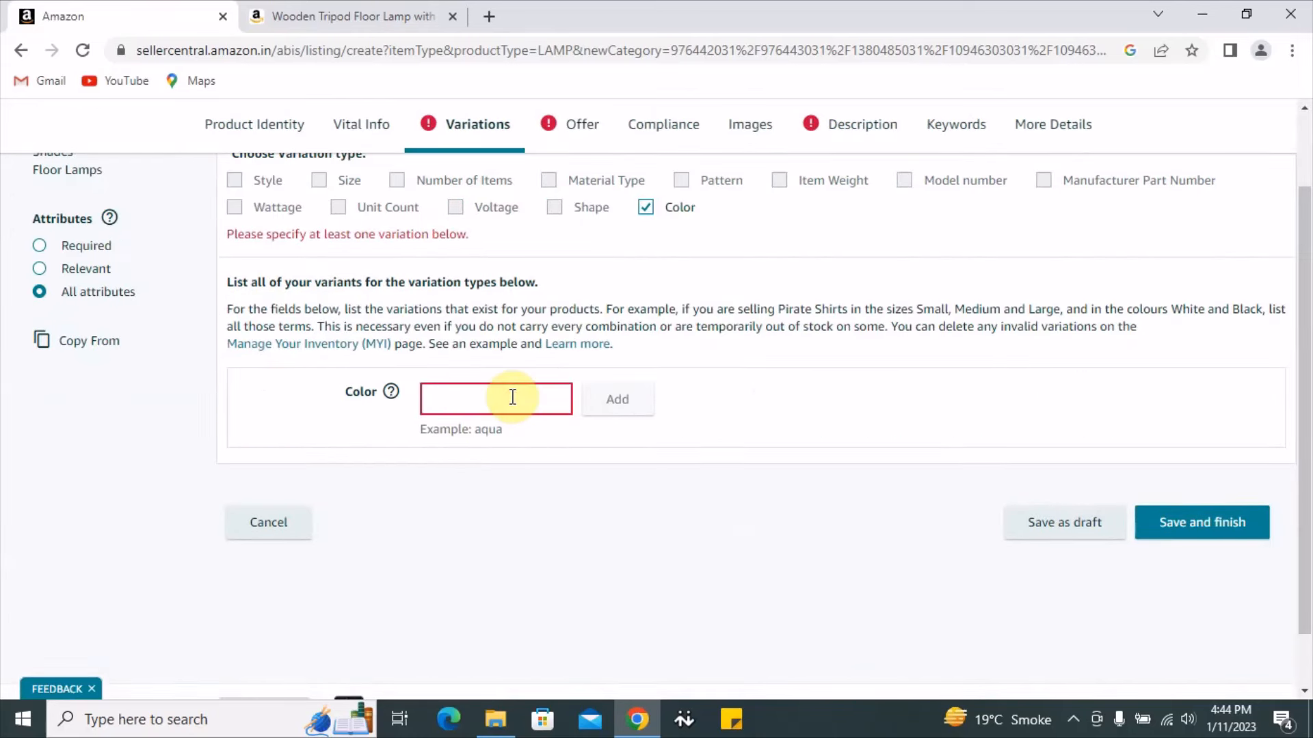
pyautogui.write('Bl')
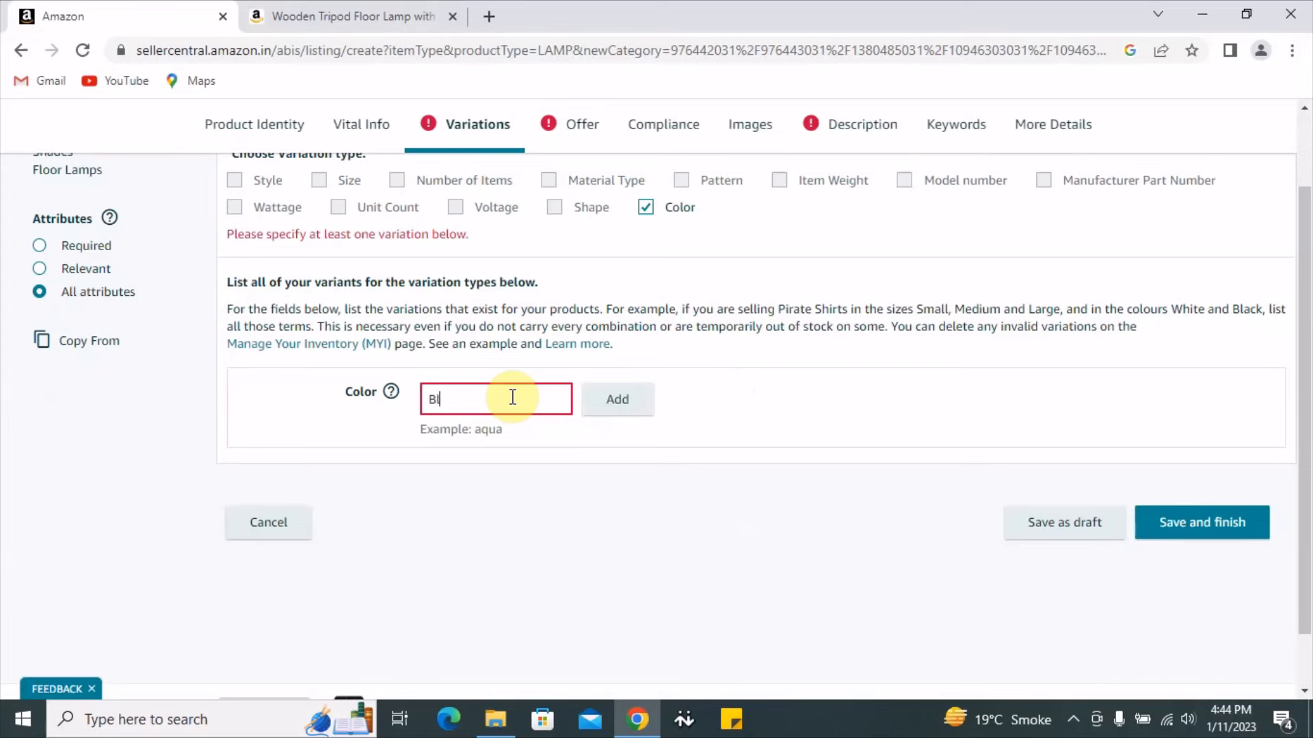
pyautogui.write('ack')
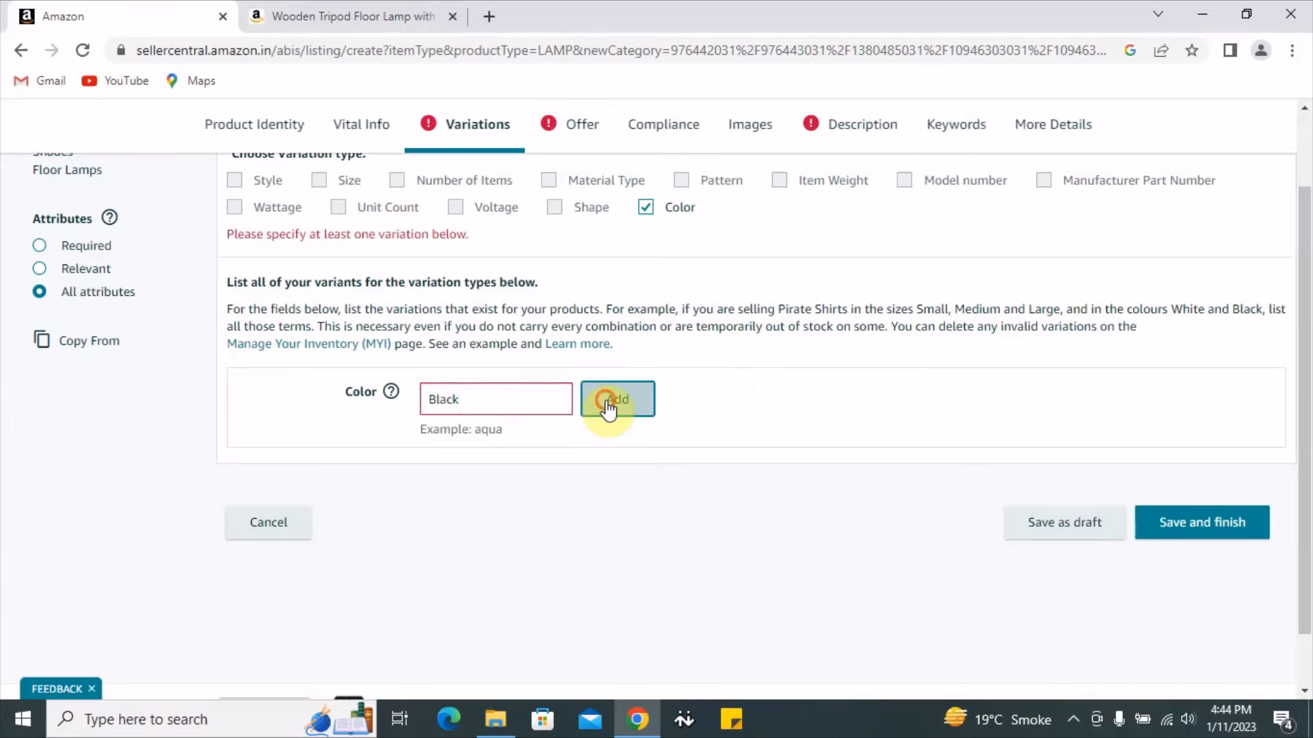
pyautogui.click(606, 400)
# Step: Add Brown as a color variant
pyautogui.click(501, 378)
pyautogui.write('Bro')
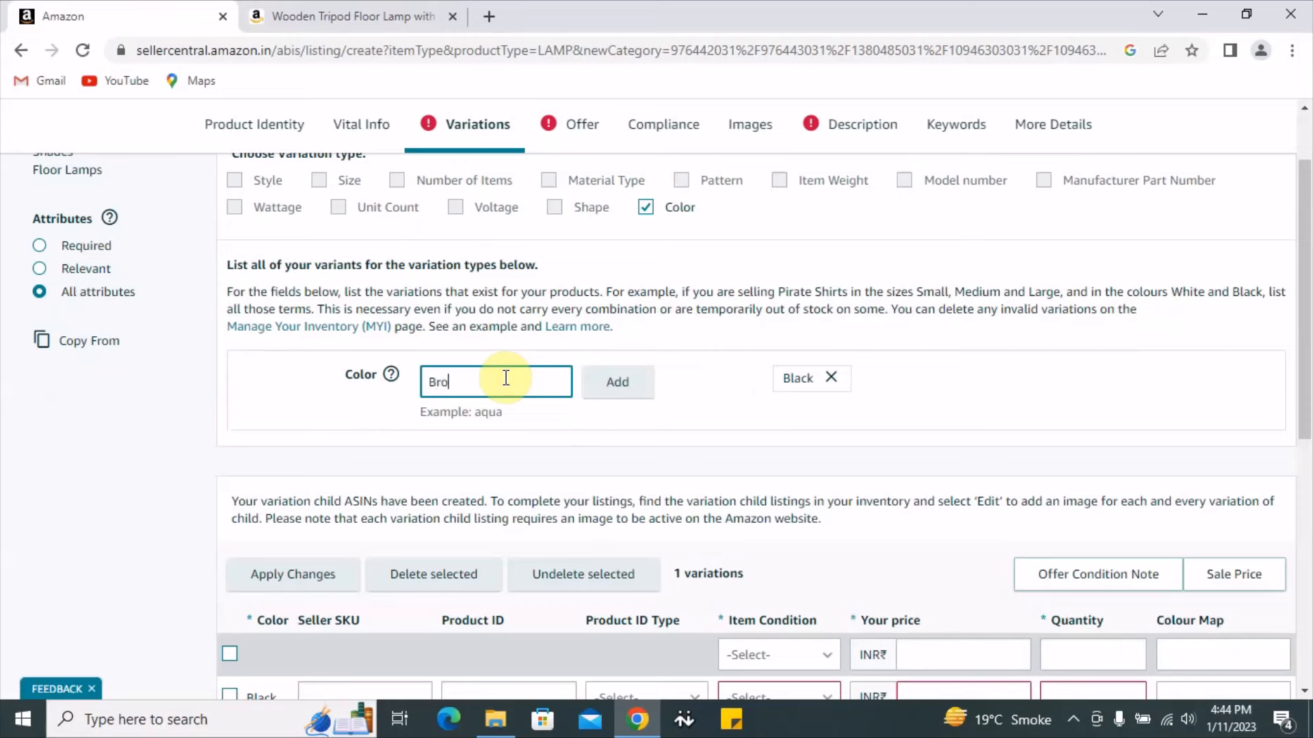
pyautogui.write('wn')
pyautogui.press('Tab')
pyautogui.press('Return')
# Step: Add White as a color variant
pyautogui.click(506, 378)
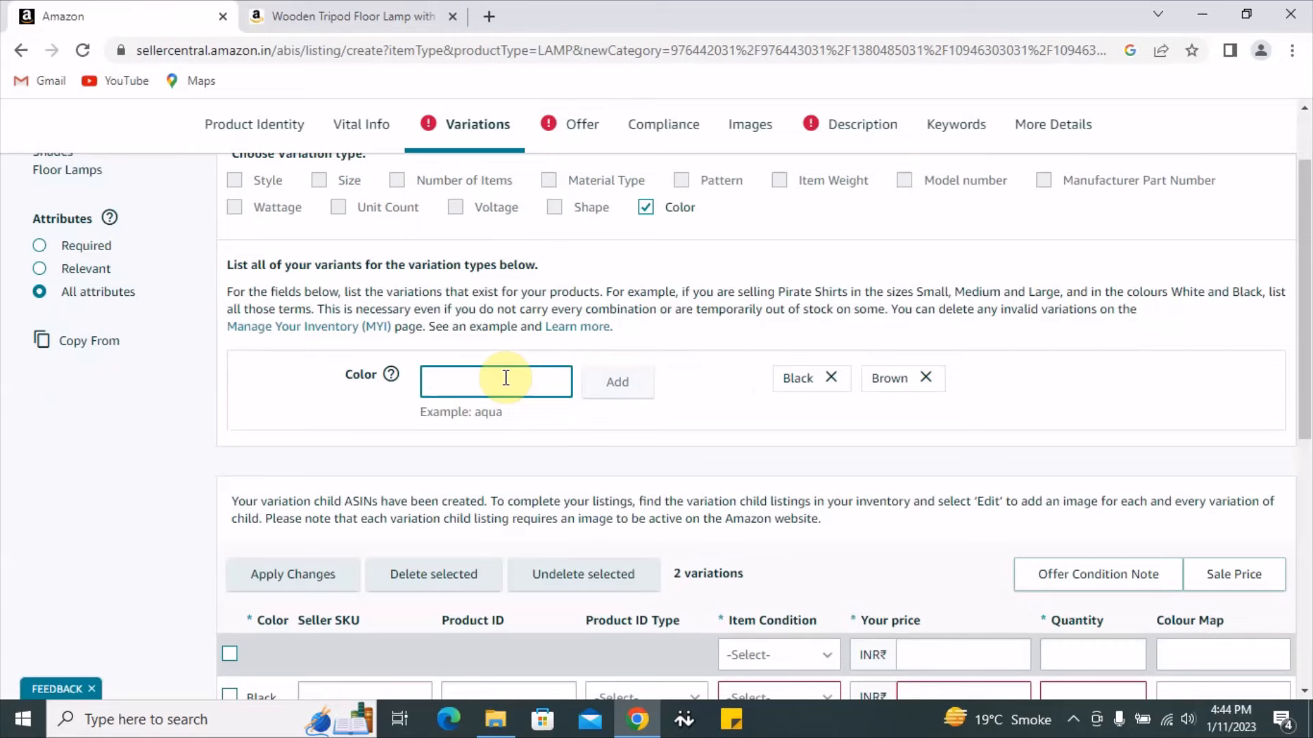
pyautogui.write('Whi')
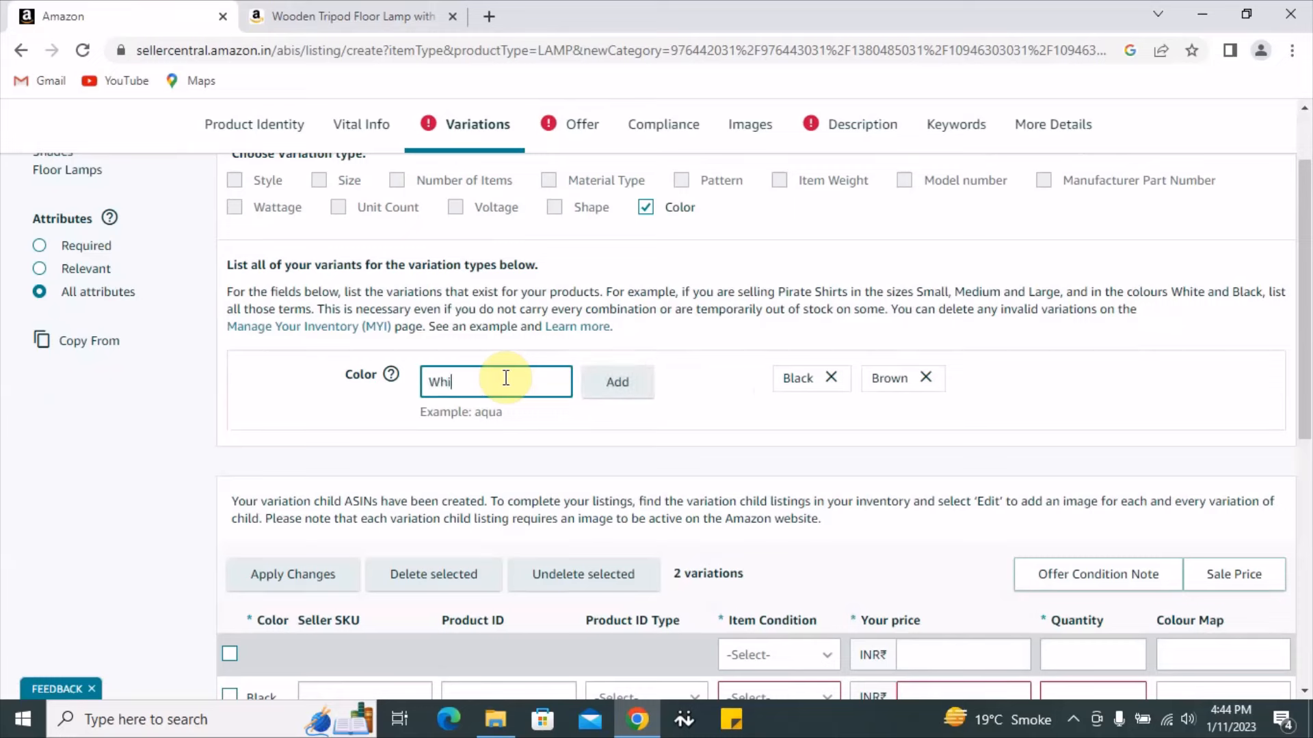
pyautogui.write('te')
pyautogui.press('Tab')
pyautogui.press('Return')
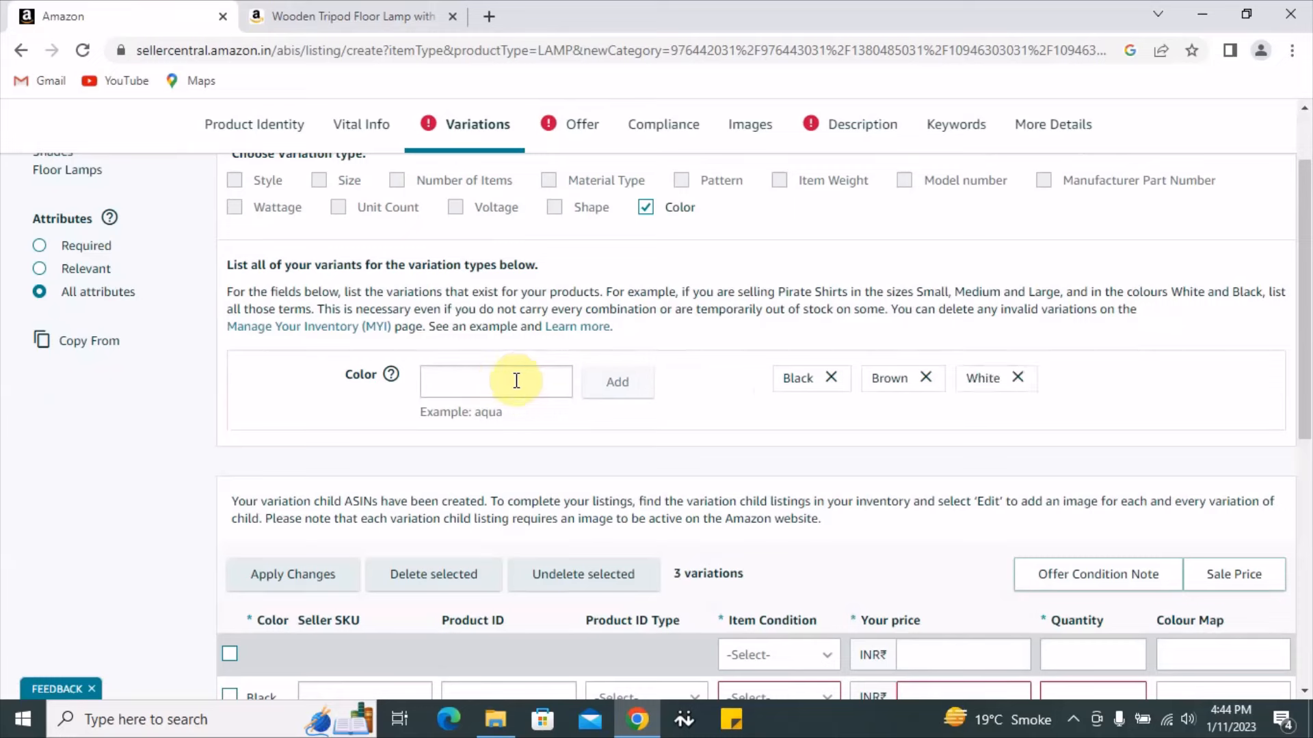
# Step: Examine the color variants and their seller SKU, product ID, condition, price and quantity fields in the variations table
pyautogui.click(760, 386)
pyautogui.moveTo(786, 383); pyautogui.dragTo(1067, 374)
pyautogui.click(904, 421)
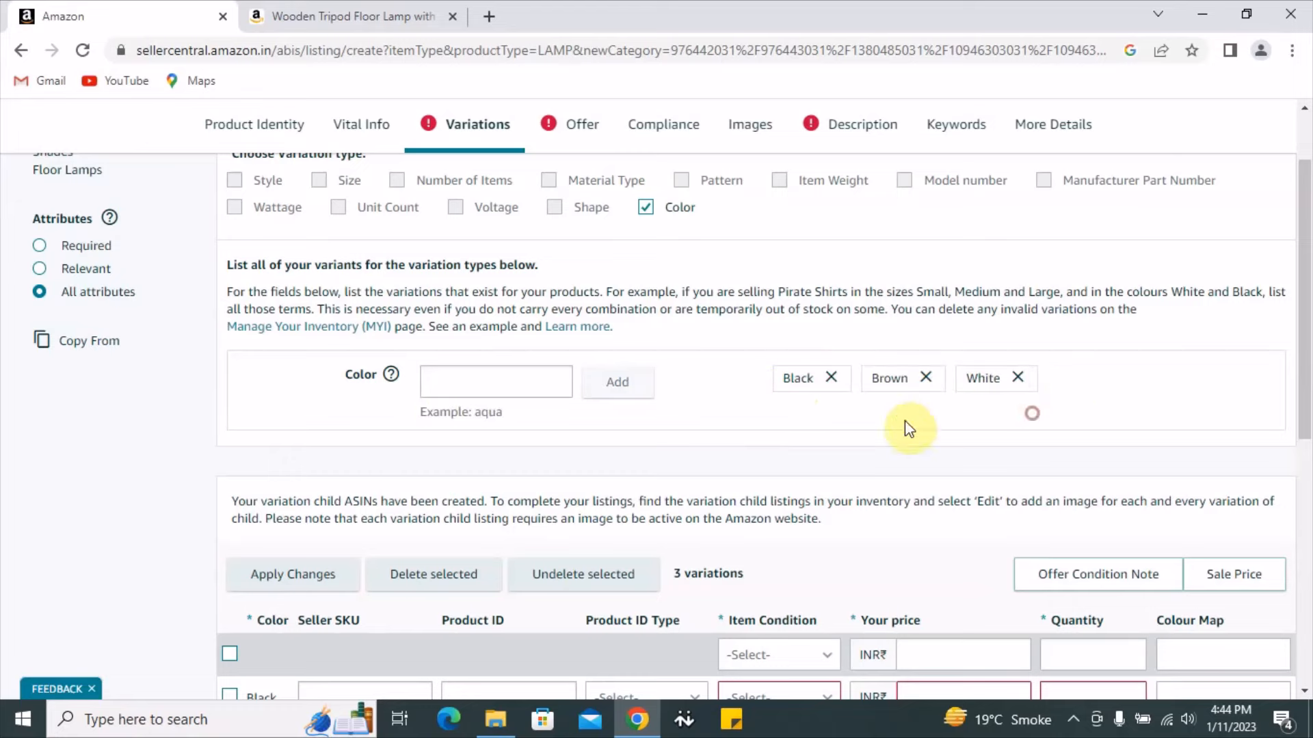
pyautogui.scroll(-4, 544, 413)
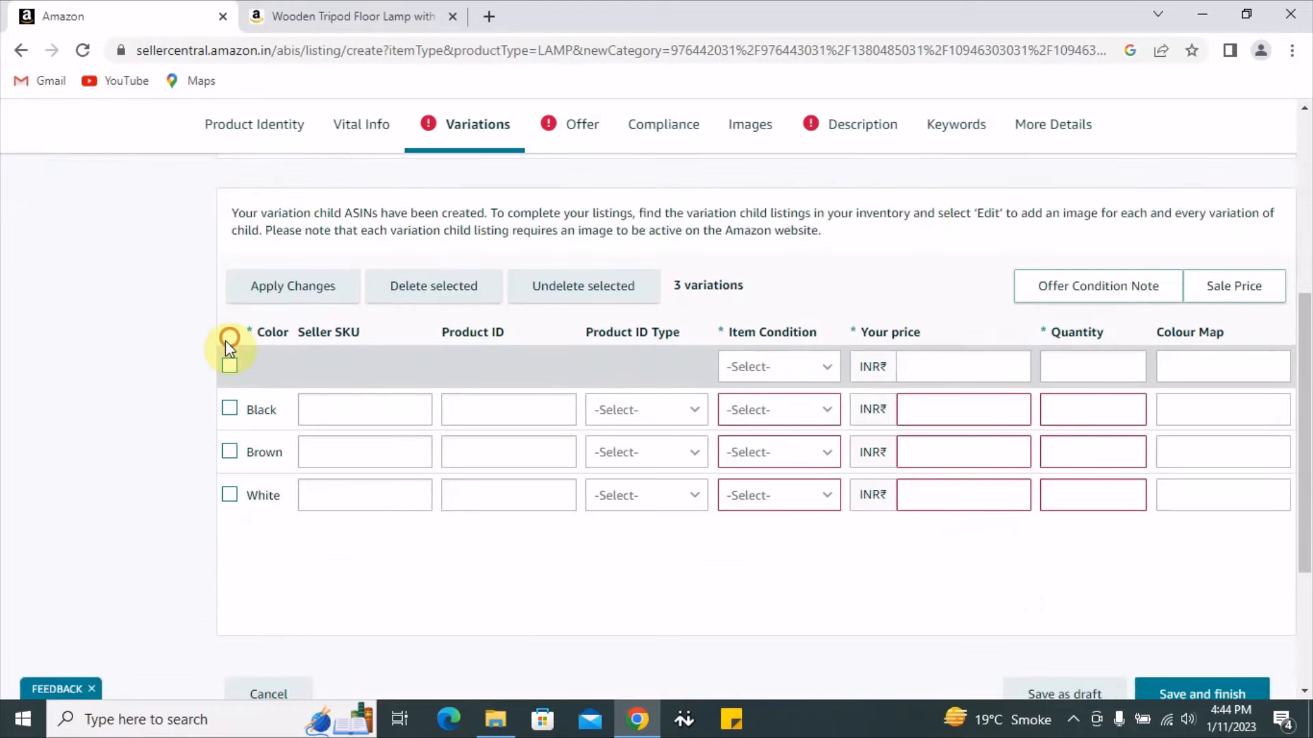
pyautogui.moveTo(227, 340); pyautogui.dragTo(1239, 479)
pyautogui.click(932, 583)
pyautogui.click(337, 411)
pyautogui.click(381, 449)
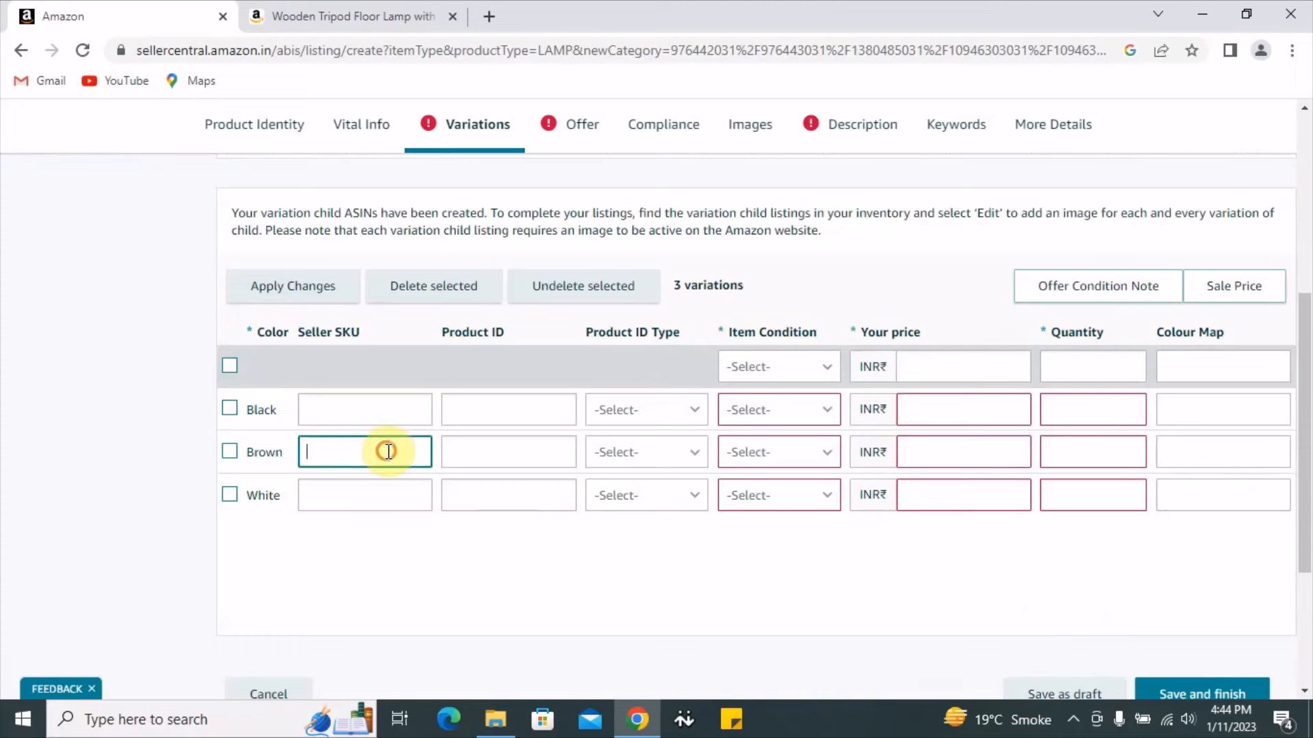
# Step: Examine the Seller SKU fields of the Black, Brown and White variants
pyautogui.click(375, 492)
pyautogui.click(380, 410)
pyautogui.click(380, 444)
pyautogui.click(352, 491)
pyautogui.click(368, 405)
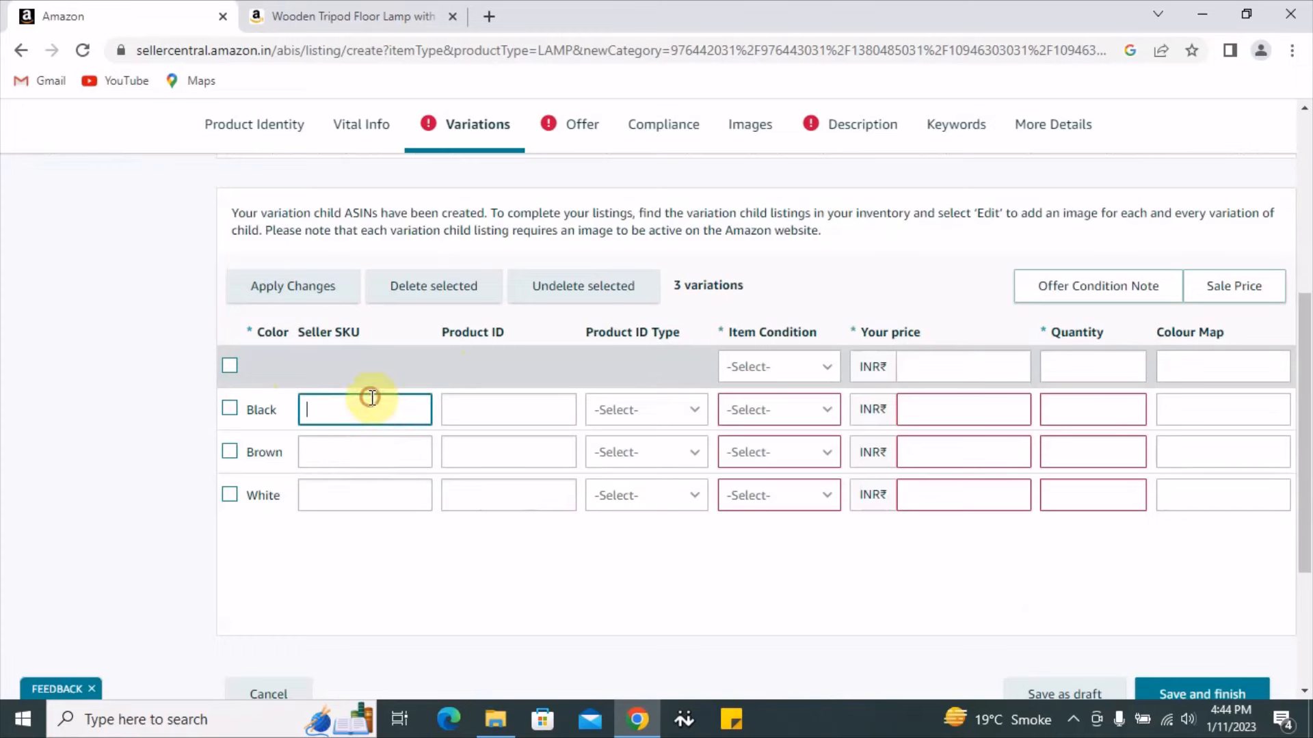
pyautogui.click(359, 445)
pyautogui.click(363, 498)
pyautogui.click(371, 560)
pyautogui.click(349, 405)
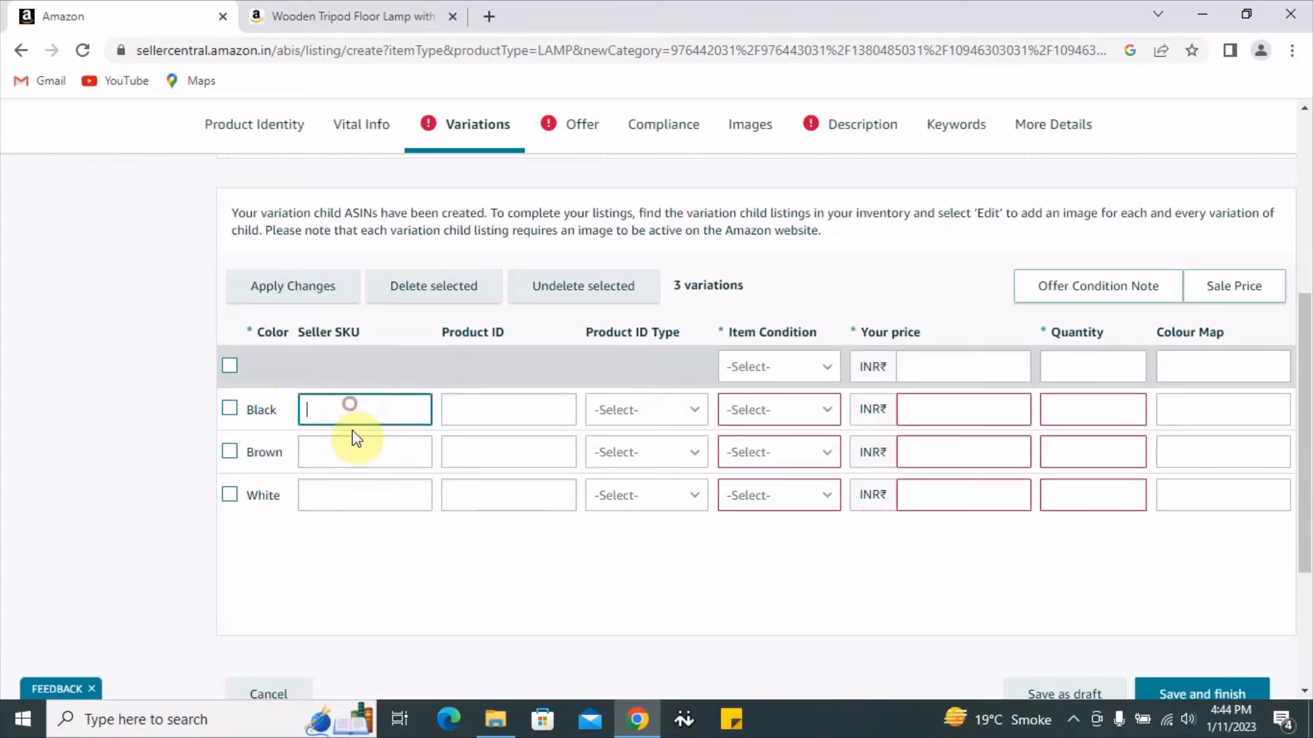
pyautogui.click(362, 448)
pyautogui.click(380, 532)
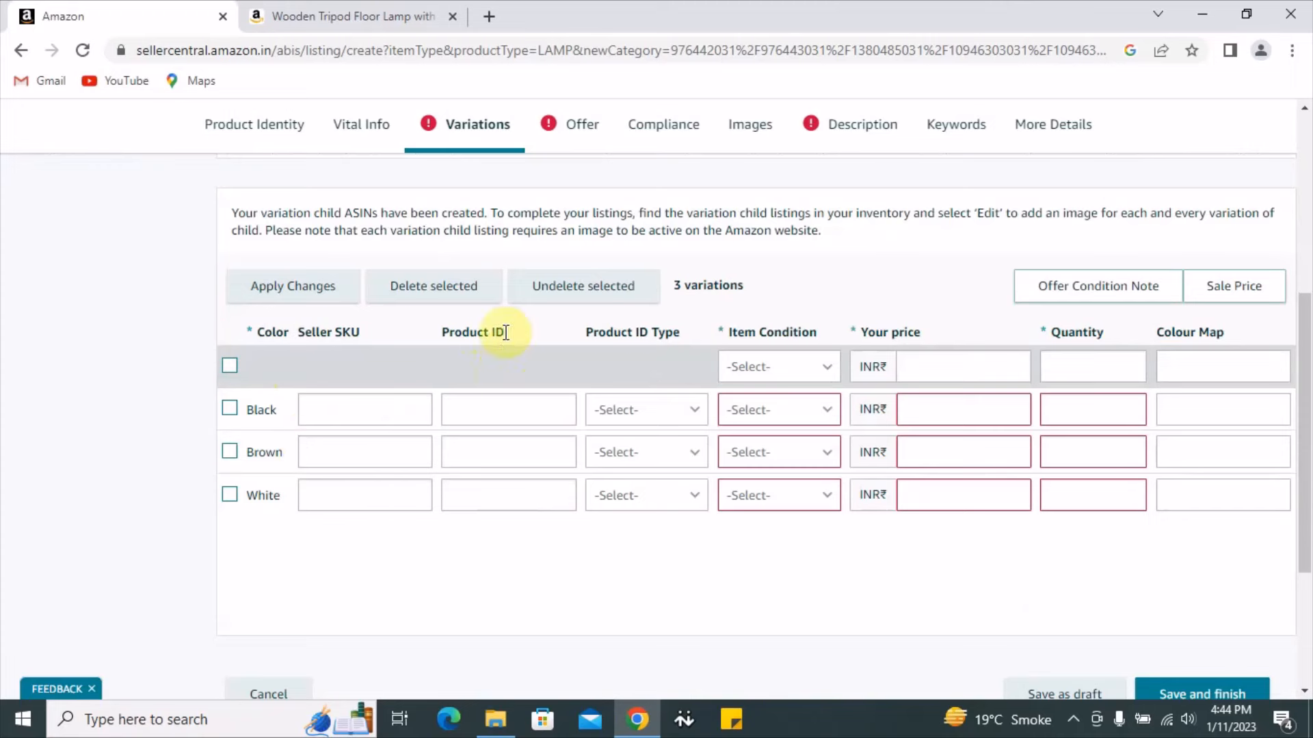
# Step: Examine the Product ID and Product ID Type fields of the color variants
pyautogui.click(507, 407)
pyautogui.click(506, 454)
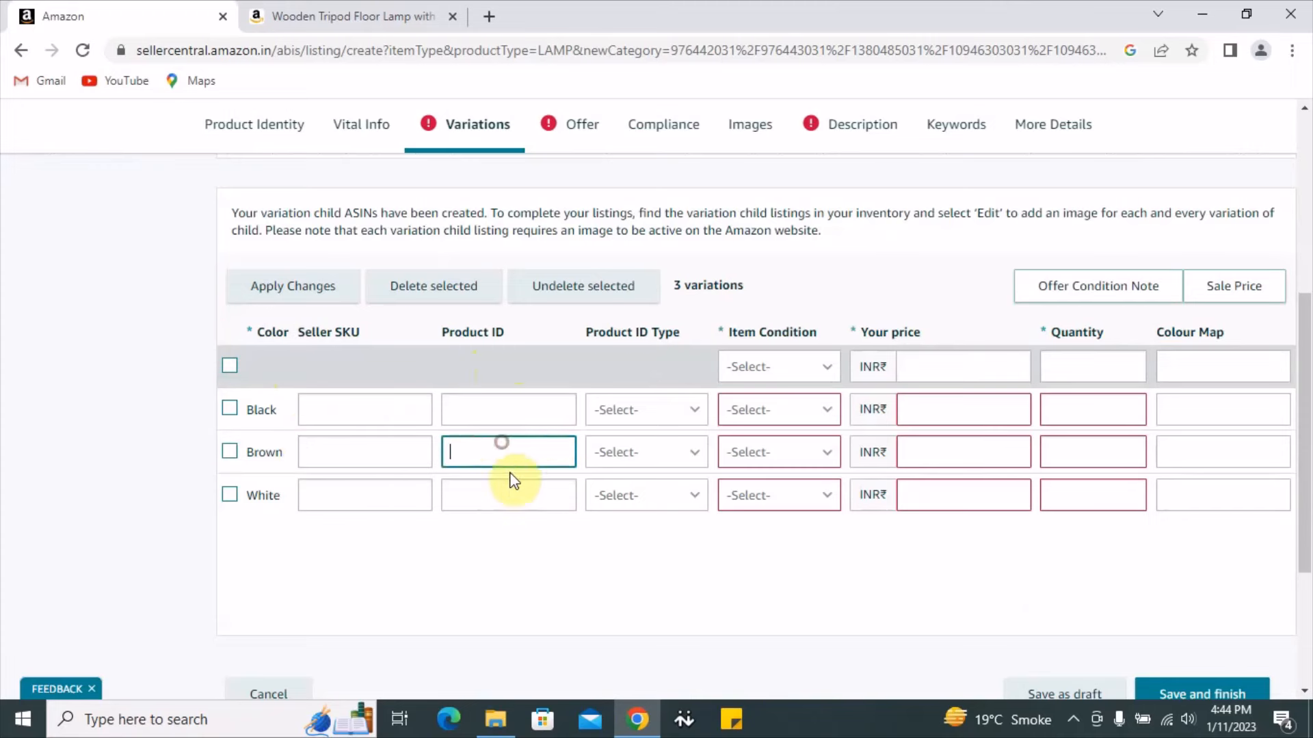
pyautogui.click(507, 494)
pyautogui.click(603, 327)
pyautogui.click(366, 410)
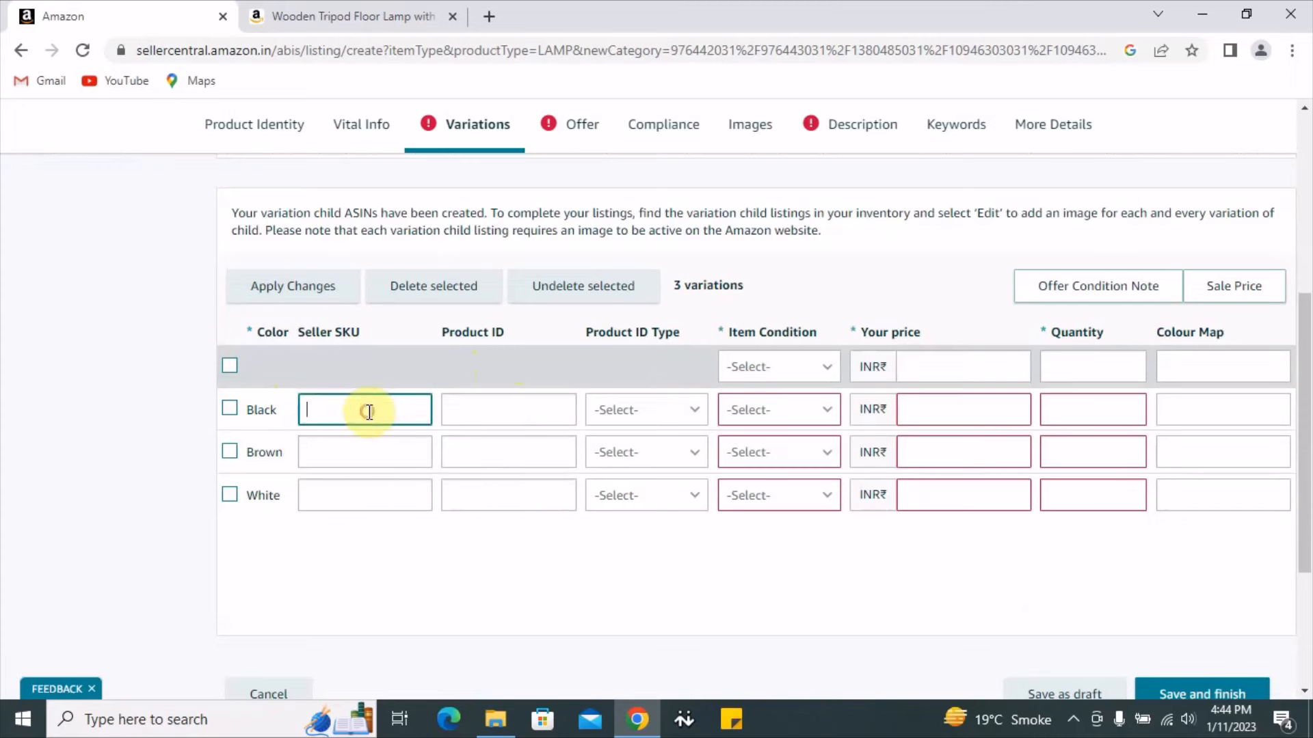
pyautogui.click(498, 410)
pyautogui.moveTo(603, 331); pyautogui.dragTo(677, 335)
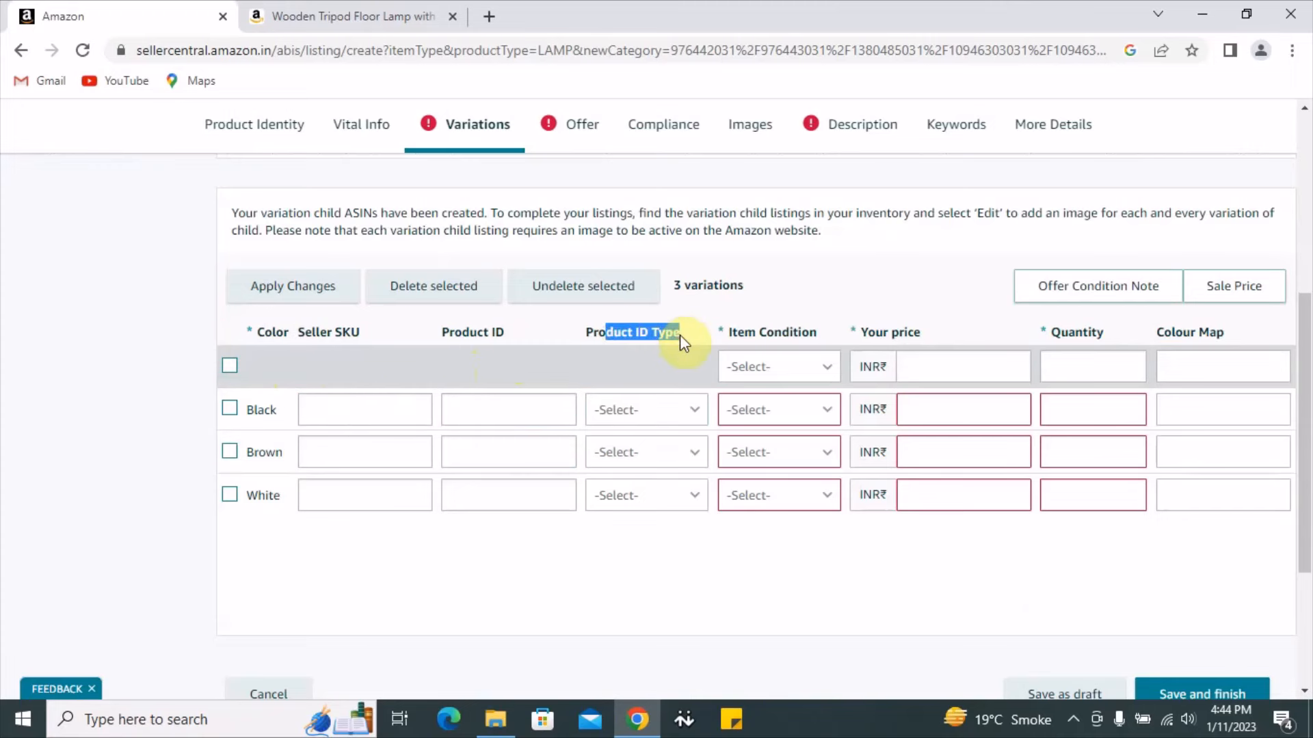
pyautogui.click(666, 378)
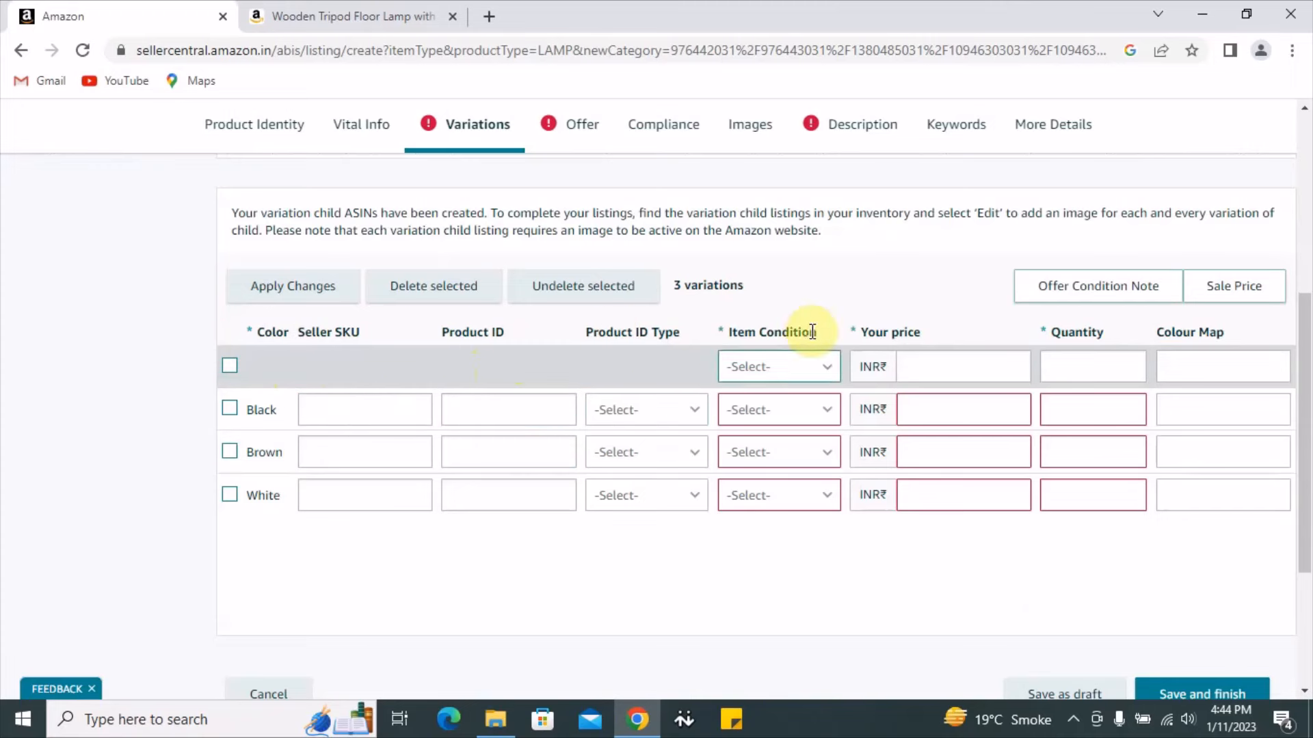
# Step: Set the shared row above the variants to item condition New, price 2500 INR and quantity 10
pyautogui.click(802, 370)
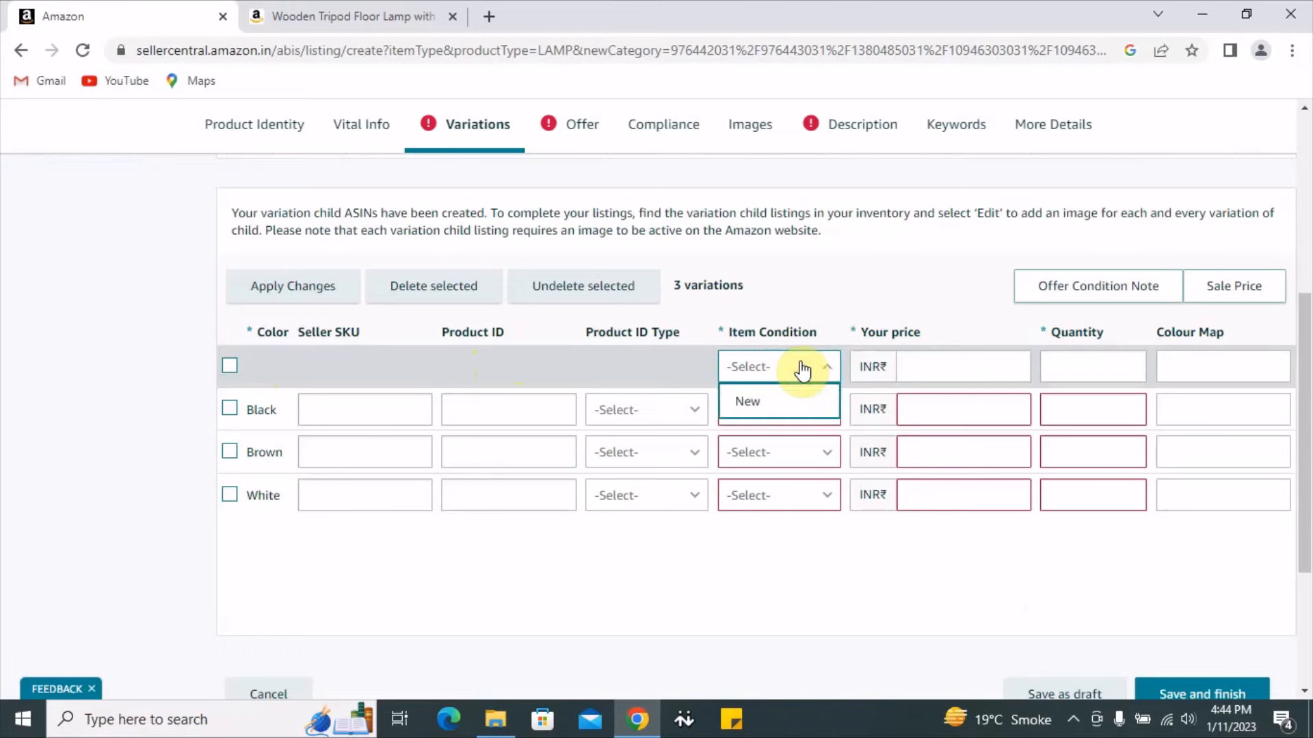
pyautogui.click(786, 404)
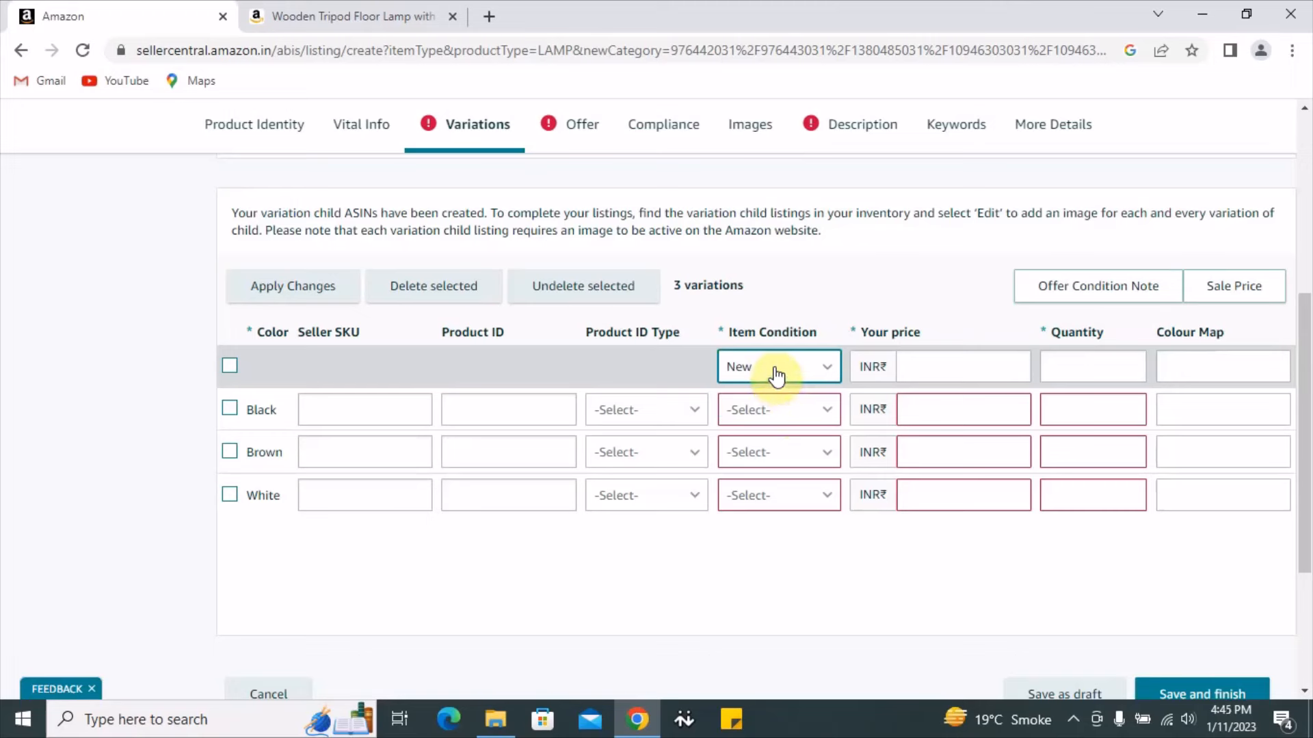
pyautogui.click(933, 366)
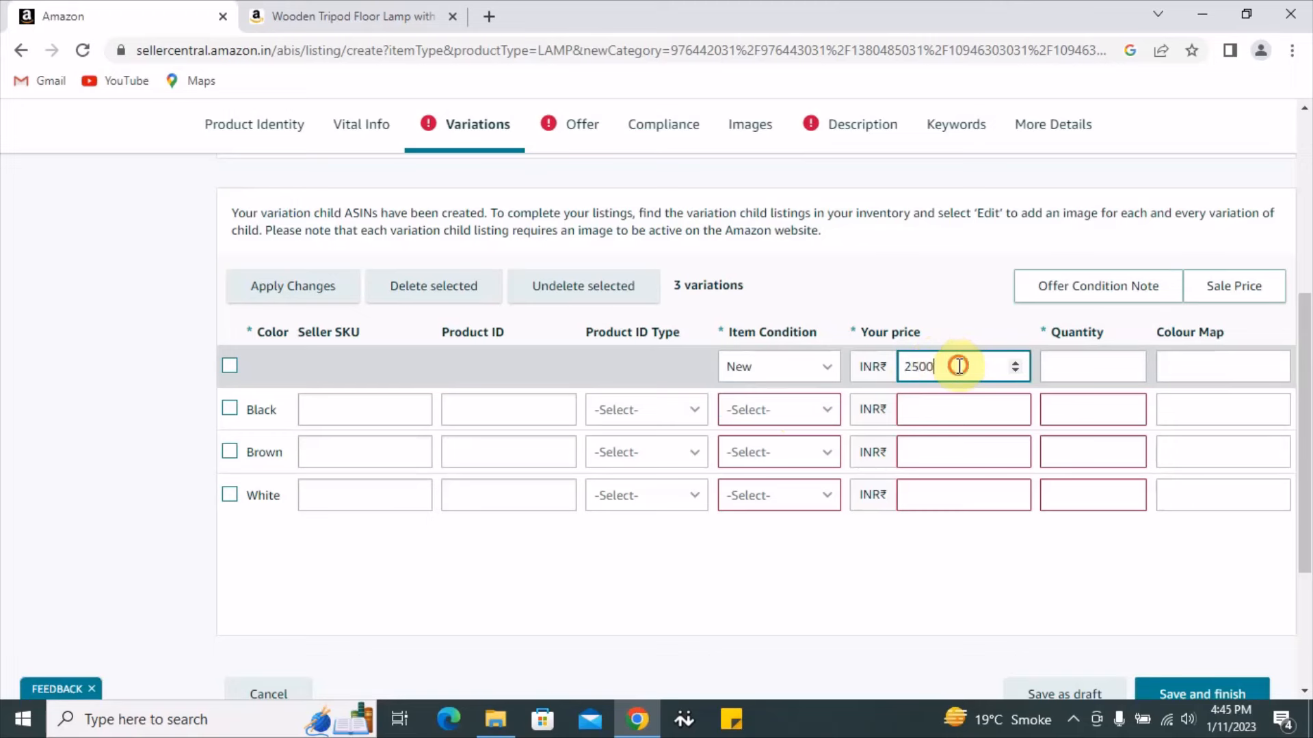
pyautogui.moveTo(967, 366); pyautogui.dragTo(905, 374)
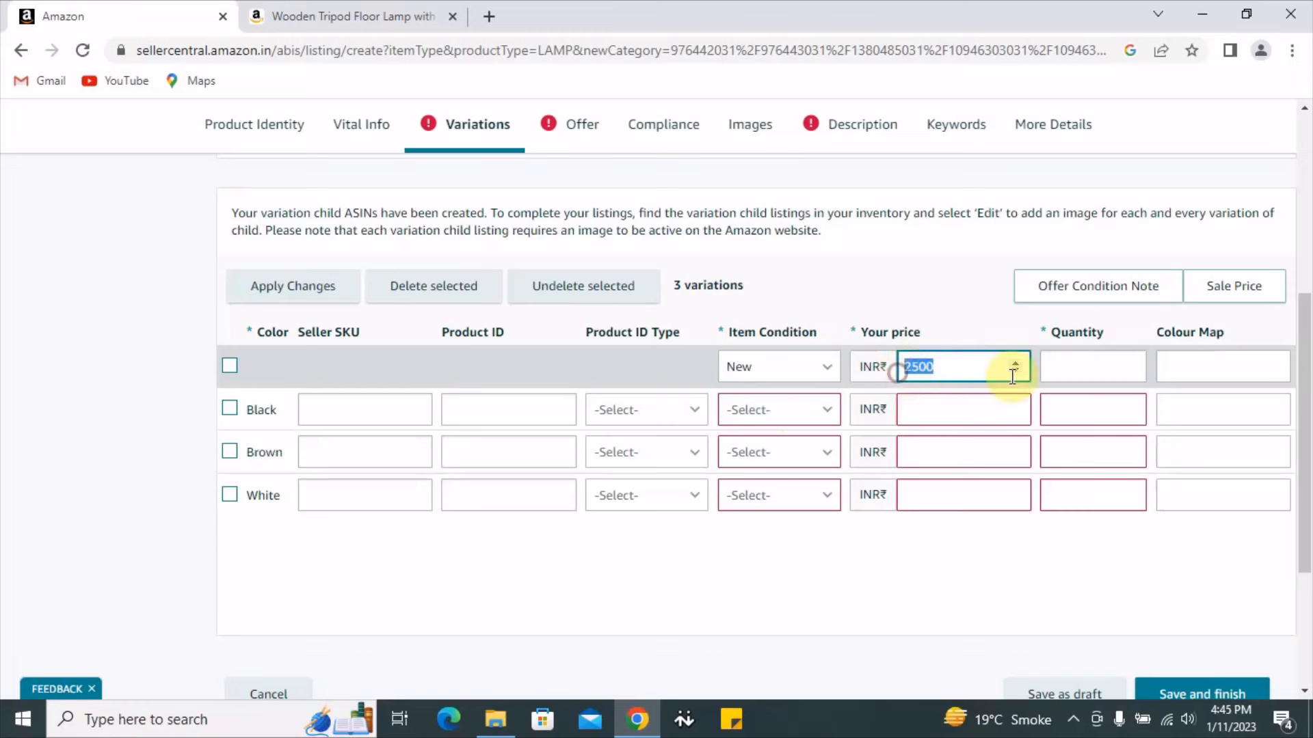
pyautogui.click(937, 366)
pyautogui.click(1090, 369)
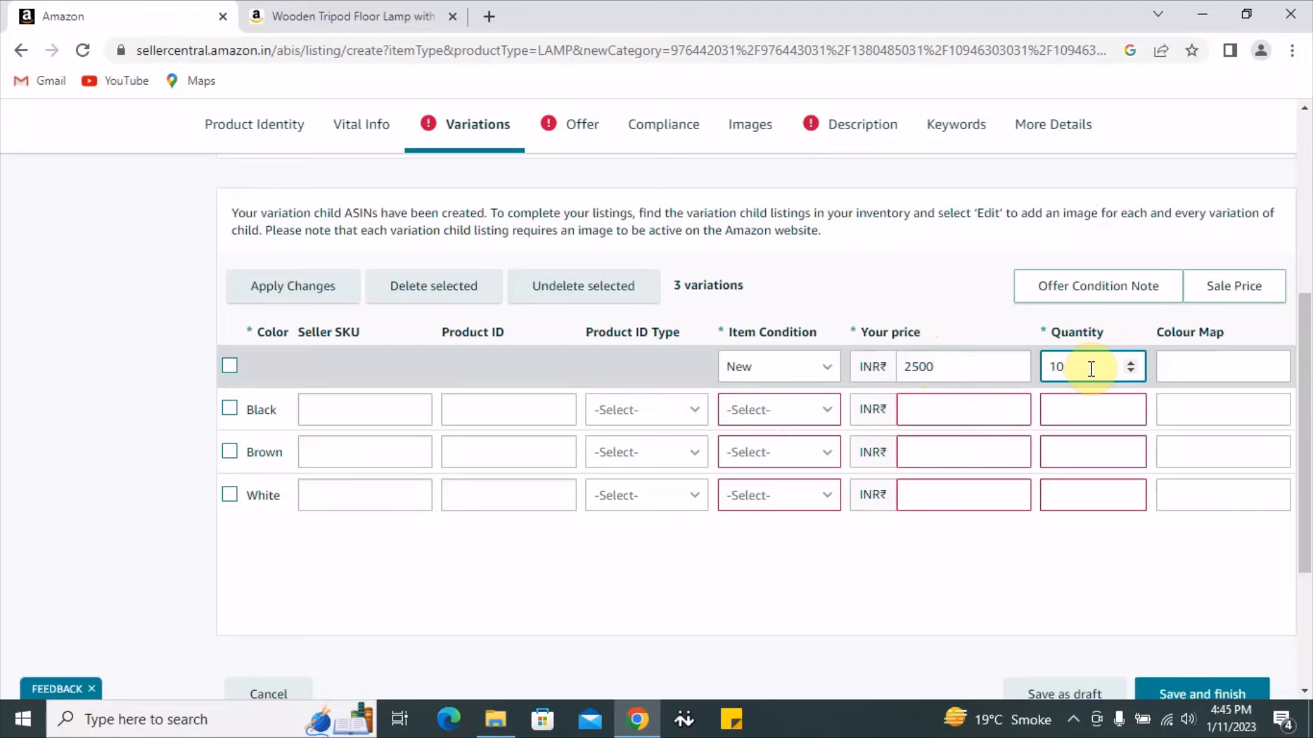
# Step: Leave the shared Colour Map empty and apply the shared row's condition, price and quantity to all color variants
pyautogui.click(1229, 370)
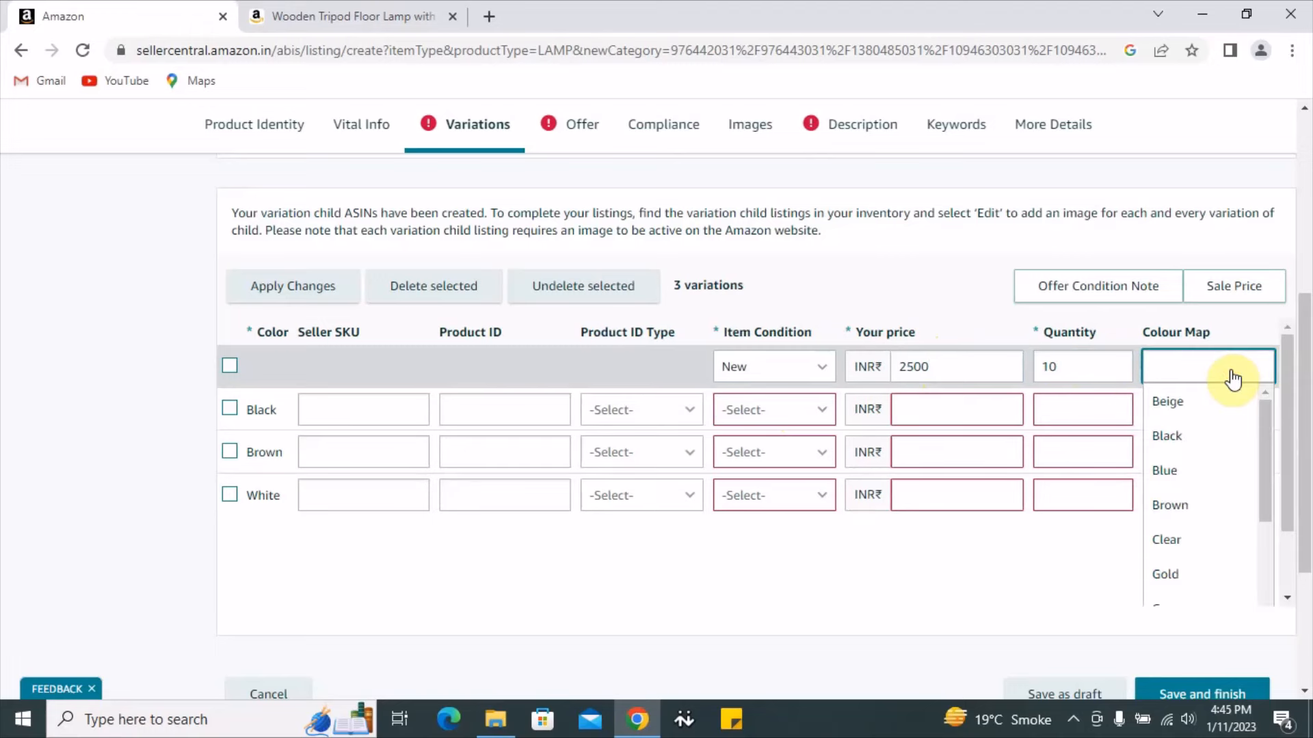
pyautogui.click(1049, 528)
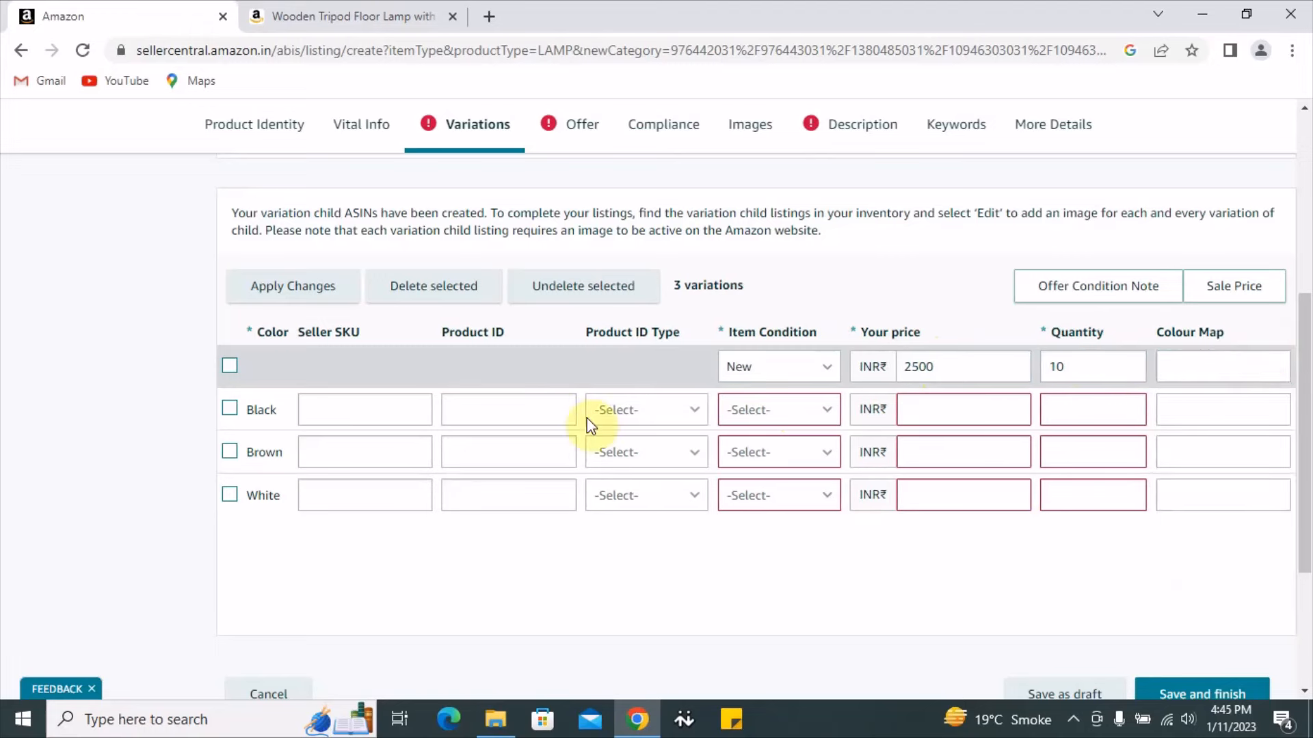
pyautogui.doubleClick(263, 409)
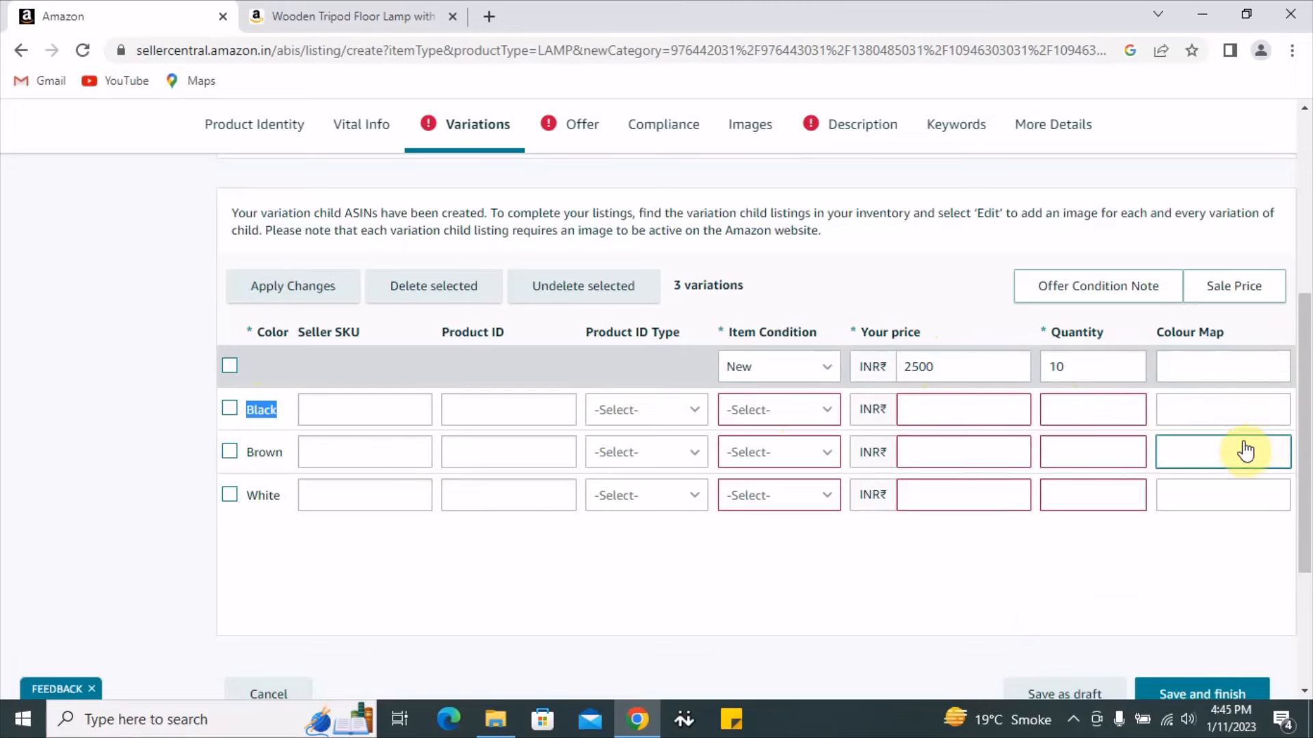
pyautogui.click(622, 646)
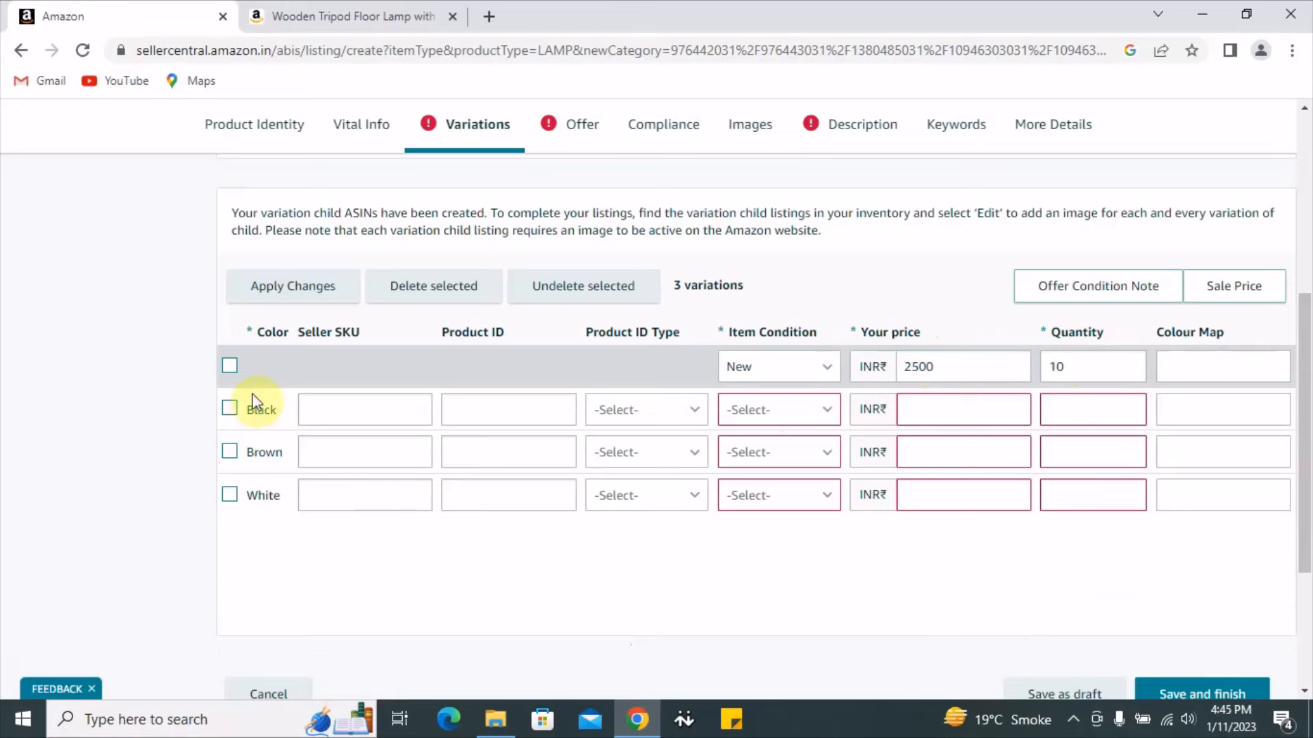
pyautogui.click(229, 366)
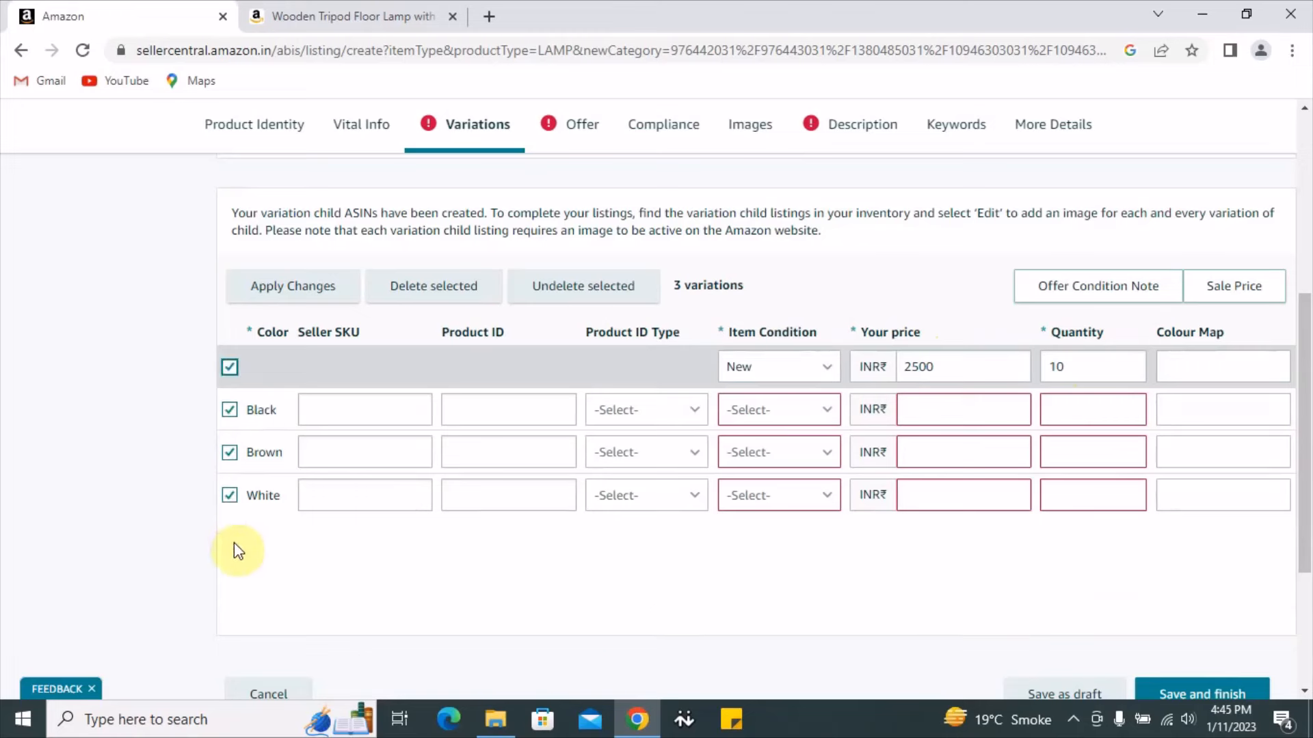
pyautogui.click(299, 288)
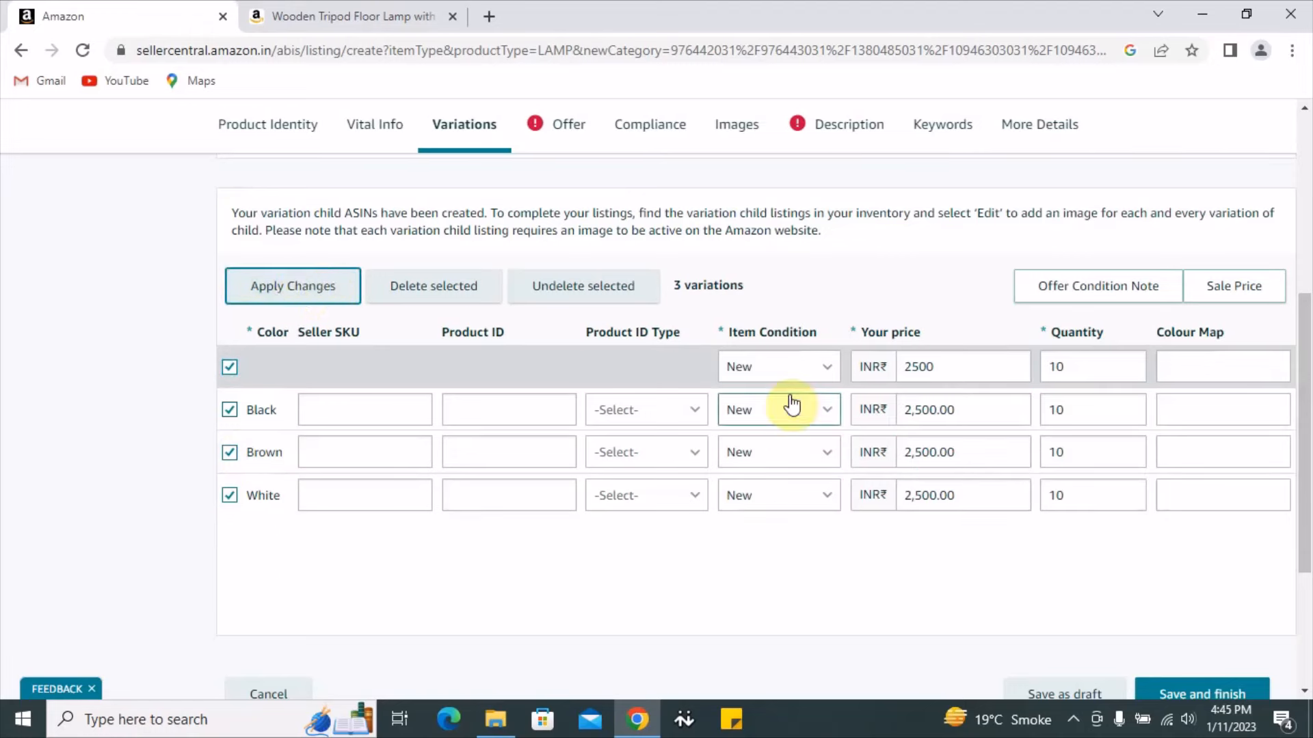
# Step: Compare the price and quantity in the shared row with those of the Black, Brown and White variants
pyautogui.click(982, 366)
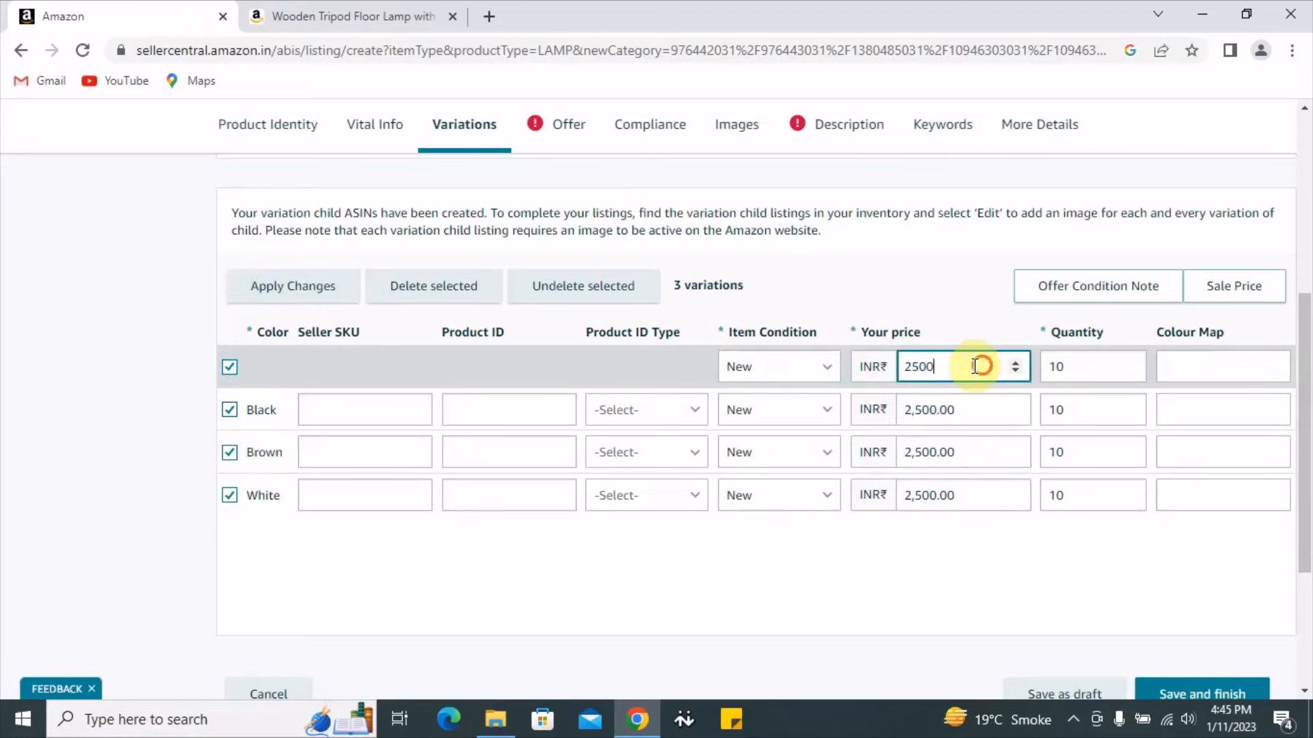
pyautogui.click(1109, 368)
pyautogui.click(917, 369)
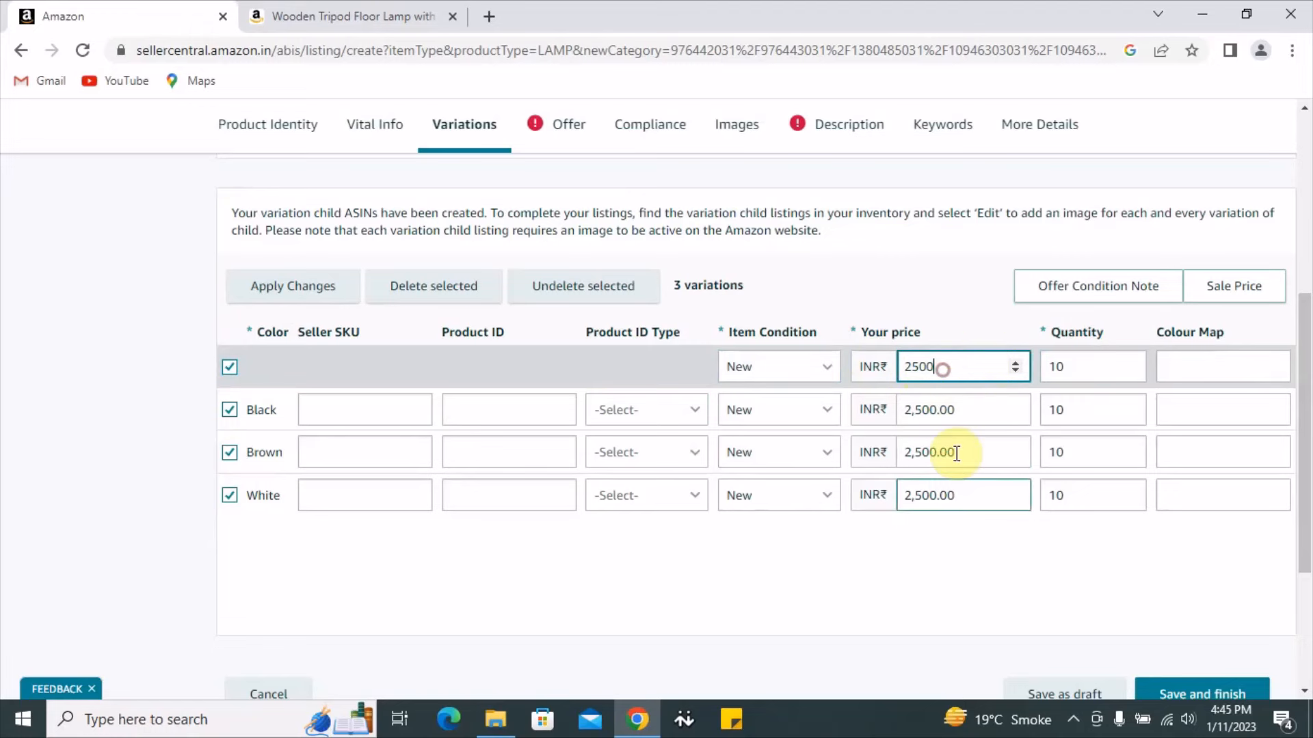
pyautogui.moveTo(1092, 338); pyautogui.dragTo(1097, 506)
pyautogui.click(1068, 589)
pyautogui.moveTo(966, 390); pyautogui.dragTo(967, 489)
pyautogui.click(957, 579)
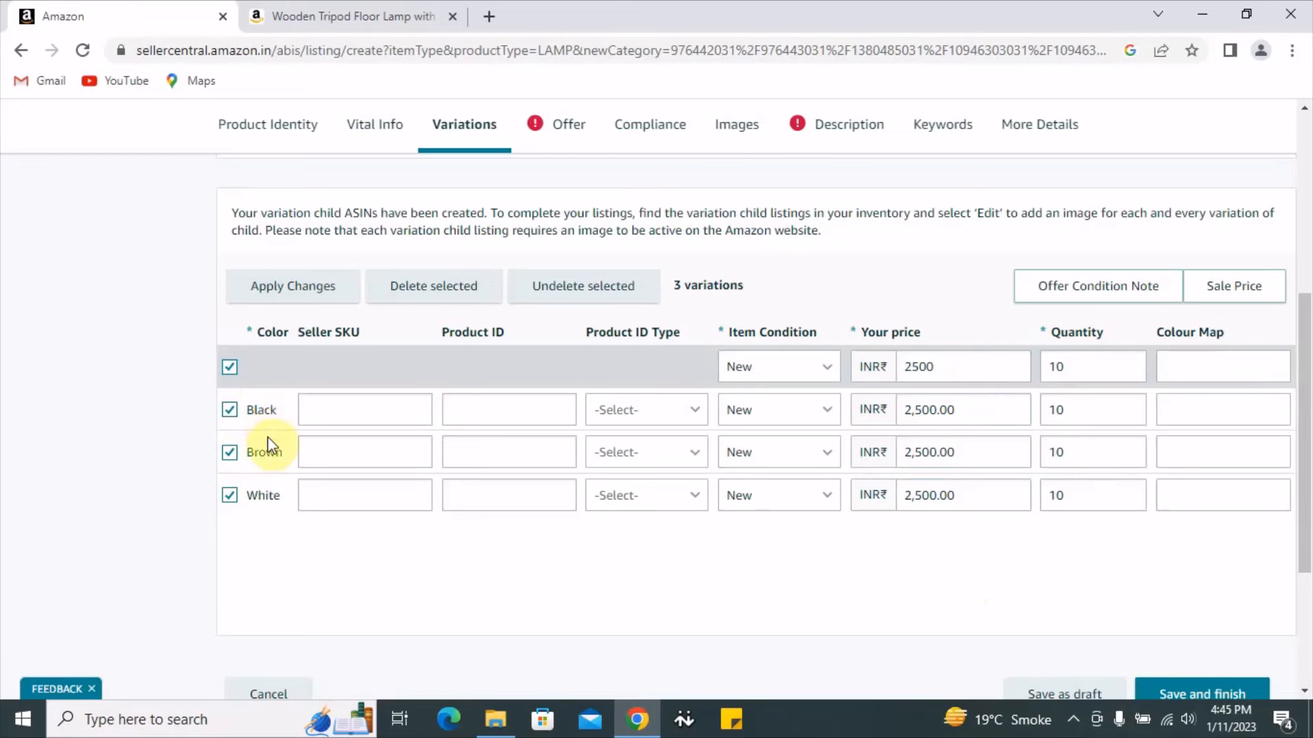
pyautogui.doubleClick(262, 411)
pyautogui.click(985, 409)
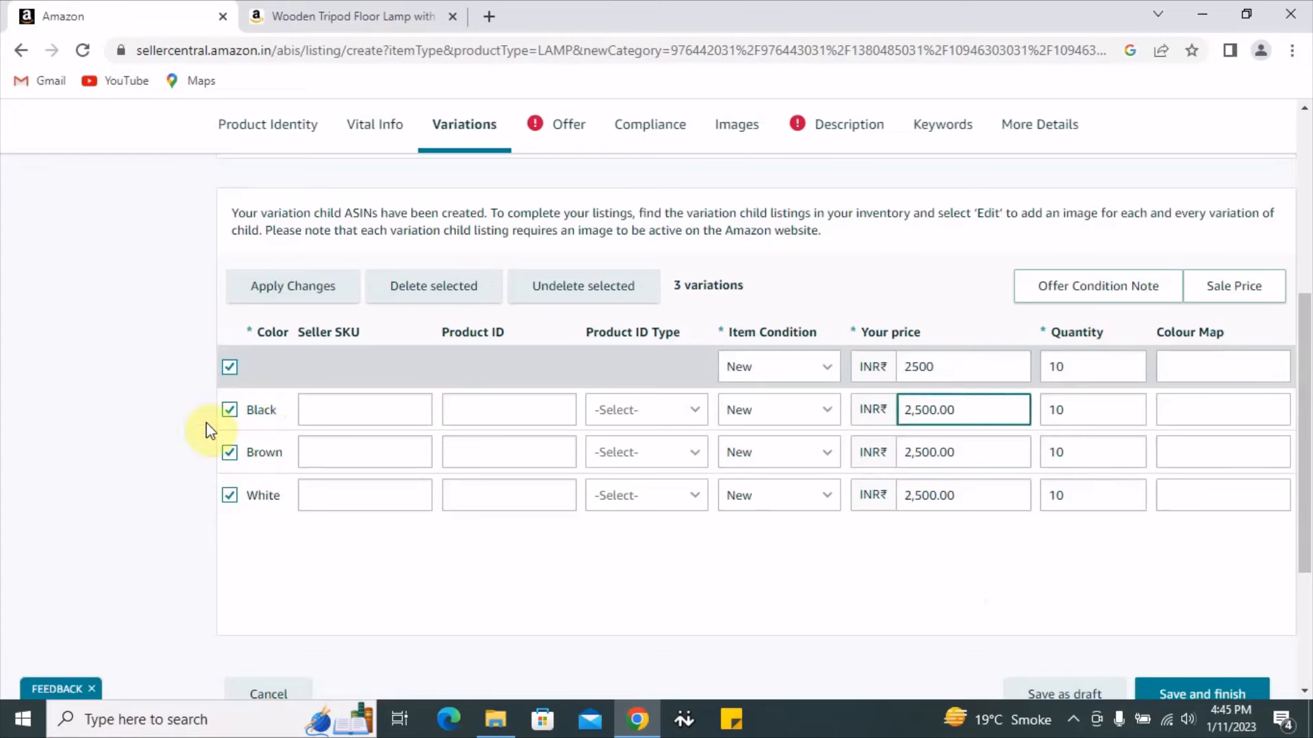
# Step: Clear the shared price and quantity and apply the empty values to all color variants
pyautogui.doubleClick(947, 366)
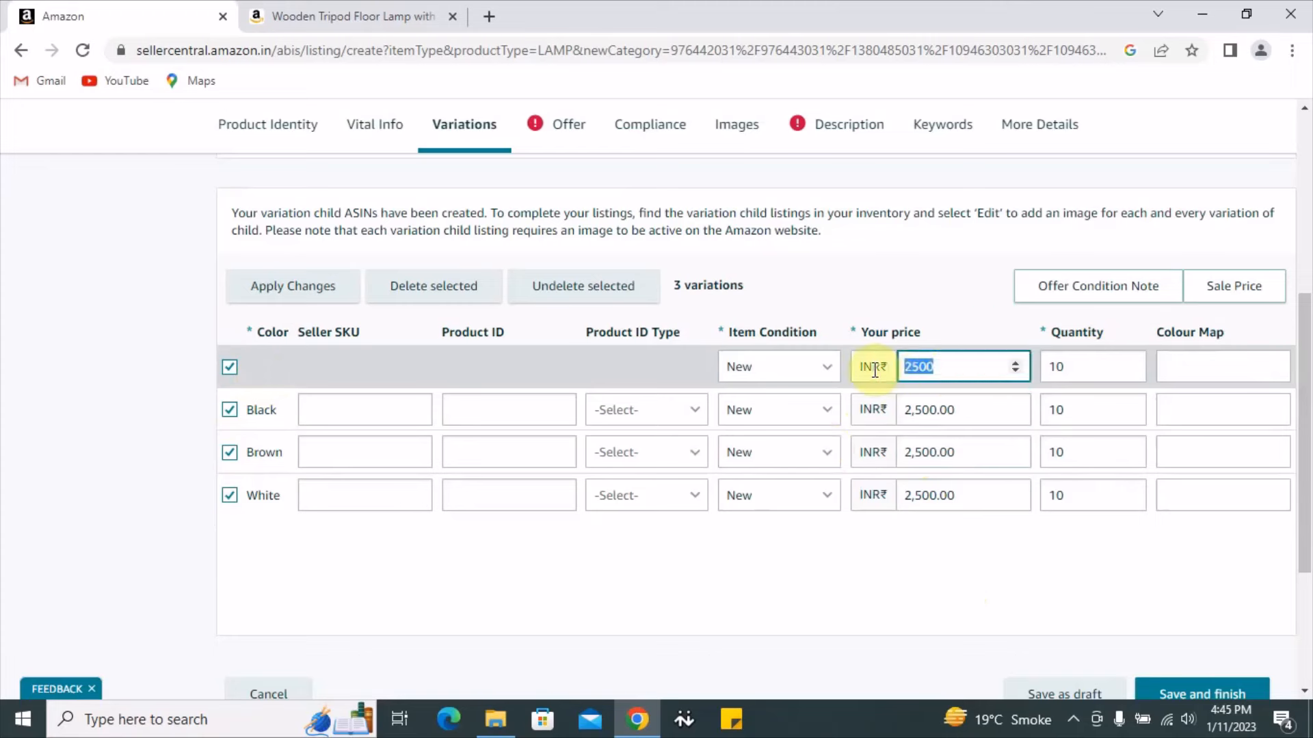
pyautogui.press('BackSpace')
pyautogui.doubleClick(1066, 366)
pyautogui.press('BackSpace')
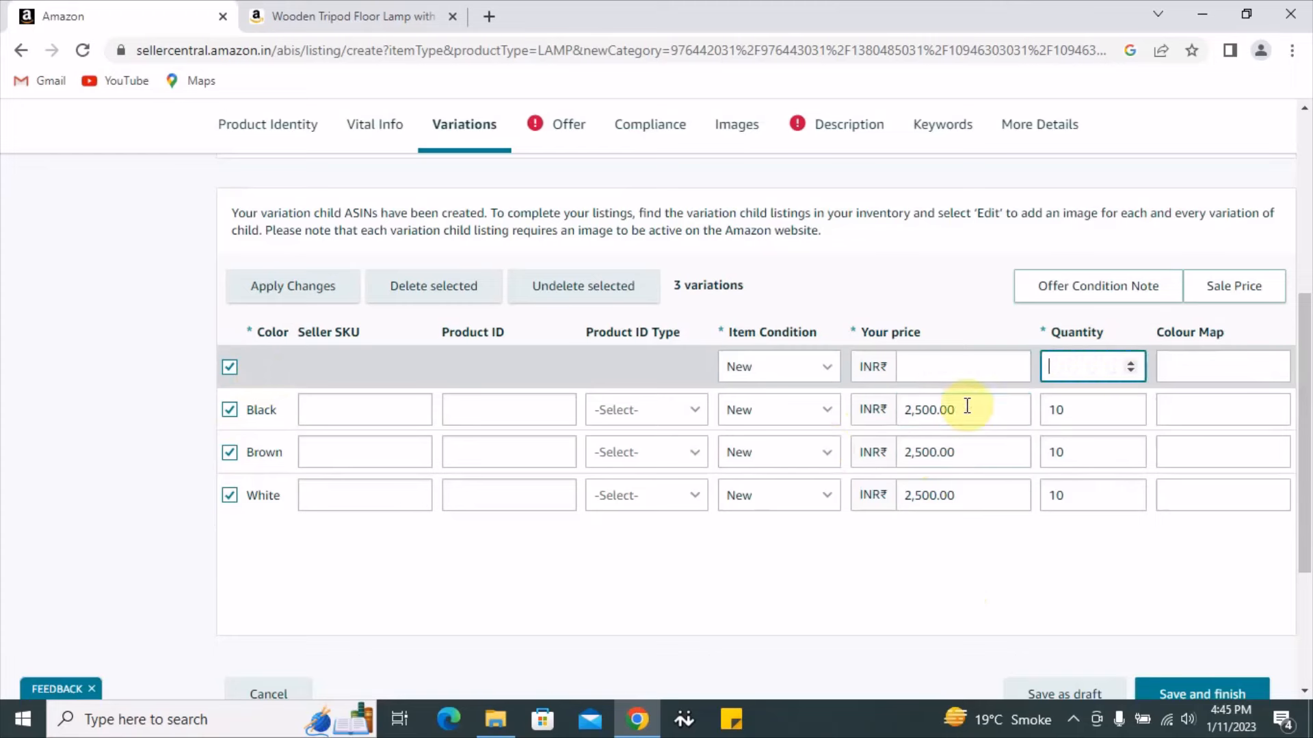
pyautogui.click(294, 286)
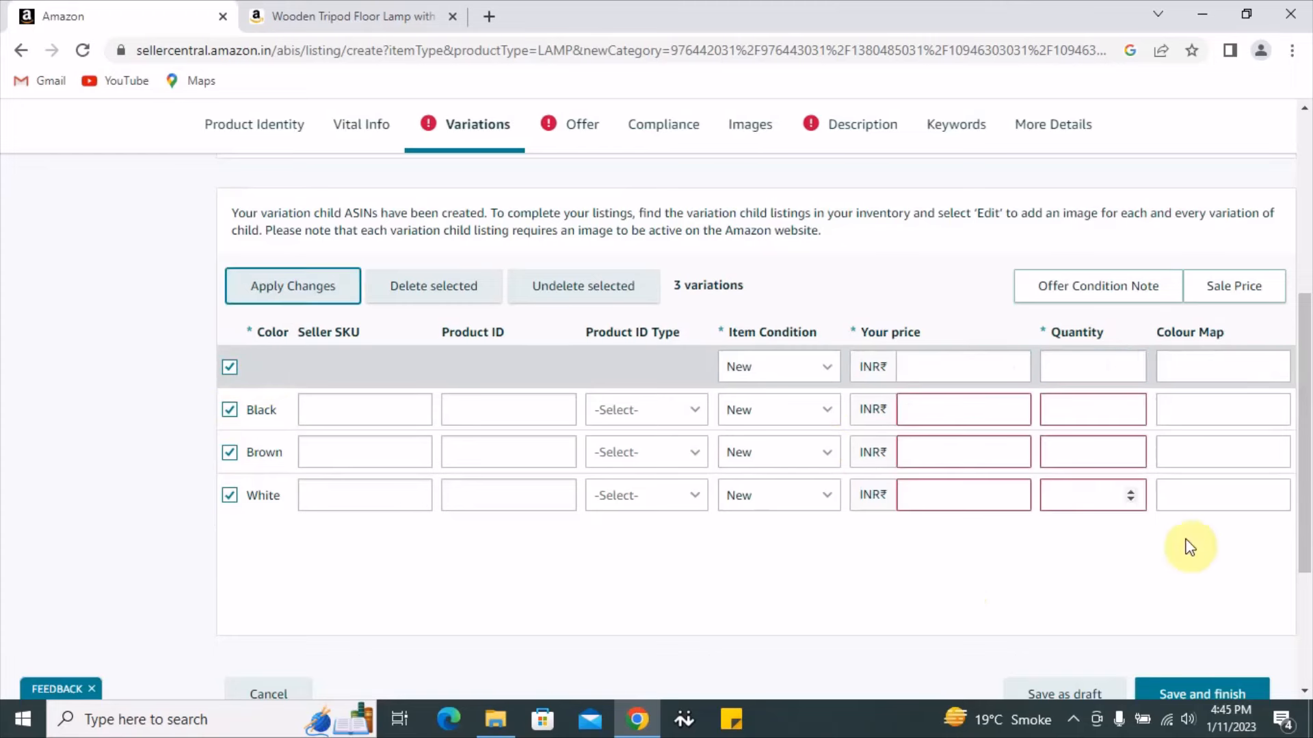
# Step: Set the individual prices to 2500 INR for Black, 3000 INR for Brown and 3500 INR for White
pyautogui.click(924, 409)
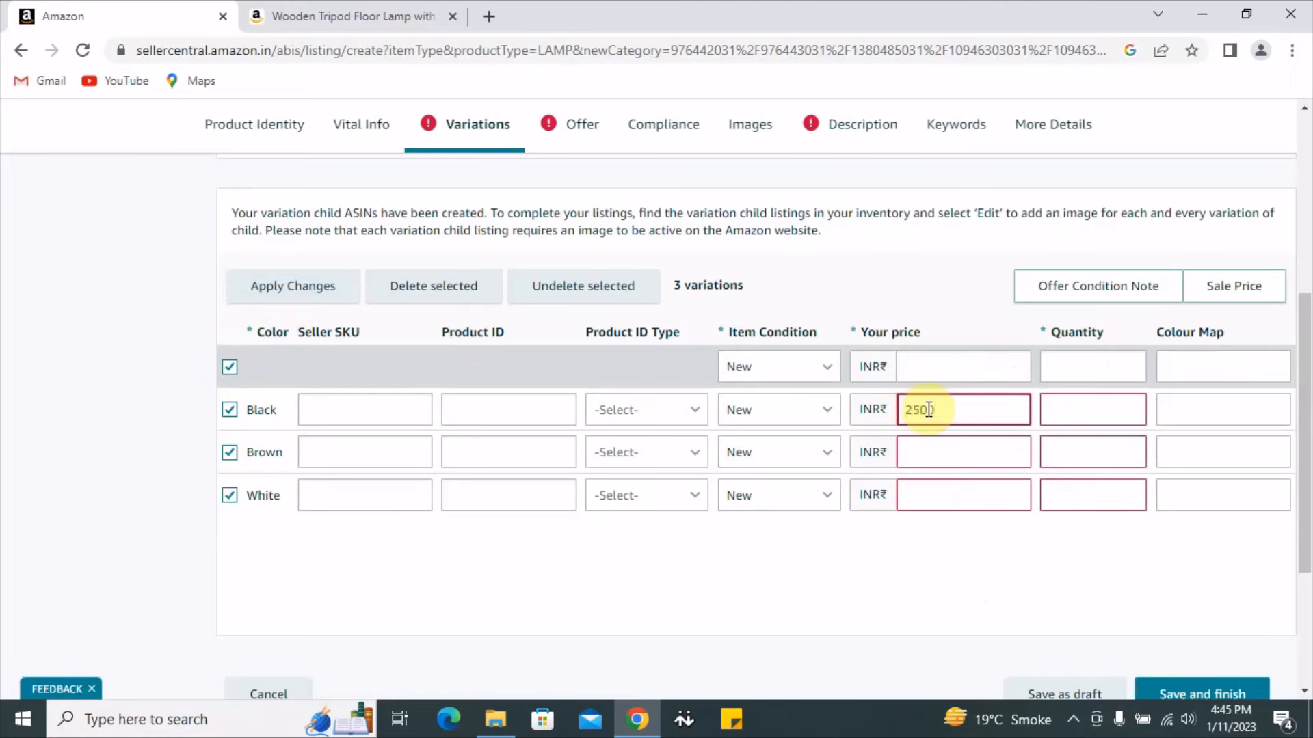
pyautogui.write('2500')
pyautogui.click(985, 445)
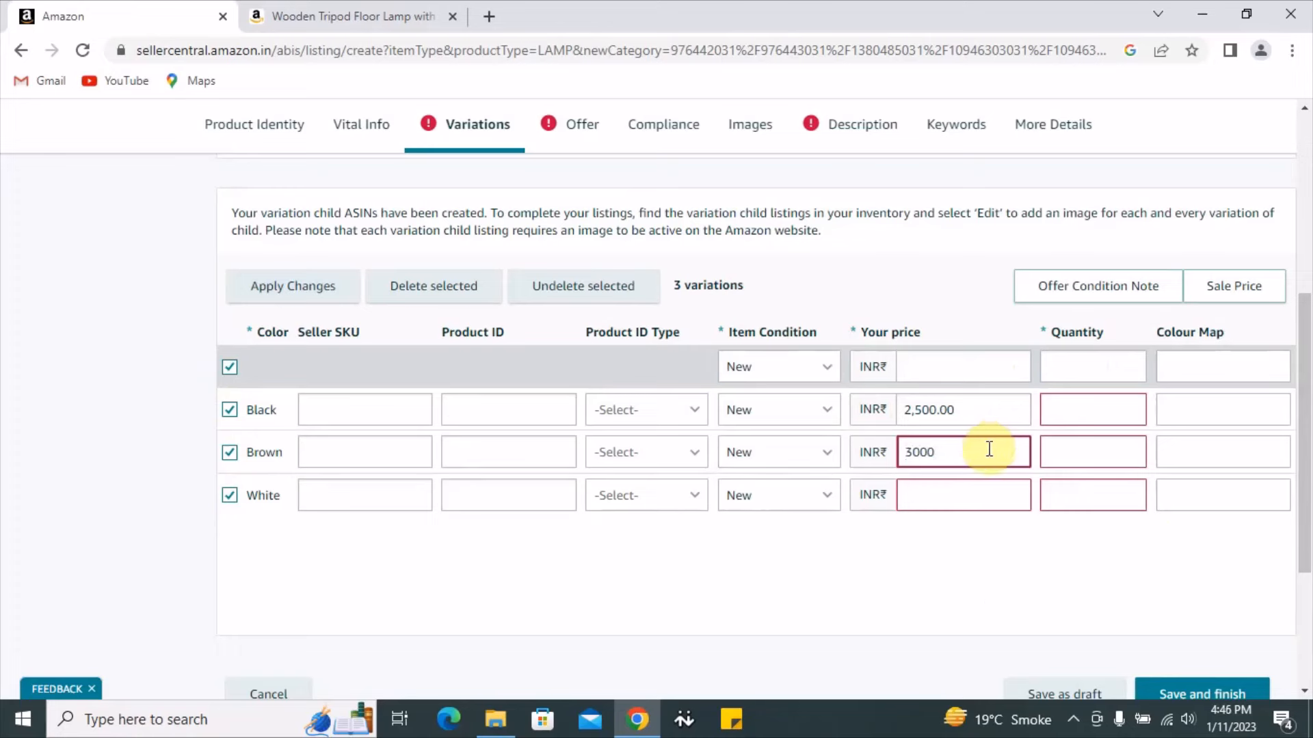
pyautogui.click(984, 499)
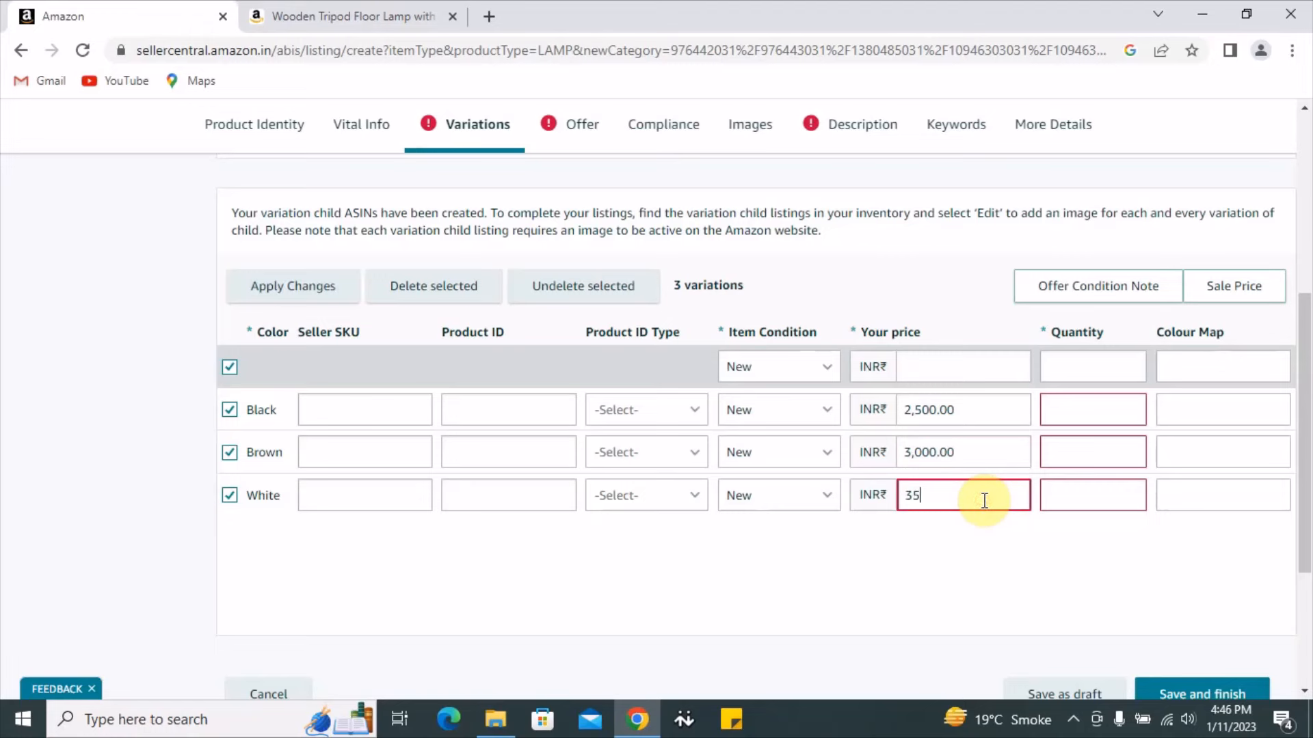
pyautogui.click(996, 548)
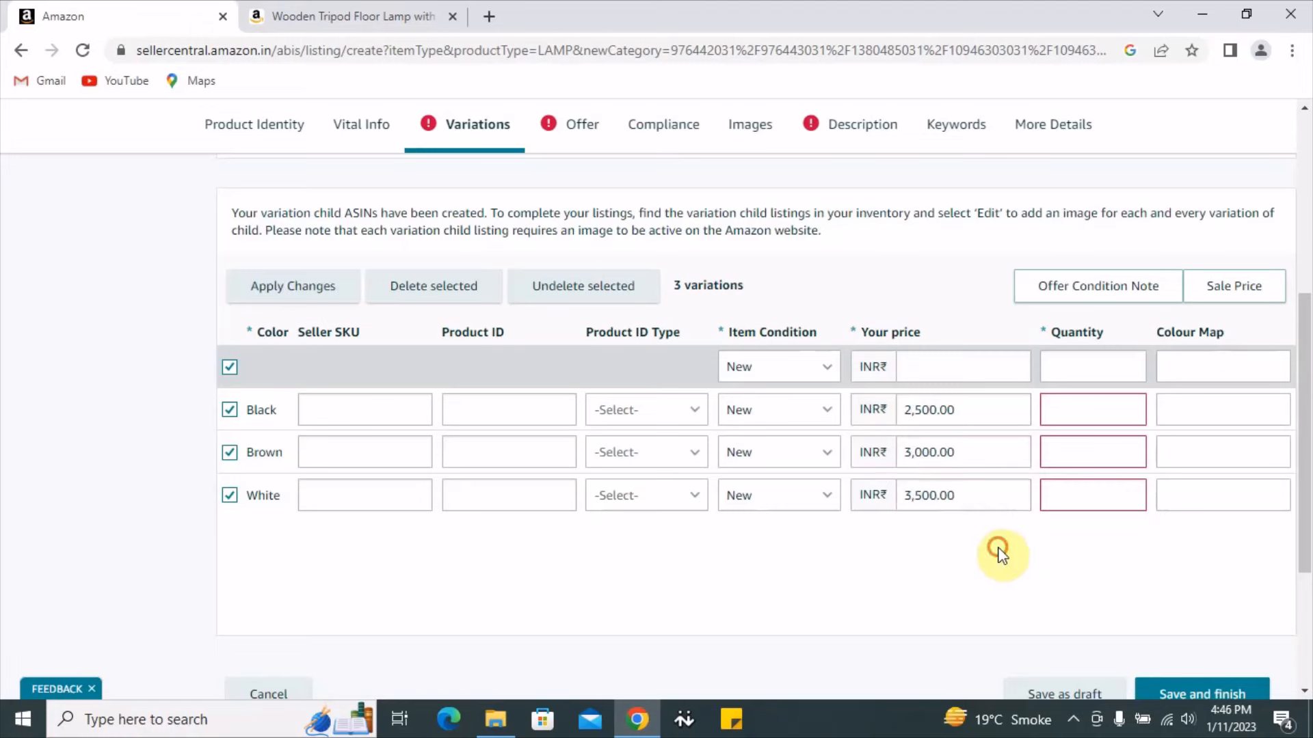
# Step: Set the individual quantities to 10 for Black, 8 for Brown and 5 for White
pyautogui.click(1005, 410)
pyautogui.click(1022, 627)
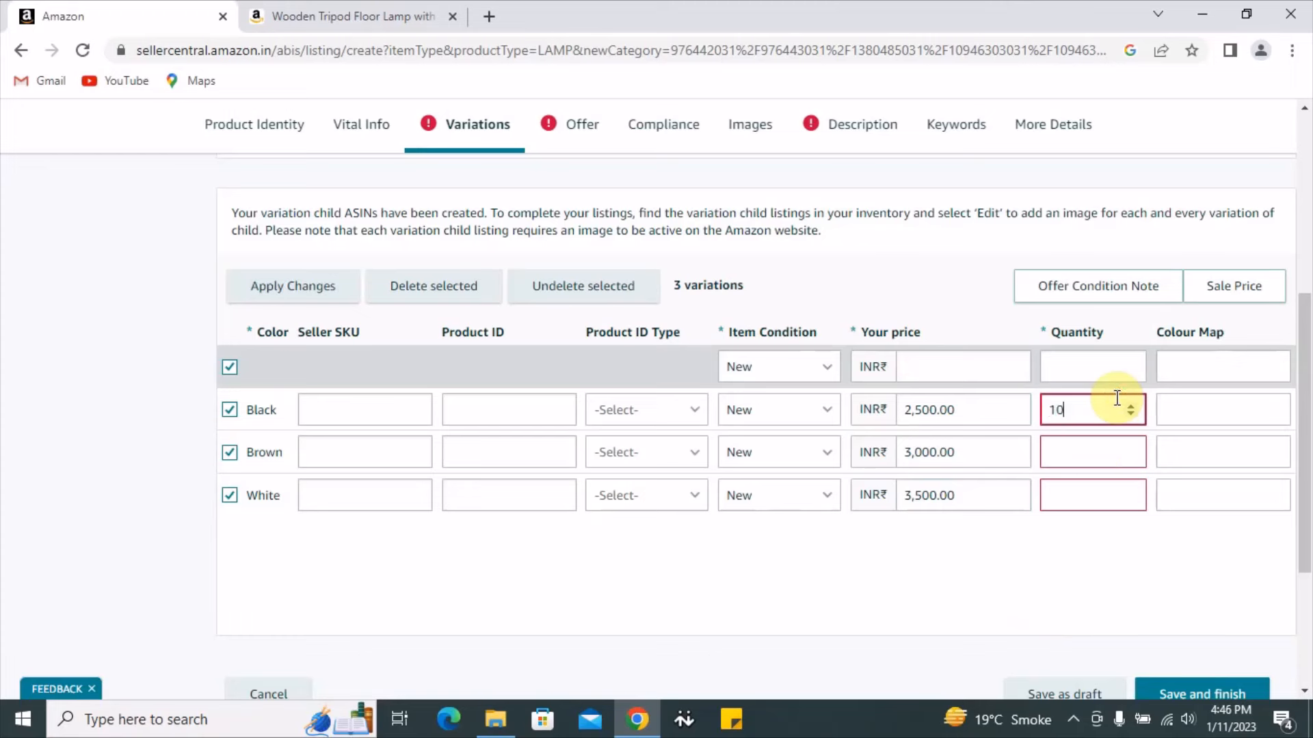
pyautogui.click(1093, 453)
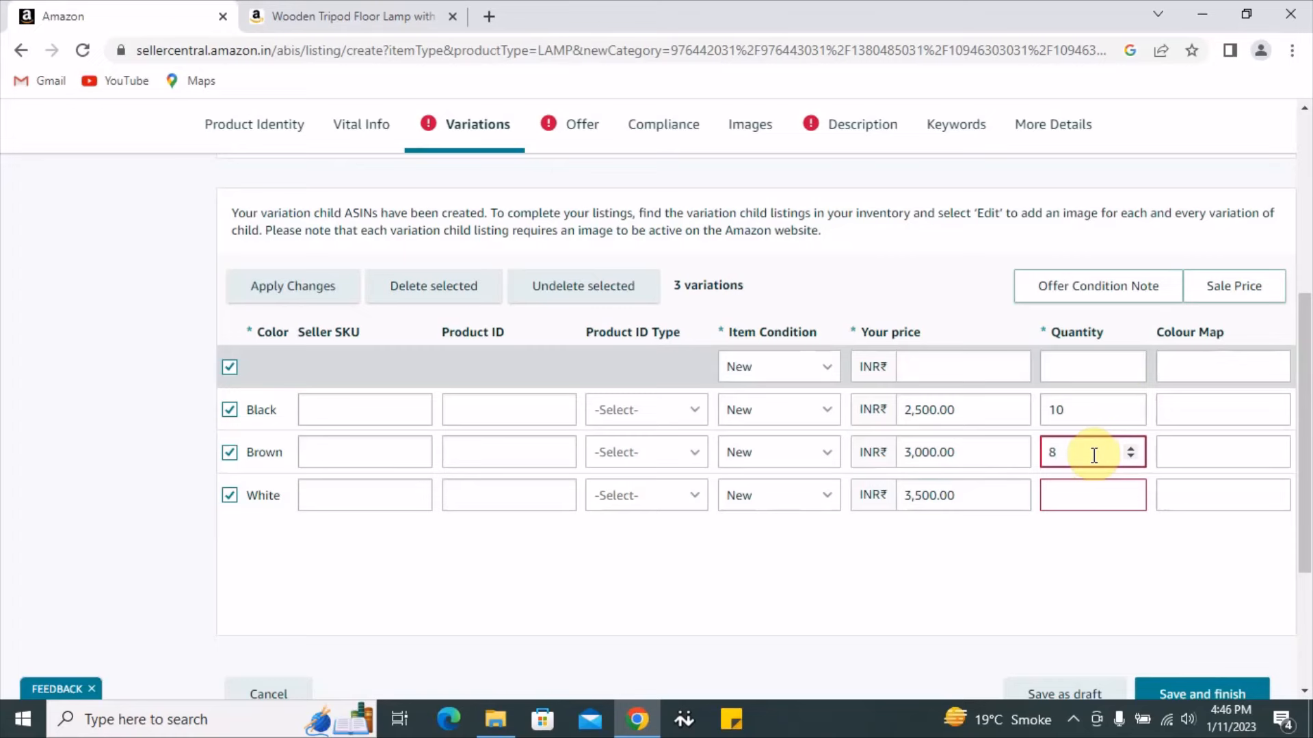
pyautogui.click(1097, 493)
pyautogui.write('5')
pyautogui.click(1050, 581)
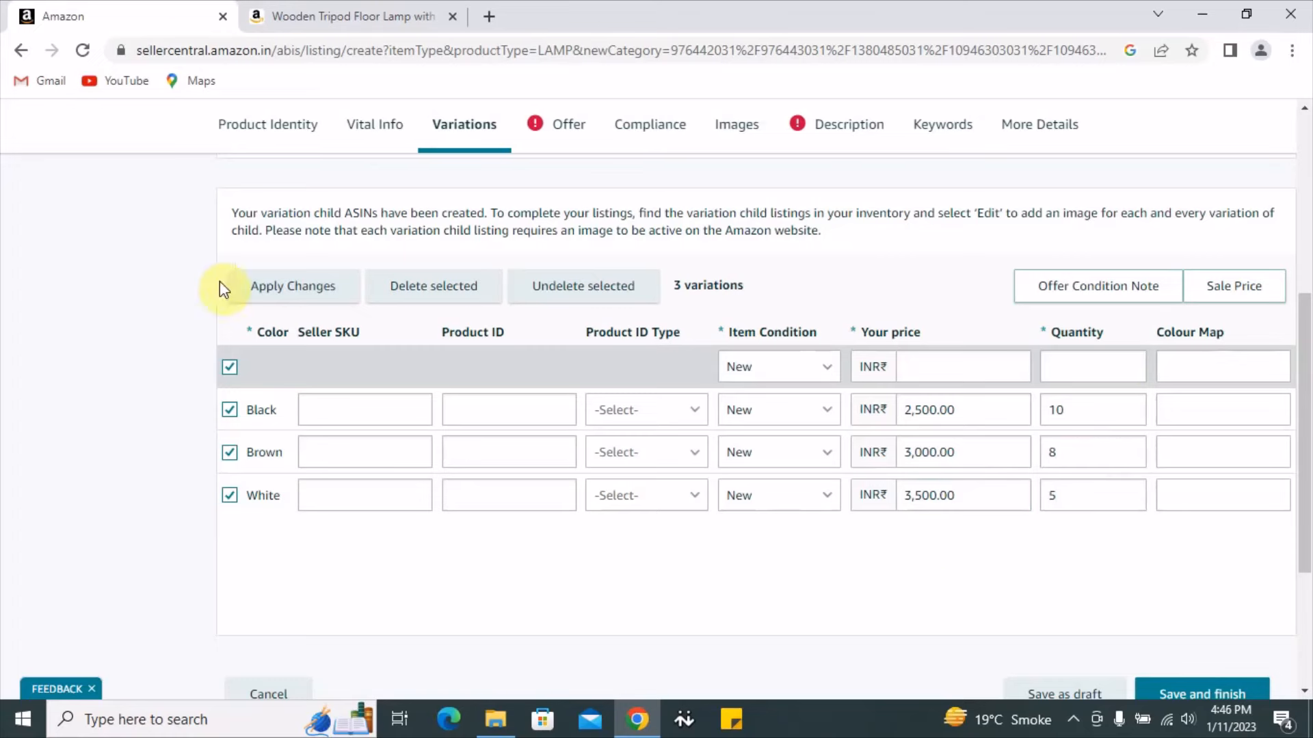
# Step: Open the Offer section of the listing
pyautogui.scroll(3, 931, 439)
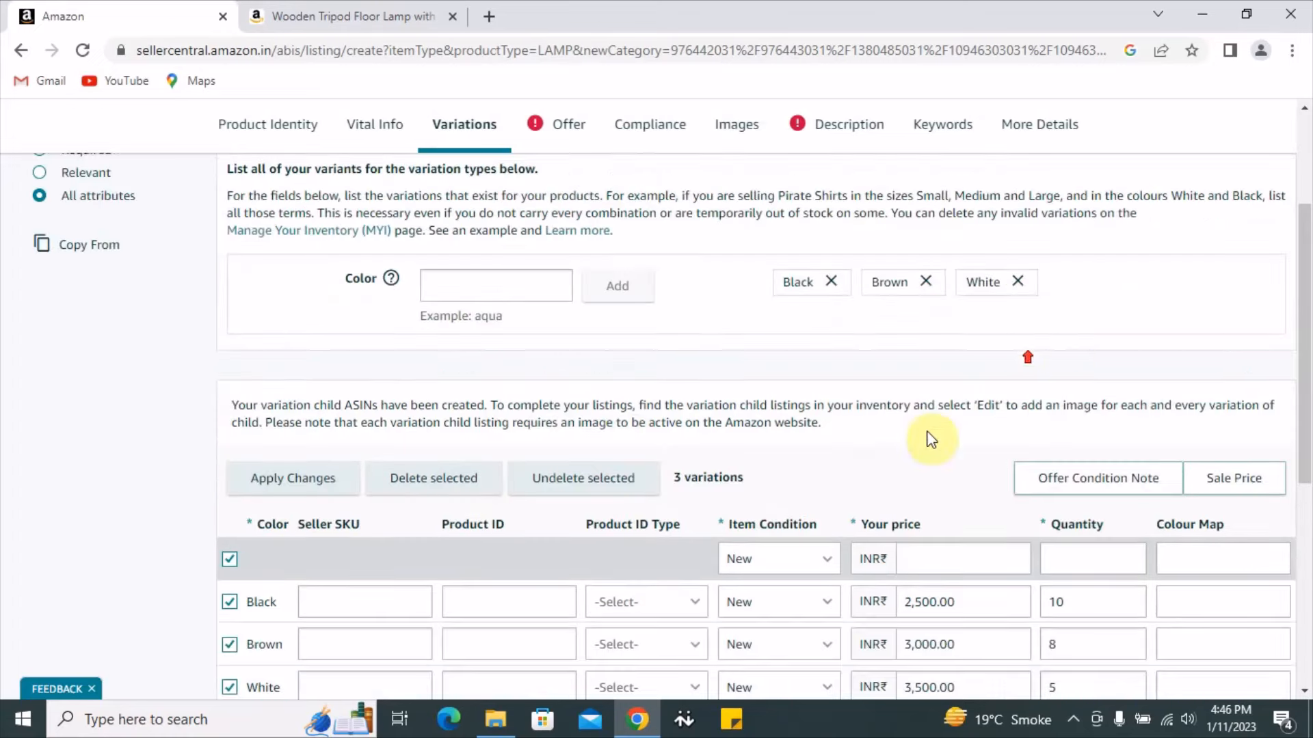
pyautogui.scroll(3, 498, 301)
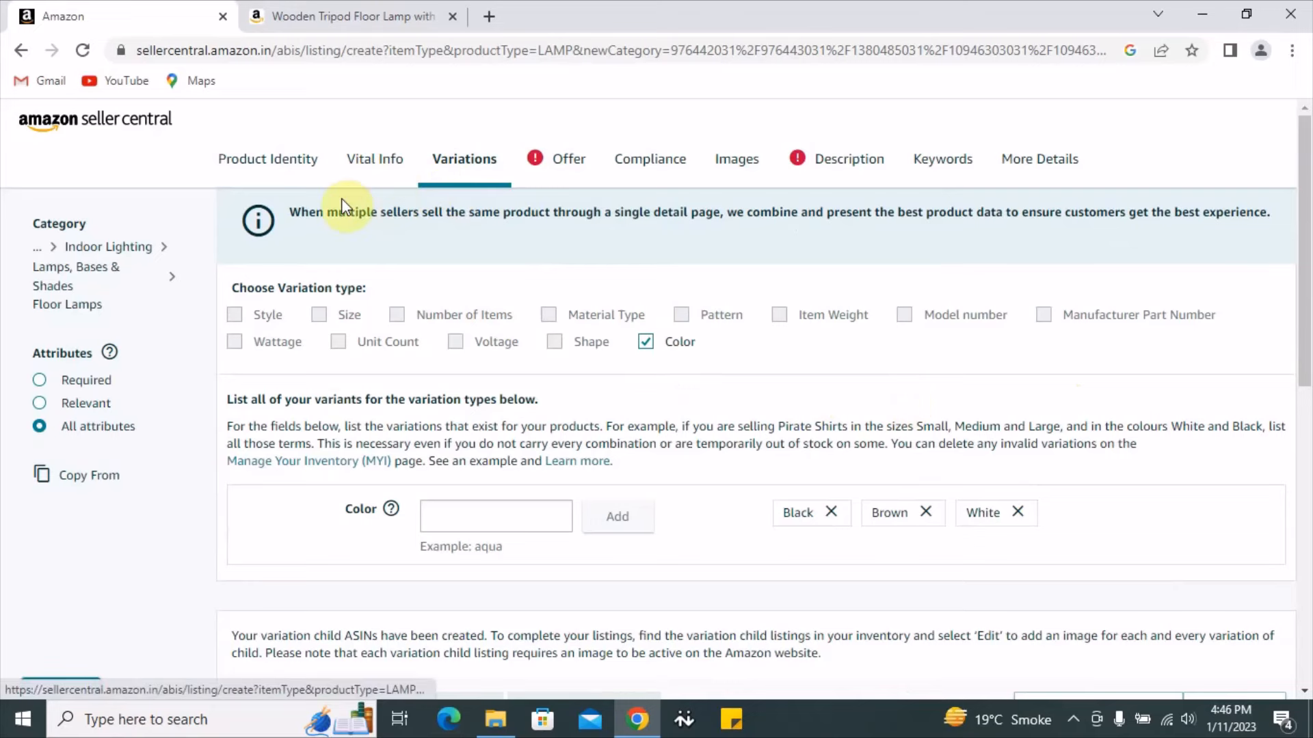
pyautogui.click(580, 160)
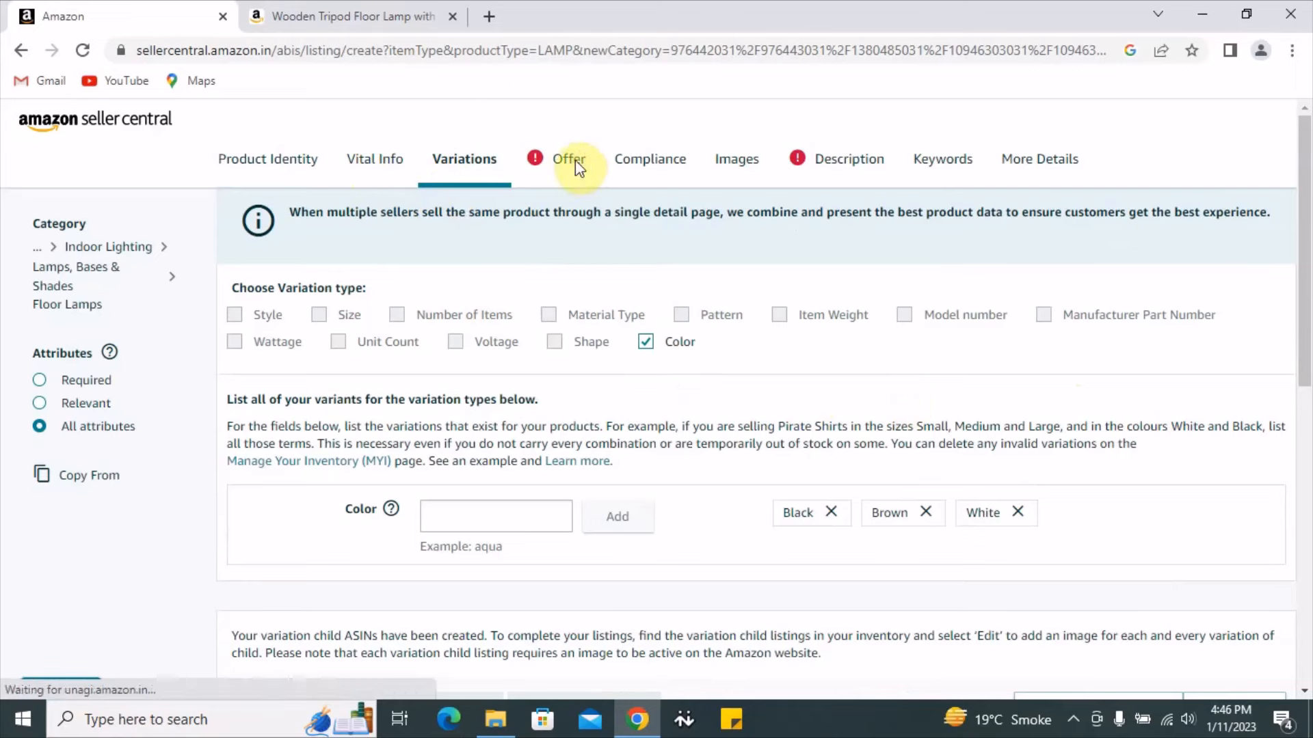
# Step: Examine the fields of the Offer section, from the list price down to the fulfillment channel
pyautogui.scroll(-5, 715, 328)
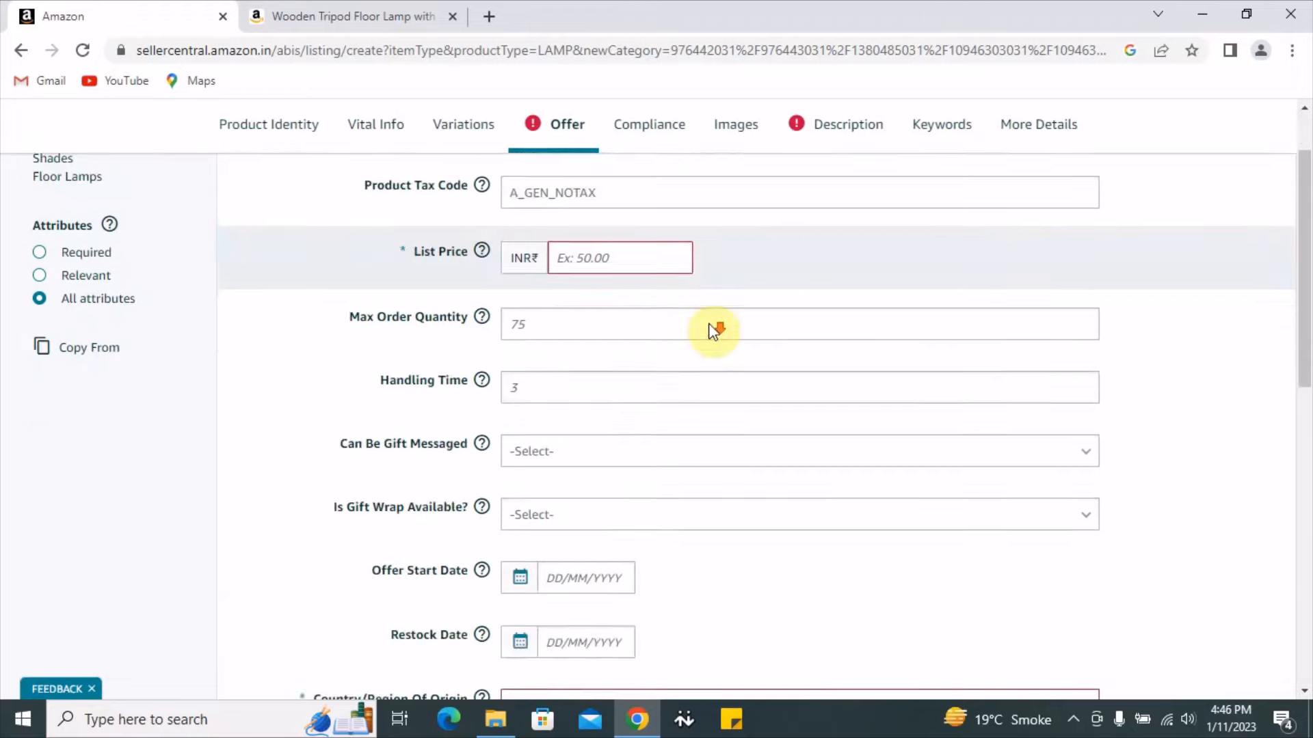
pyautogui.scroll(-5, 677, 328)
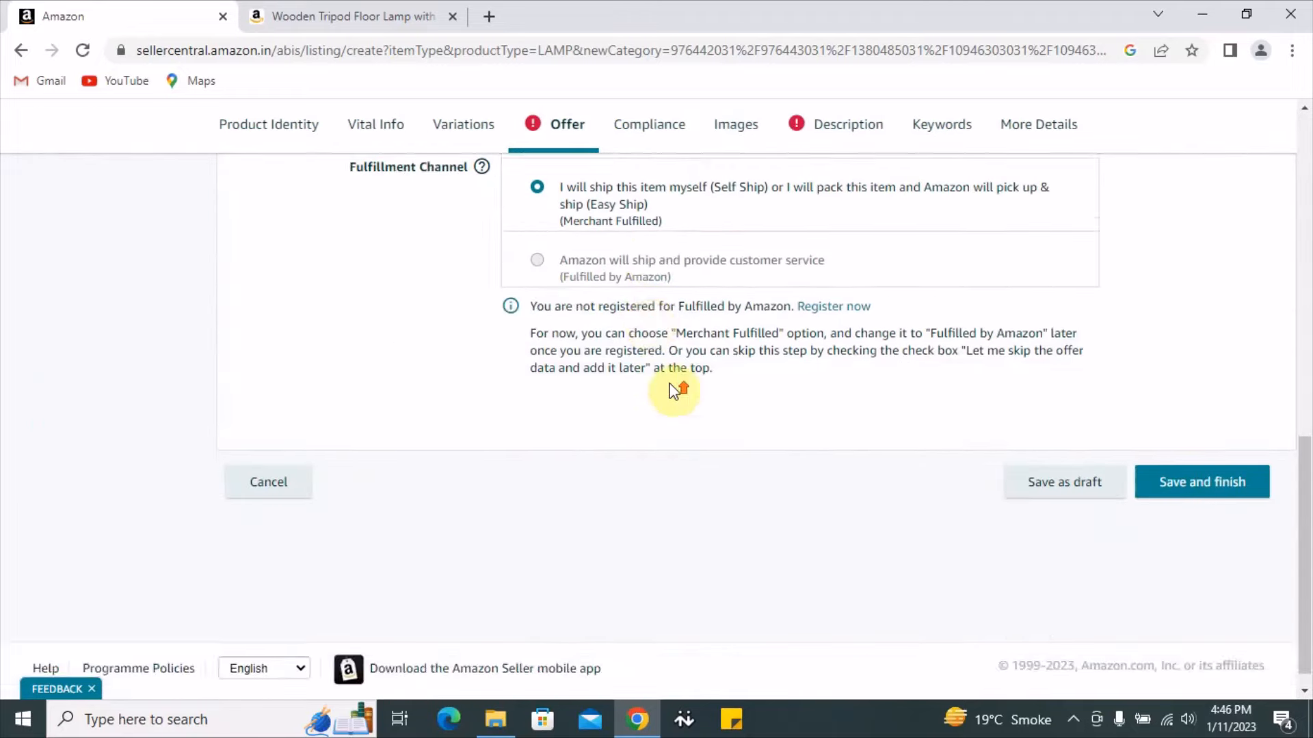
pyautogui.scroll(10, 657, 396)
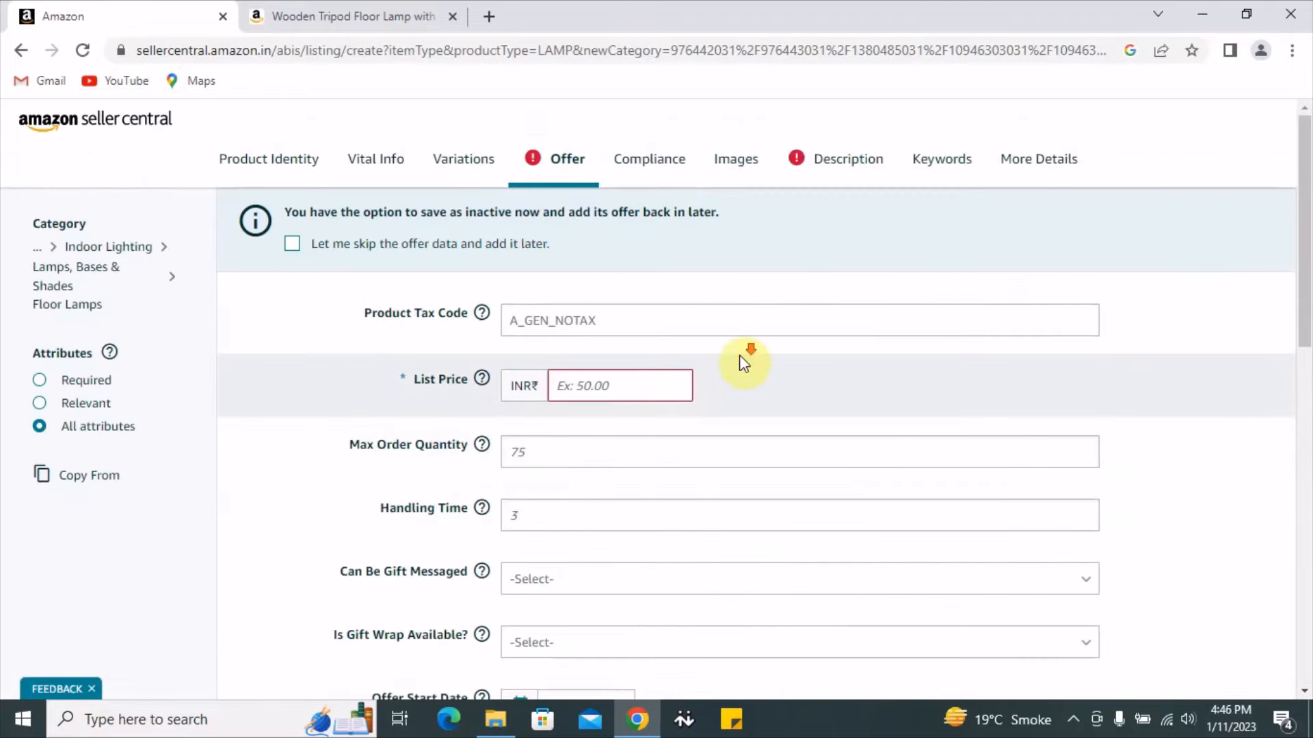
pyautogui.scroll(-2, 322, 289)
pyautogui.click(586, 257)
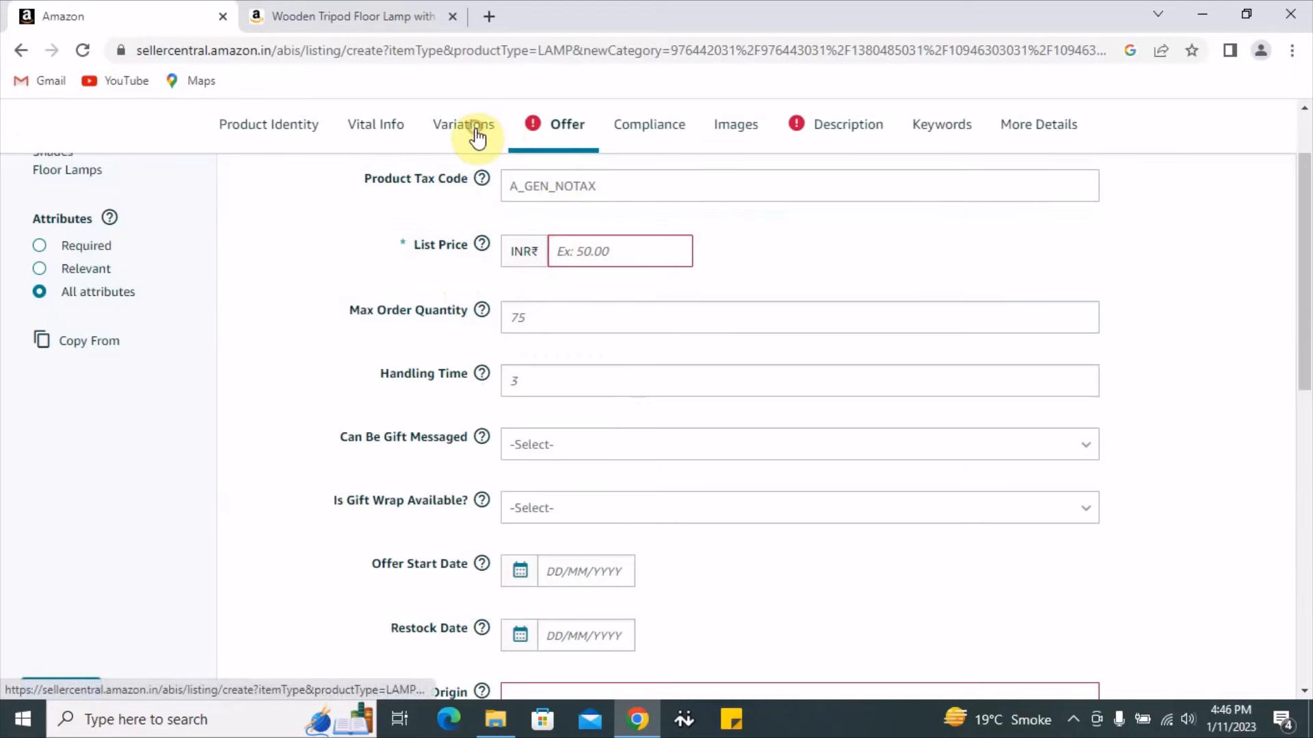
# Step: Compare the color variation table with the item's dimensions, size and material in the Vital Info section
pyautogui.click(477, 136)
pyautogui.scroll(-5, 506, 429)
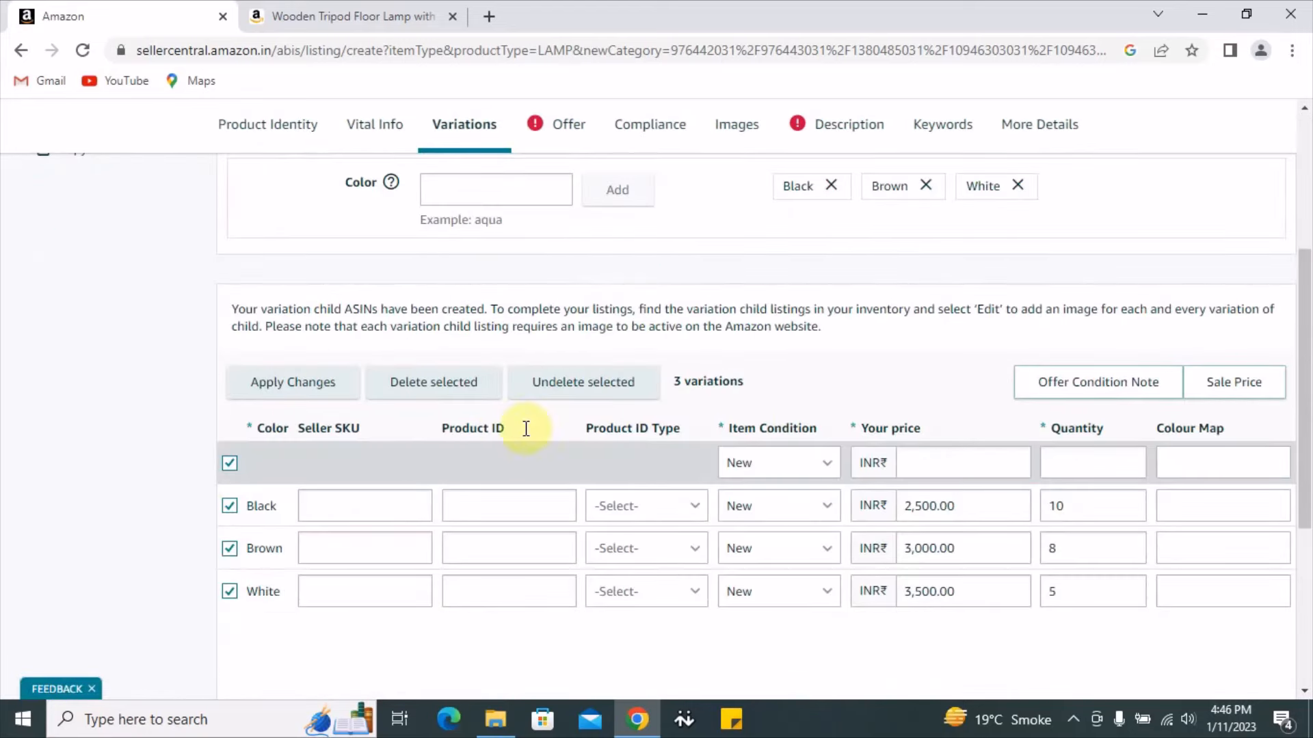
pyautogui.click(372, 130)
pyautogui.scroll(-10, 527, 458)
pyautogui.scroll(-2, 540, 417)
pyautogui.scroll(3, 504, 372)
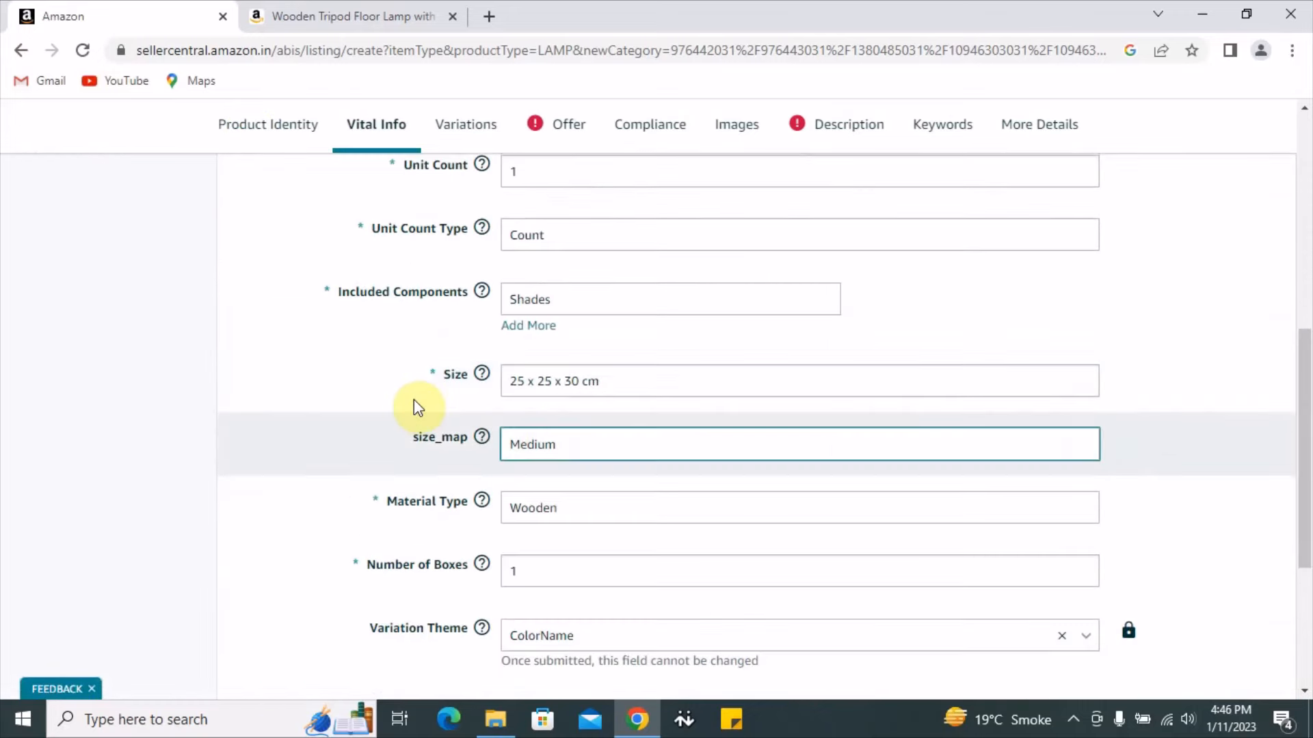
pyautogui.doubleClick(342, 413)
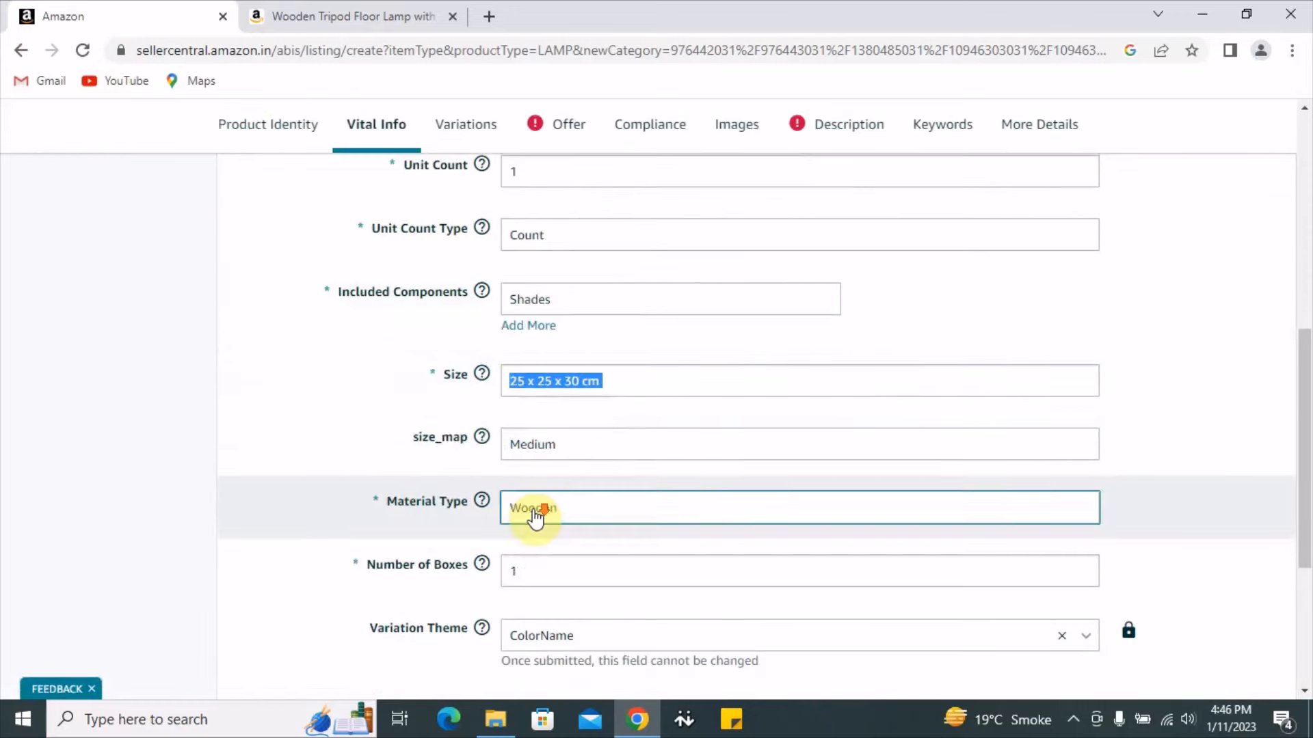
pyautogui.scroll(-3, 536, 516)
pyautogui.click(454, 135)
pyautogui.scroll(-5, 1020, 419)
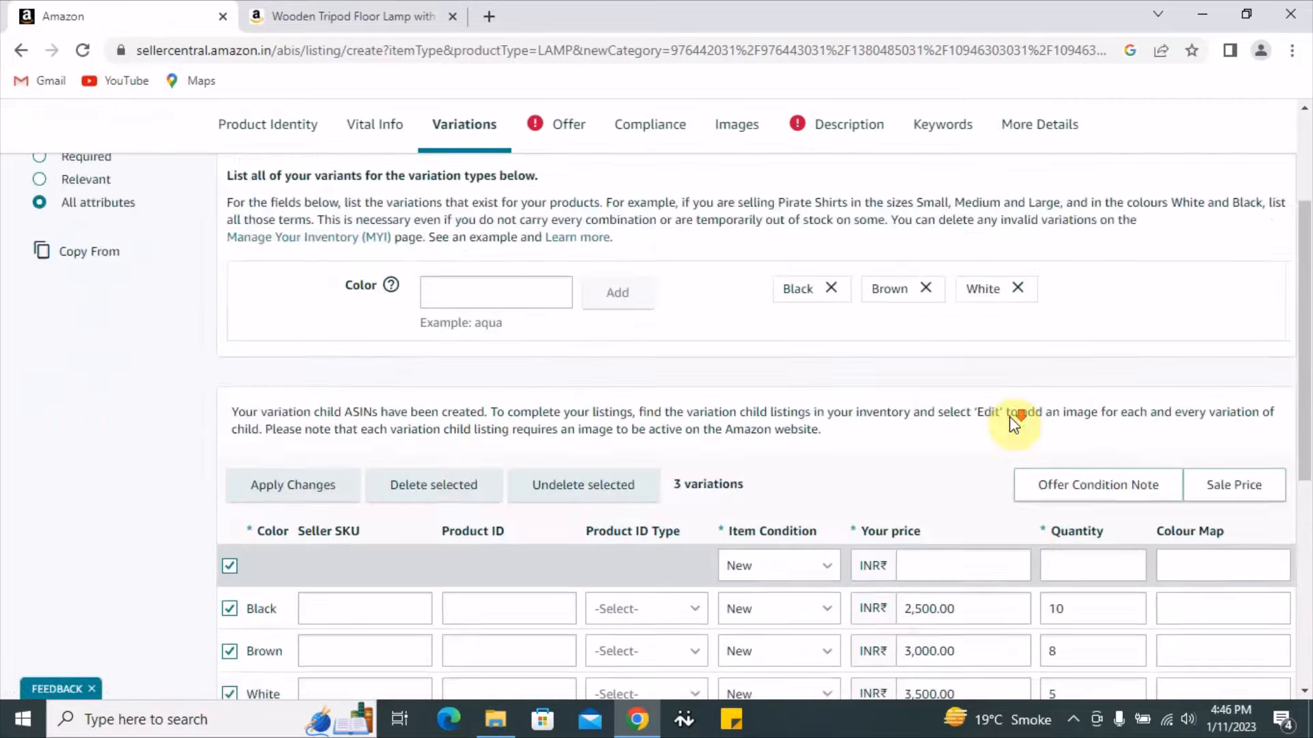
pyautogui.click(376, 125)
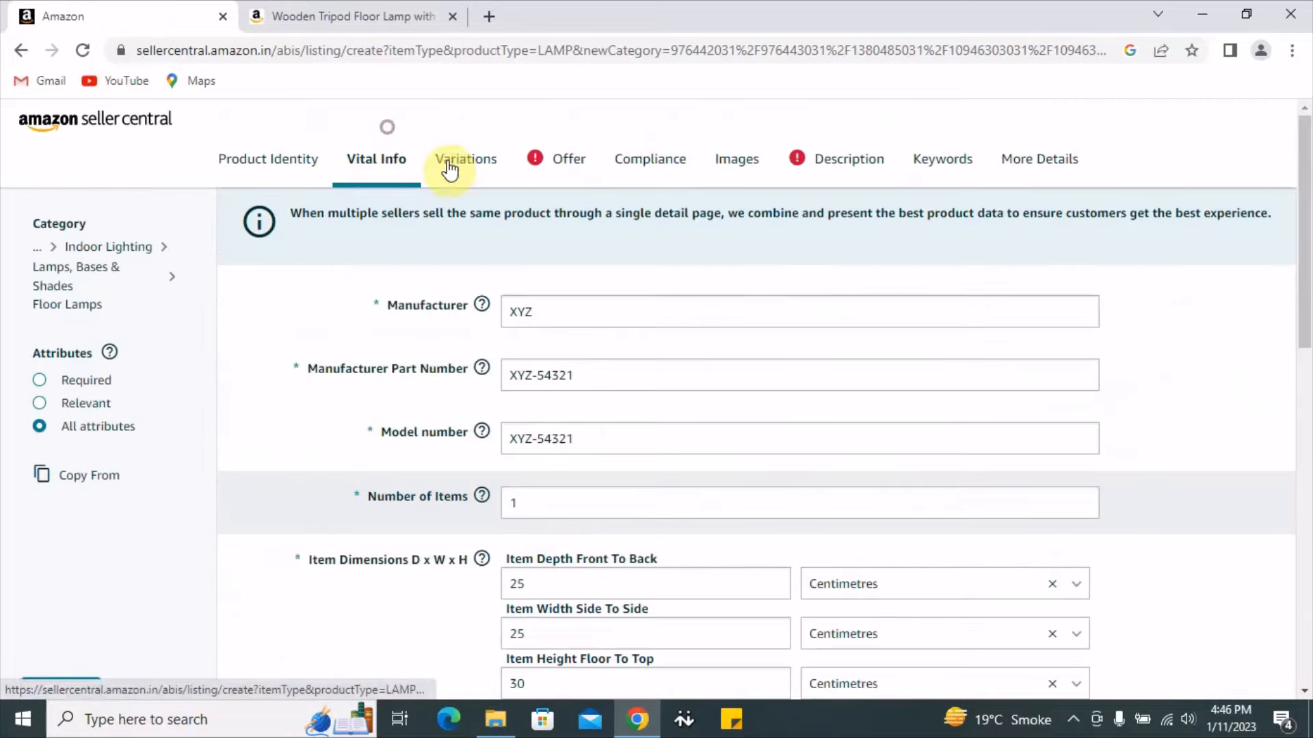
pyautogui.scroll(-5, 380, 484)
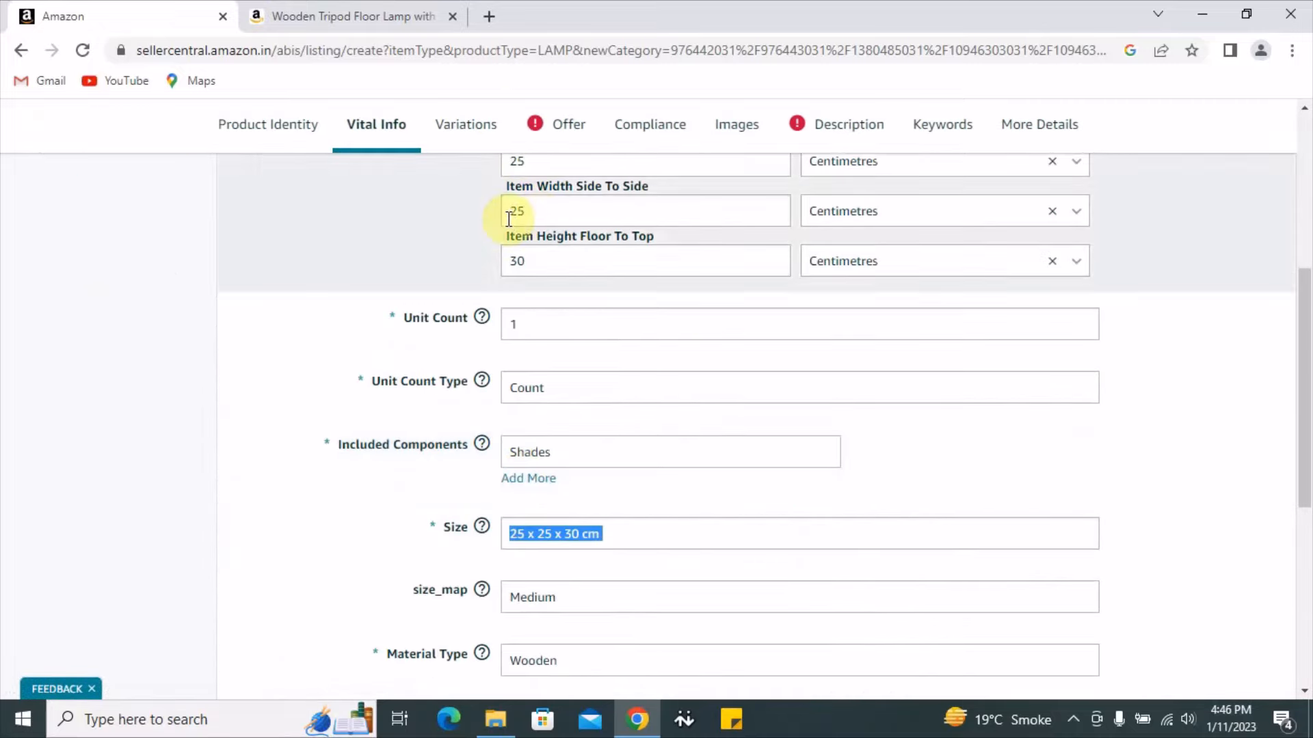
pyautogui.click(479, 138)
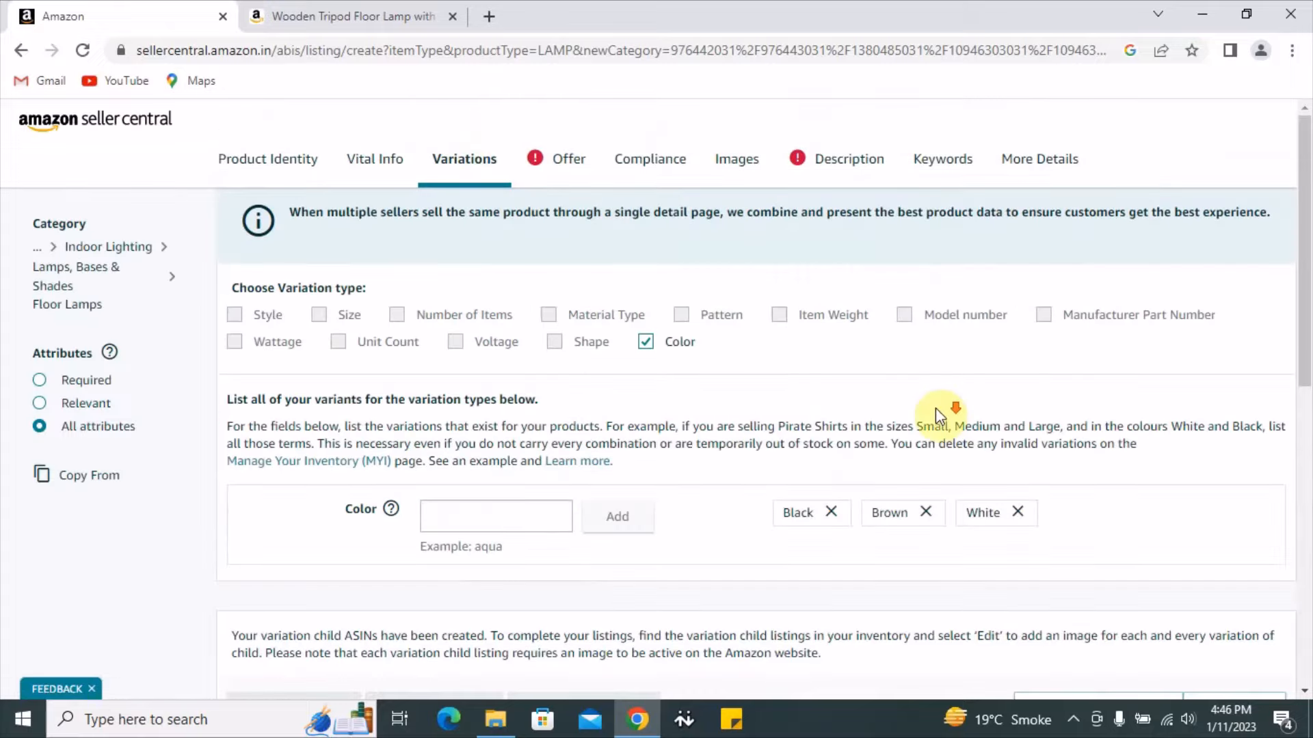
pyautogui.scroll(-5, 938, 410)
pyautogui.scroll(1, 781, 467)
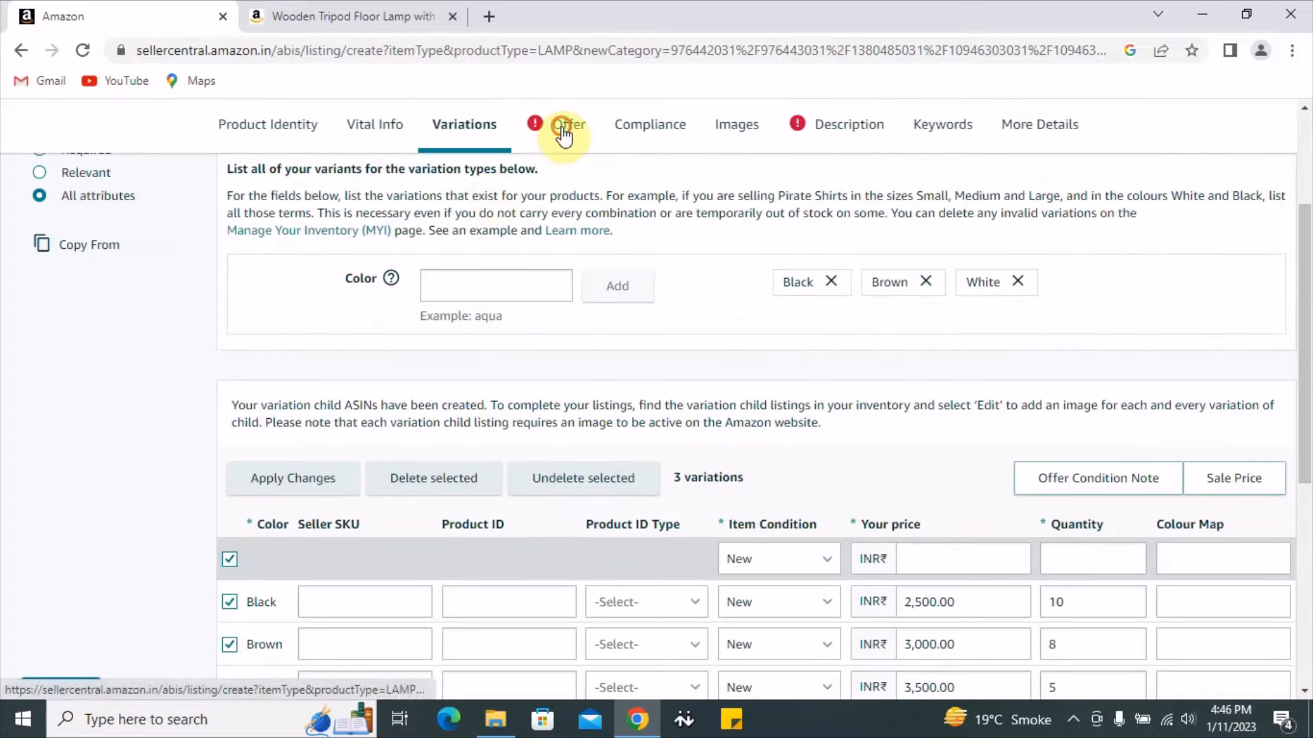
# Step: Check the Offer section's fields against the prices and quantities in the variation table
pyautogui.click(560, 127)
pyautogui.click(464, 130)
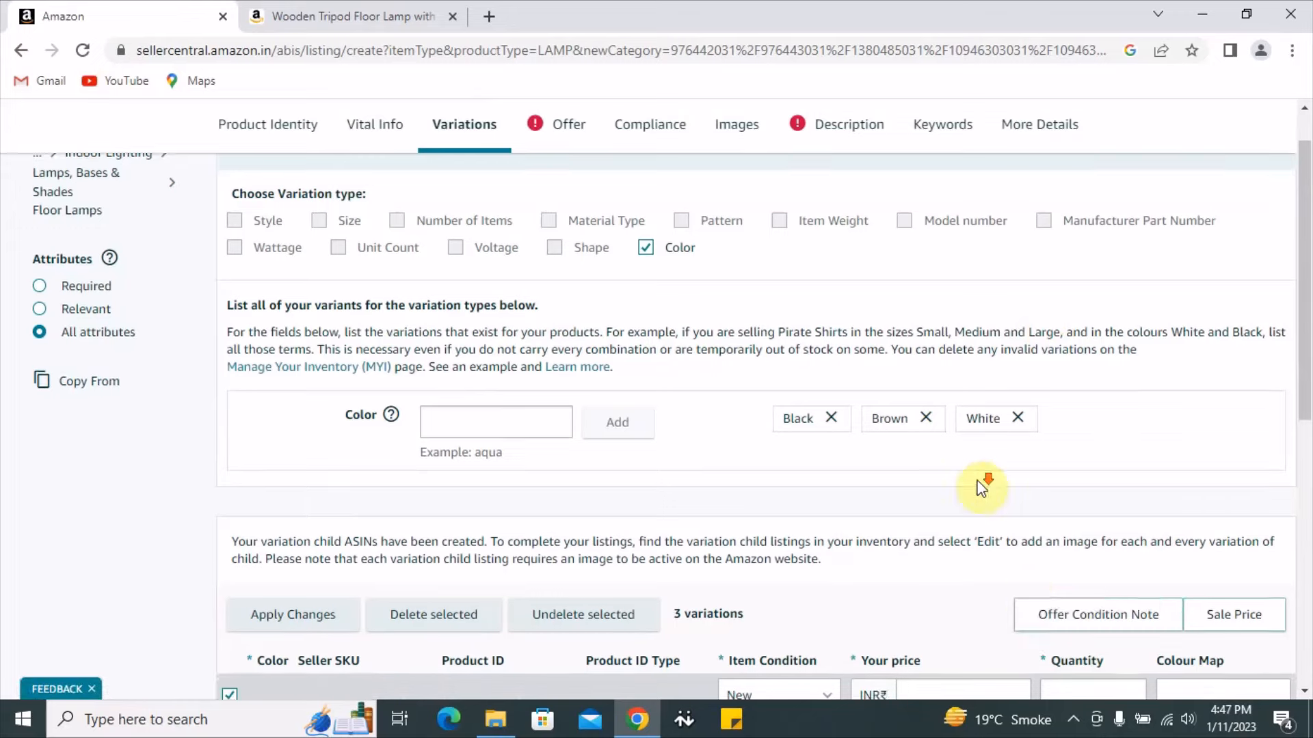
pyautogui.scroll(-4, 1026, 479)
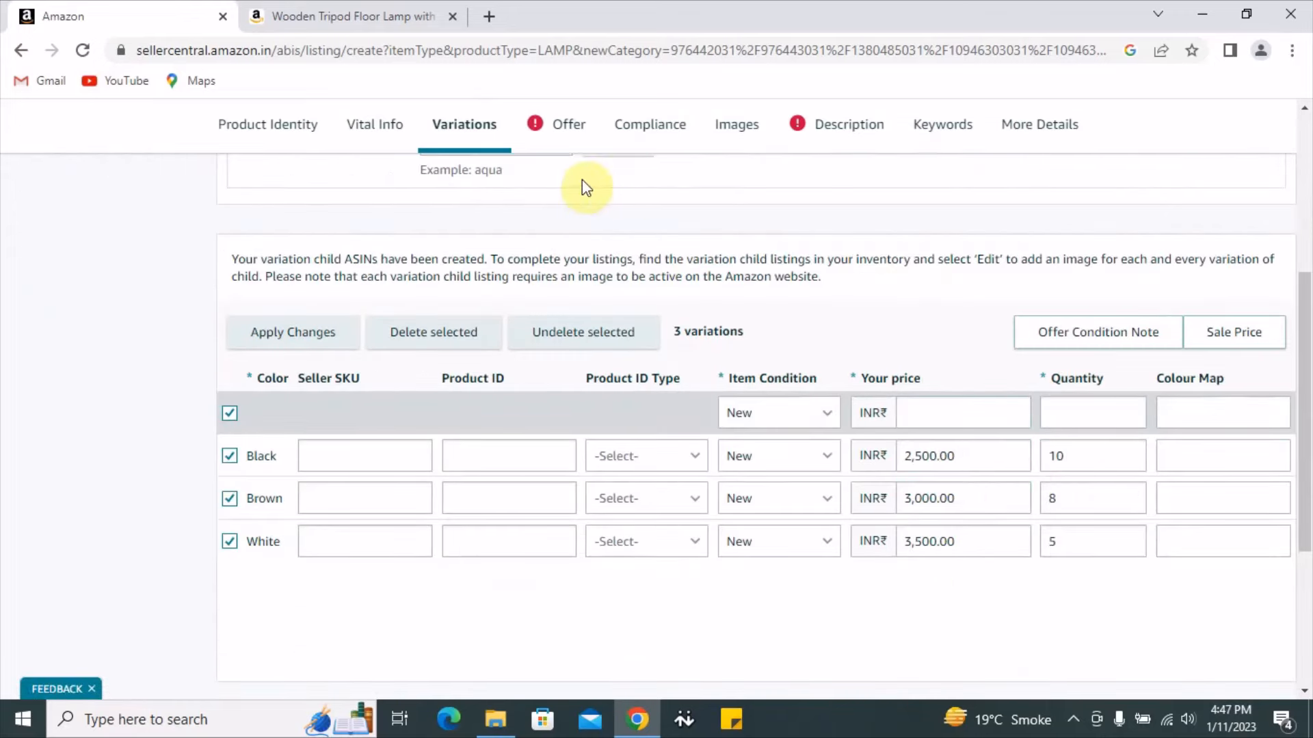
pyautogui.click(570, 125)
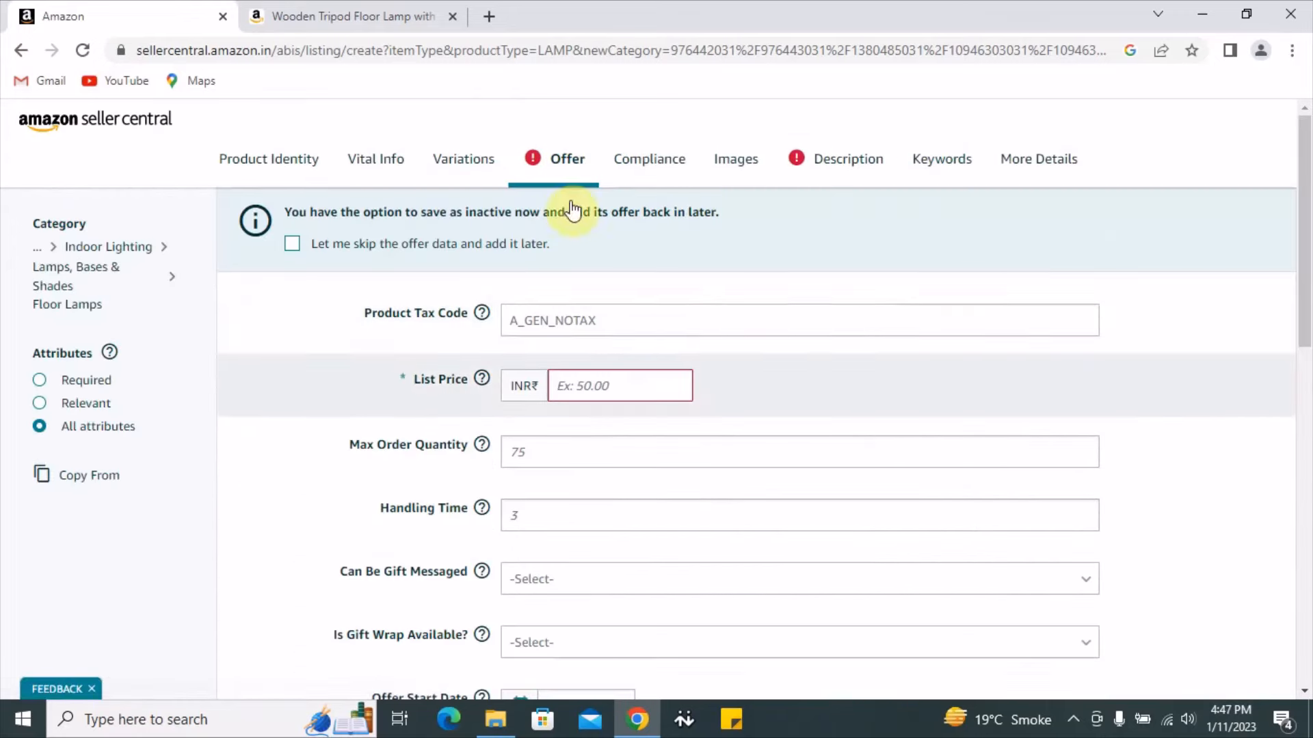
pyautogui.scroll(-6, 513, 352)
pyautogui.scroll(5, 614, 441)
pyautogui.scroll(1, 615, 441)
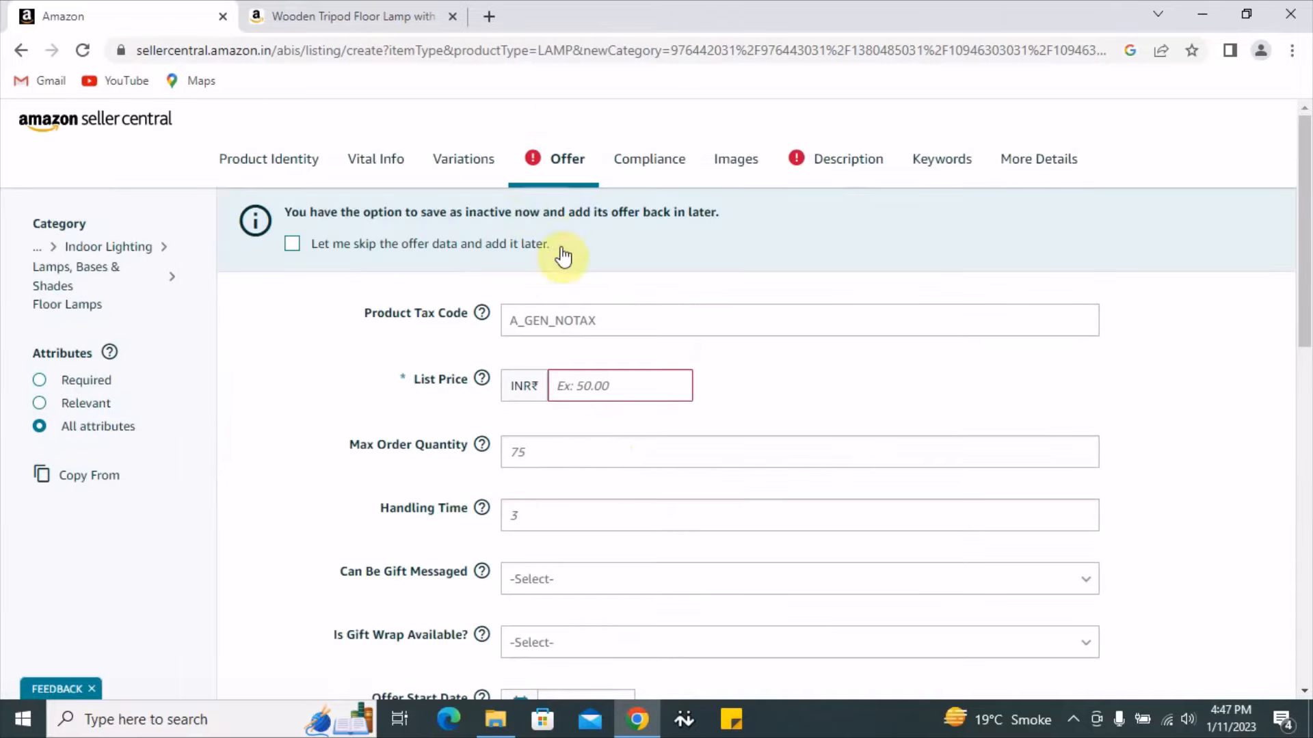
# Step: Review the individual prices of the Black, Brown and White variants in the variation table
pyautogui.click(465, 160)
pyautogui.scroll(-4, 573, 294)
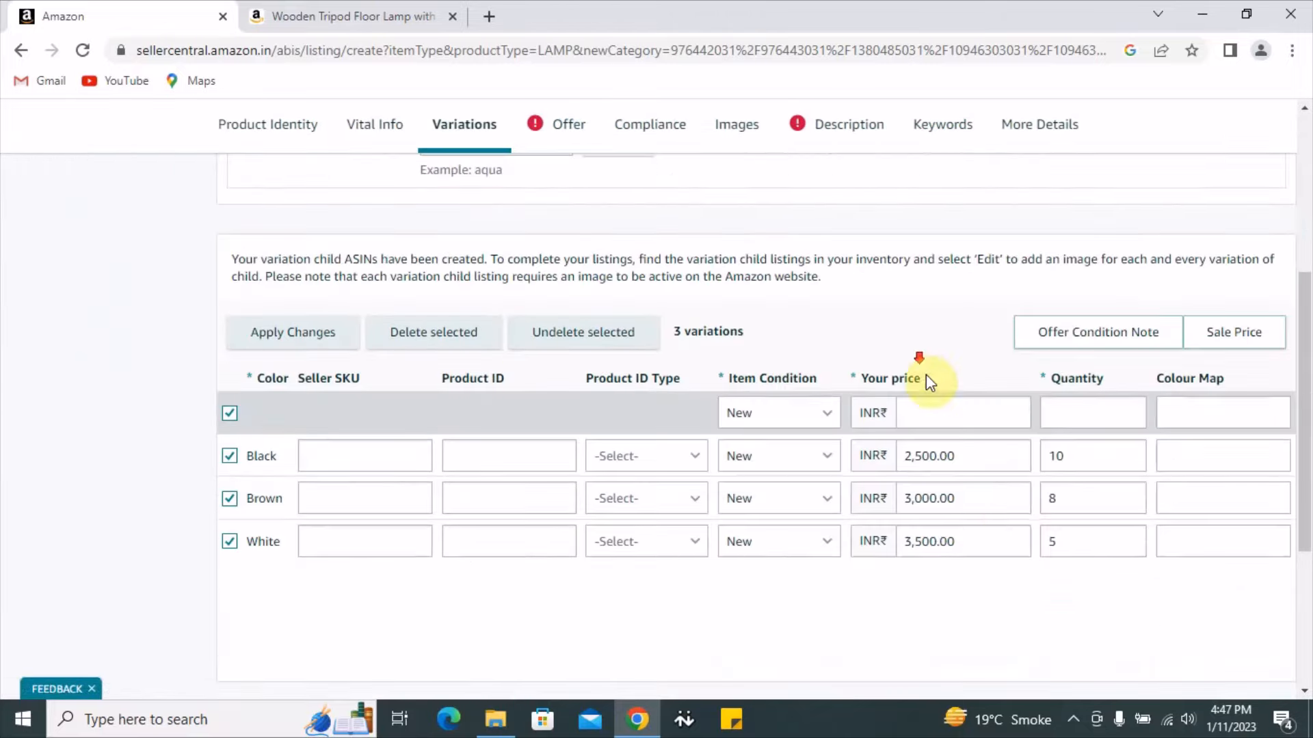
pyautogui.scroll(3, 800, 556)
pyautogui.scroll(-3, 796, 553)
pyautogui.doubleClick(964, 454)
pyautogui.doubleClick(951, 496)
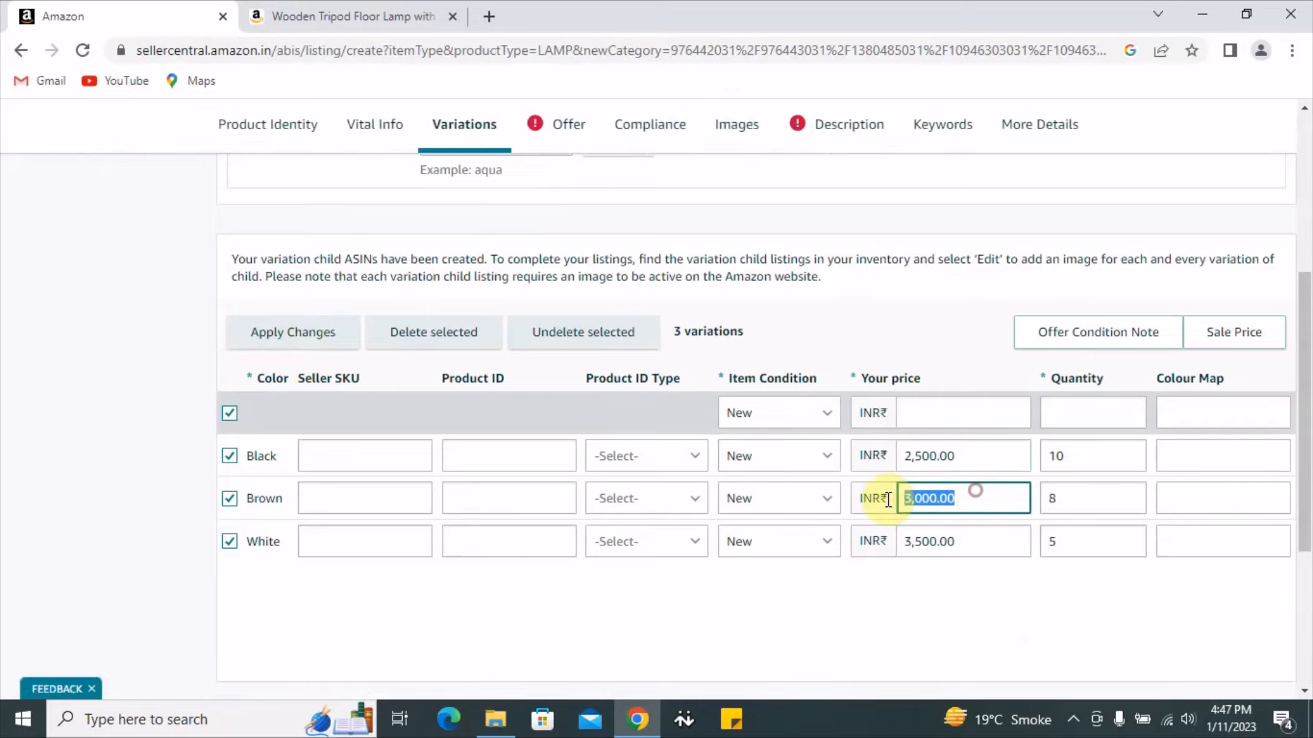
pyautogui.doubleClick(958, 542)
pyautogui.click(818, 586)
# Step: Deselect the Color variation type and confirm deleting the variation table
pyautogui.scroll(5, 556, 383)
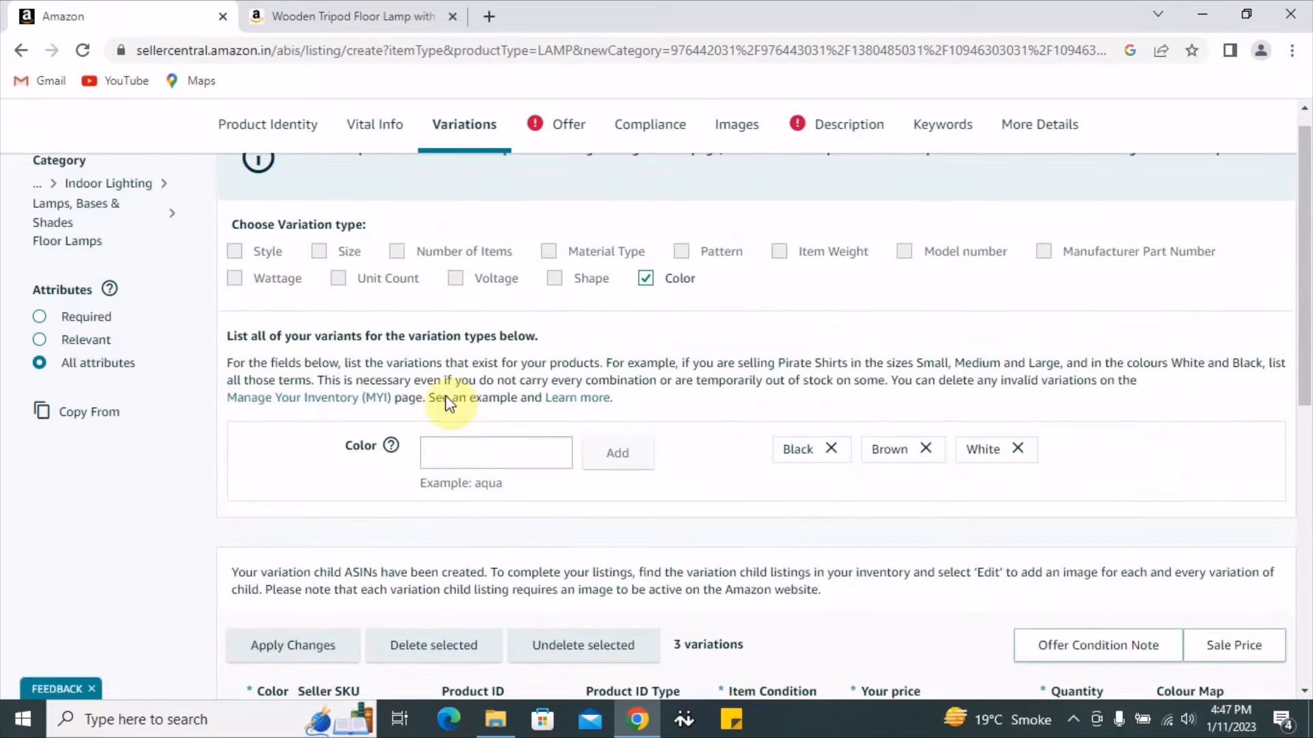
pyautogui.click(642, 338)
pyautogui.click(768, 471)
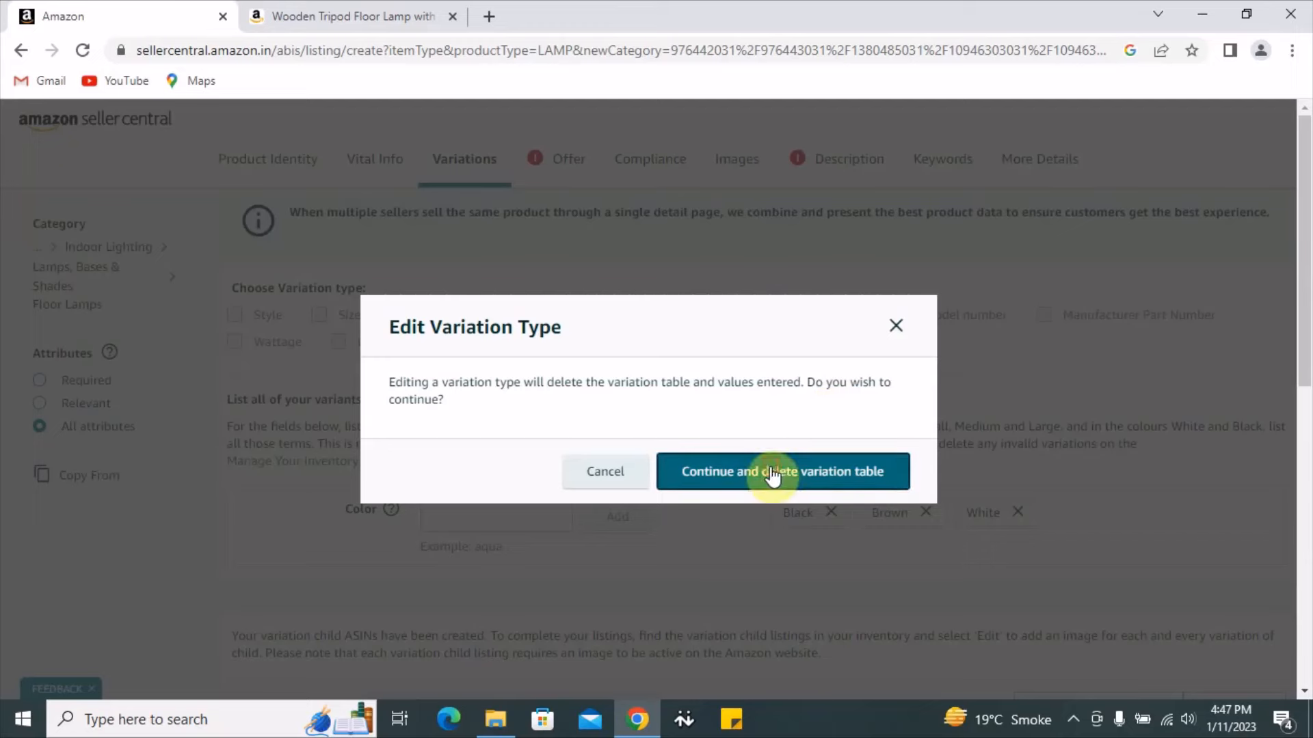
# Step: Set the lamp's Color attribute to Black in the Vital Info section
pyautogui.click(381, 164)
pyautogui.scroll(-7, 504, 355)
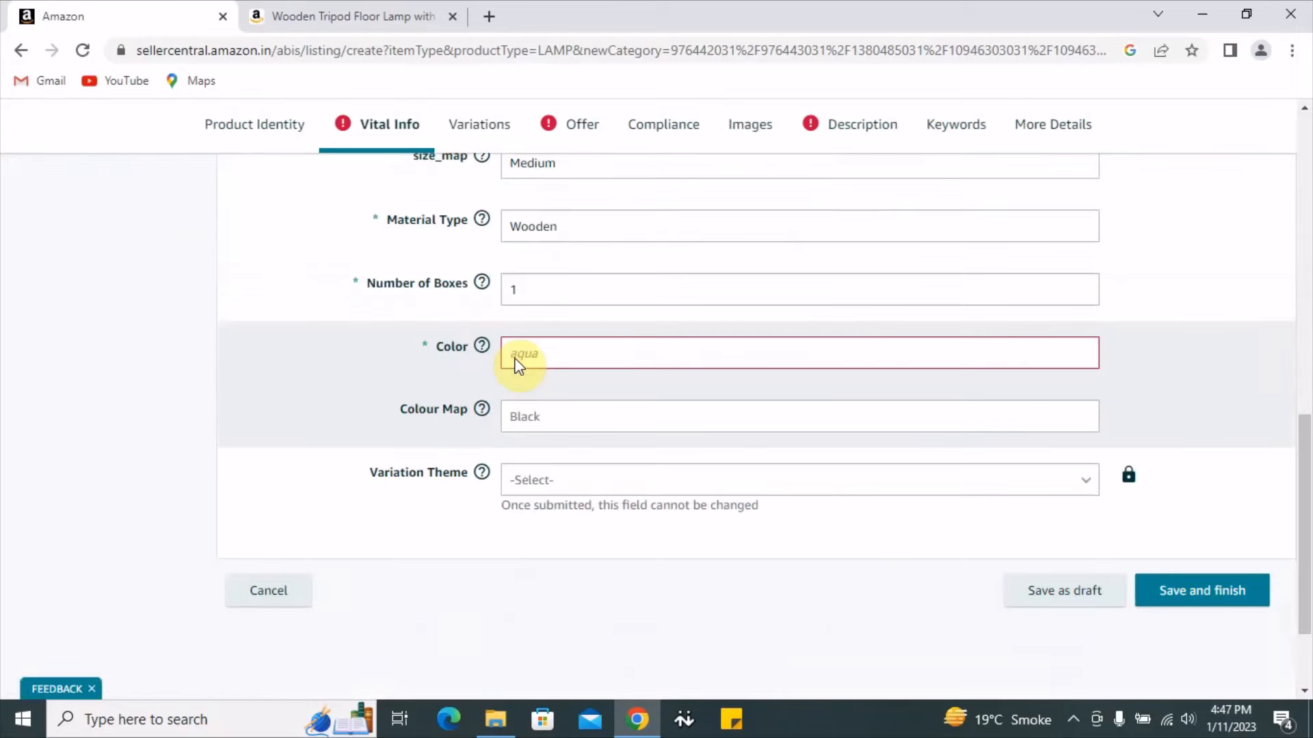
pyautogui.click(591, 347)
pyautogui.write('Black')
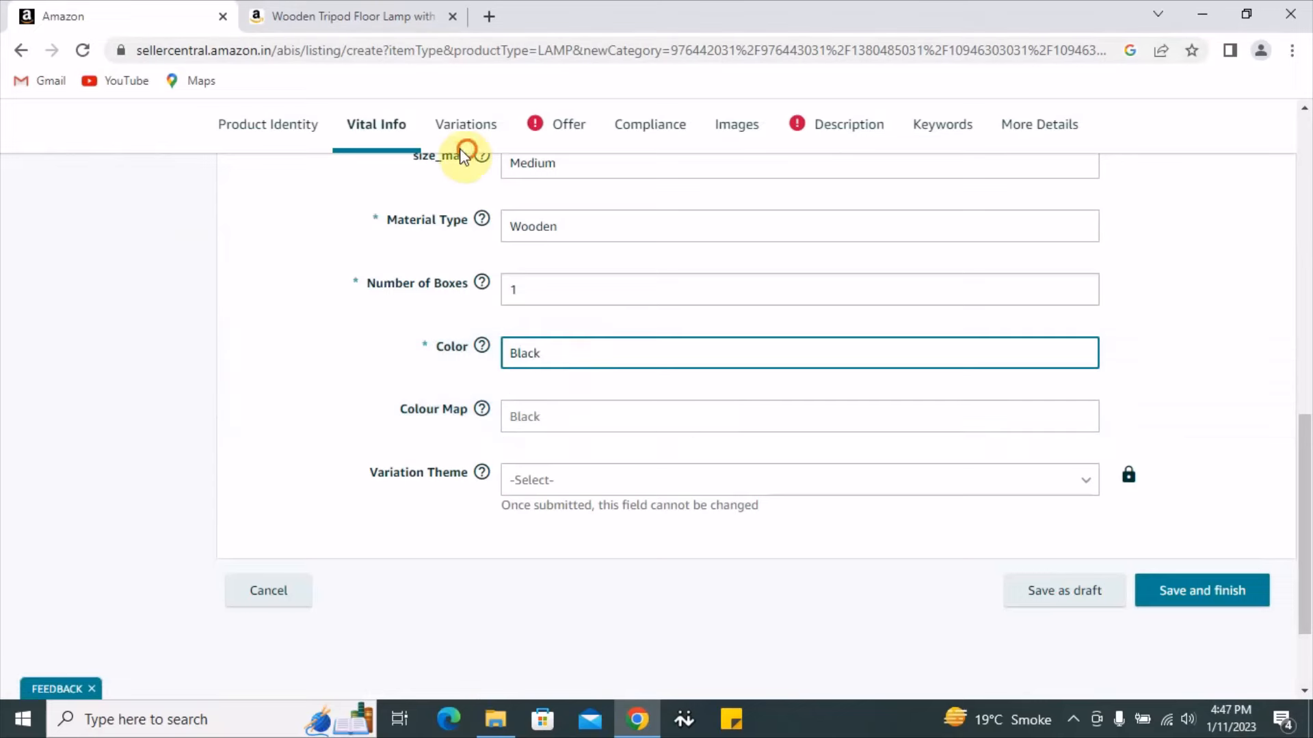
# Step: Set Your price to 2,500 INR in the Offer section
pyautogui.click(467, 123)
pyautogui.click(571, 171)
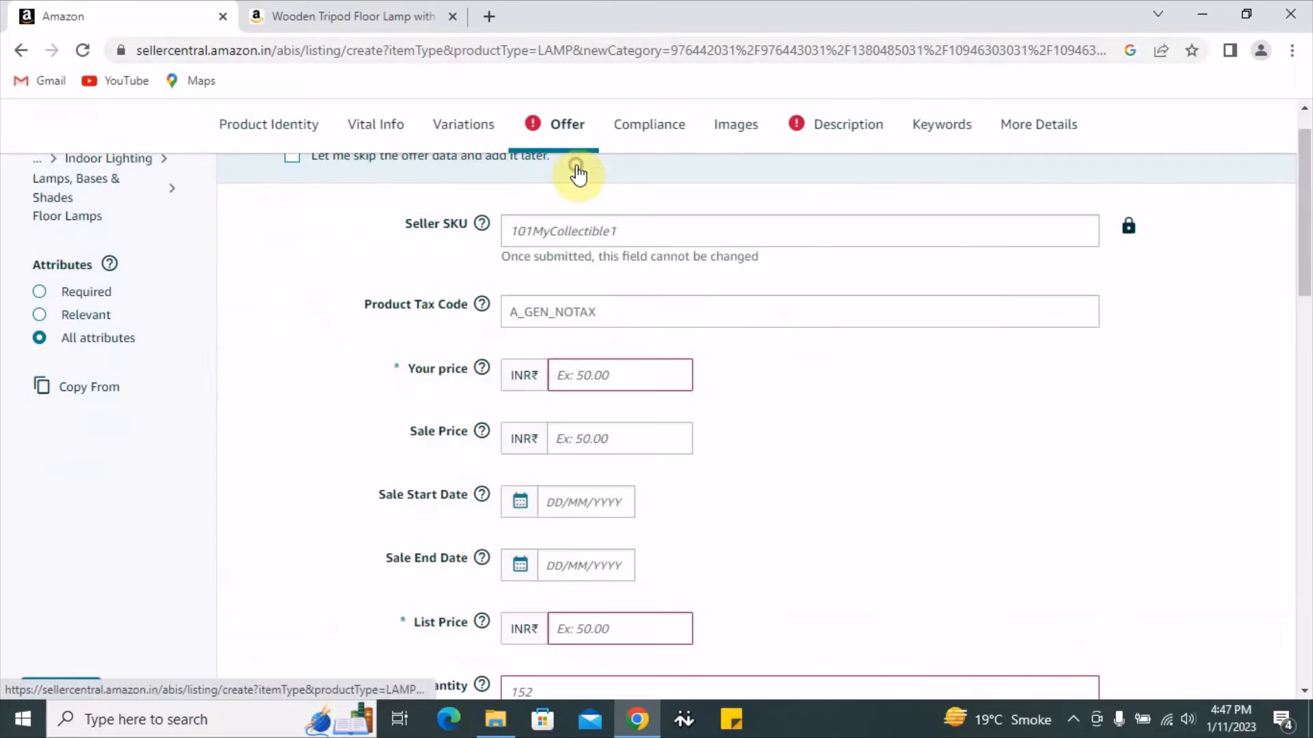
pyautogui.moveTo(416, 370); pyautogui.dragTo(449, 368)
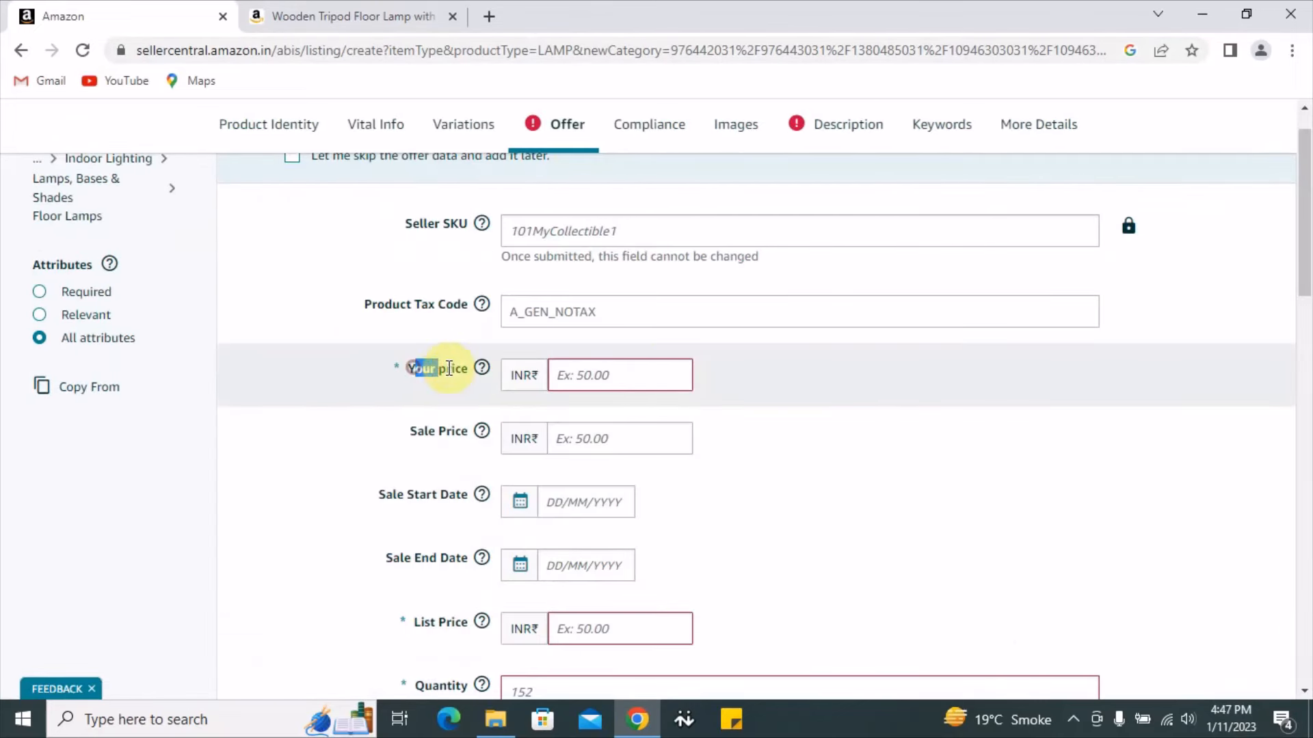
pyautogui.click(610, 377)
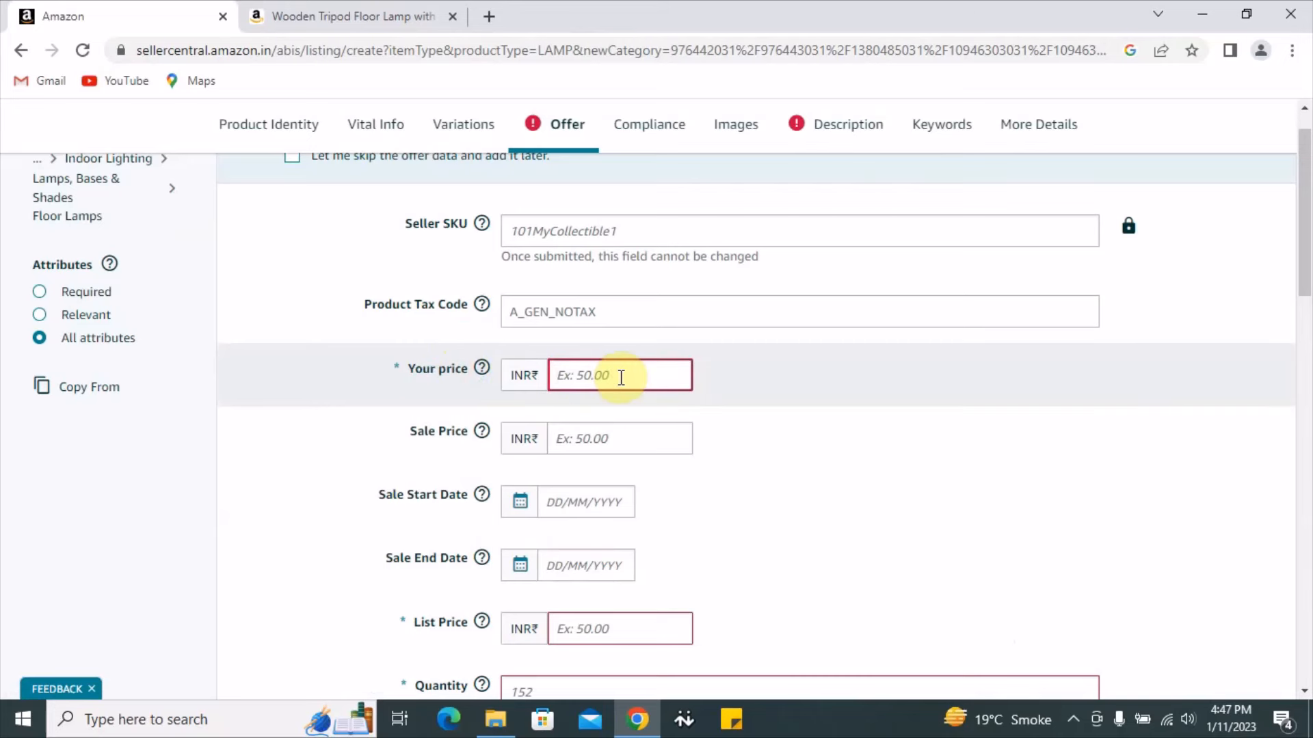
pyautogui.write('2,500')
pyautogui.click(829, 453)
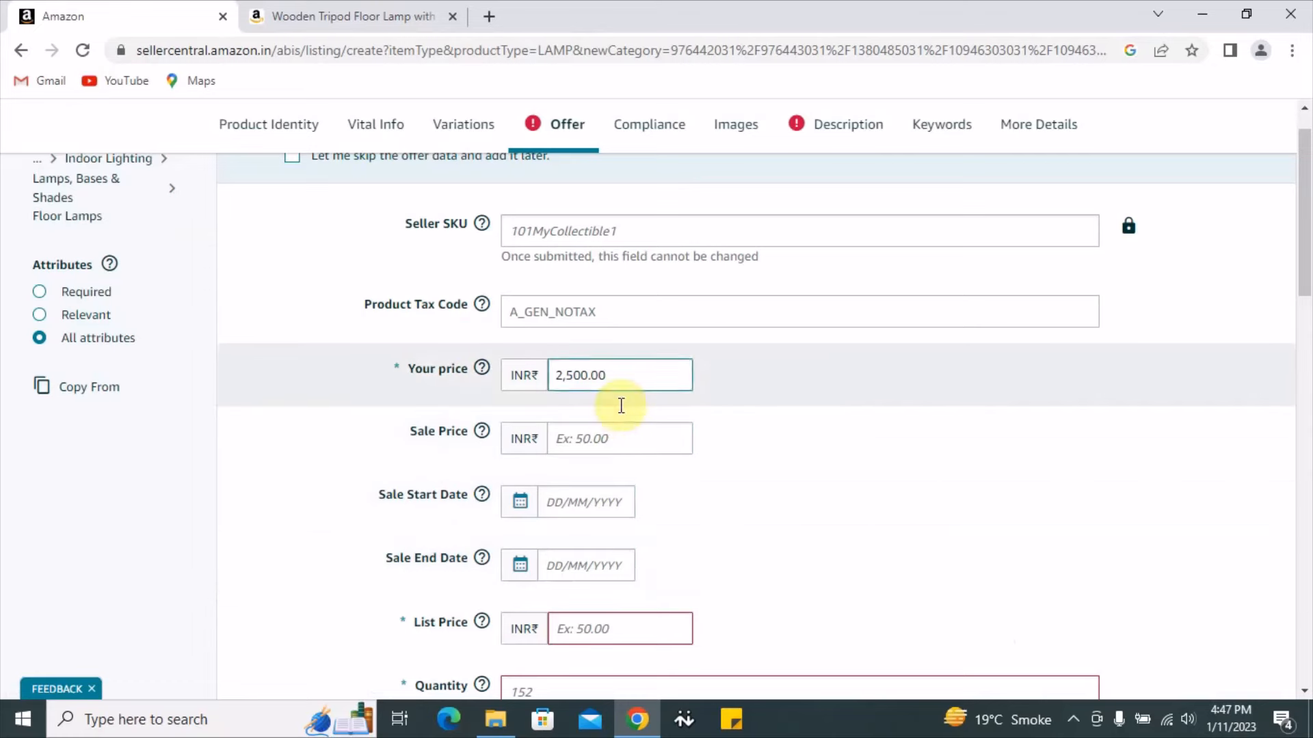
pyautogui.click(650, 372)
# Step: Open the offer's List Price for editing
pyautogui.scroll(-3, 709, 463)
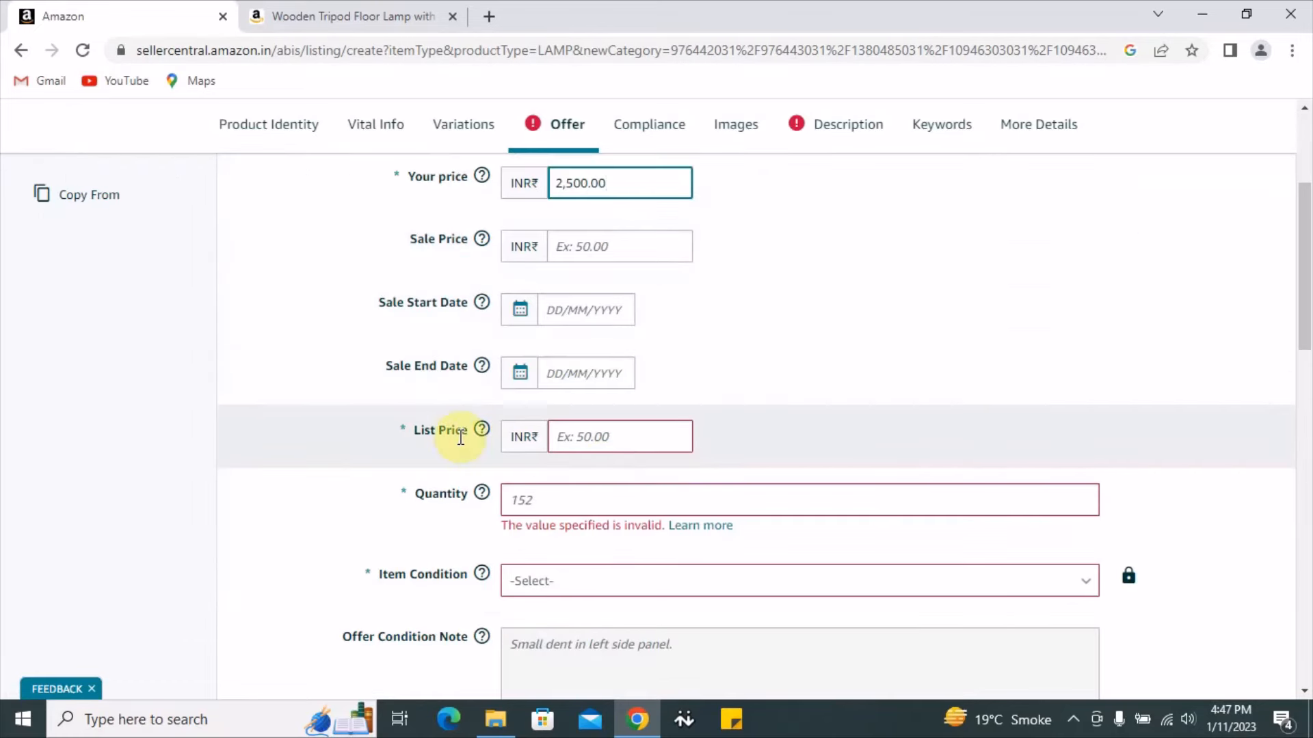
pyautogui.click(417, 433)
pyautogui.moveTo(418, 433); pyautogui.dragTo(661, 434)
pyautogui.click(633, 427)
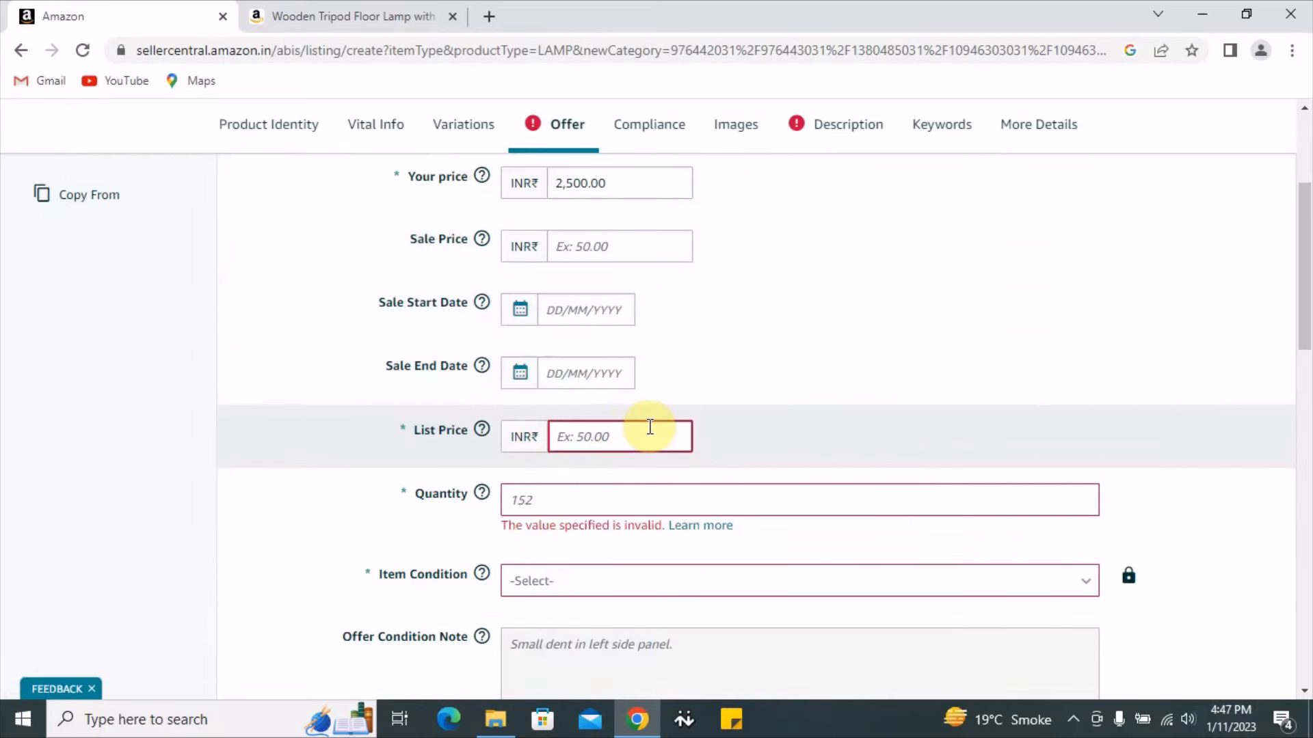
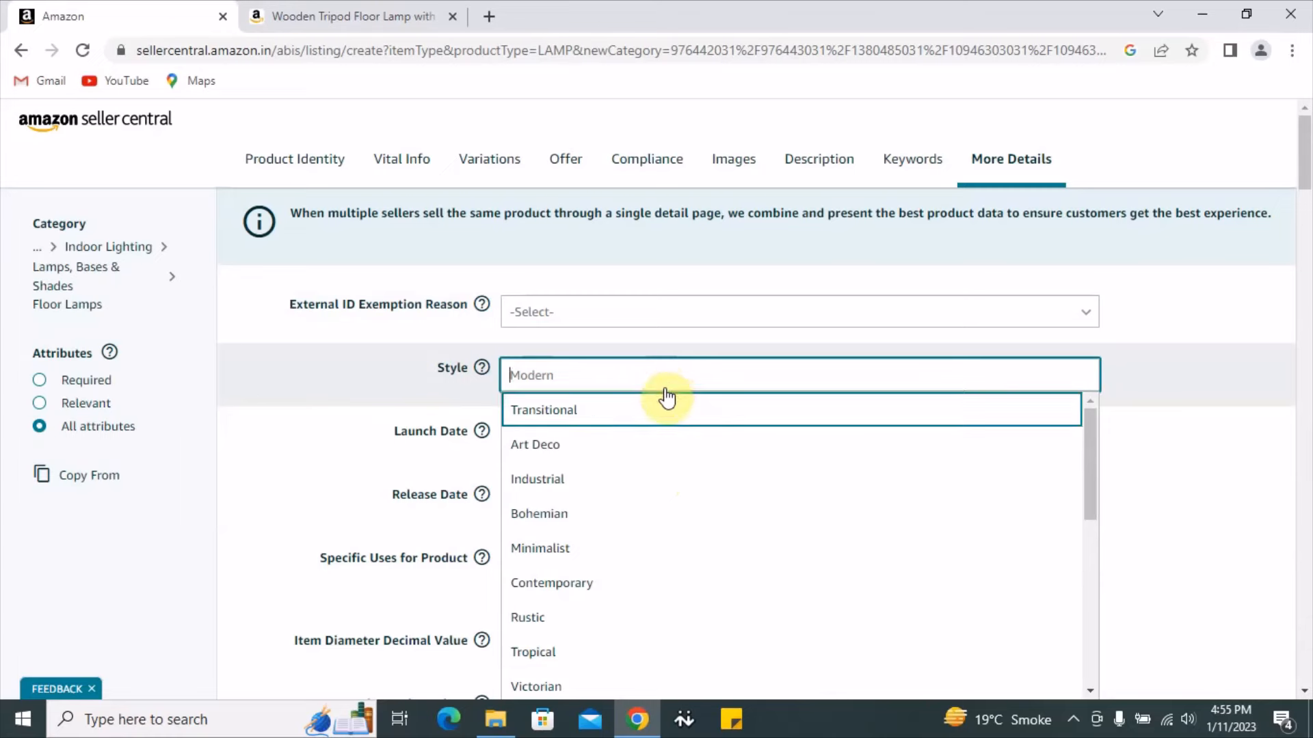
# Step: Choose Modern as the lamp's Style in the additional product details
pyautogui.scroll(-1, 630, 610)
pyautogui.scroll(-2, 611, 562)
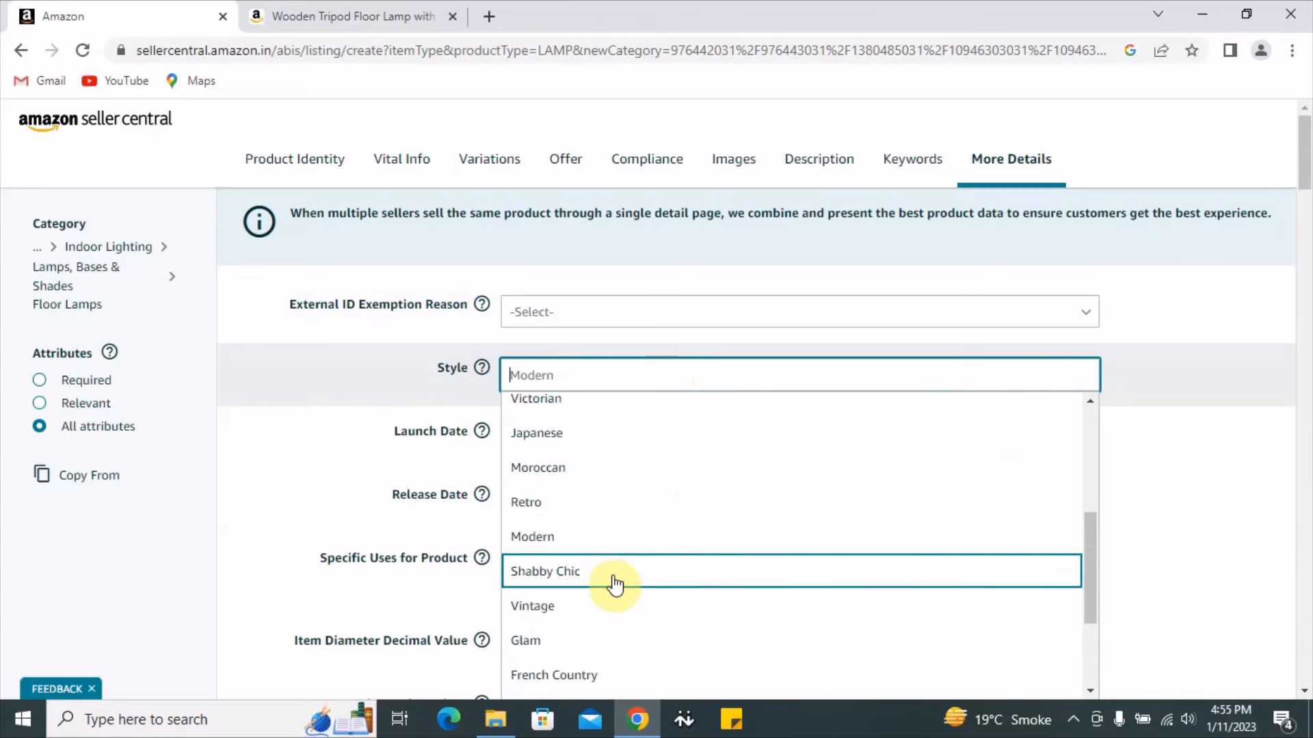
pyautogui.click(599, 544)
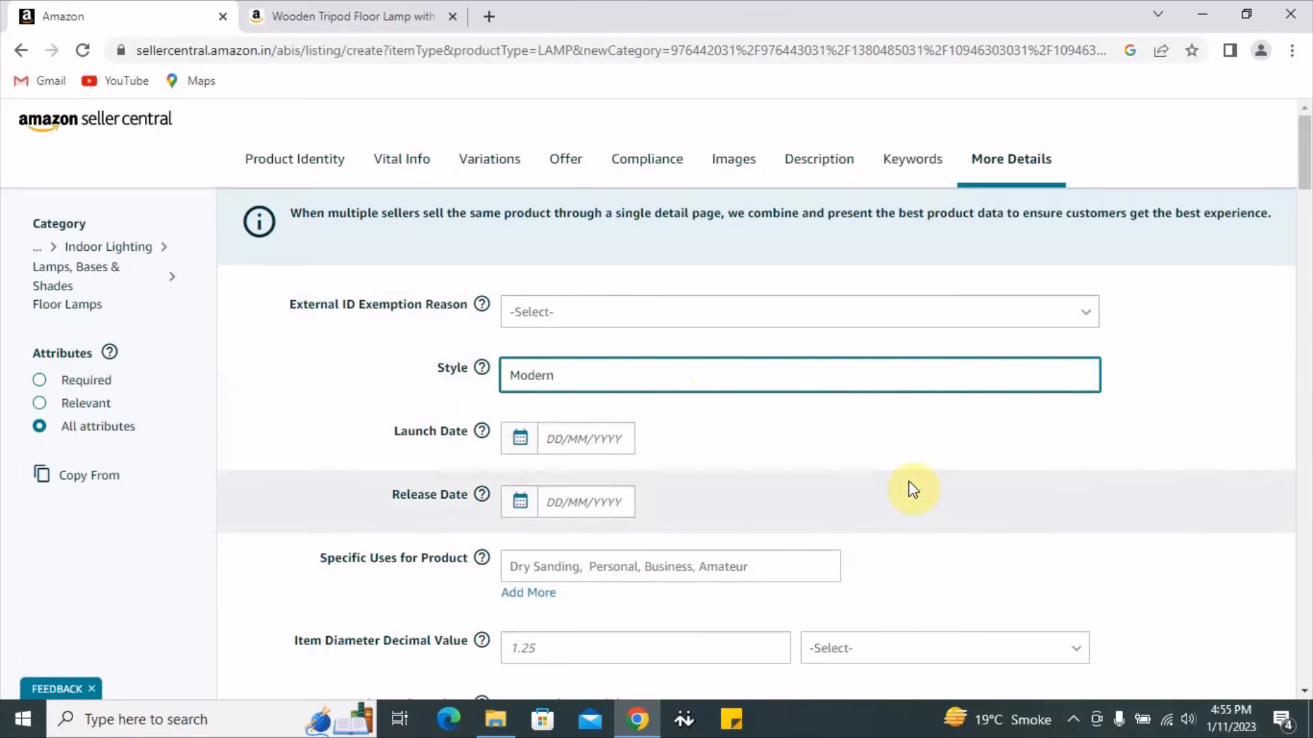
# Step: Enter Reading as the lamp's Specific Uses for Product
pyautogui.scroll(-4, 687, 409)
pyautogui.click(615, 240)
pyautogui.write('Reading')
pyautogui.click(601, 322)
pyautogui.click(293, 335)
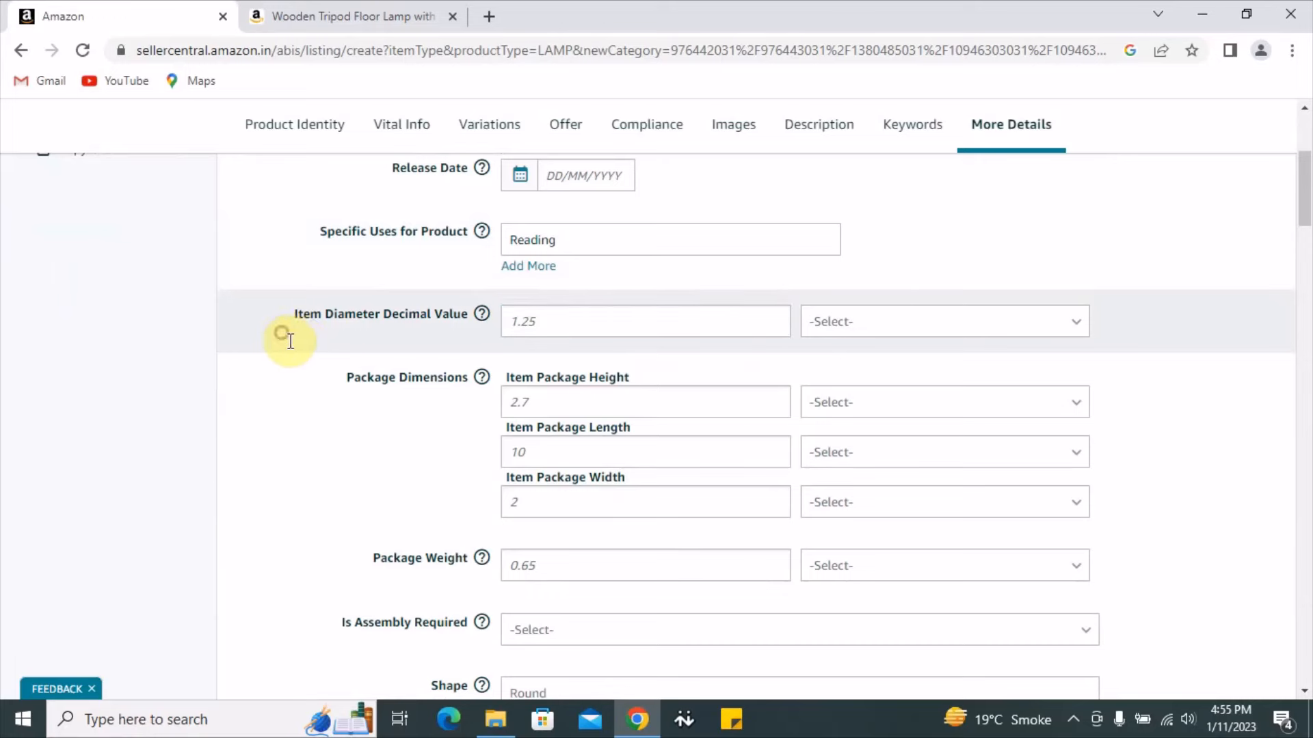
# Step: Examine the remaining optional lamp attributes in the additional product details, from Package Dimensions and Shape down to Controller Type
pyautogui.scroll(-3, 408, 243)
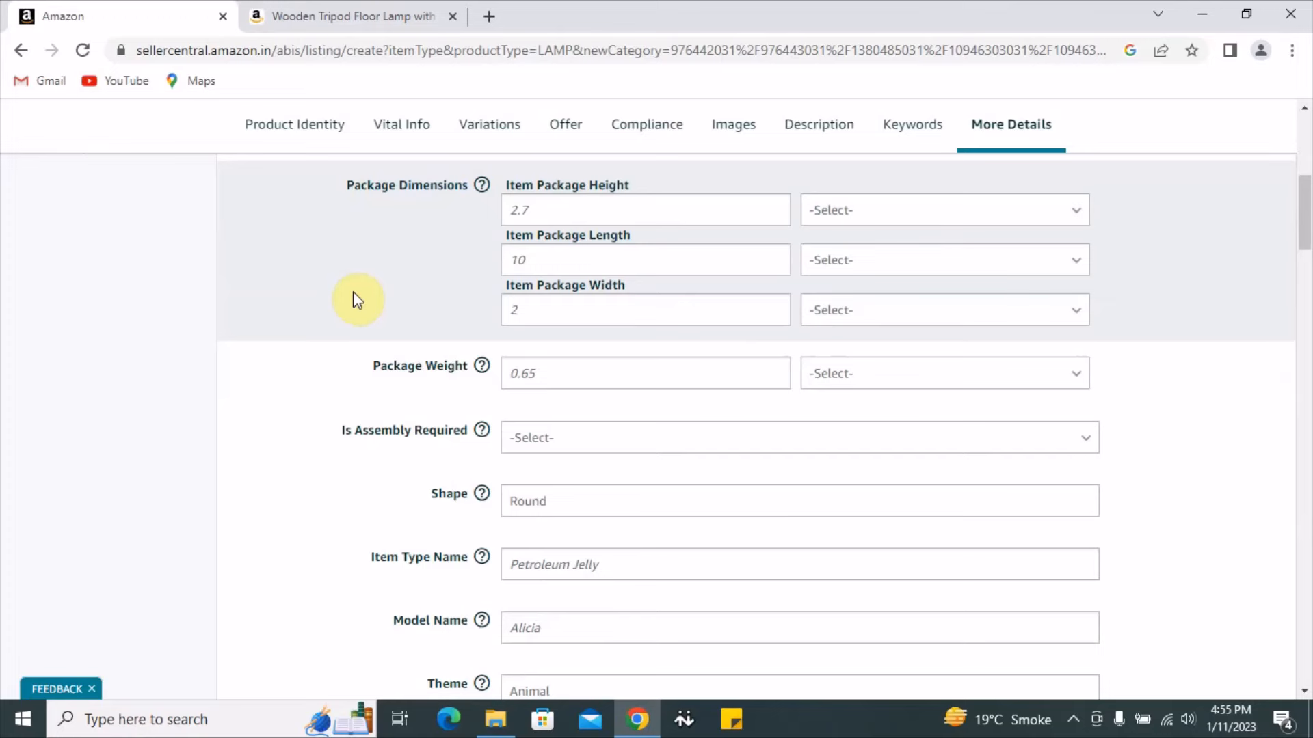
pyautogui.scroll(-3, 703, 448)
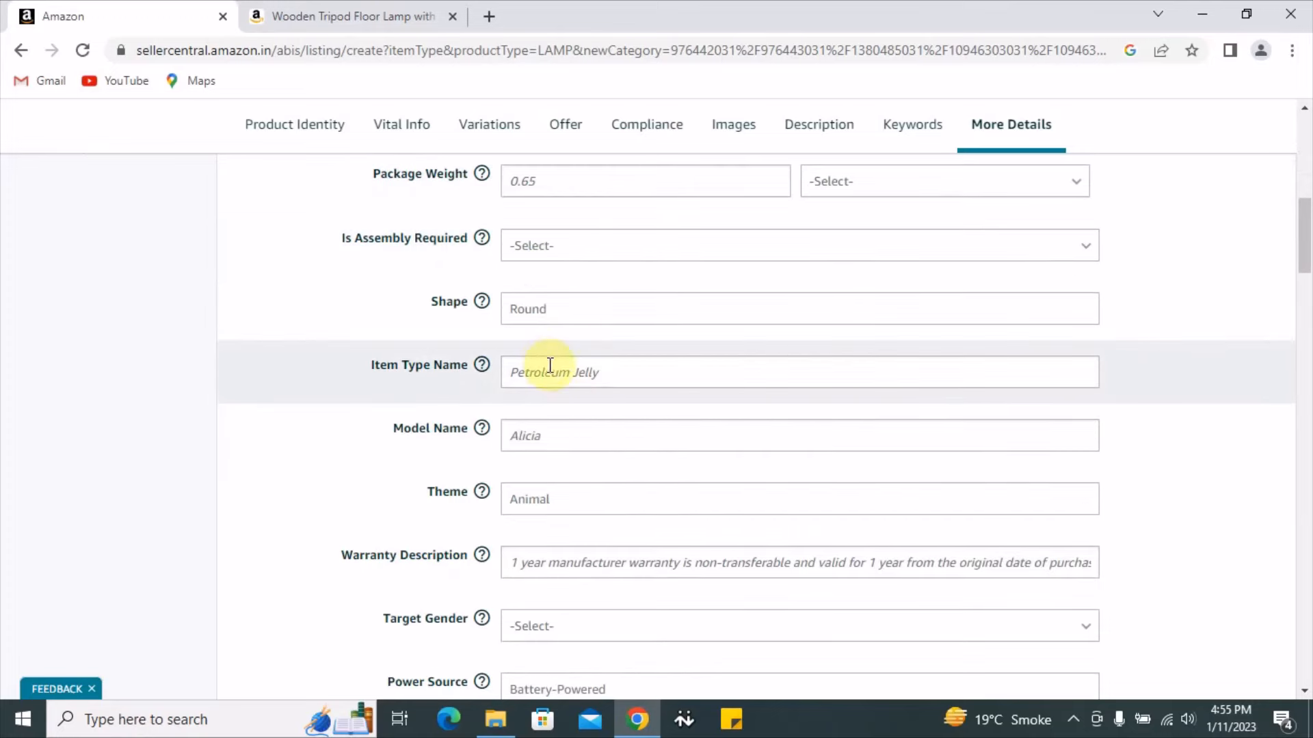
pyautogui.click(552, 379)
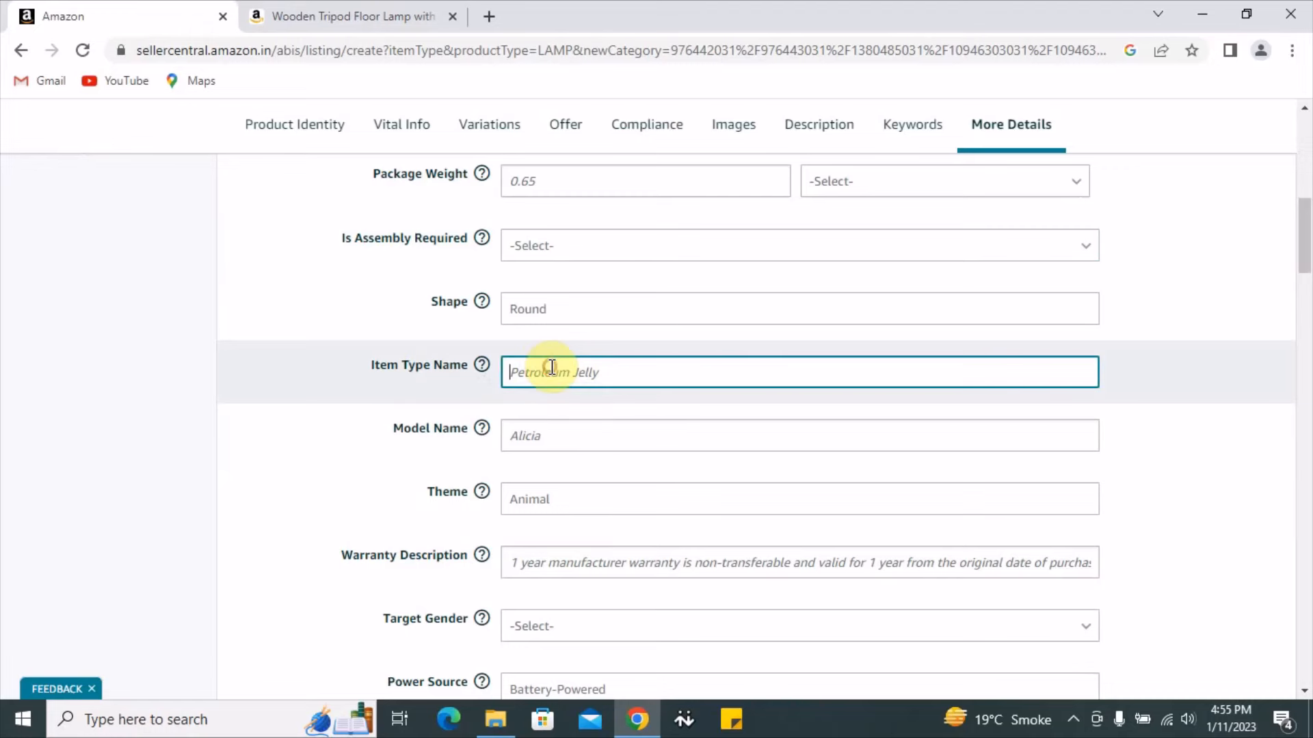
pyautogui.click(614, 309)
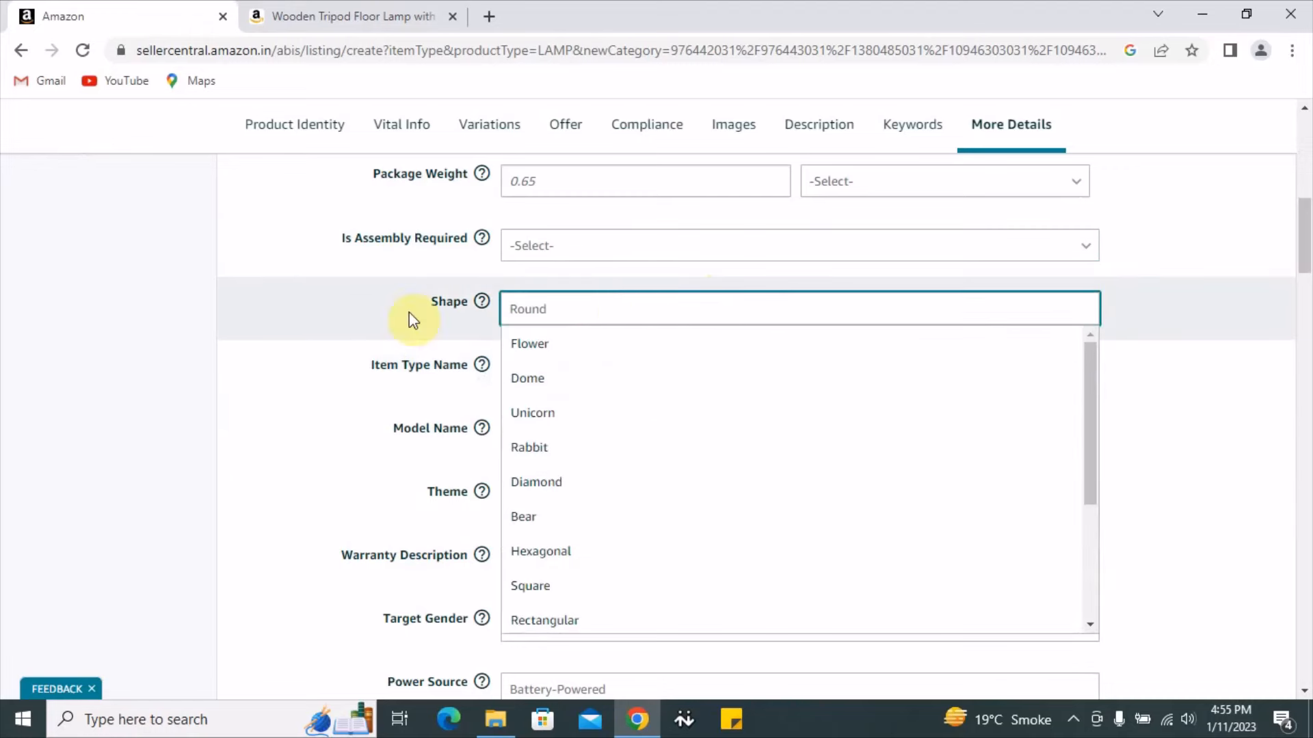
pyautogui.scroll(-5, 621, 376)
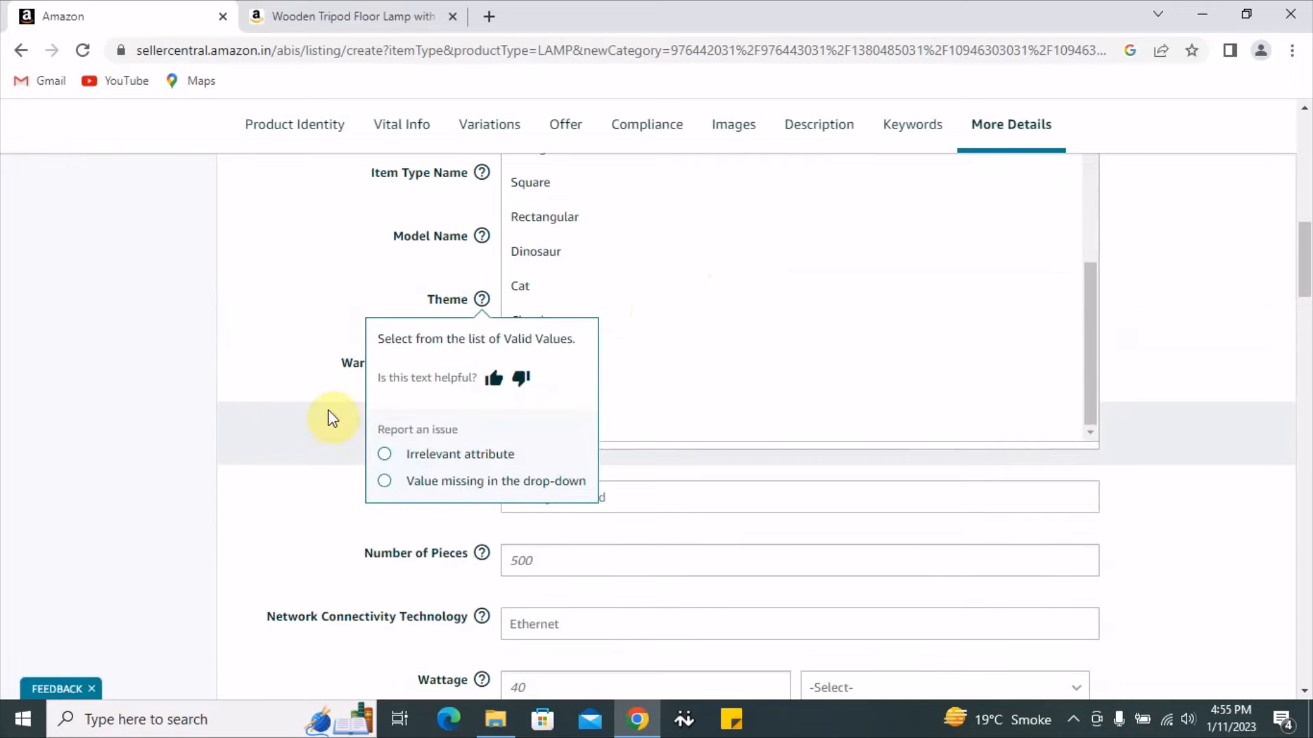
pyautogui.click(317, 327)
pyautogui.scroll(-2, 548, 384)
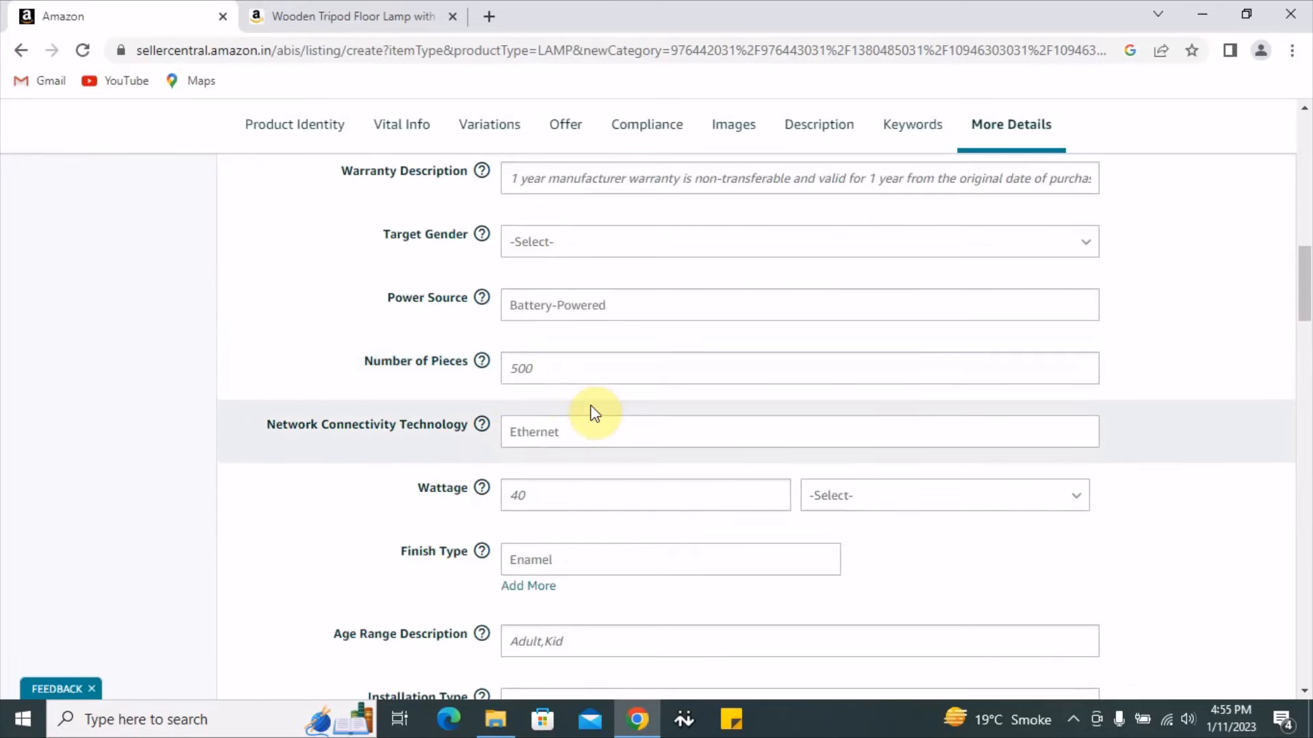
pyautogui.scroll(-20, 592, 405)
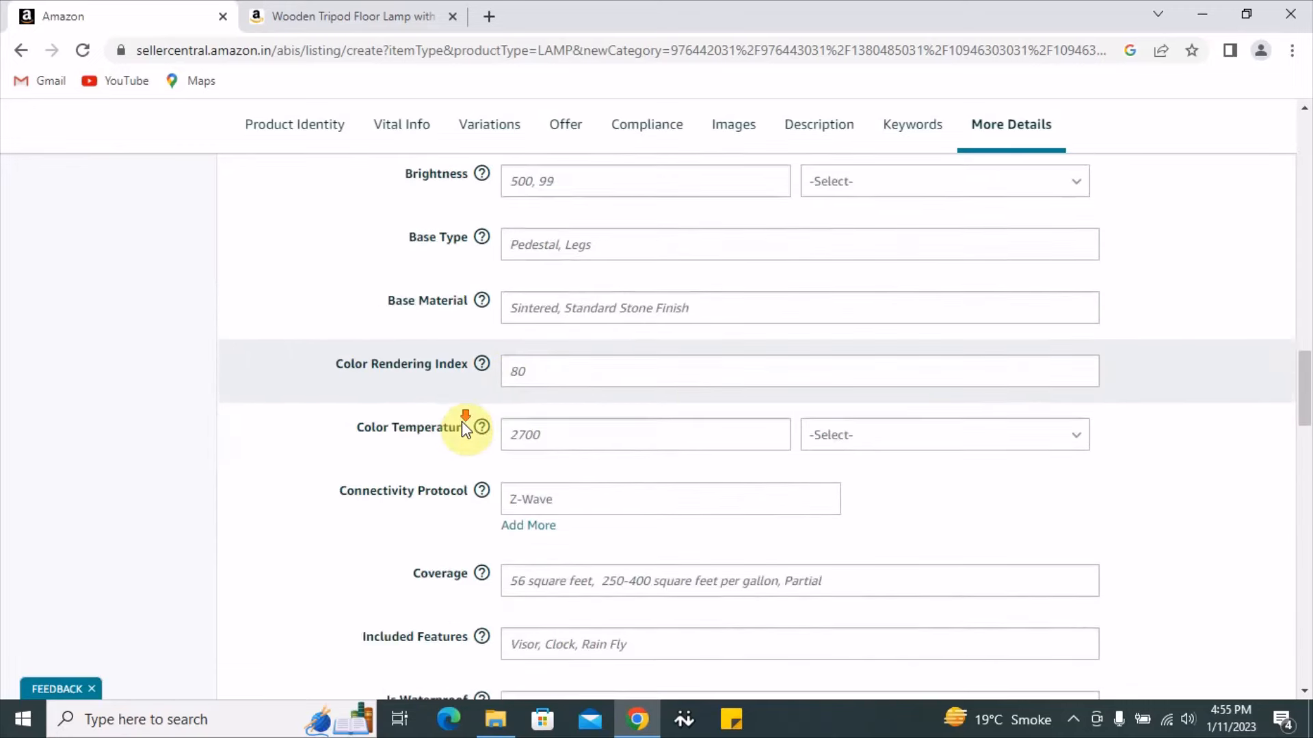
pyautogui.scroll(-12, 845, 307)
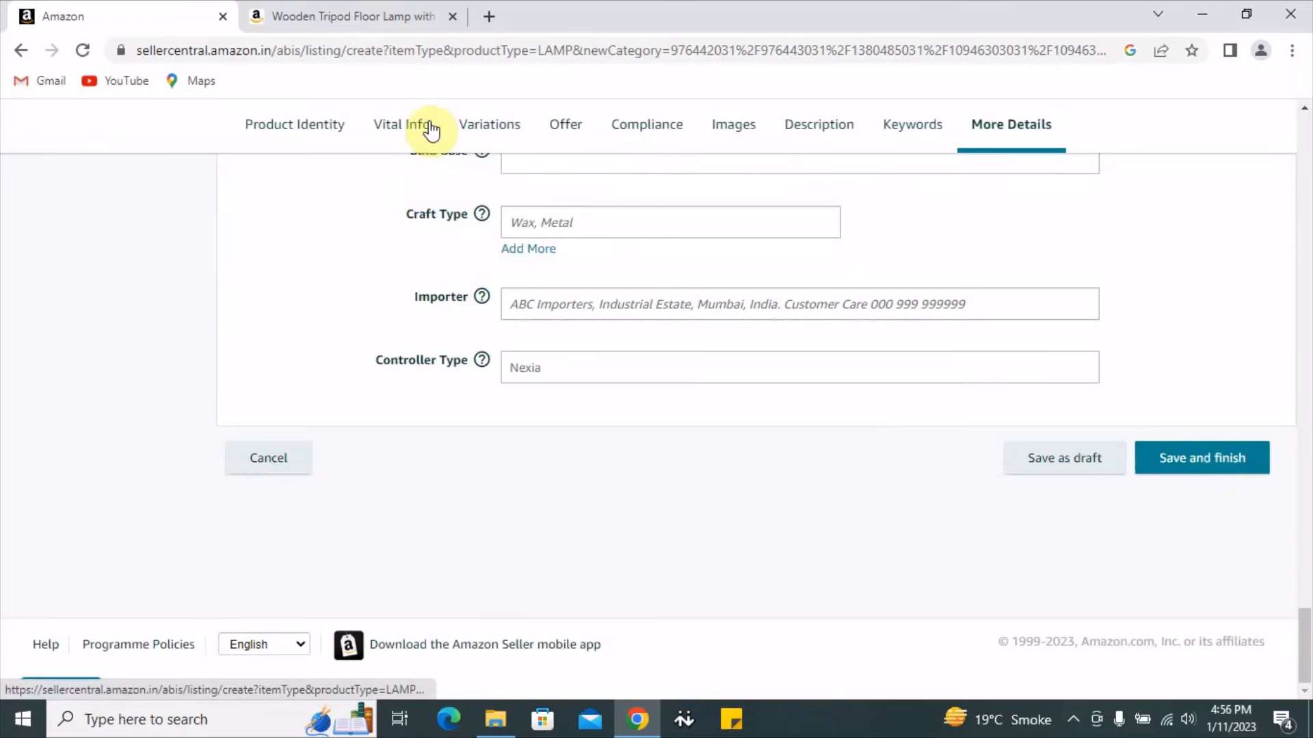
# Step: Copy the lamp's Model number in the vital information and clear the field
pyautogui.click(392, 126)
pyautogui.scroll(-3, 235, 216)
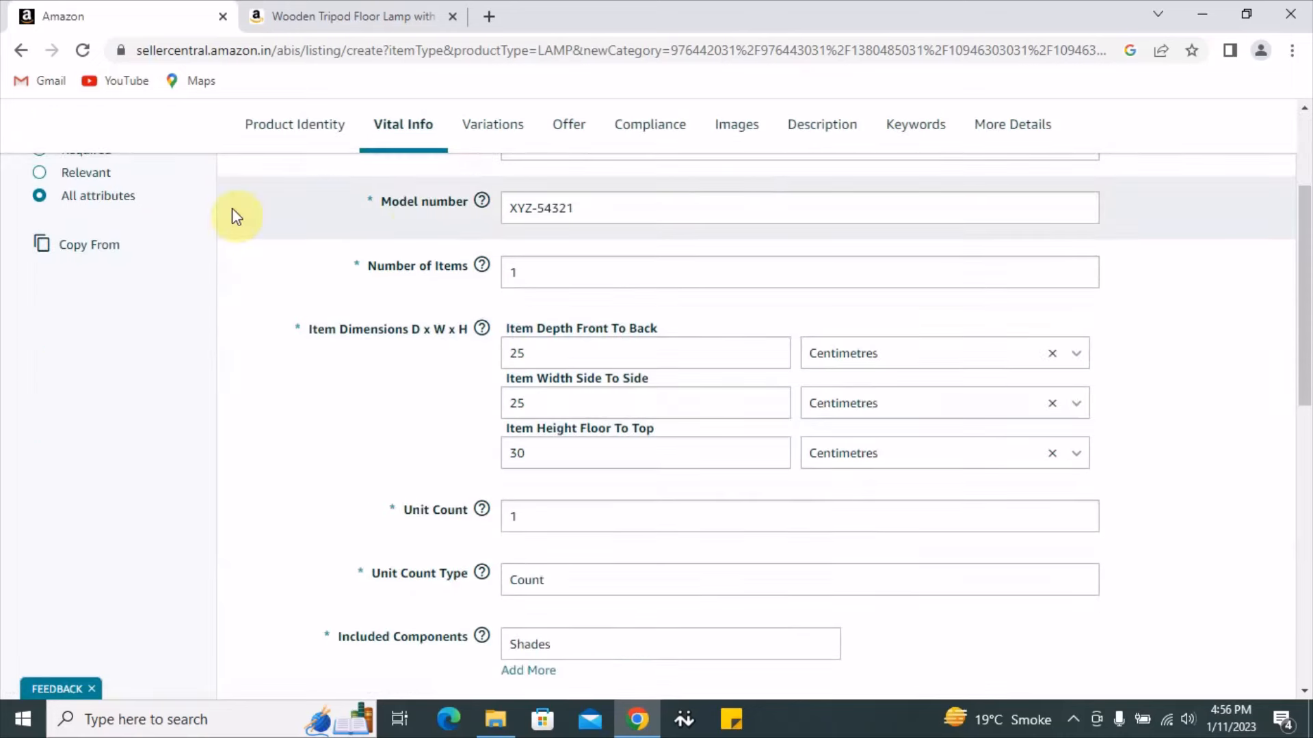
pyautogui.tripleClick(637, 209)
pyautogui.hotkey('ctrl', 'c')
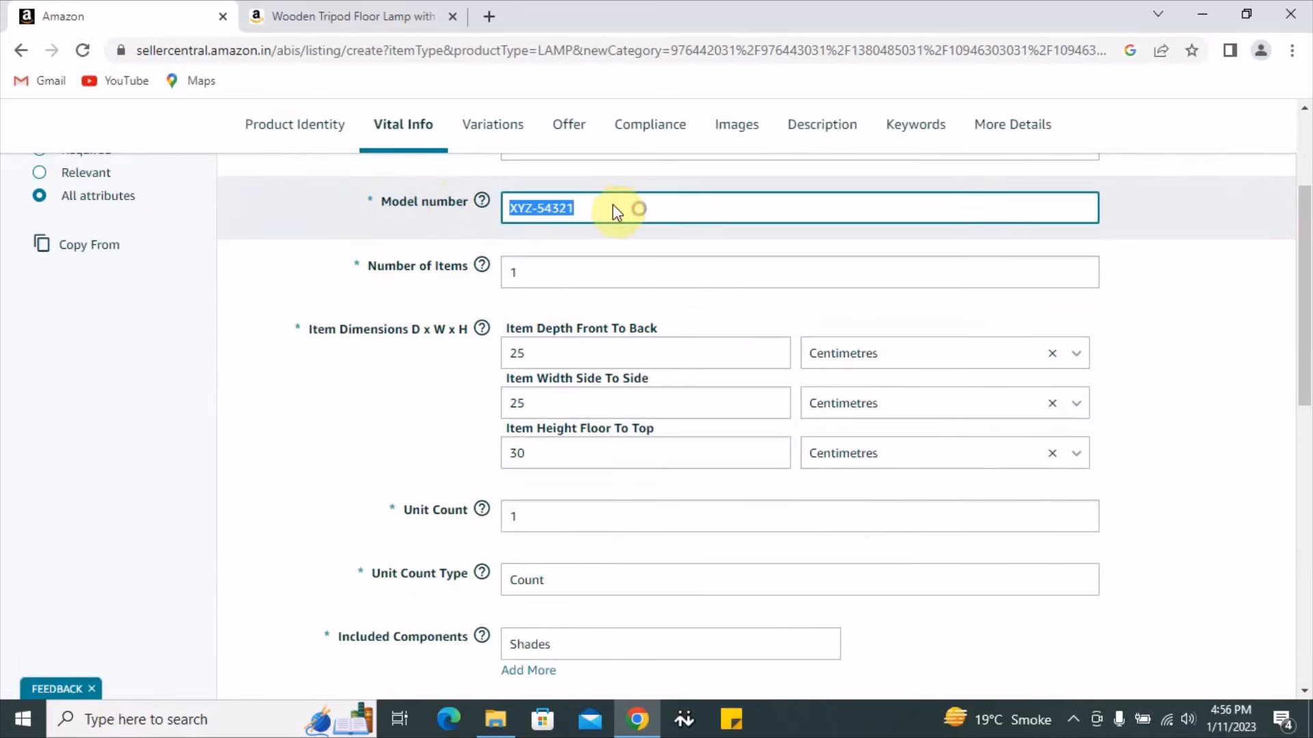
pyautogui.press('BackSpace')
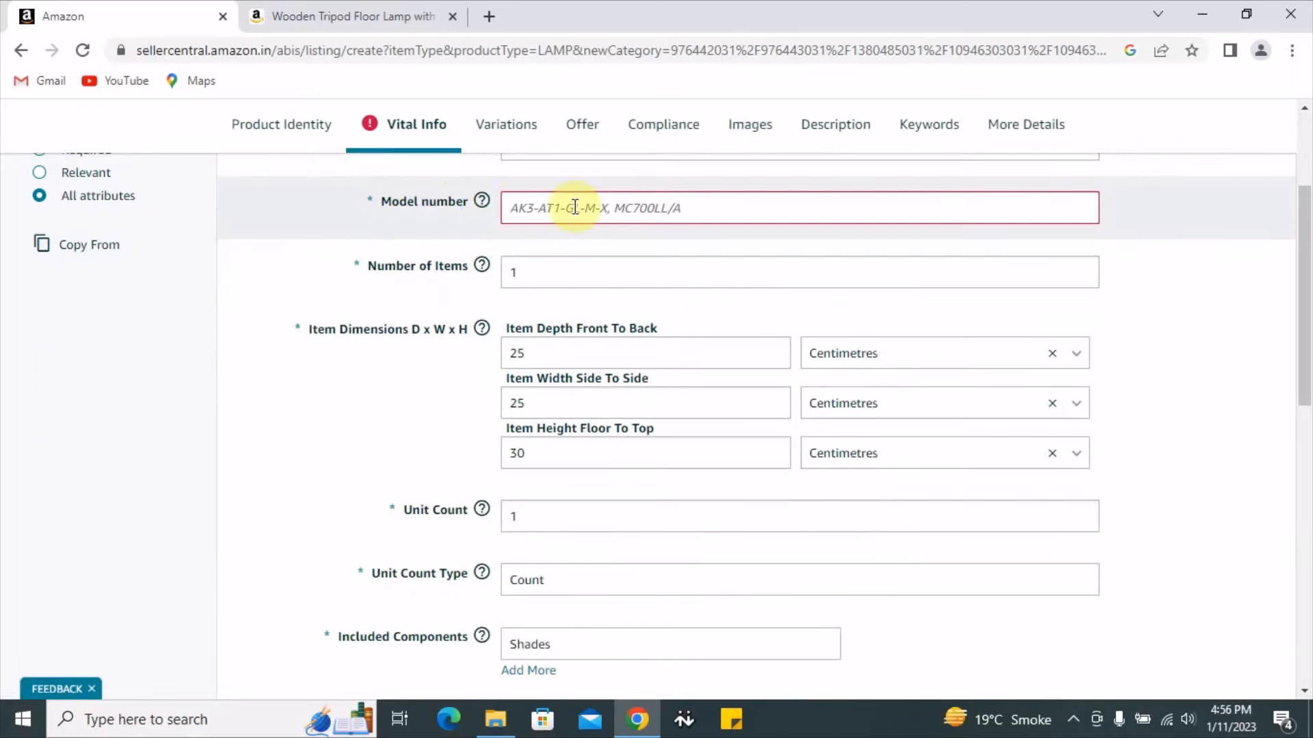
# Step: Try to save and finish the listing with the required Model number left empty
pyautogui.scroll(-10, 1190, 415)
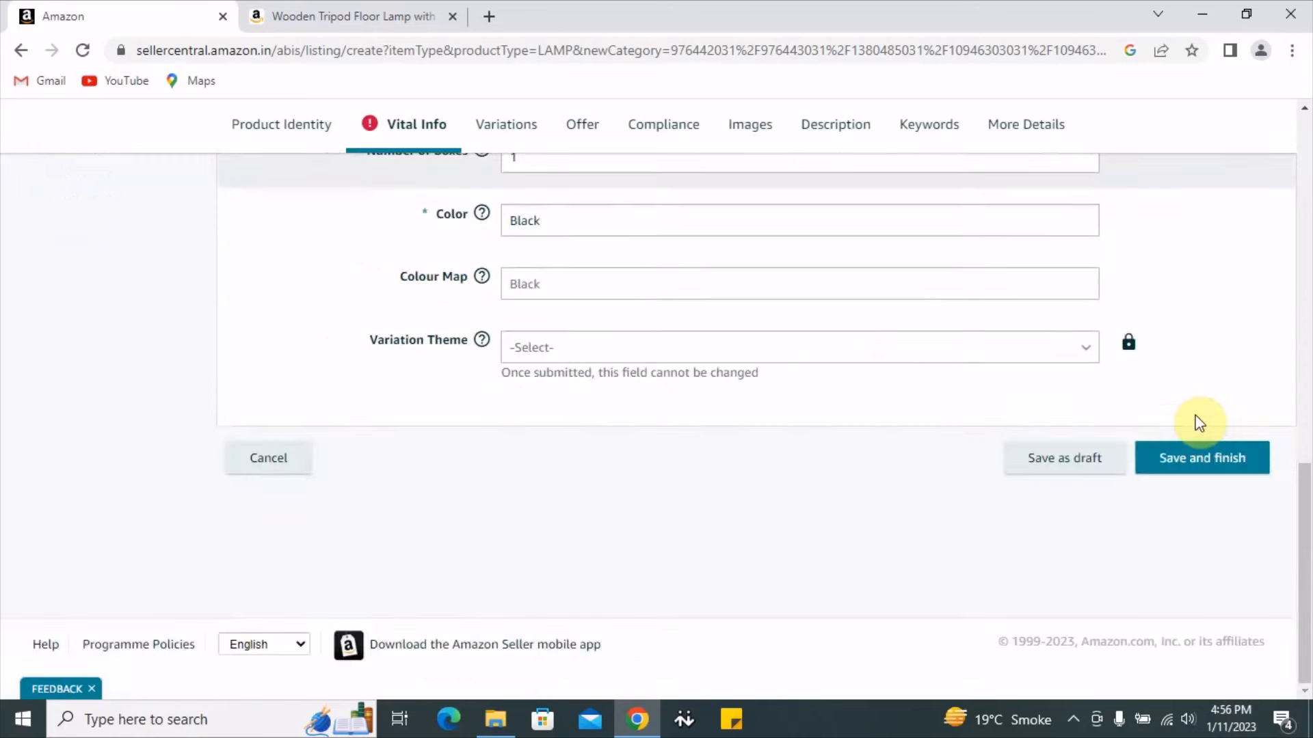
pyautogui.click(1216, 464)
pyautogui.click(1212, 468)
pyautogui.click(1202, 467)
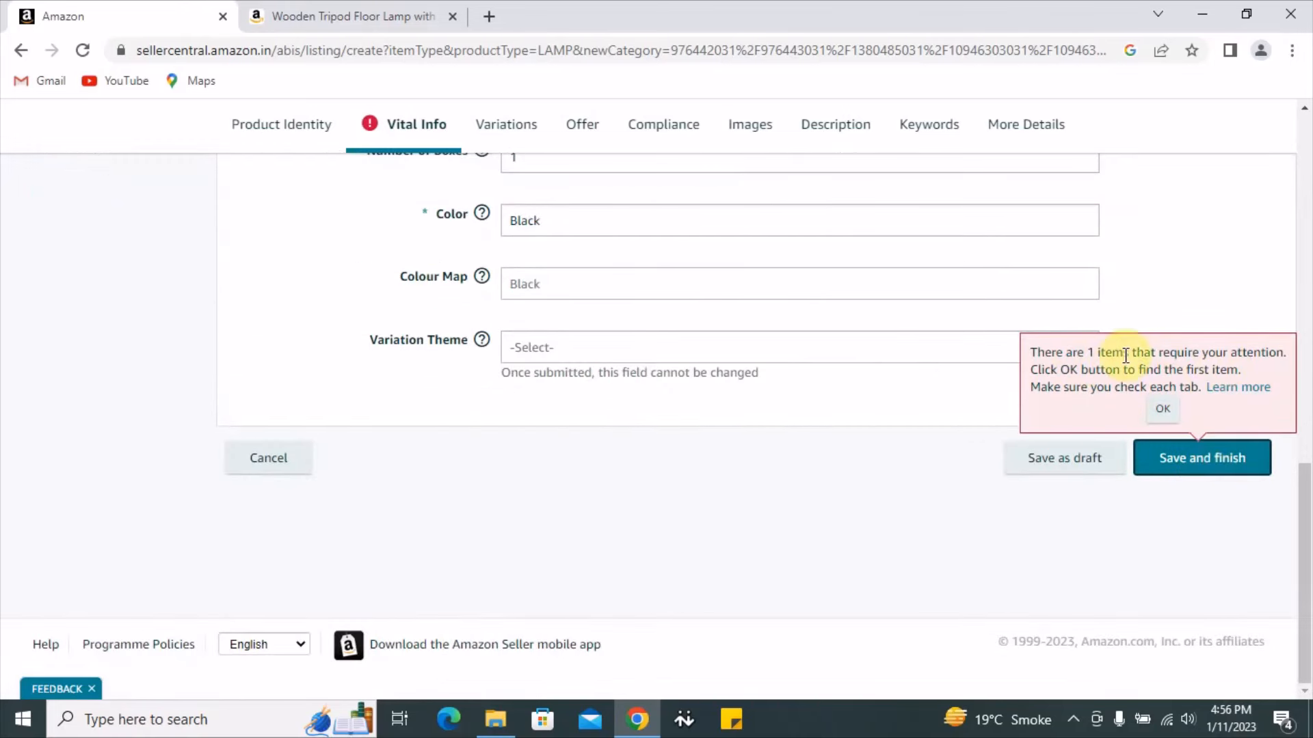
pyautogui.moveTo(1035, 353); pyautogui.dragTo(1202, 355)
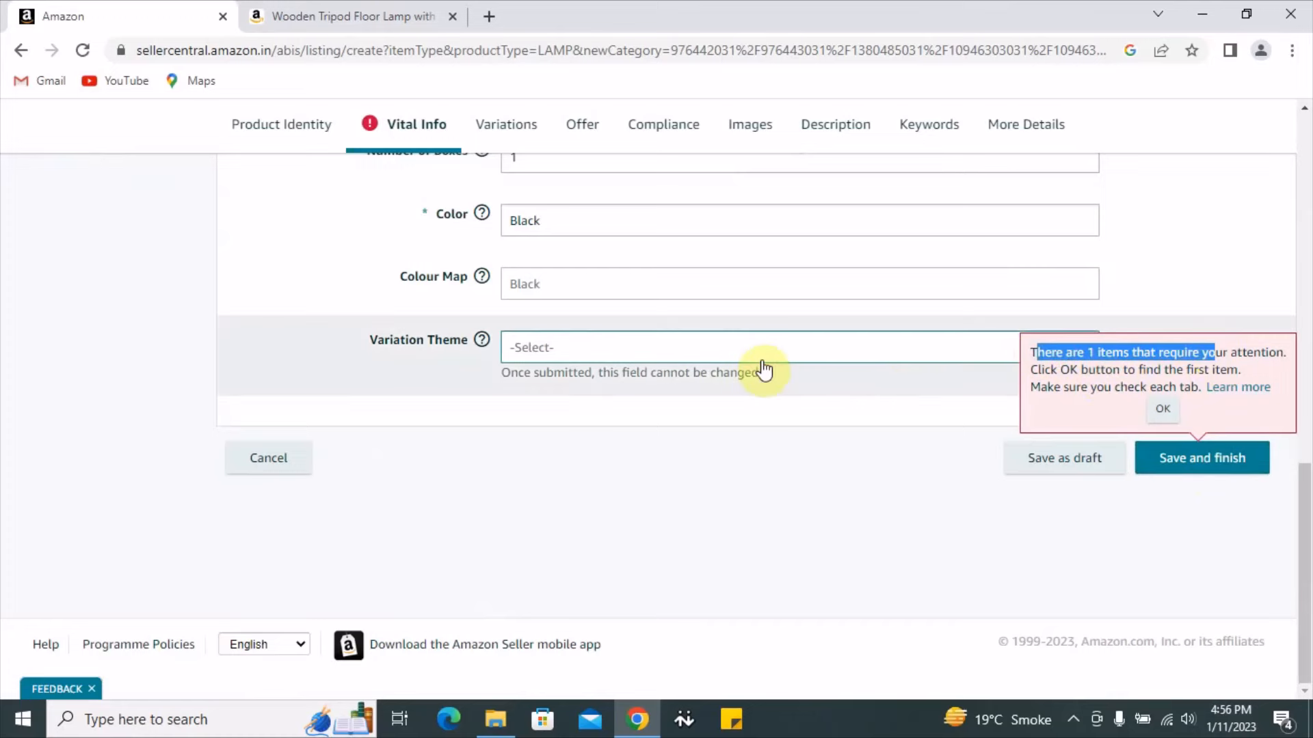
pyautogui.click(1167, 363)
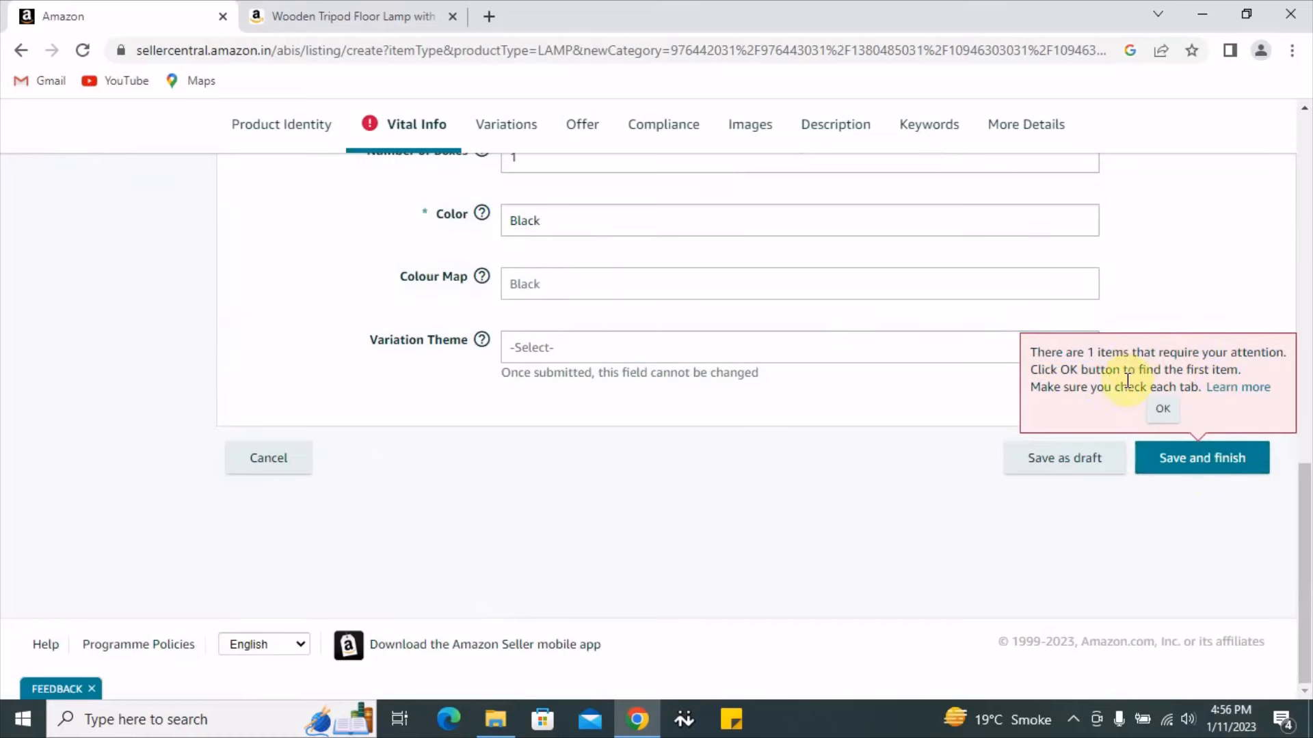
# Step: Paste XYZ-54321 back as the Model number, and save and finish the listing
pyautogui.scroll(10, 733, 372)
pyautogui.click(826, 209)
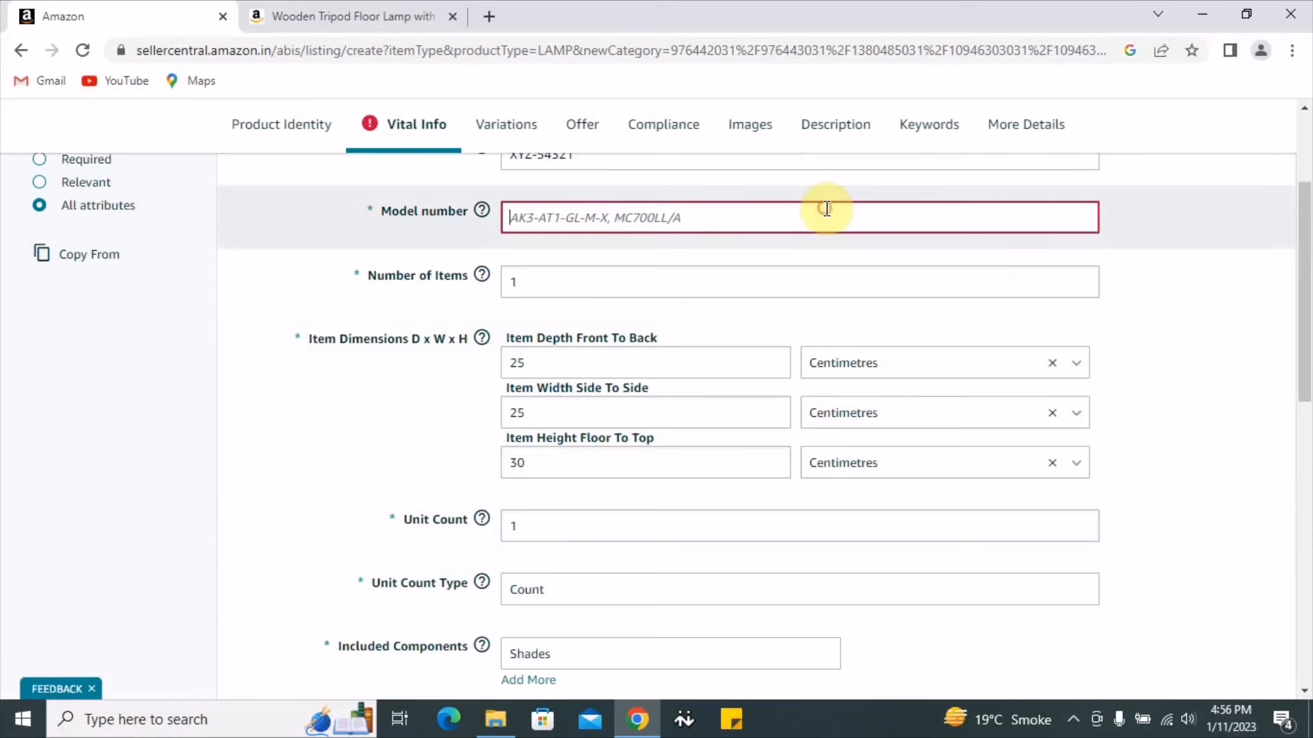
pyautogui.hotkey('ctrl', 'v')
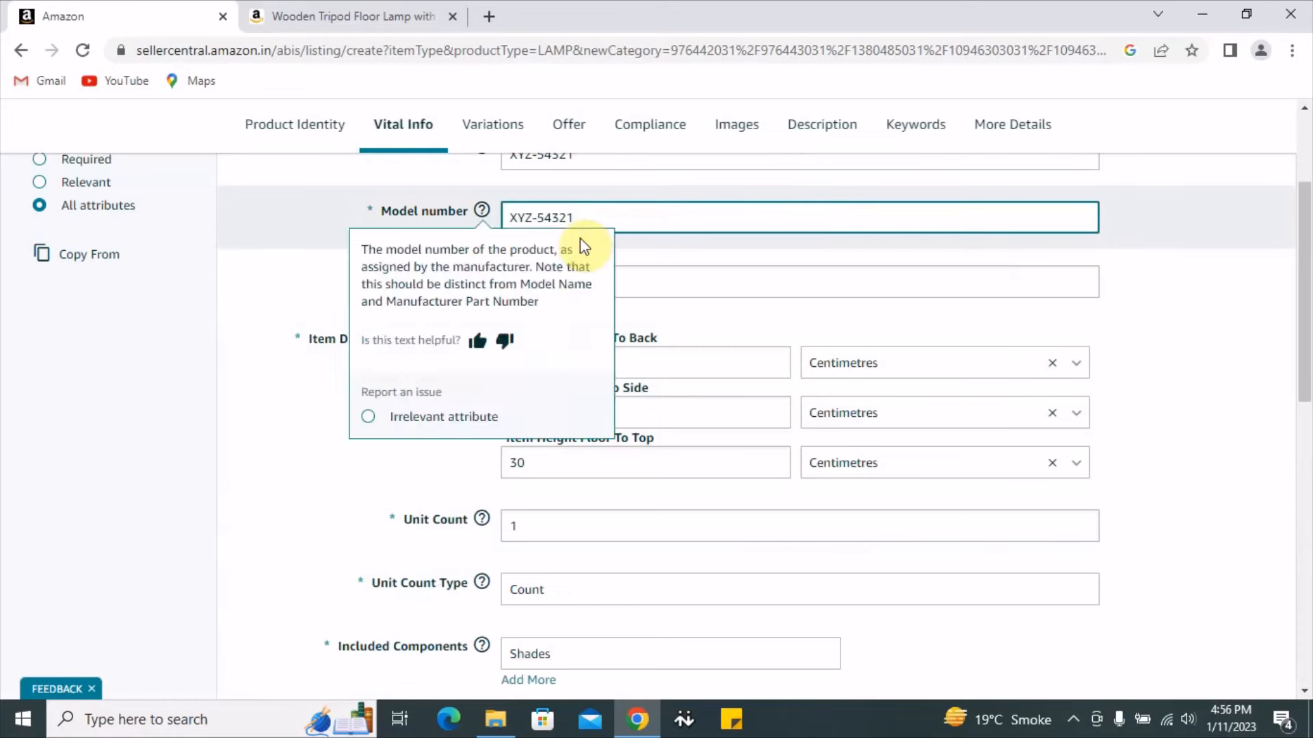
pyautogui.scroll(-15, 1031, 348)
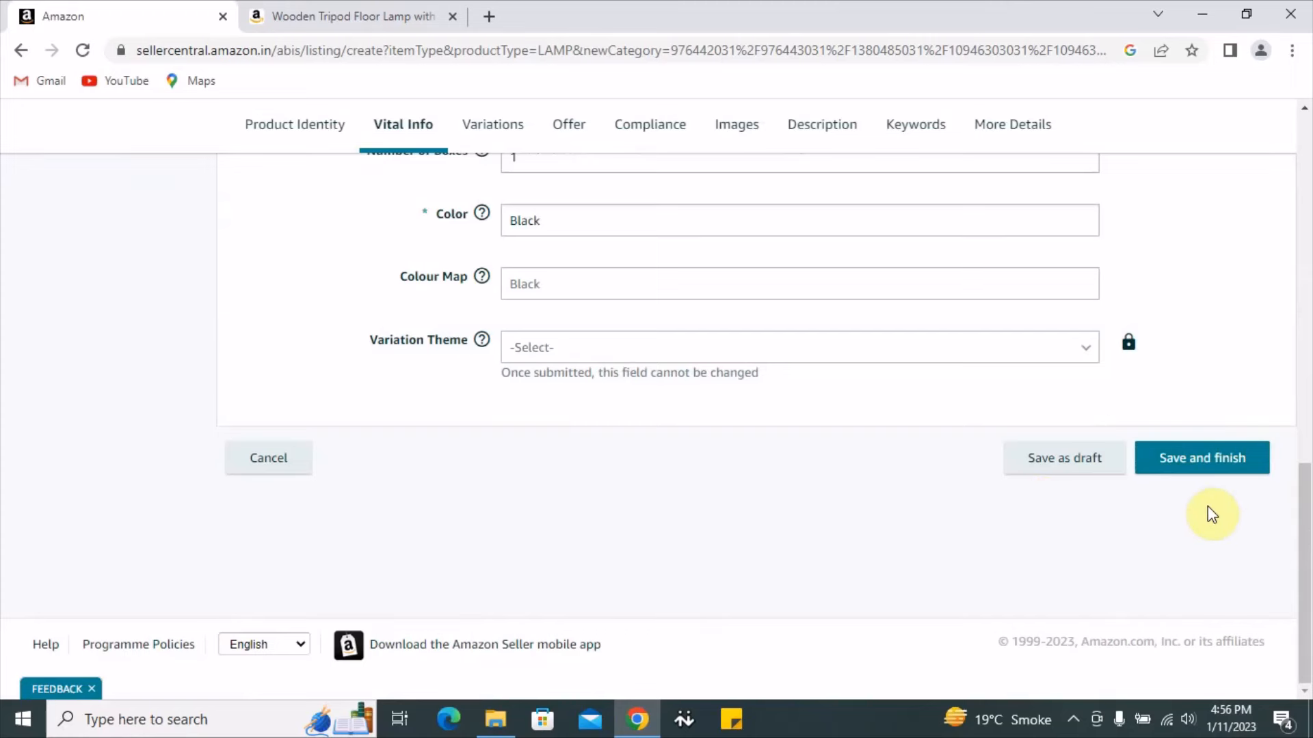
pyautogui.click(1222, 470)
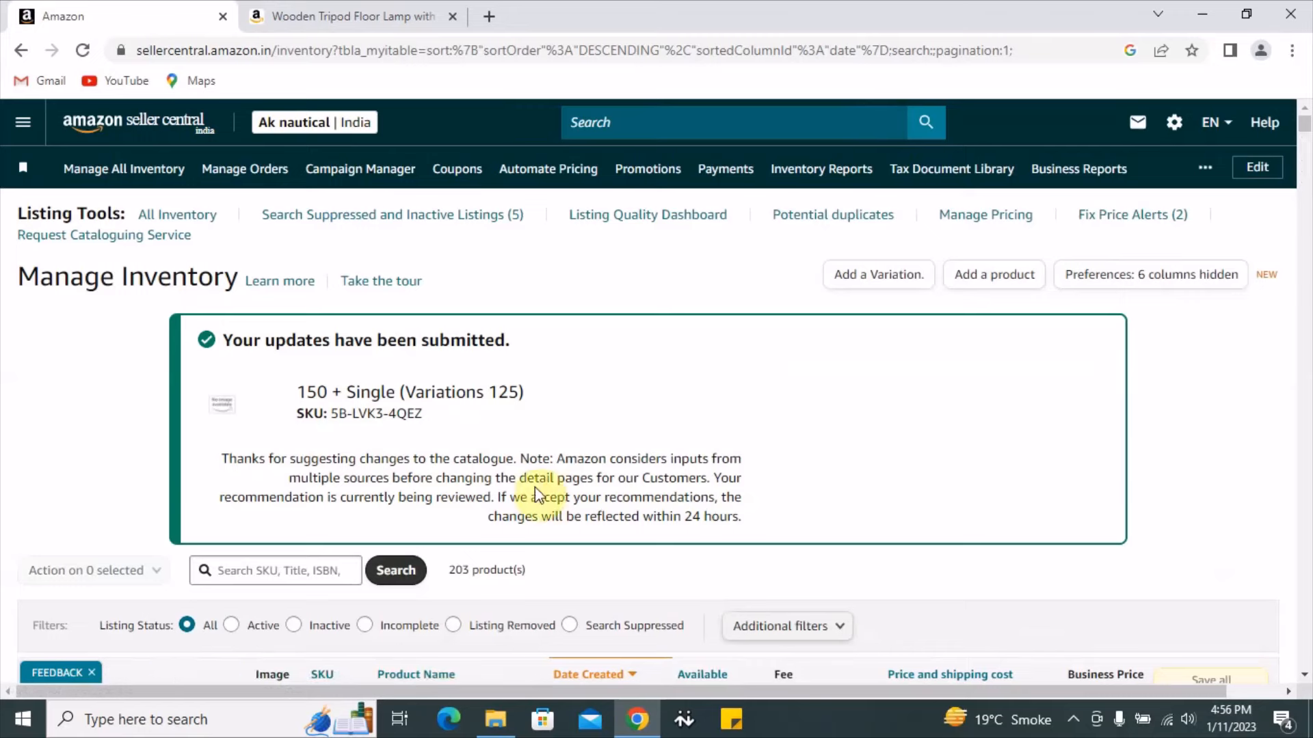
# Step: Read the submission notice for the new listing in Manage Inventory
pyautogui.moveTo(552, 474); pyautogui.dragTo(768, 478)
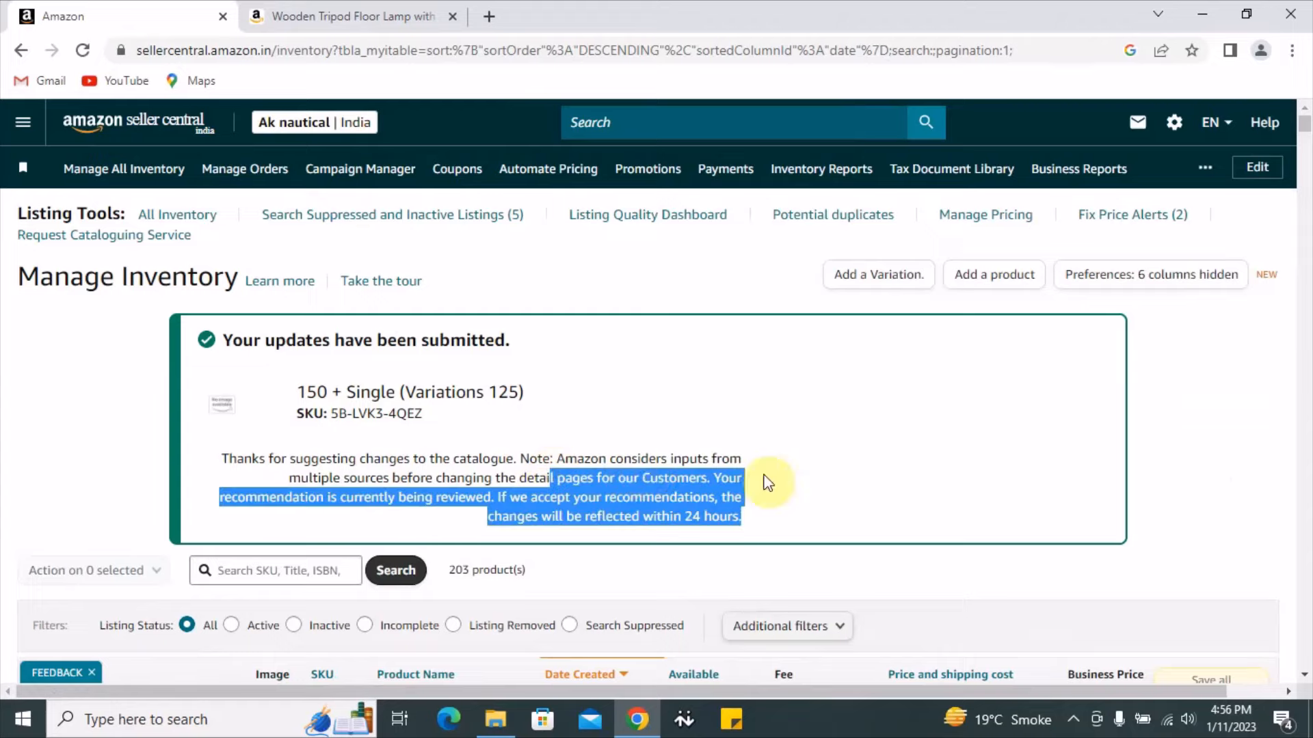
pyautogui.scroll(-3, 650, 557)
pyautogui.scroll(3, 606, 396)
pyautogui.click(708, 408)
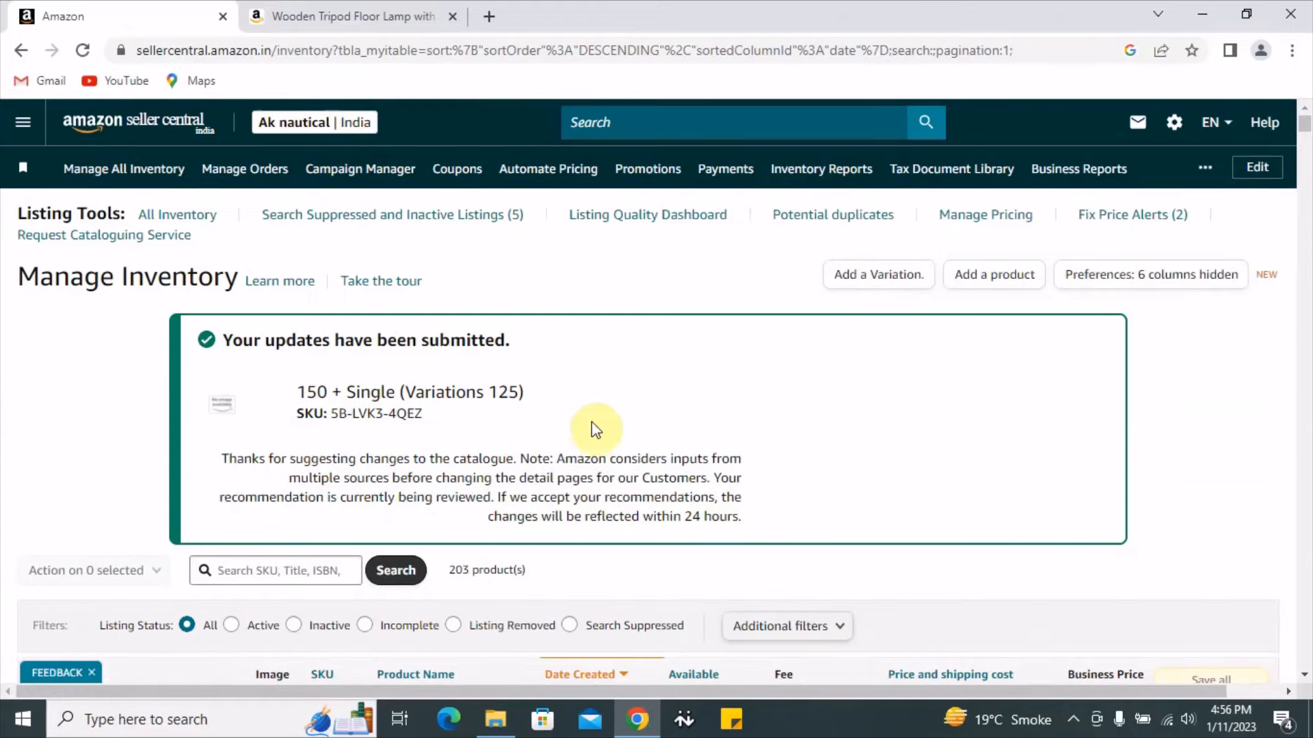
# Step: Switch to the Wooden Tripod Floor Lamp product page and examine its full title against the submitted listing
pyautogui.click(380, 14)
pyautogui.scroll(4, 752, 239)
pyautogui.tripleClick(760, 317)
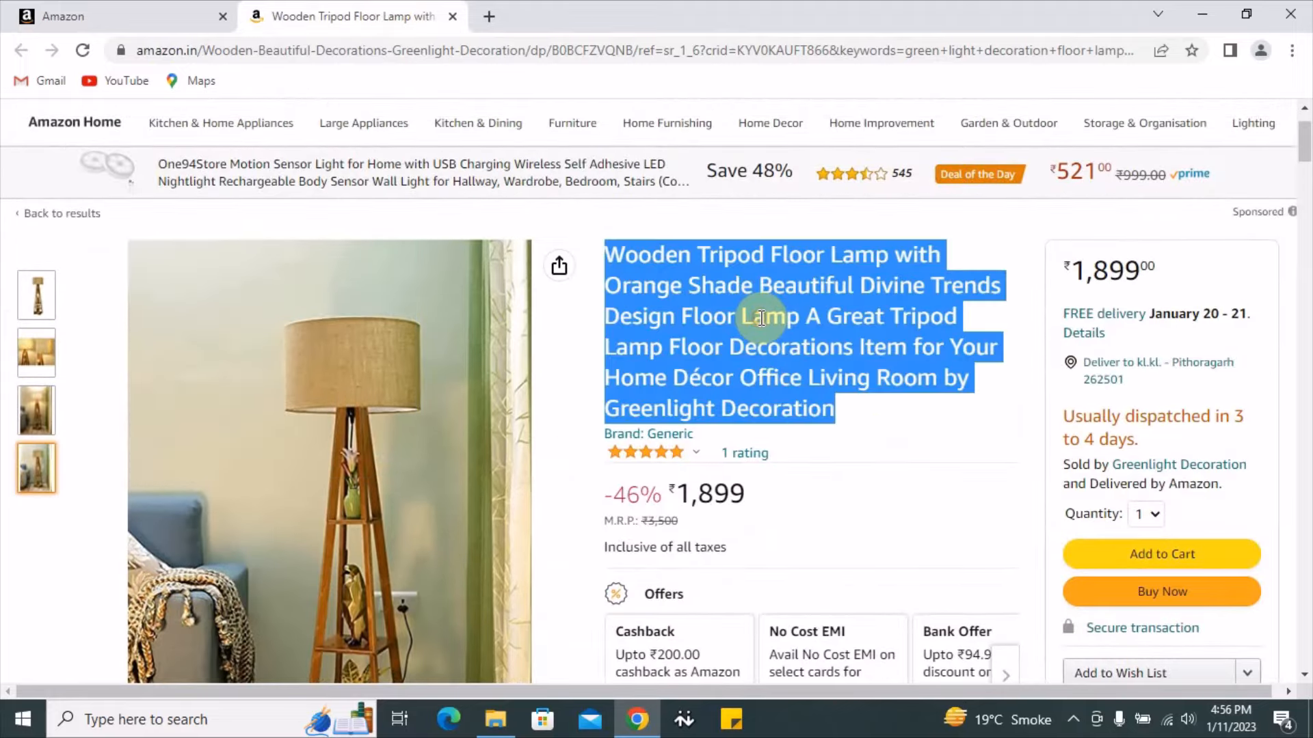
pyautogui.click(92, 11)
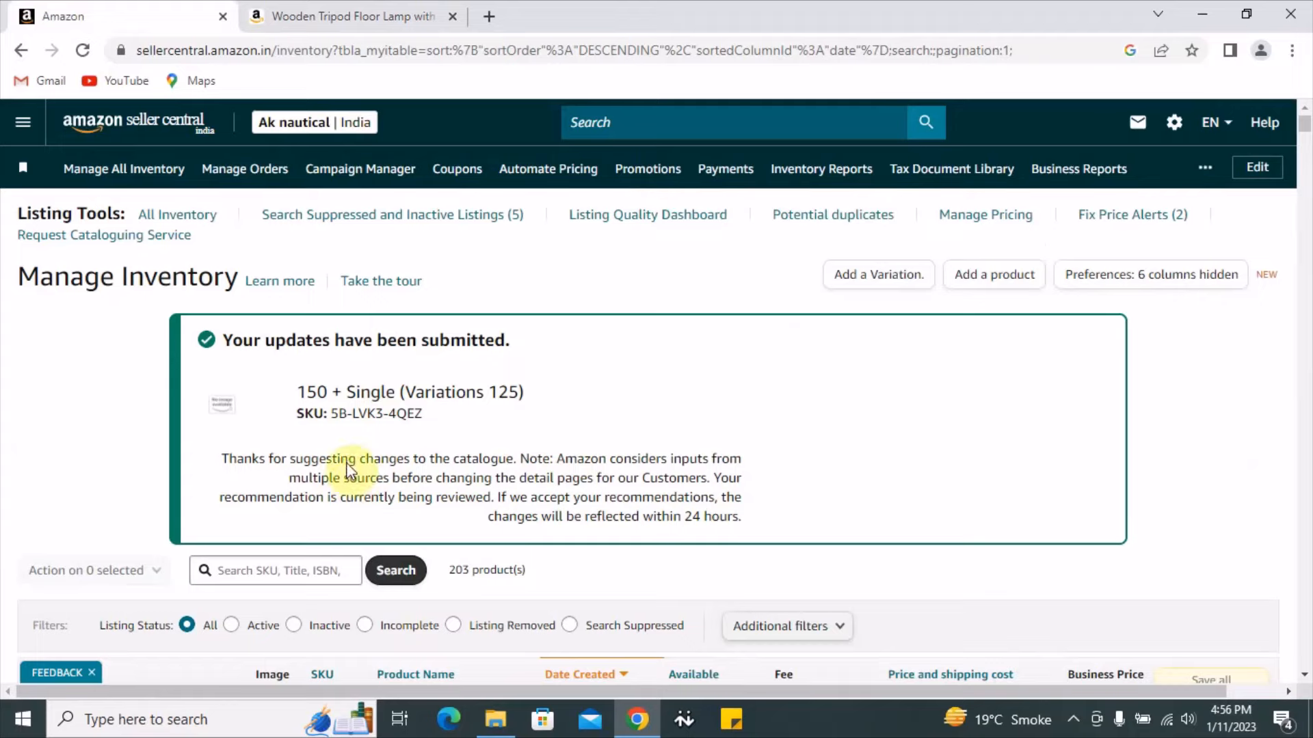
pyautogui.click(287, 14)
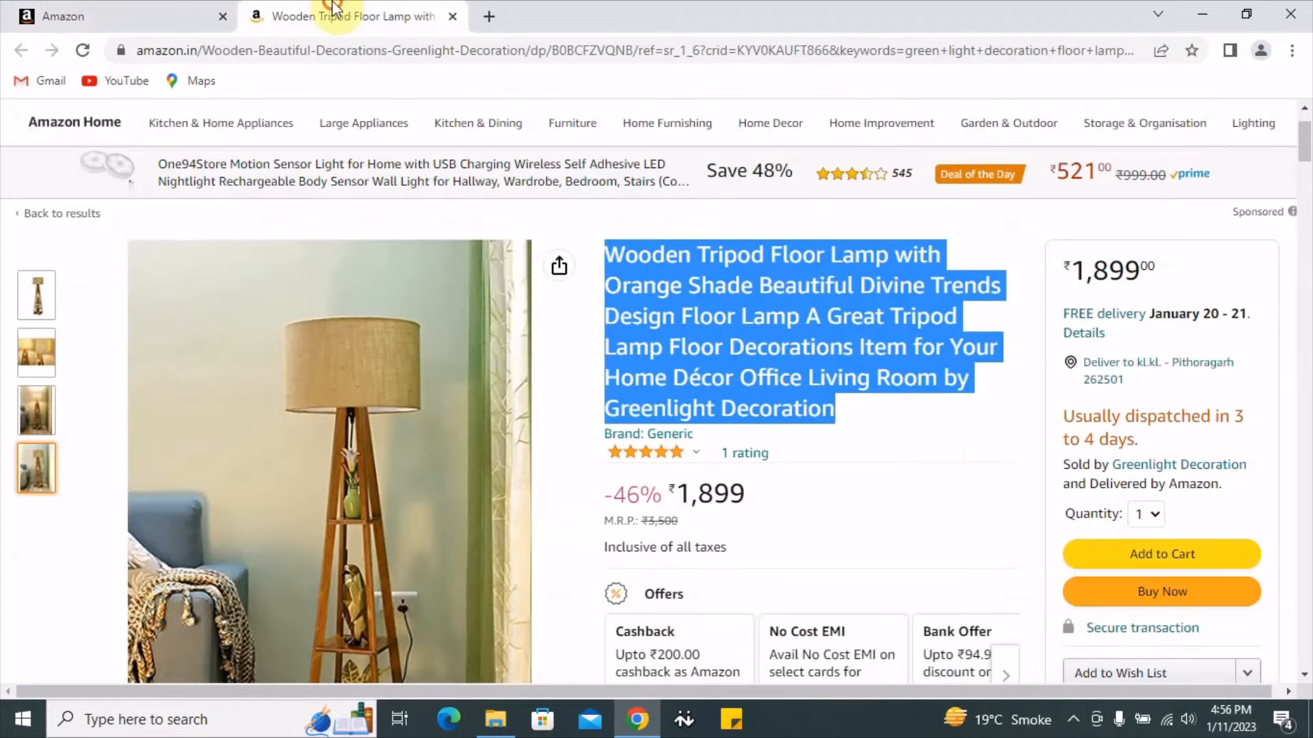
pyautogui.tripleClick(867, 316)
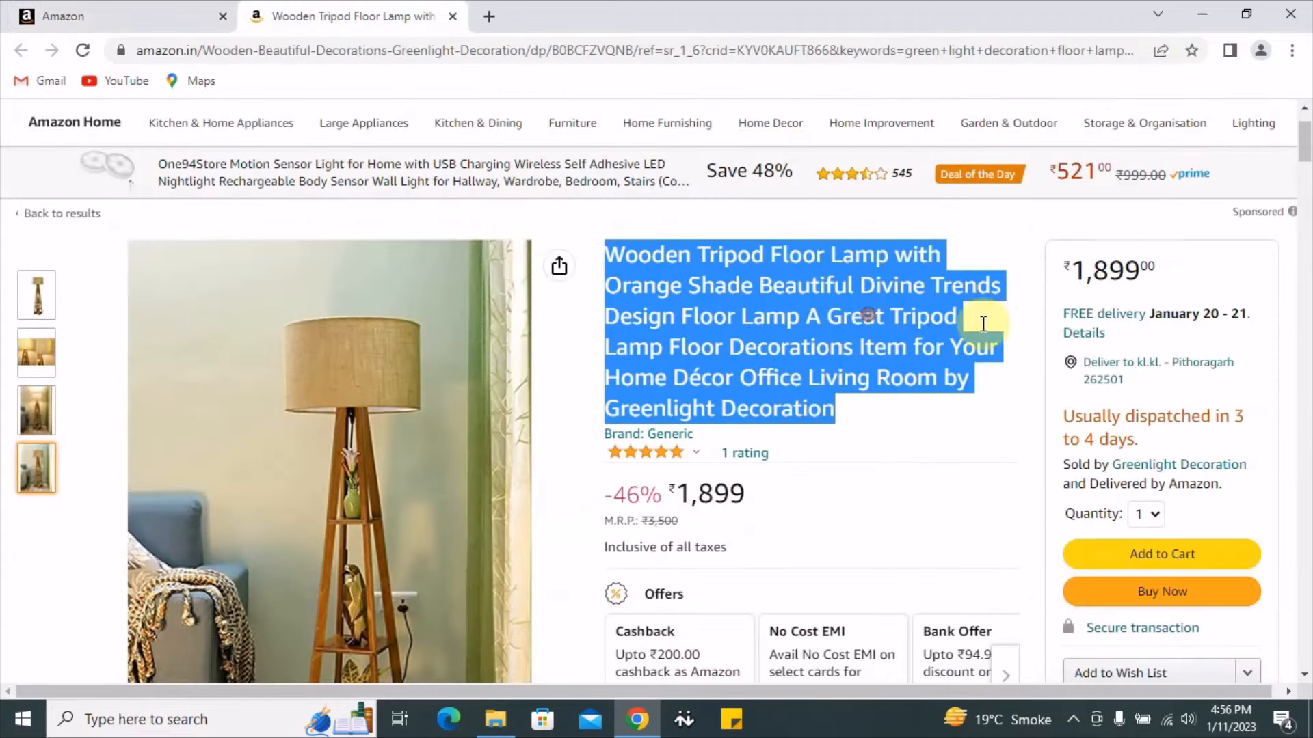
pyautogui.click(639, 263)
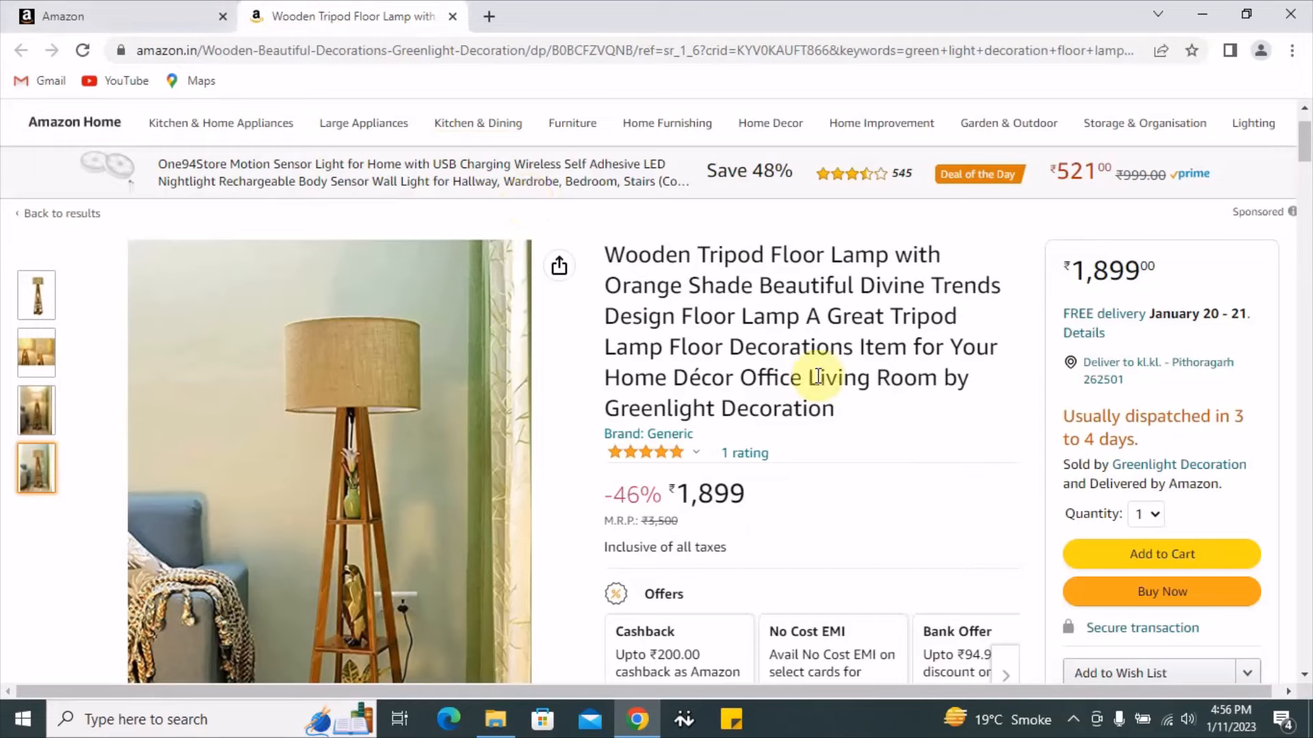
pyautogui.moveTo(612, 399); pyautogui.dragTo(876, 392)
pyautogui.click(814, 418)
pyautogui.moveTo(608, 255); pyautogui.dragTo(899, 410)
# Step: Expand the reference lamp's product attributes and examine the list from Brand to Switch Style
pyautogui.scroll(-4, 718, 269)
pyautogui.scroll(-9, 718, 269)
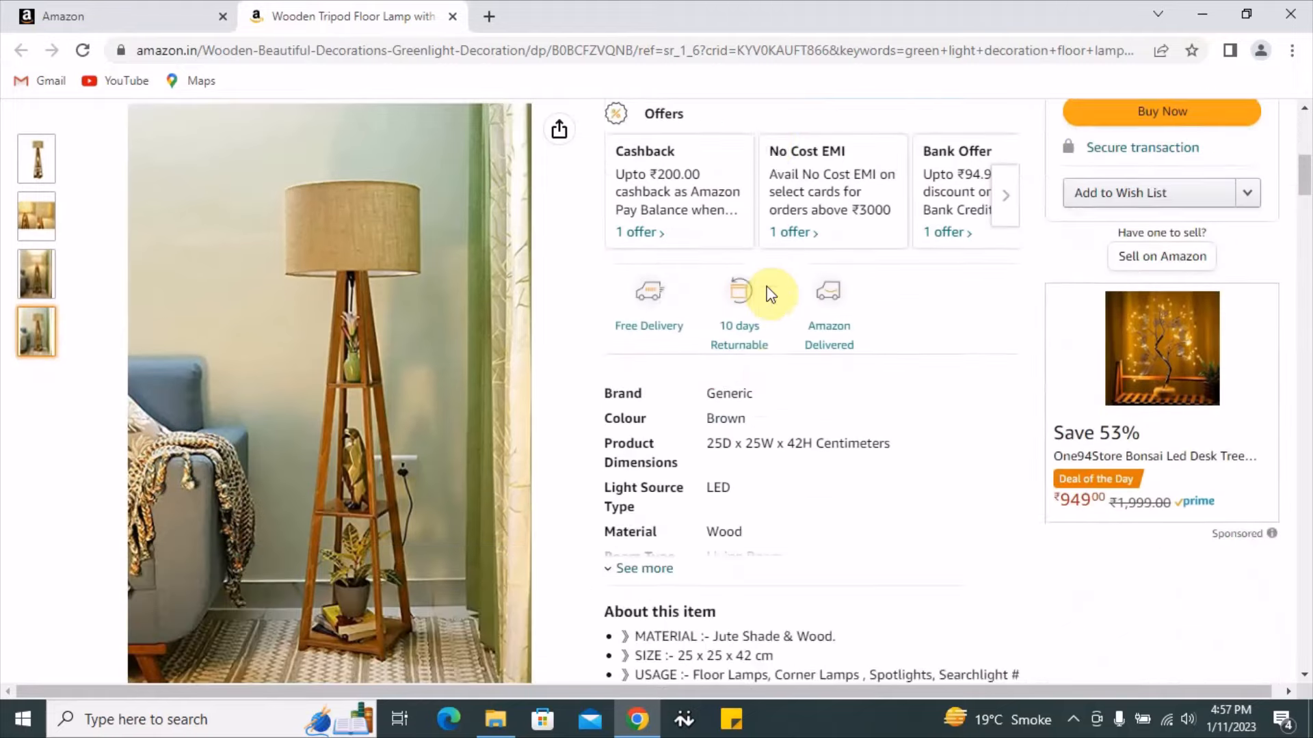
pyautogui.click(625, 198)
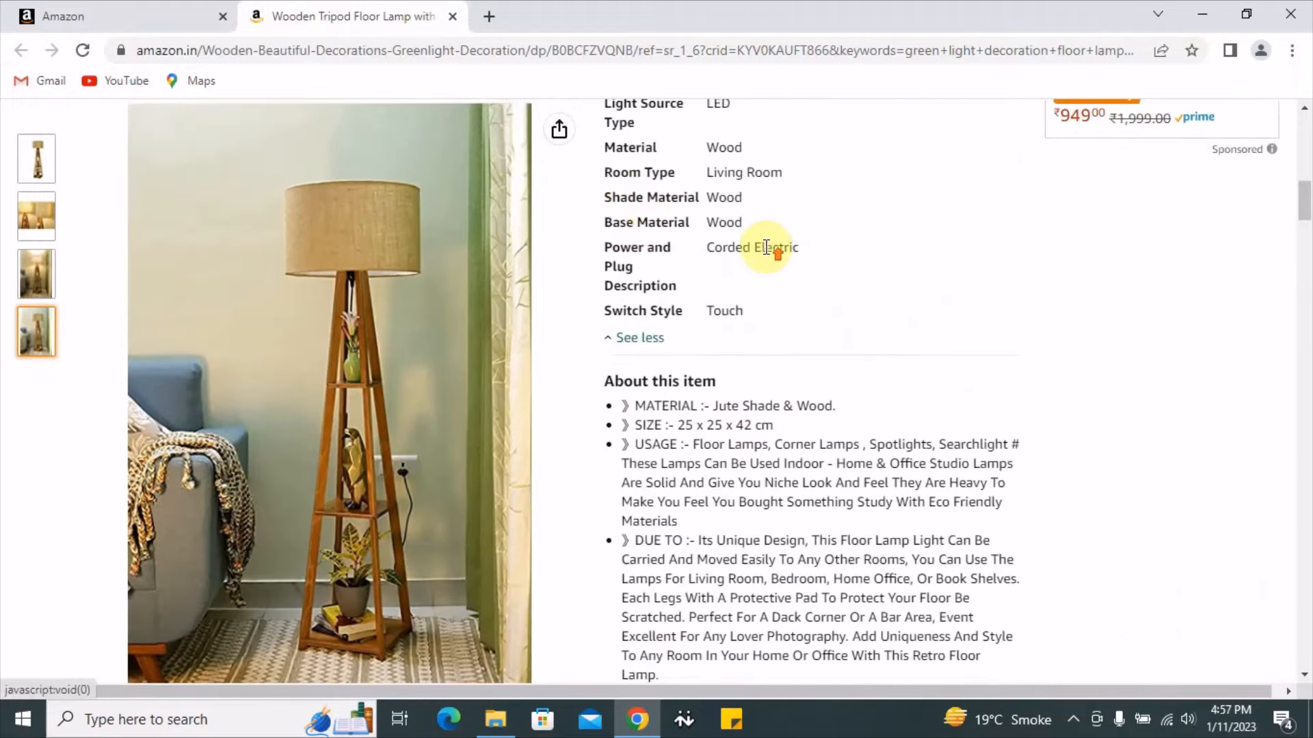
pyautogui.scroll(3, 623, 246)
pyautogui.moveTo(613, 185); pyautogui.dragTo(809, 545)
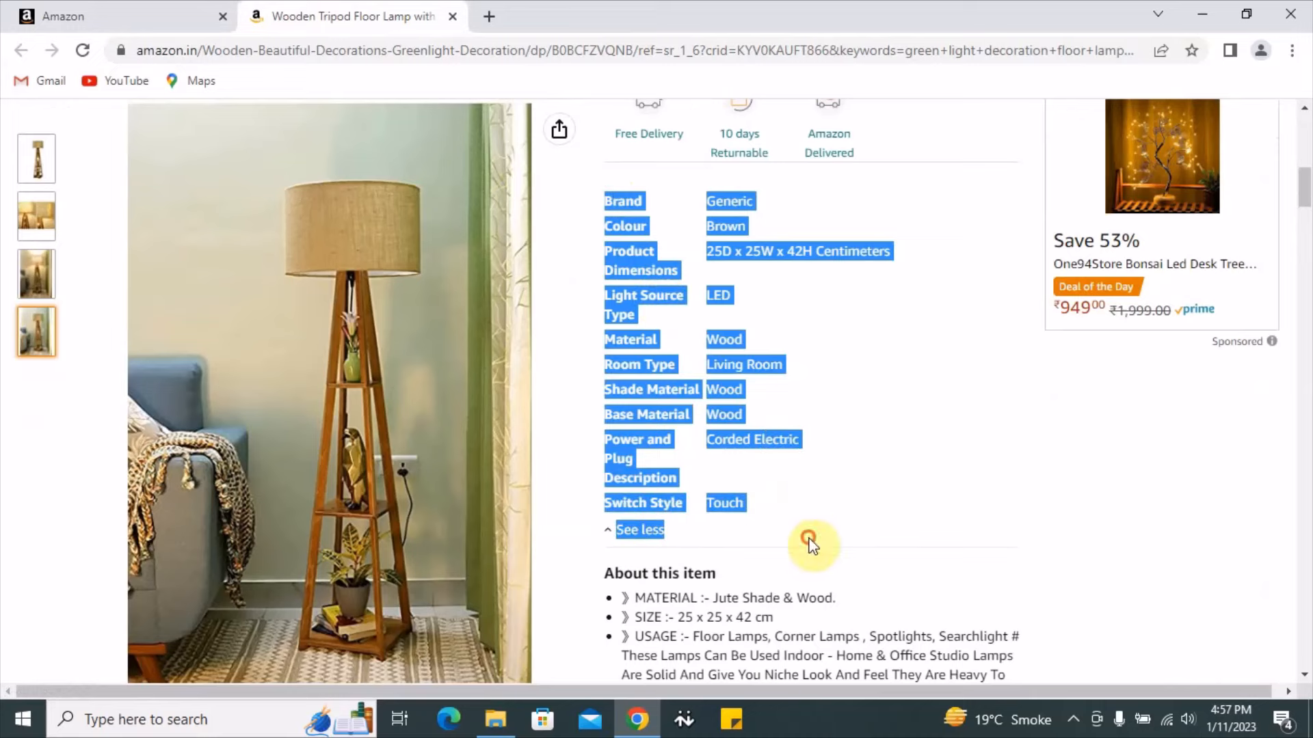
# Step: Read the About this item bullet points of the reference lamp, from material and size to assembly
pyautogui.scroll(-6, 810, 479)
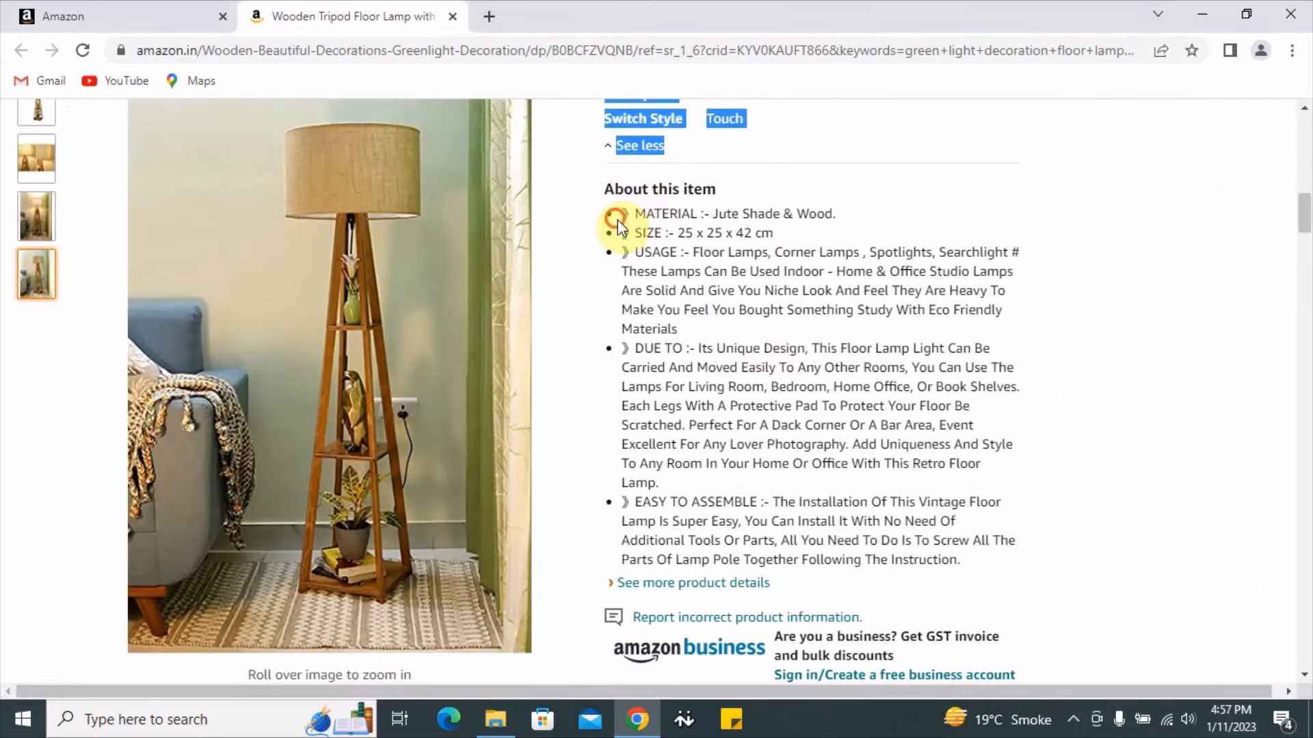
pyautogui.moveTo(619, 222); pyautogui.dragTo(906, 529)
pyautogui.click(715, 217)
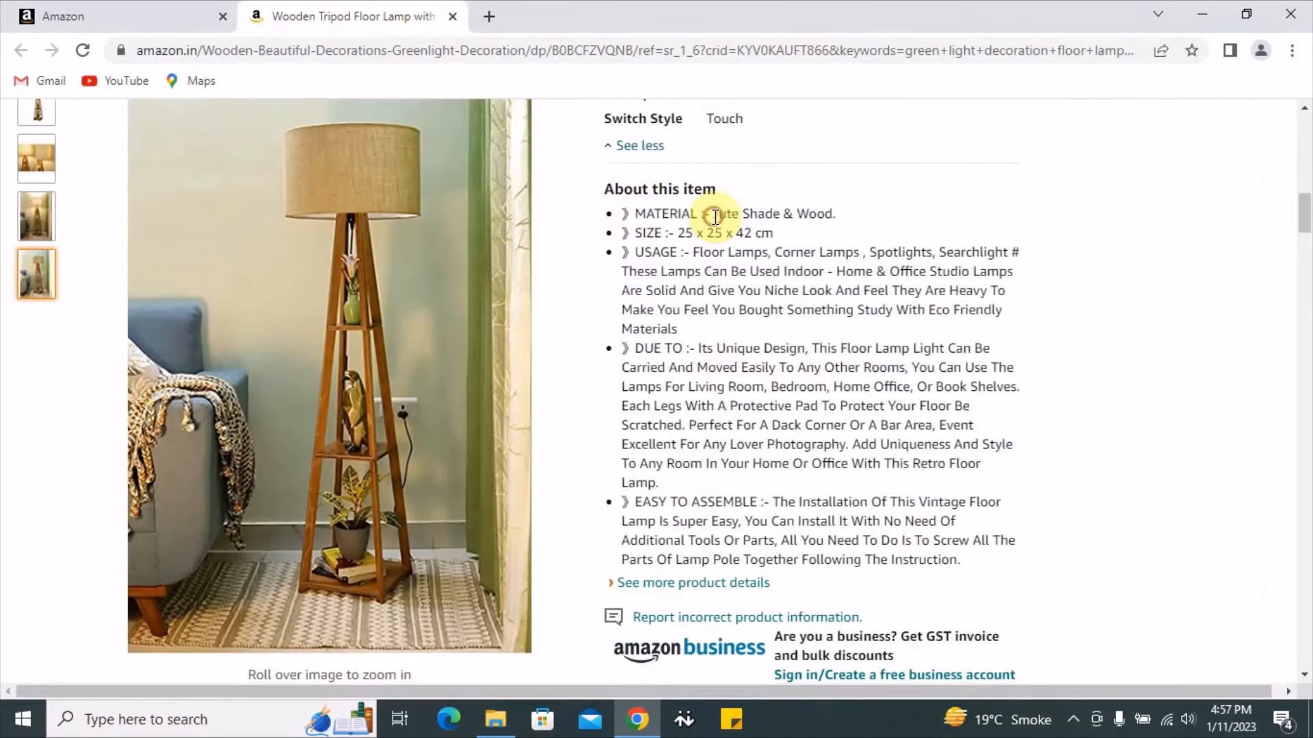
pyautogui.scroll(-3, 698, 315)
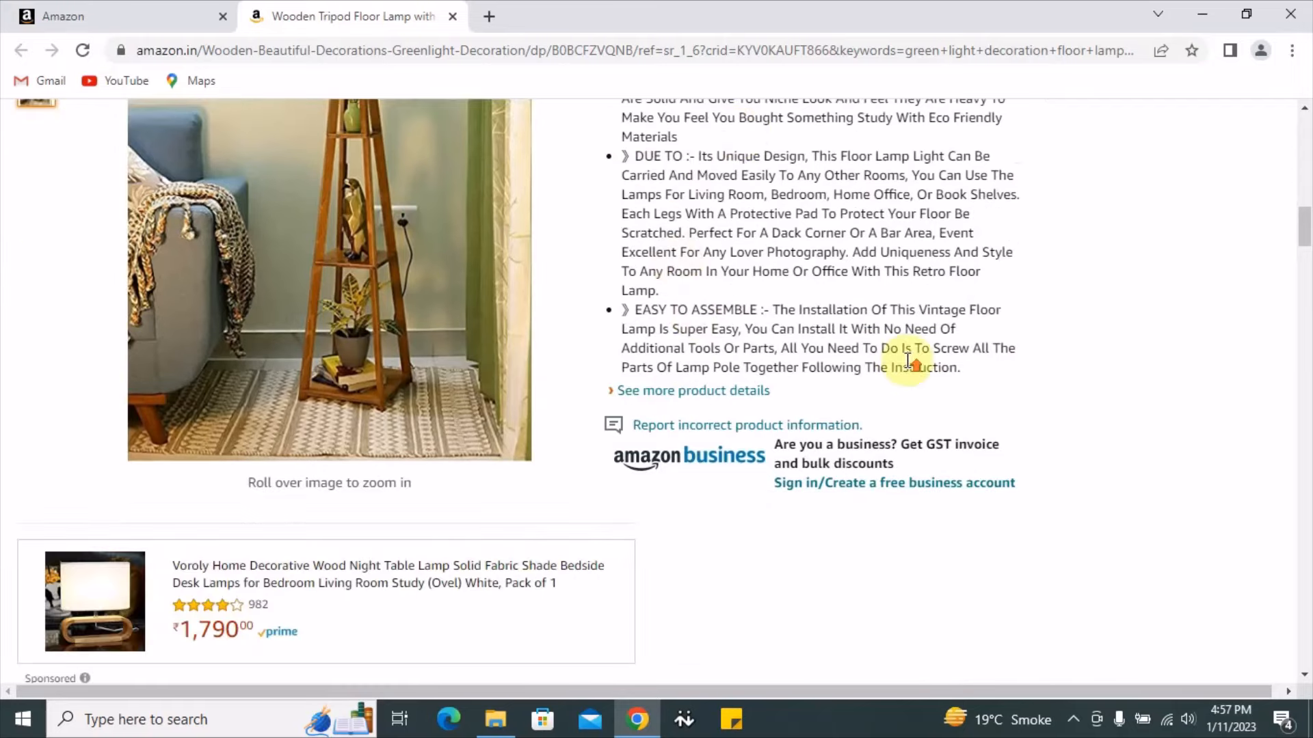
pyautogui.scroll(3, 907, 362)
pyautogui.moveTo(624, 208); pyautogui.dragTo(961, 540)
# Step: Examine the Technical Details and Additional Information tables in the reference lamp's product information
pyautogui.scroll(-15, 684, 399)
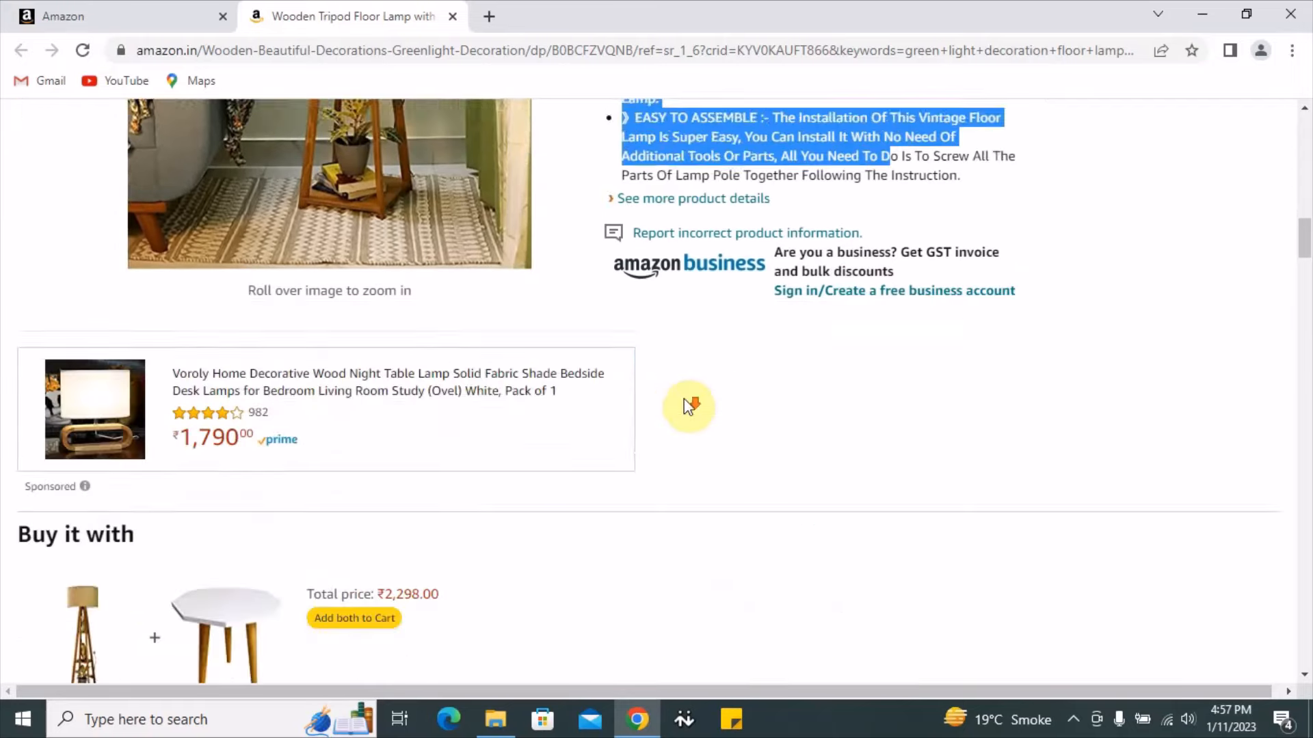
pyautogui.scroll(-19, 636, 386)
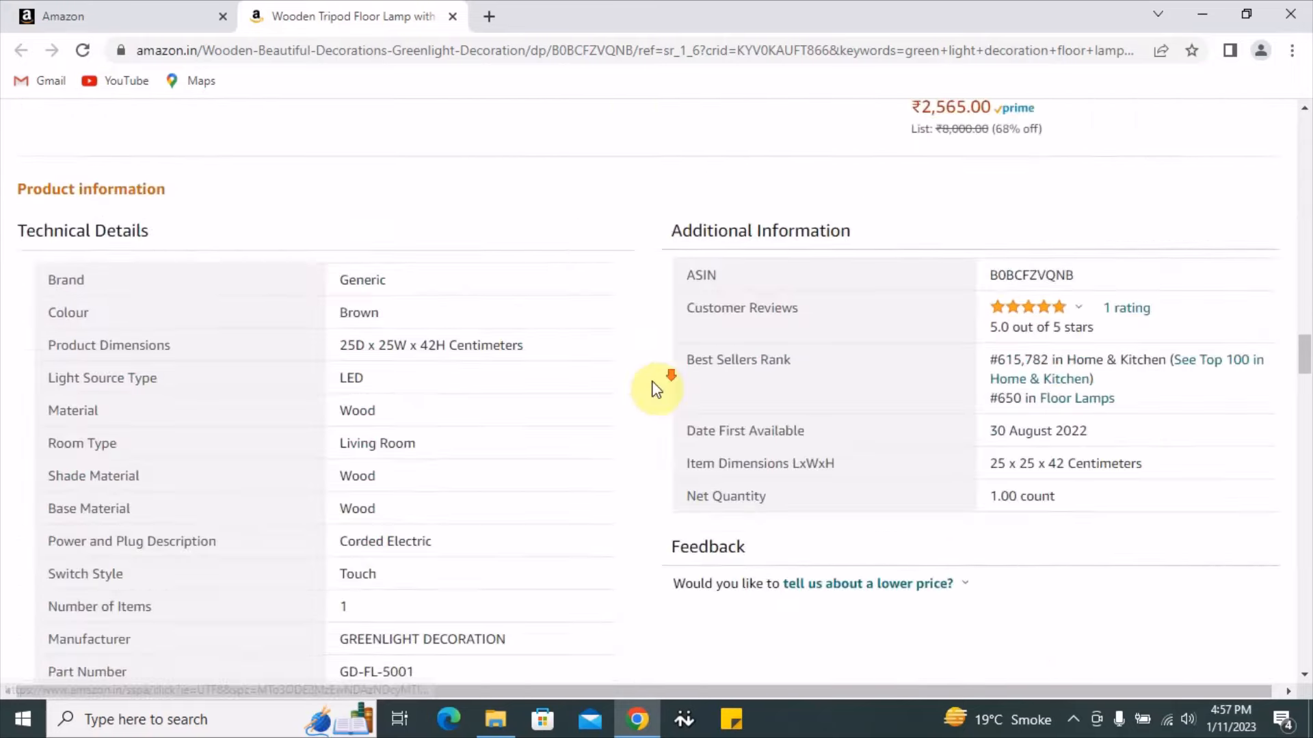
pyautogui.scroll(3, 581, 379)
pyautogui.scroll(1, 103, 191)
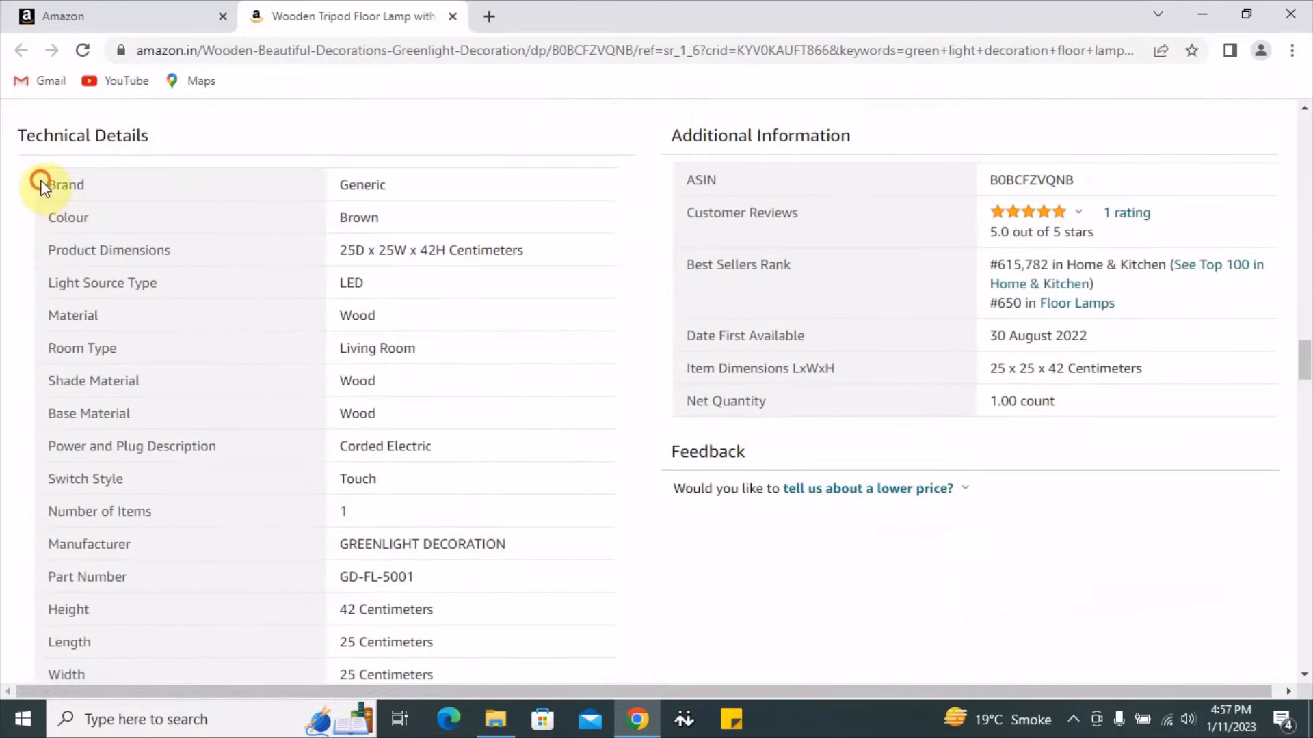
pyautogui.moveTo(41, 186); pyautogui.dragTo(1042, 448)
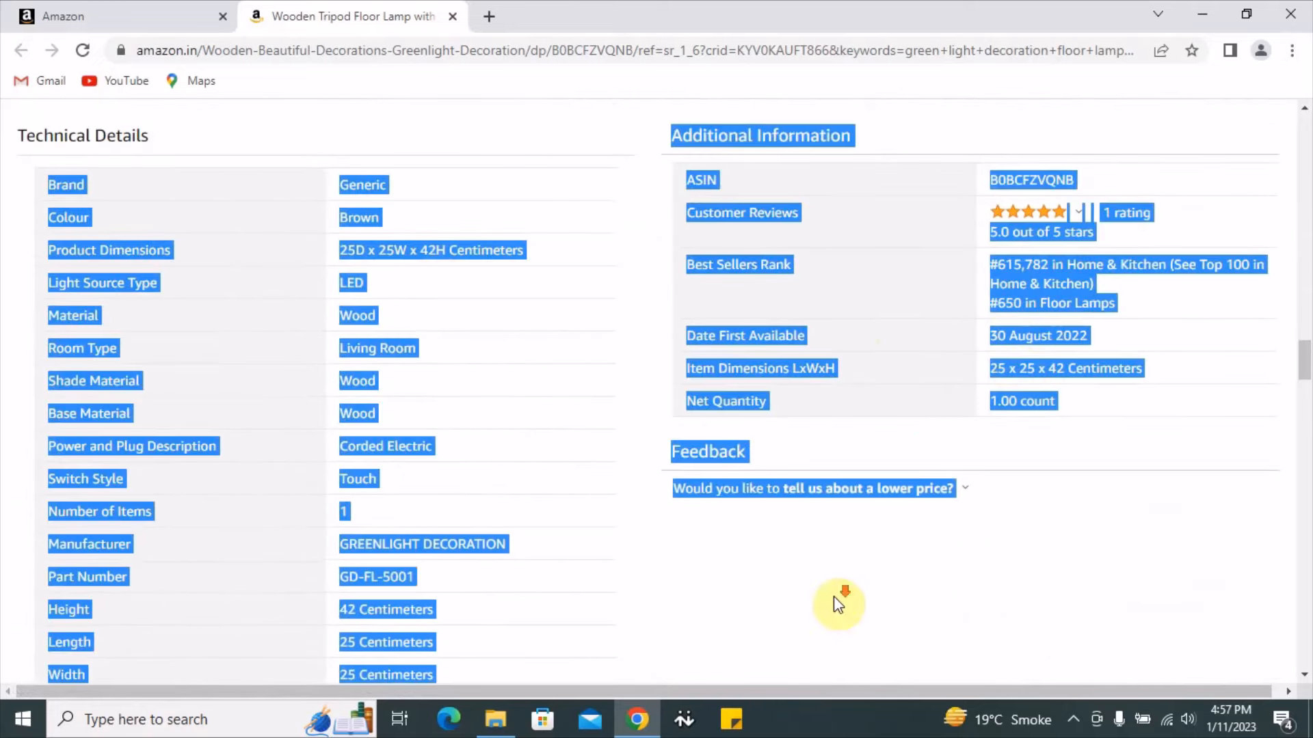
pyautogui.scroll(-3, 838, 603)
pyautogui.click(567, 388)
pyautogui.scroll(2, 662, 472)
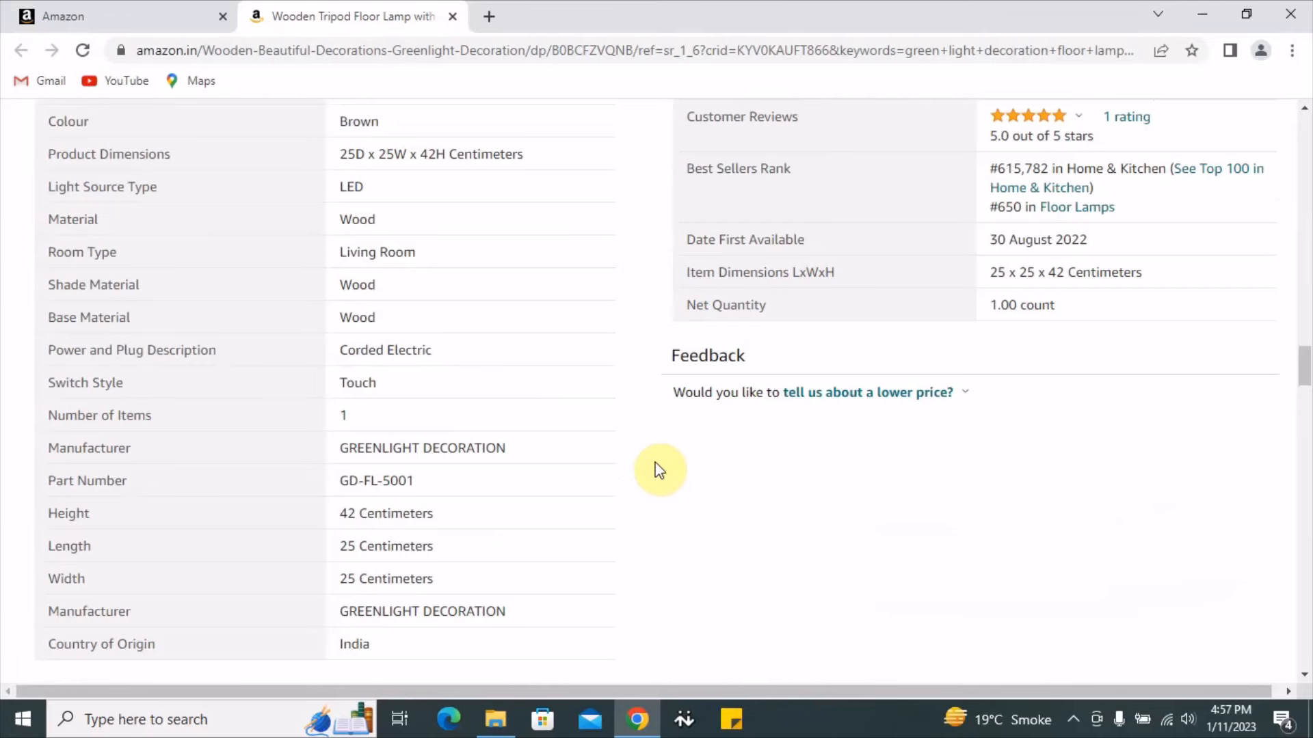
pyautogui.scroll(1, 652, 468)
pyautogui.moveTo(28, 175); pyautogui.dragTo(610, 524)
pyautogui.click(331, 394)
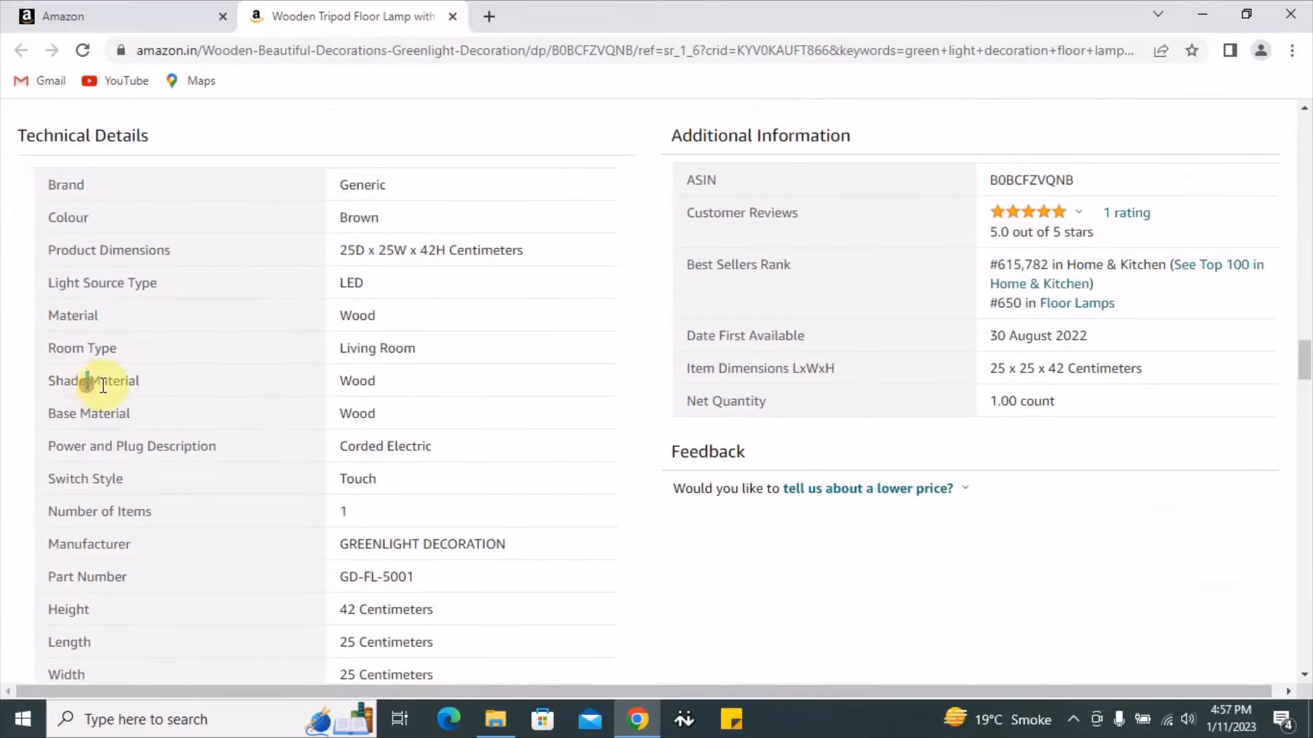
# Step: Check the reference lamp's technical details from Shade Material and Power and Plug Description through Manufacturer and Country of Origin
pyautogui.doubleClick(363, 379)
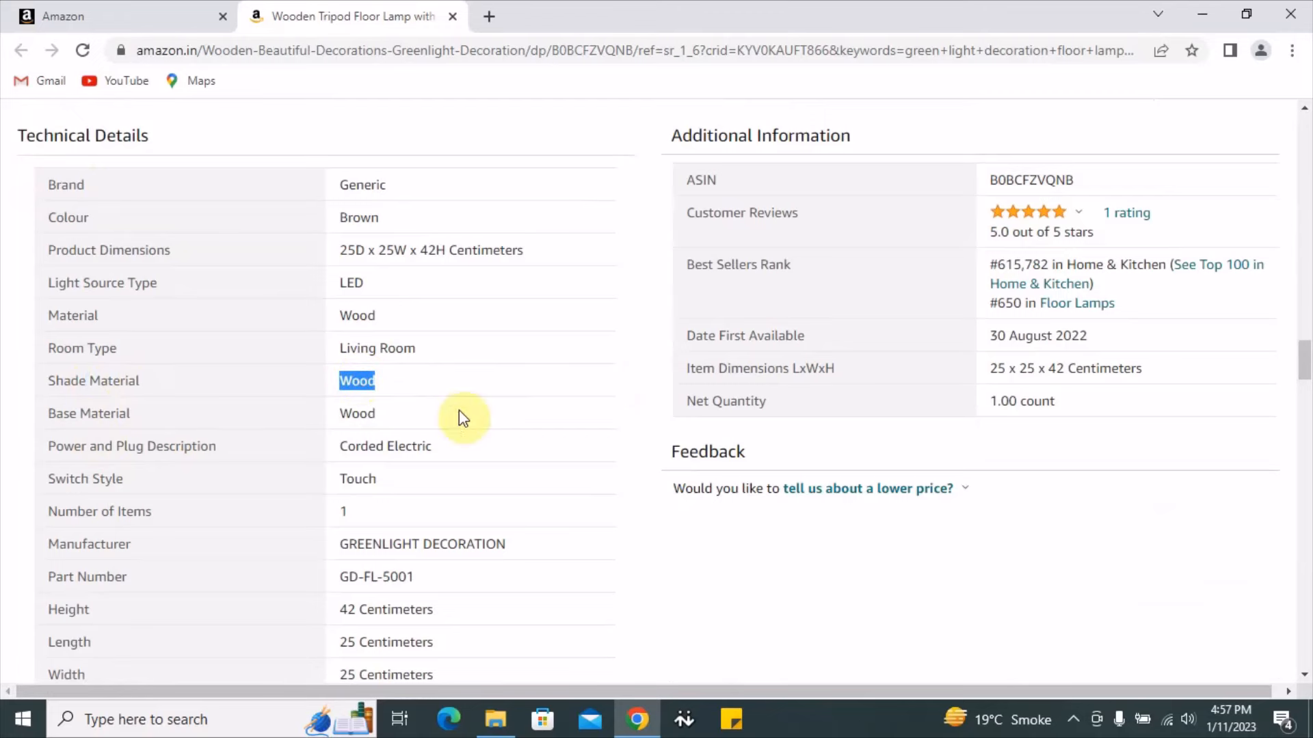
pyautogui.doubleClick(167, 454)
pyautogui.doubleClick(408, 445)
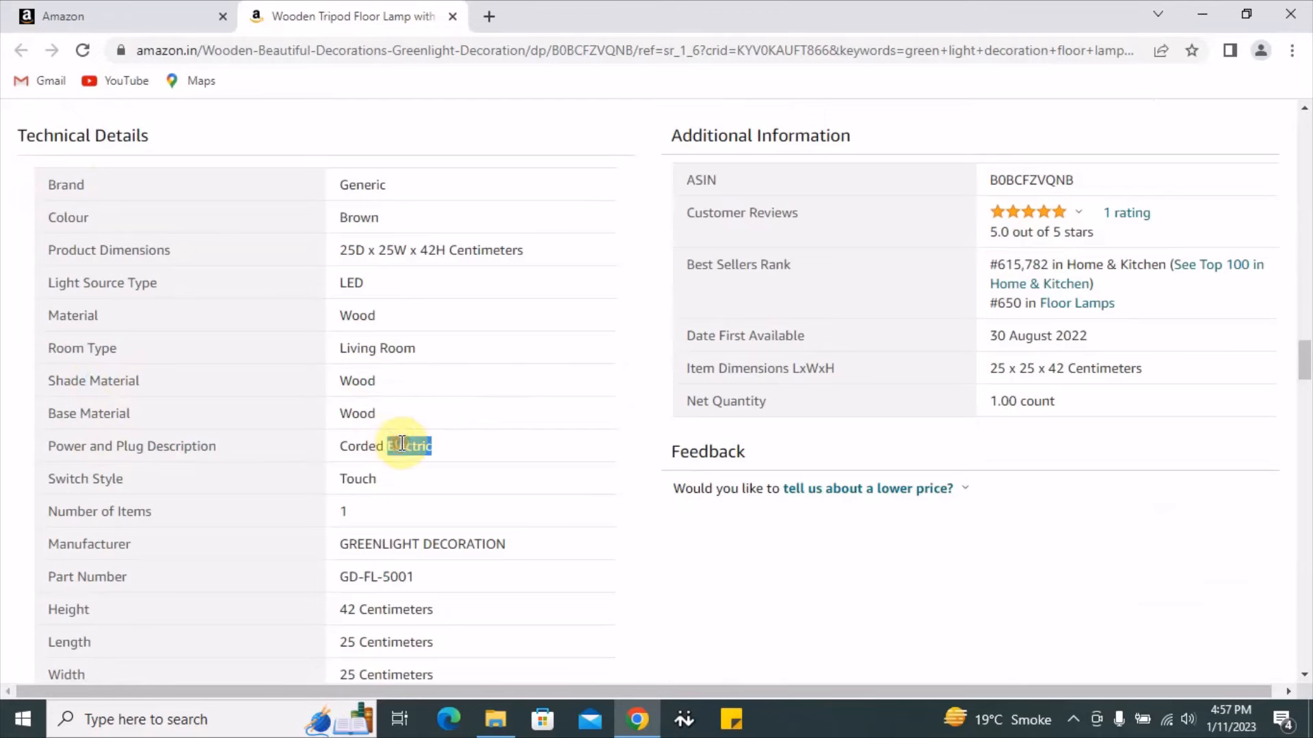
pyautogui.scroll(-2, 530, 420)
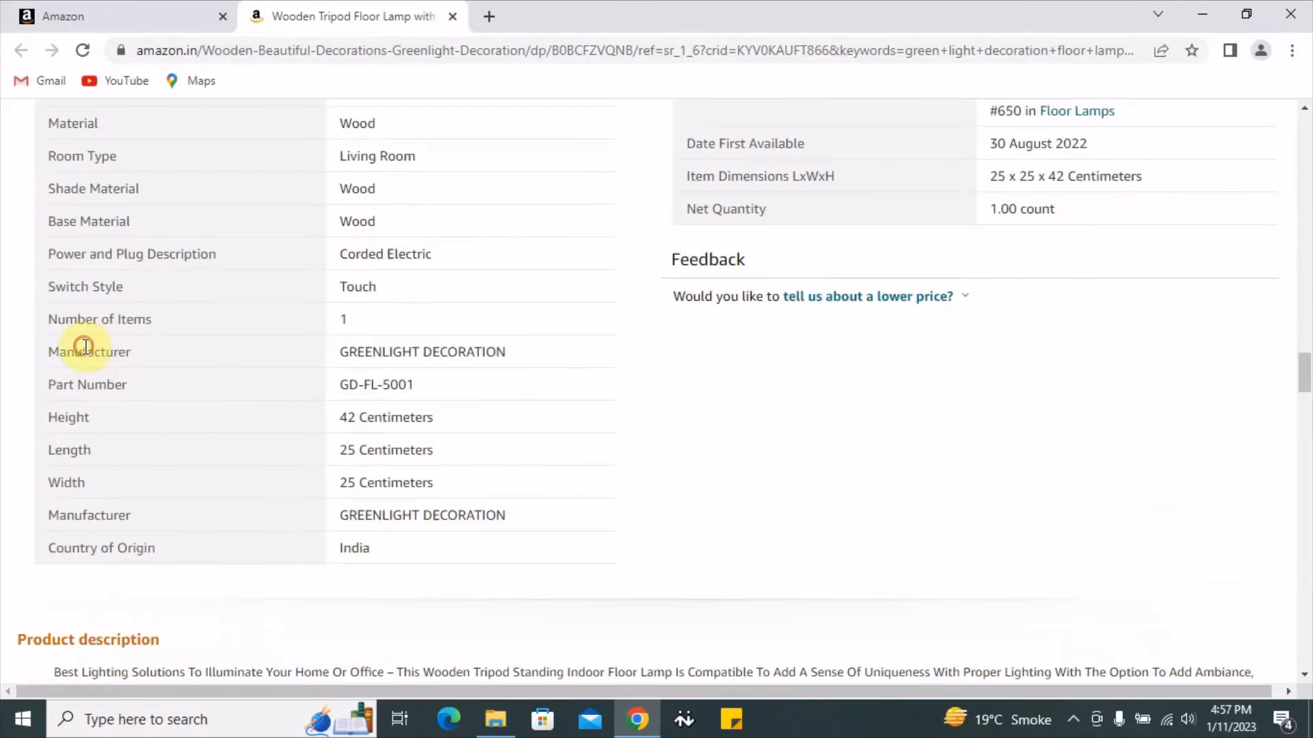
pyautogui.scroll(-2, 250, 432)
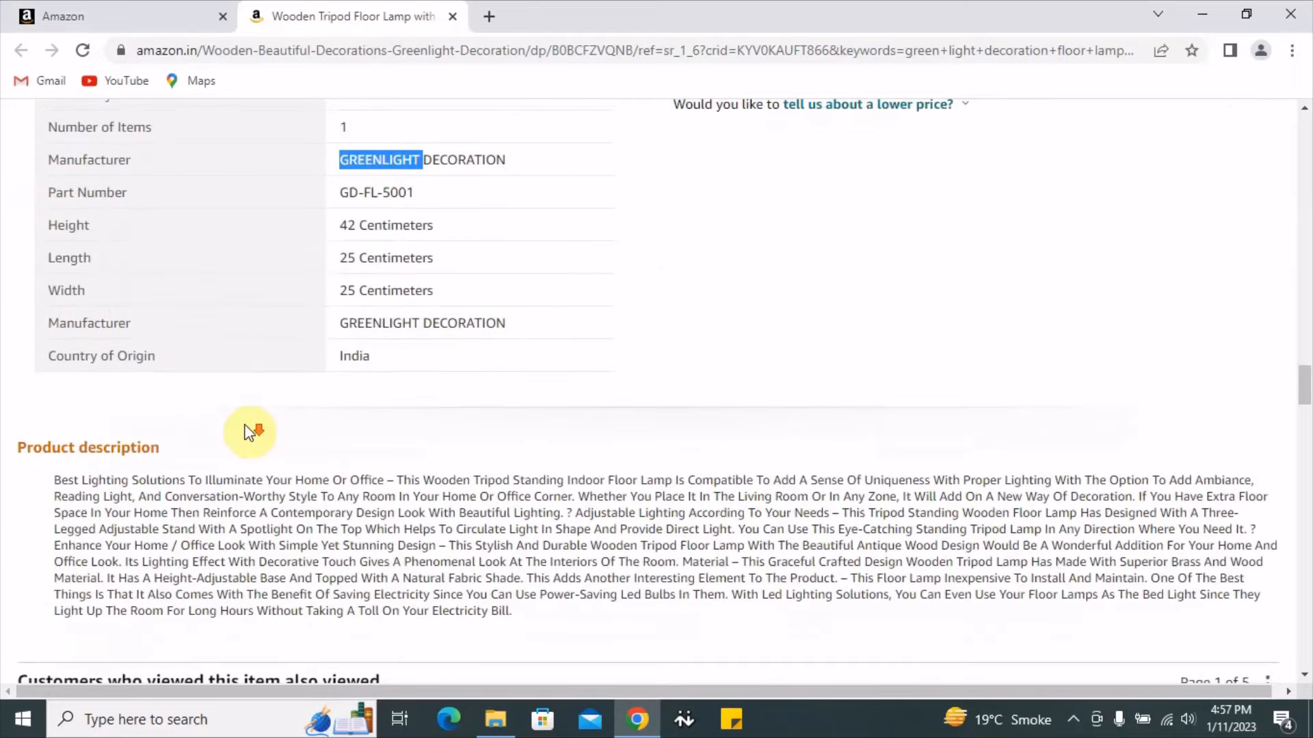
pyautogui.click(401, 306)
pyautogui.scroll(5, 410, 322)
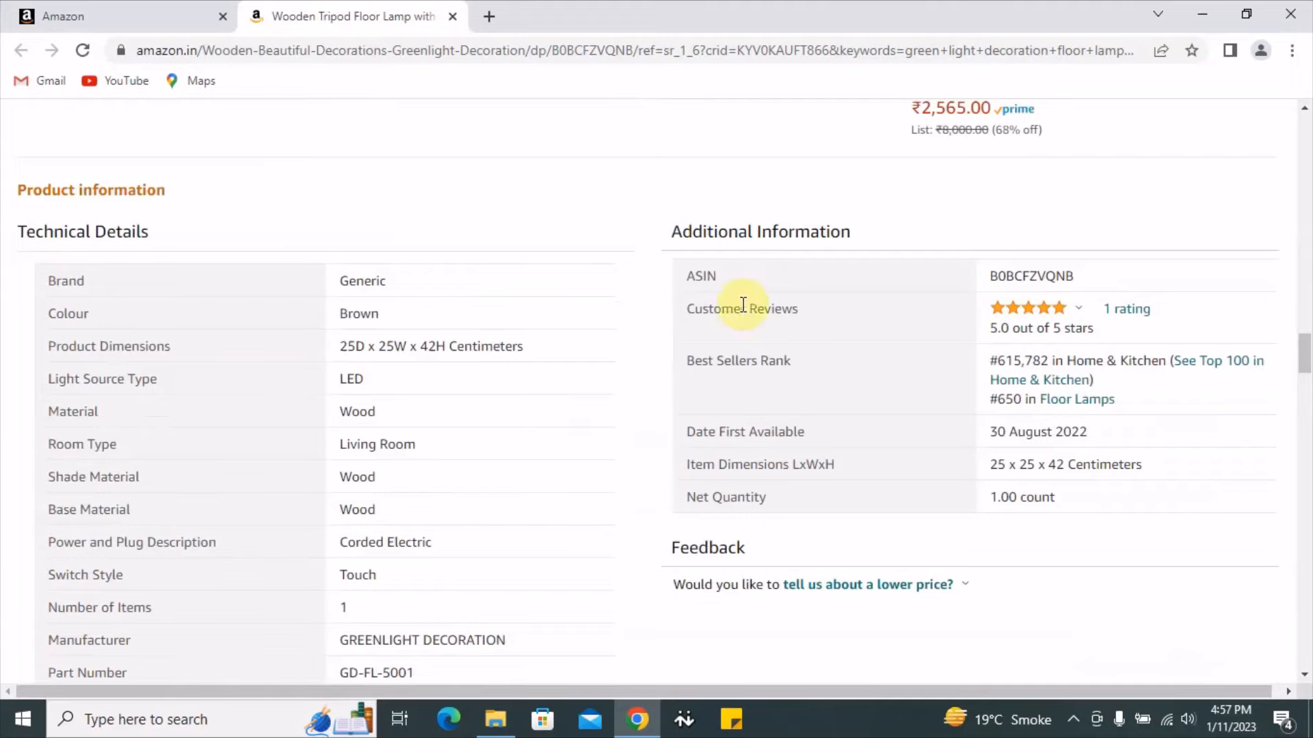
# Step: Read the reference lamp's full product description paragraph below the technical details
pyautogui.scroll(-6, 917, 399)
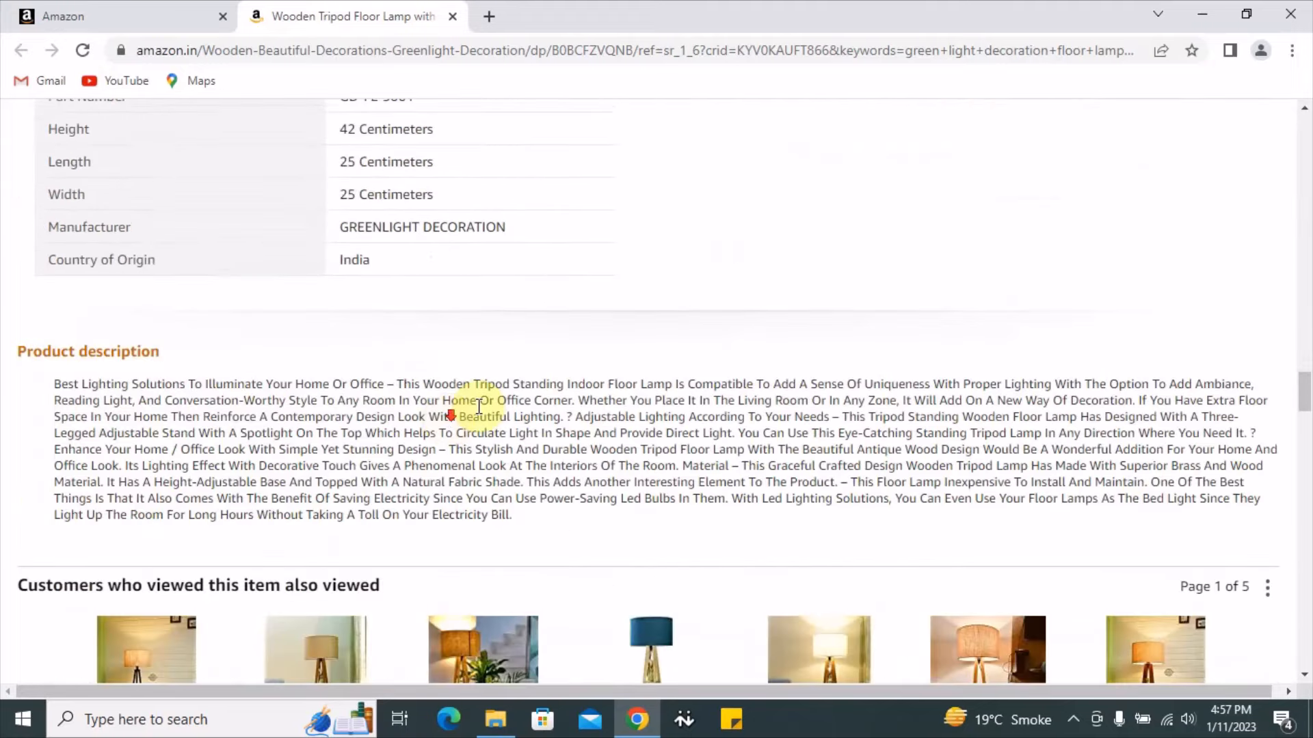
pyautogui.tripleClick(303, 400)
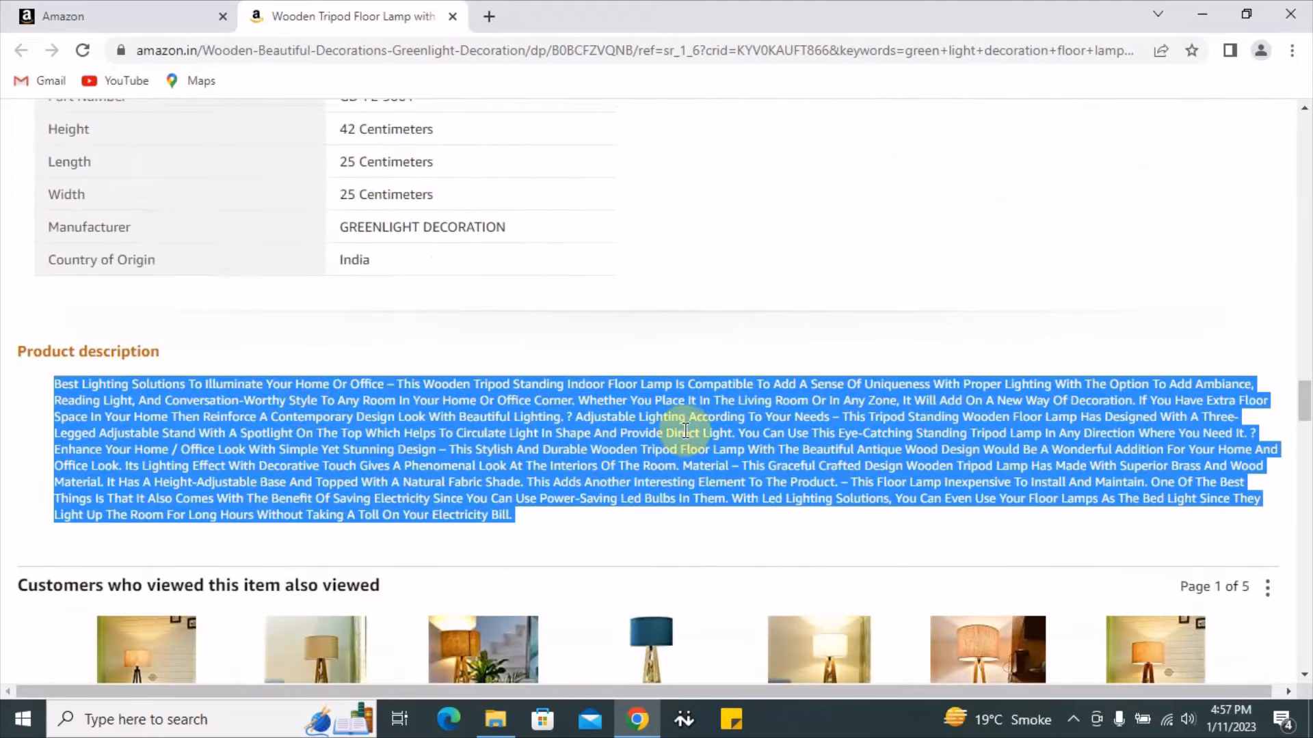
pyautogui.scroll(-2, 690, 427)
pyautogui.scroll(2, 676, 403)
pyautogui.click(429, 448)
# Step: Return to the beginning of the lamp's product page and display its first product image
pyautogui.scroll(8, 444, 437)
pyautogui.scroll(20, 653, 475)
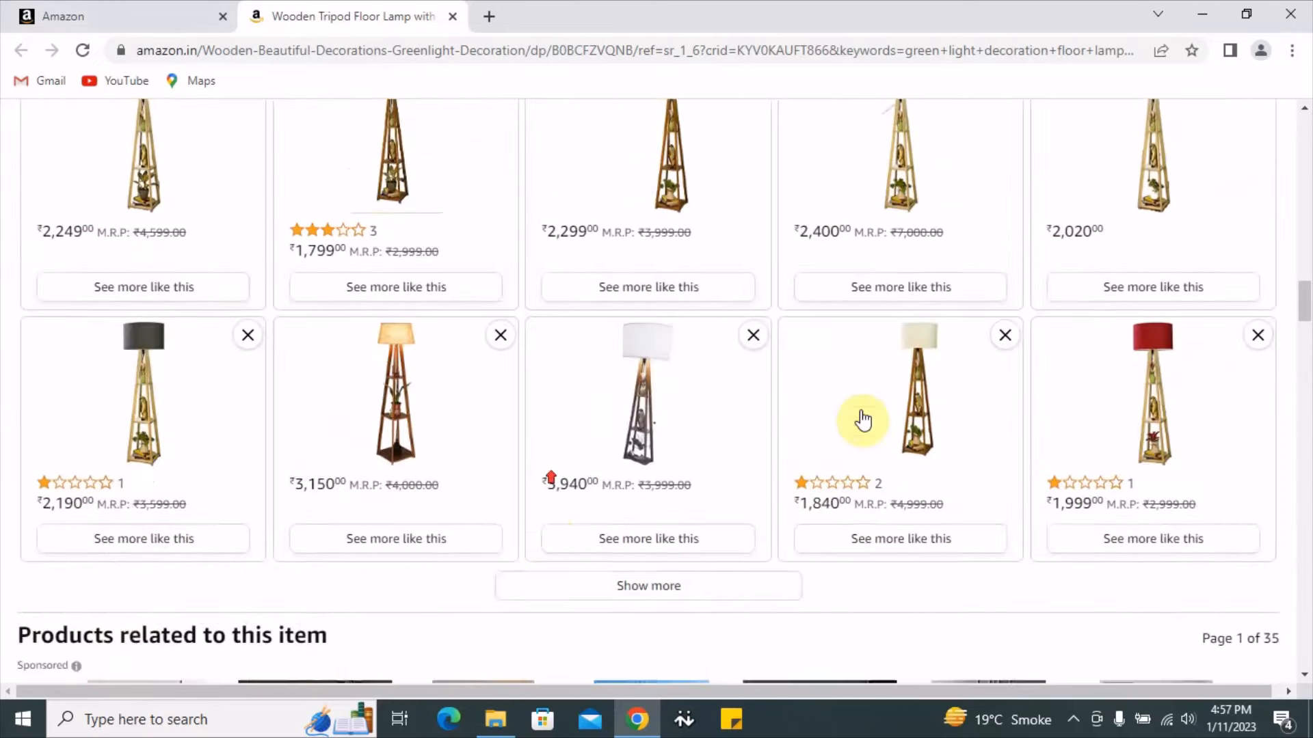
pyautogui.scroll(10, 527, 495)
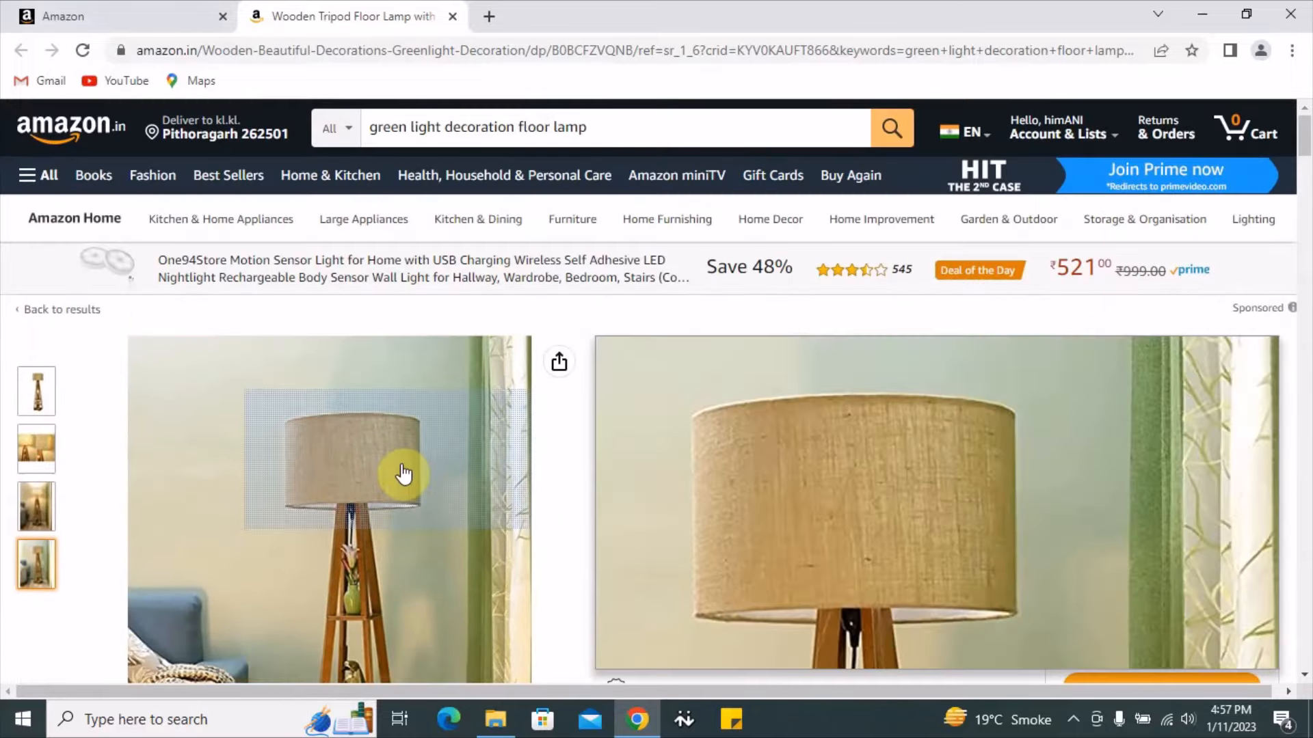
pyautogui.click(39, 397)
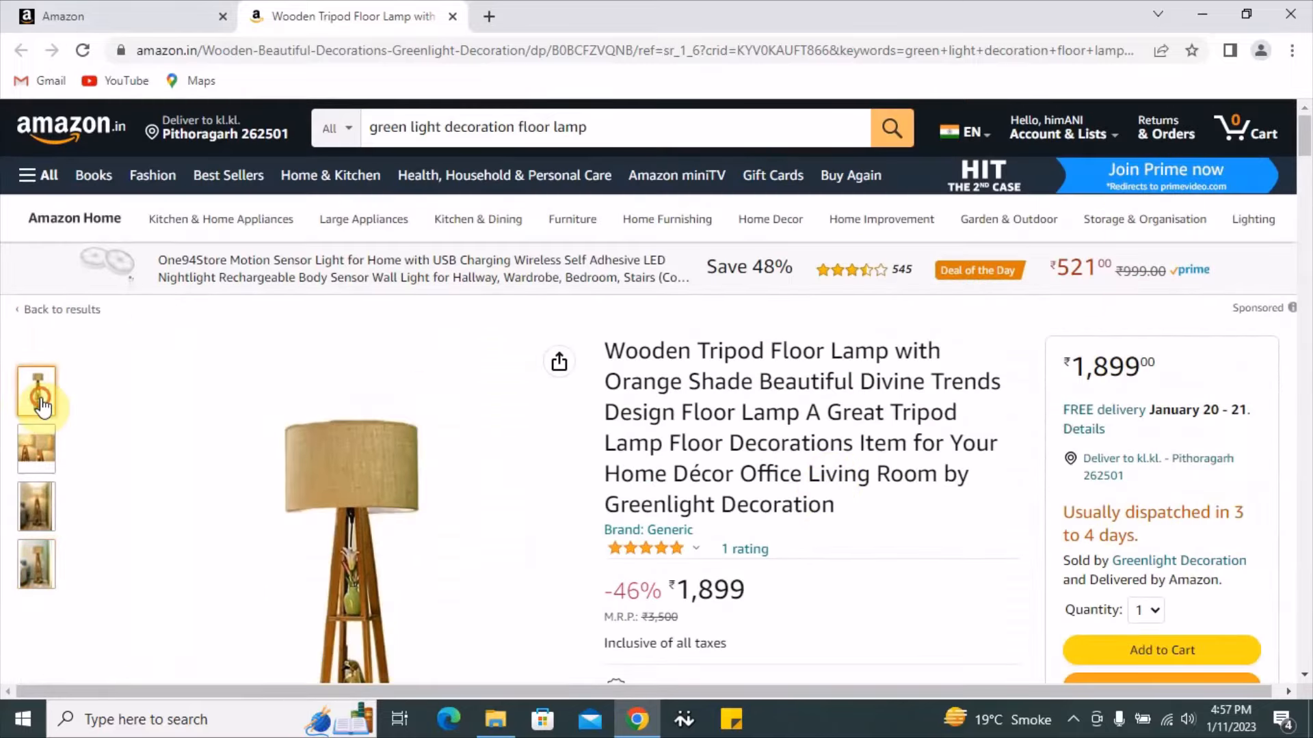
# Step: Switch back to Manage Inventory in Seller Central and review the submission notice for the new listing
pyautogui.click(182, 10)
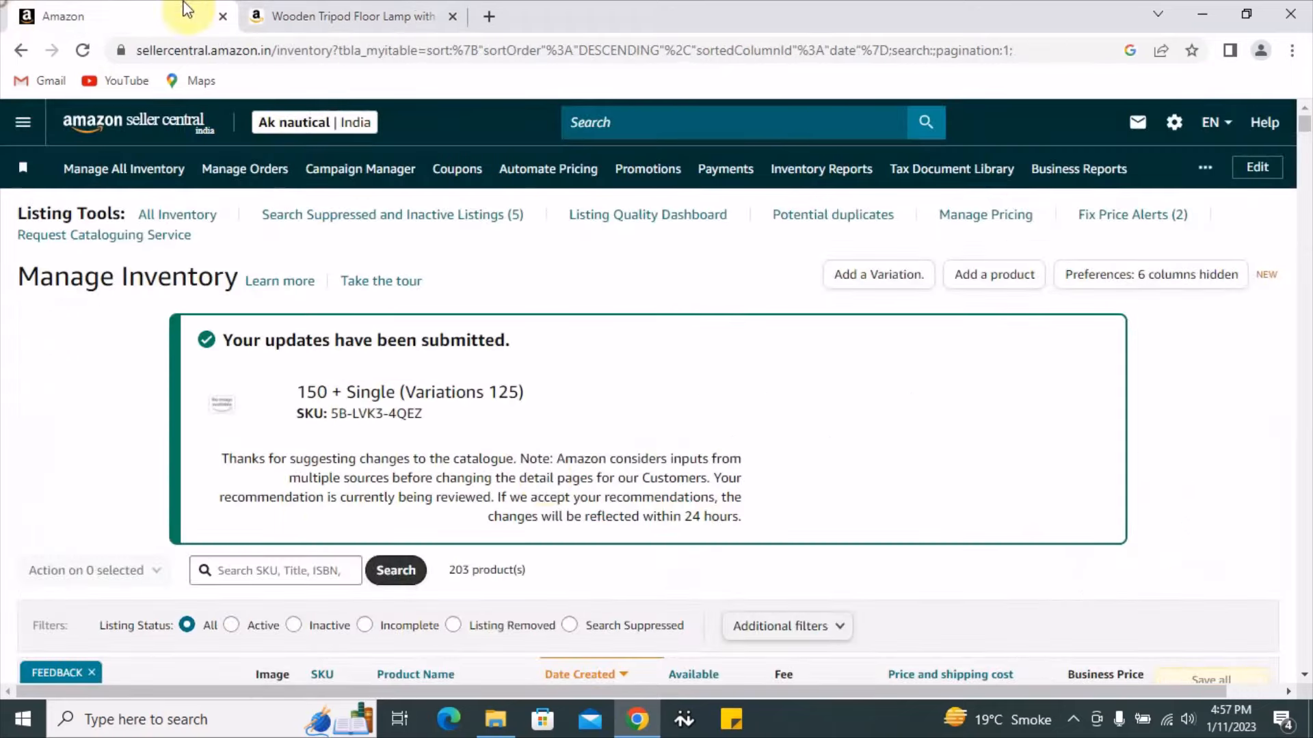
pyautogui.scroll(-3, 615, 416)
pyautogui.scroll(3, 827, 311)
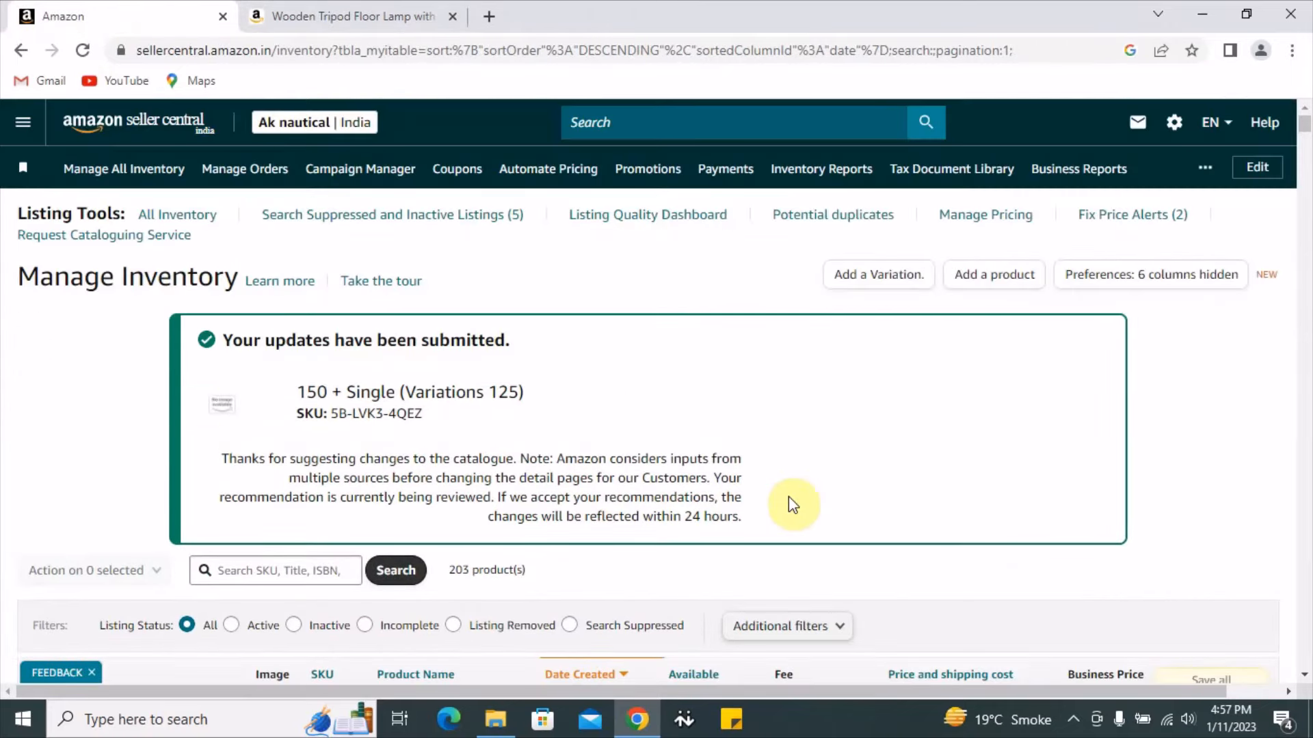
pyautogui.click(1074, 729)
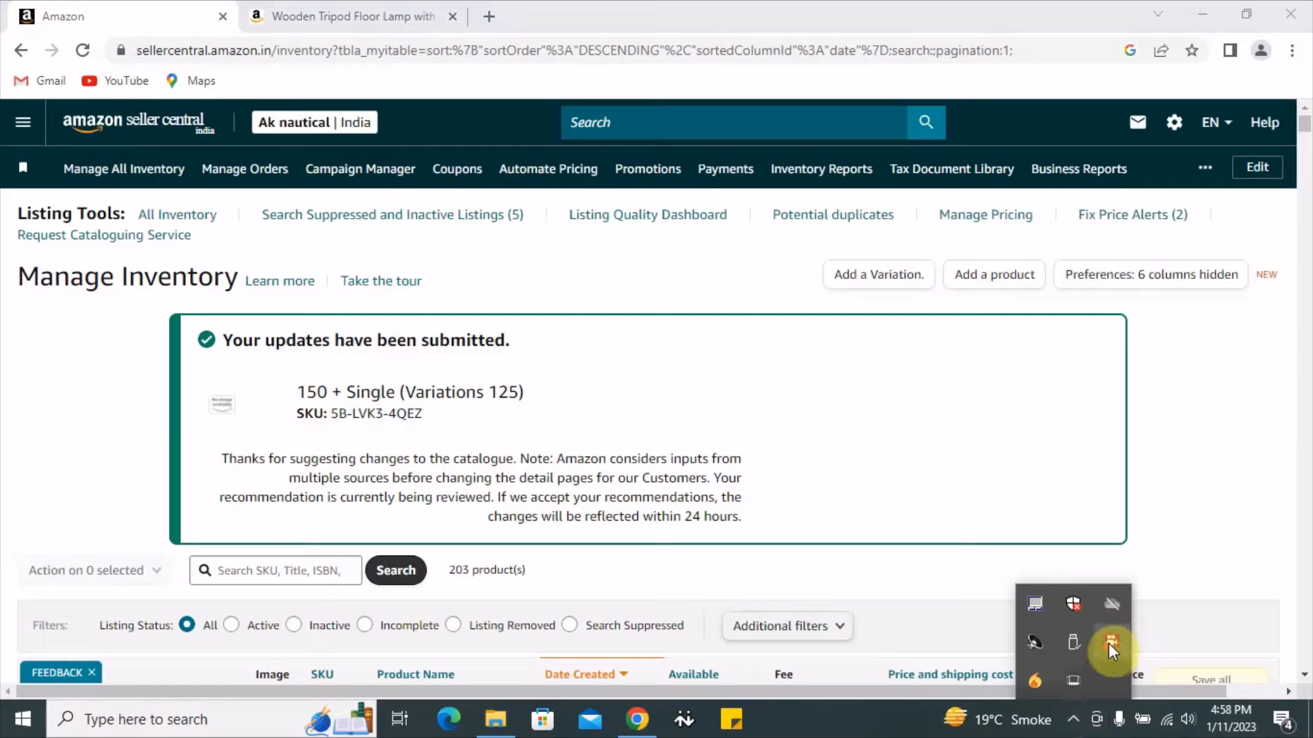
pyautogui.rightClick(1109, 643)
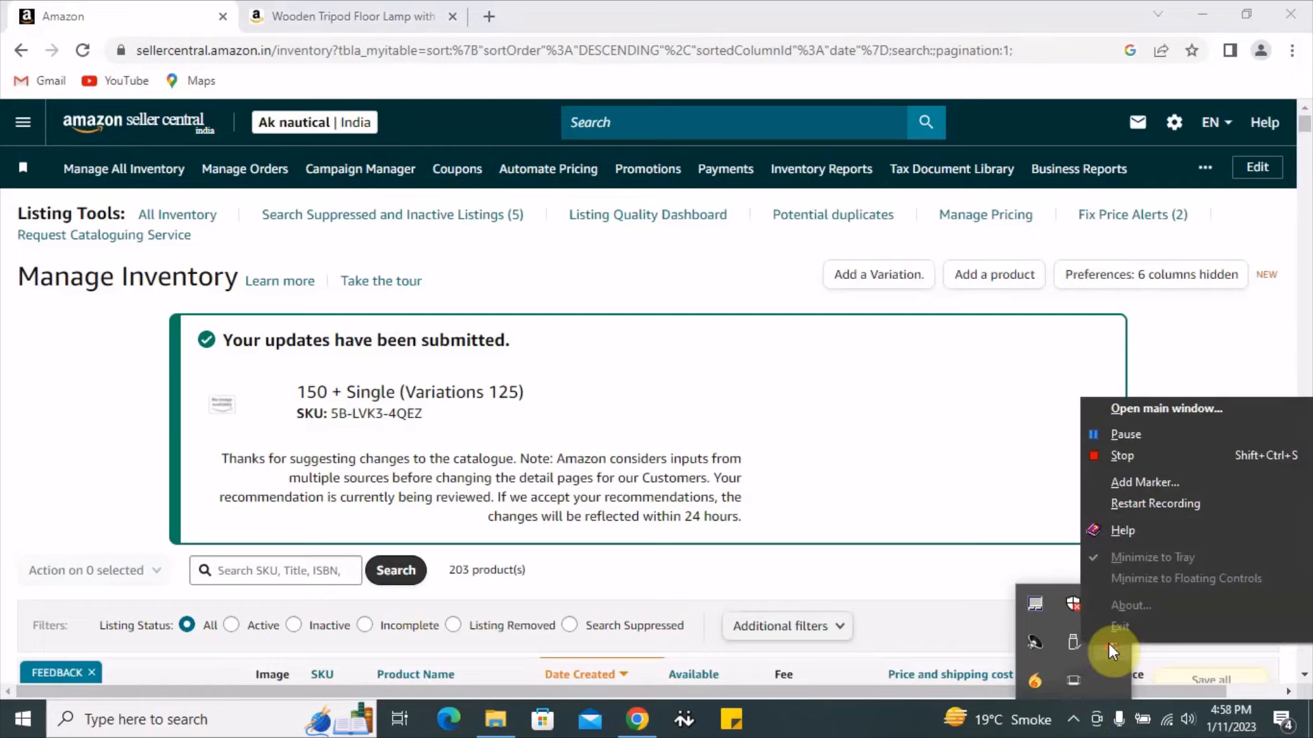
pyautogui.click(1147, 436)
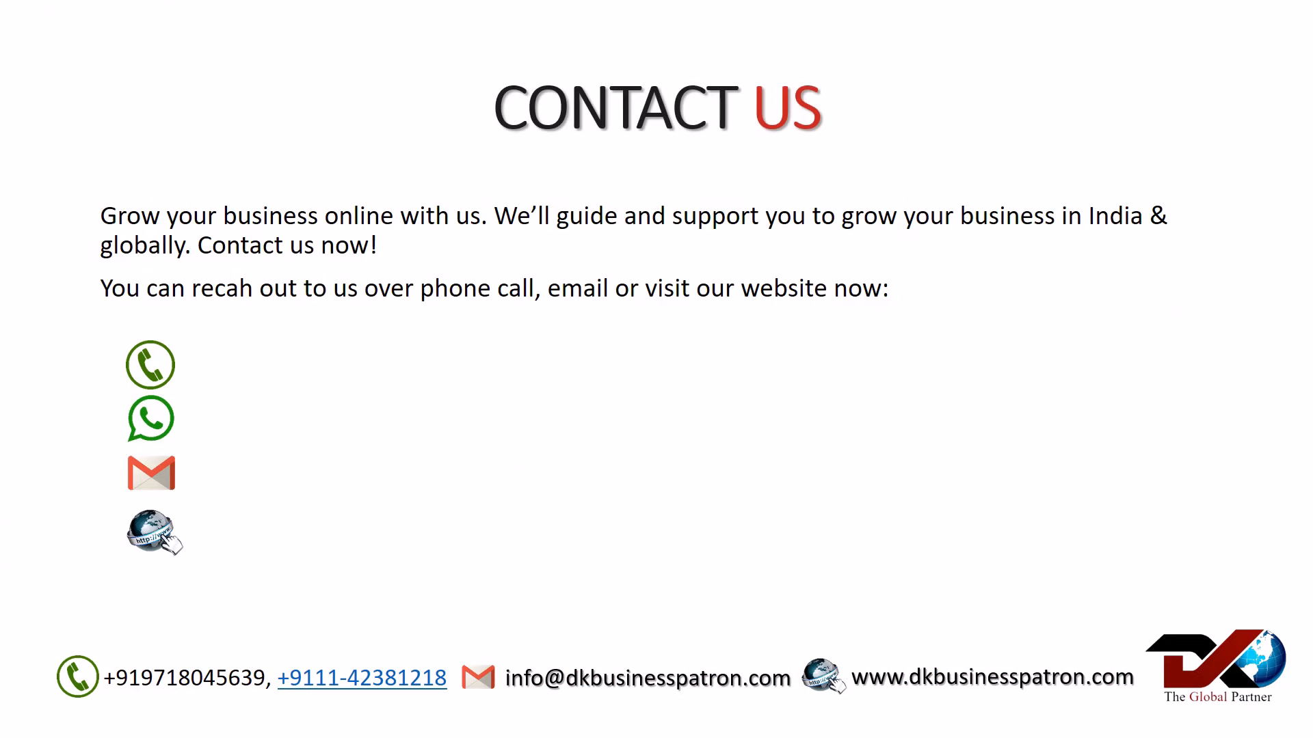